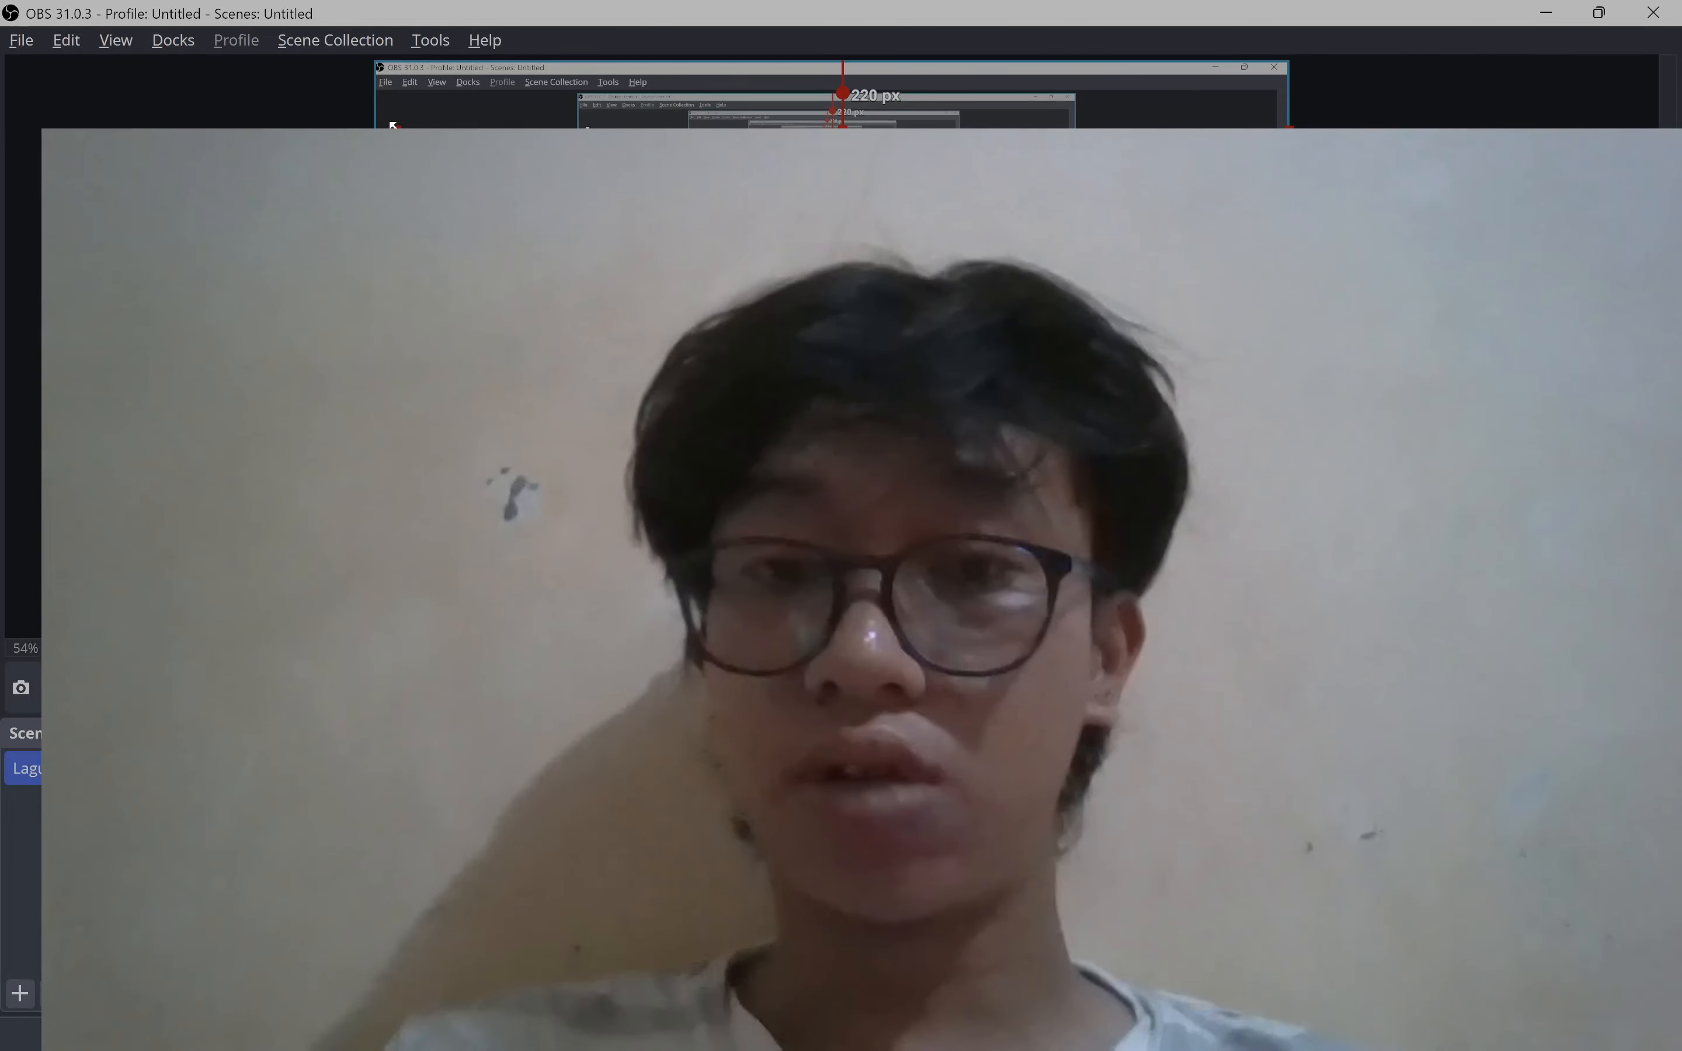
# Shrink the webcam video source into the lower-right corner of the recorded scene
pyautogui.moveTo(393, 127); pyautogui.dragTo(1064, 541)
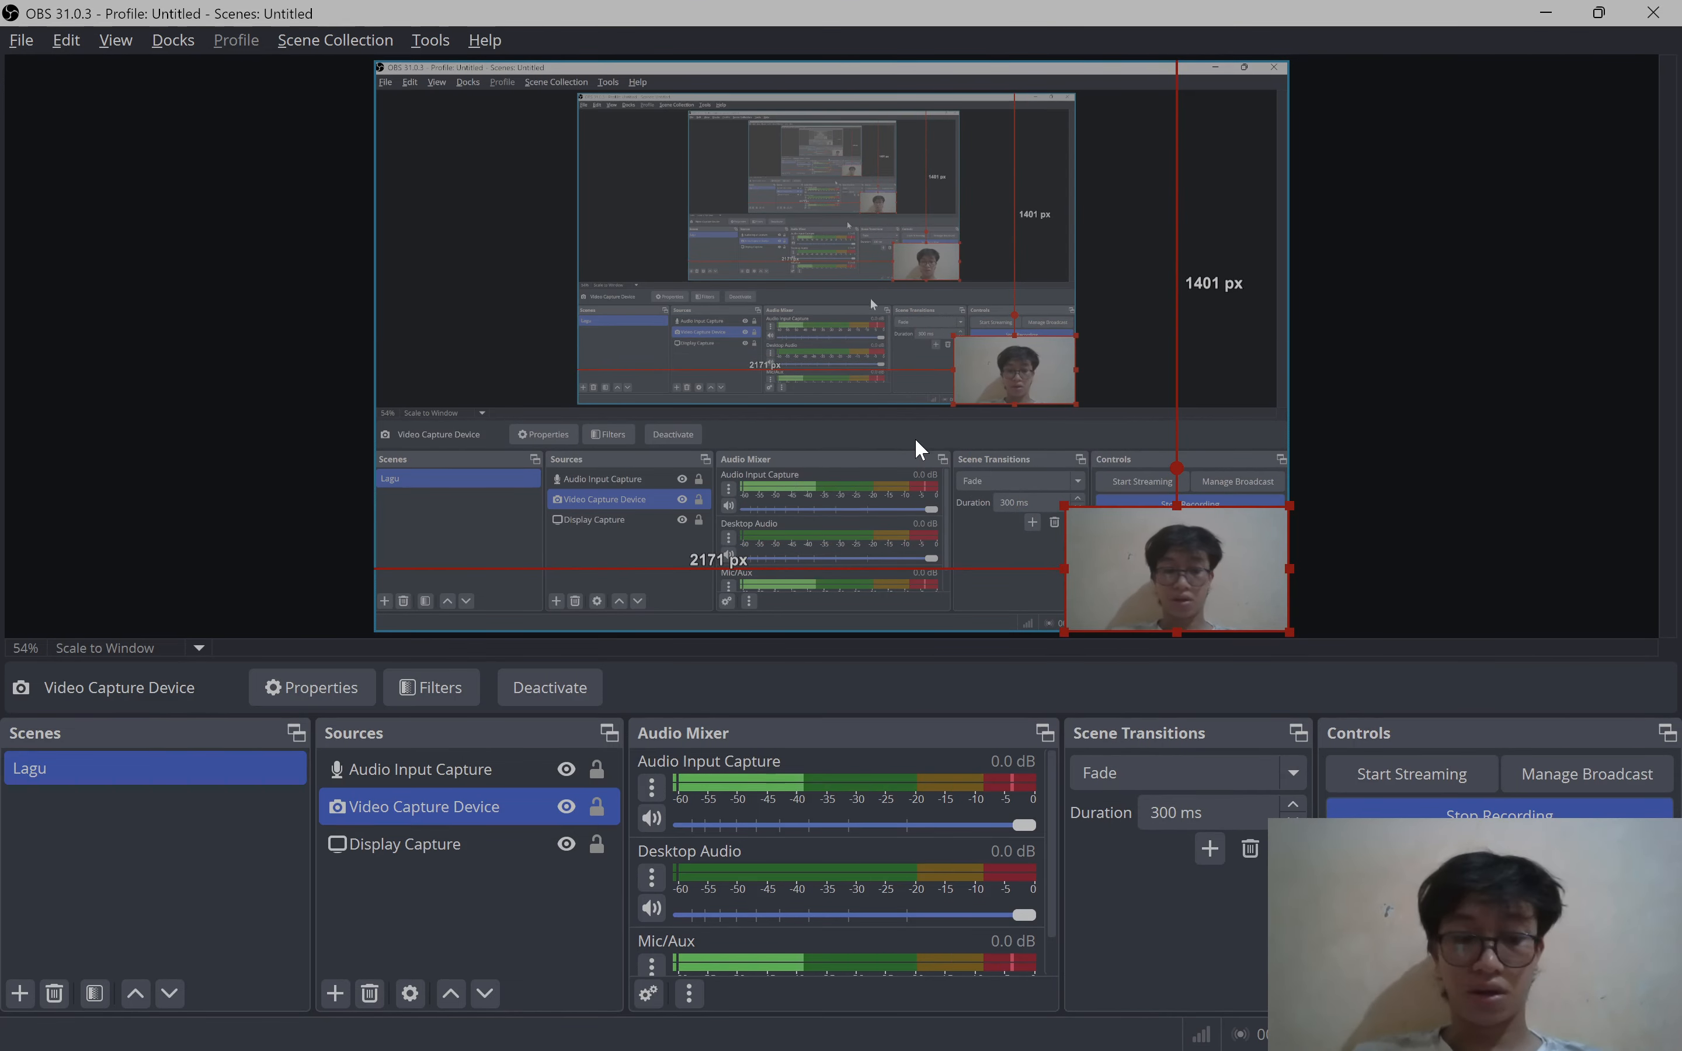
pyautogui.hotkey('alt', 'Tab')
pyautogui.press('Down')
pyautogui.press('Down')
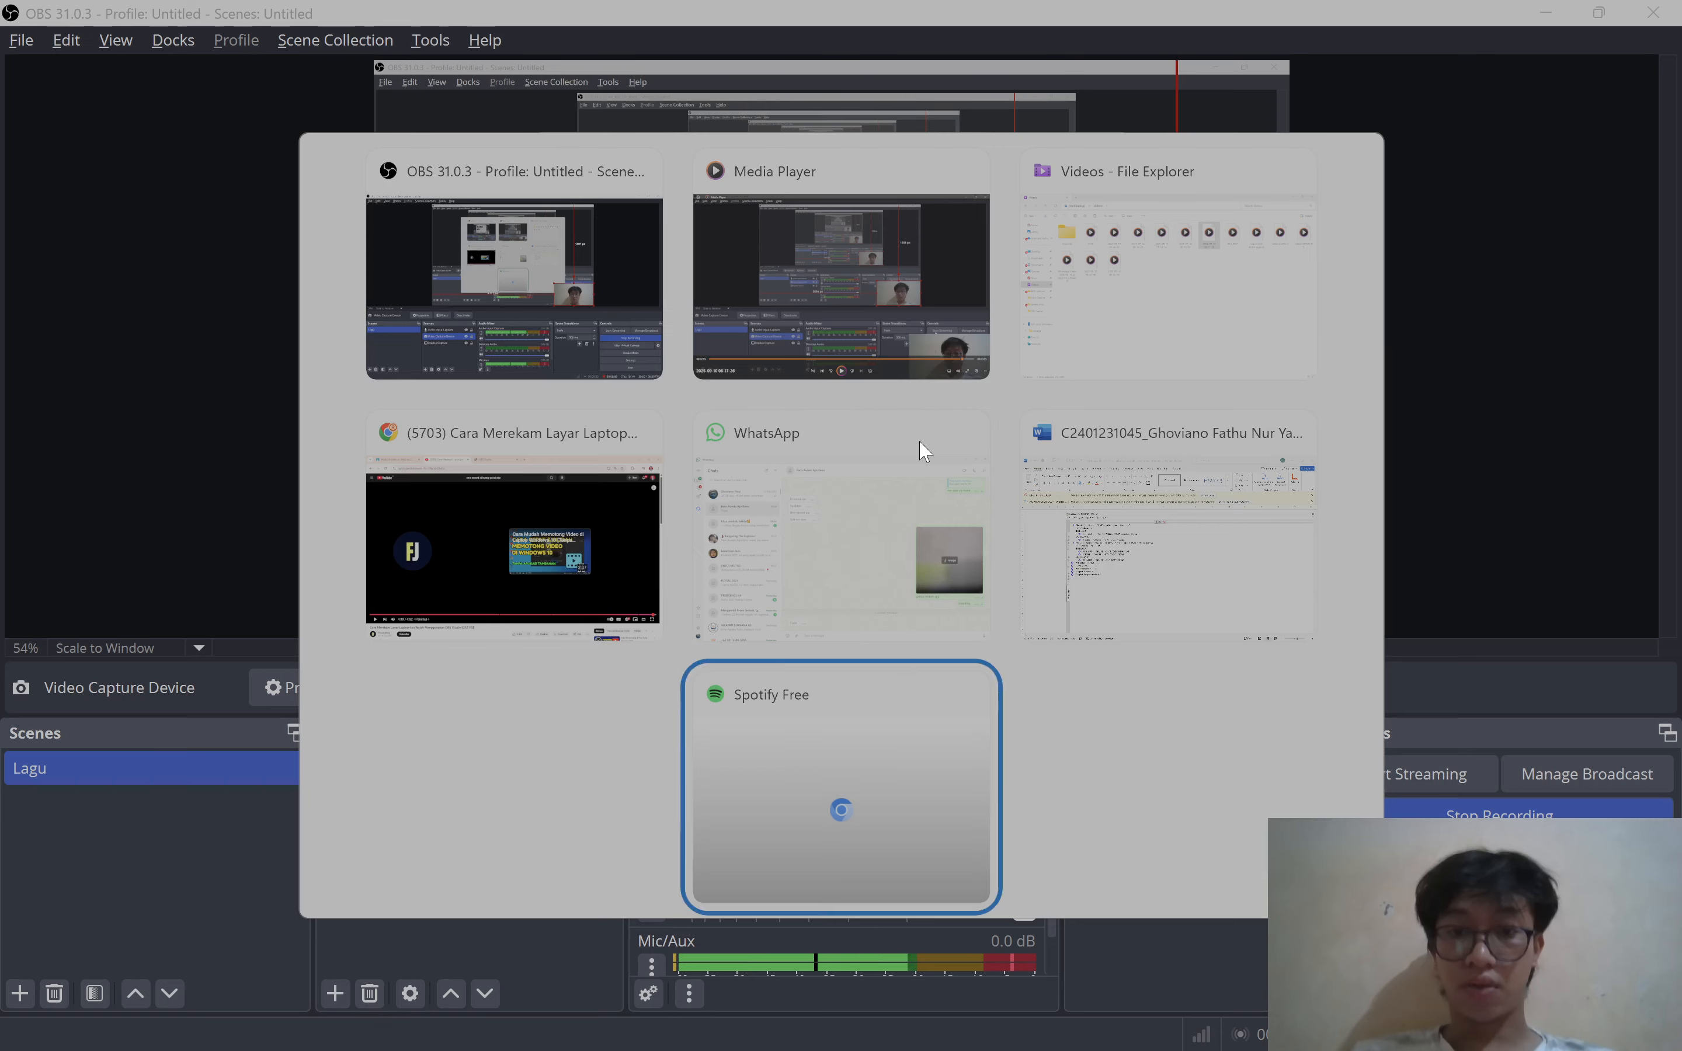
pyautogui.press('Escape')
# Find and launch STELLA 9.0.2
pyautogui.press('super')
pyautogui.write('ste')
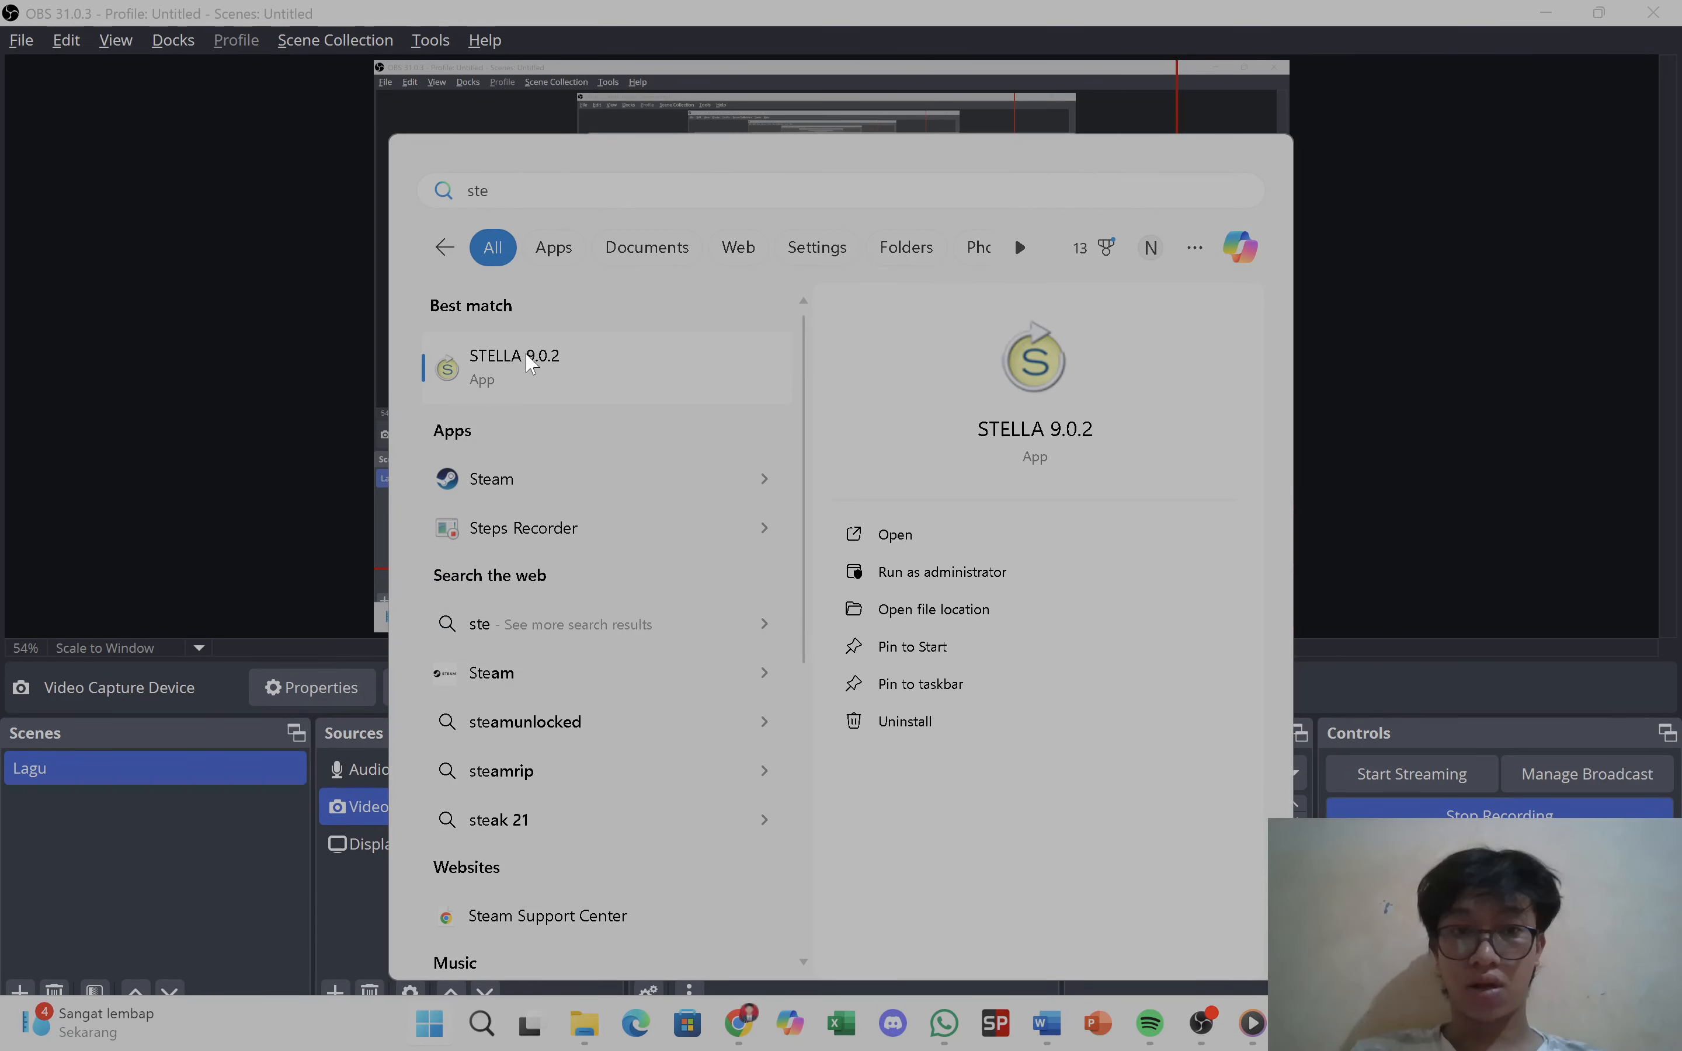
pyautogui.click(528, 358)
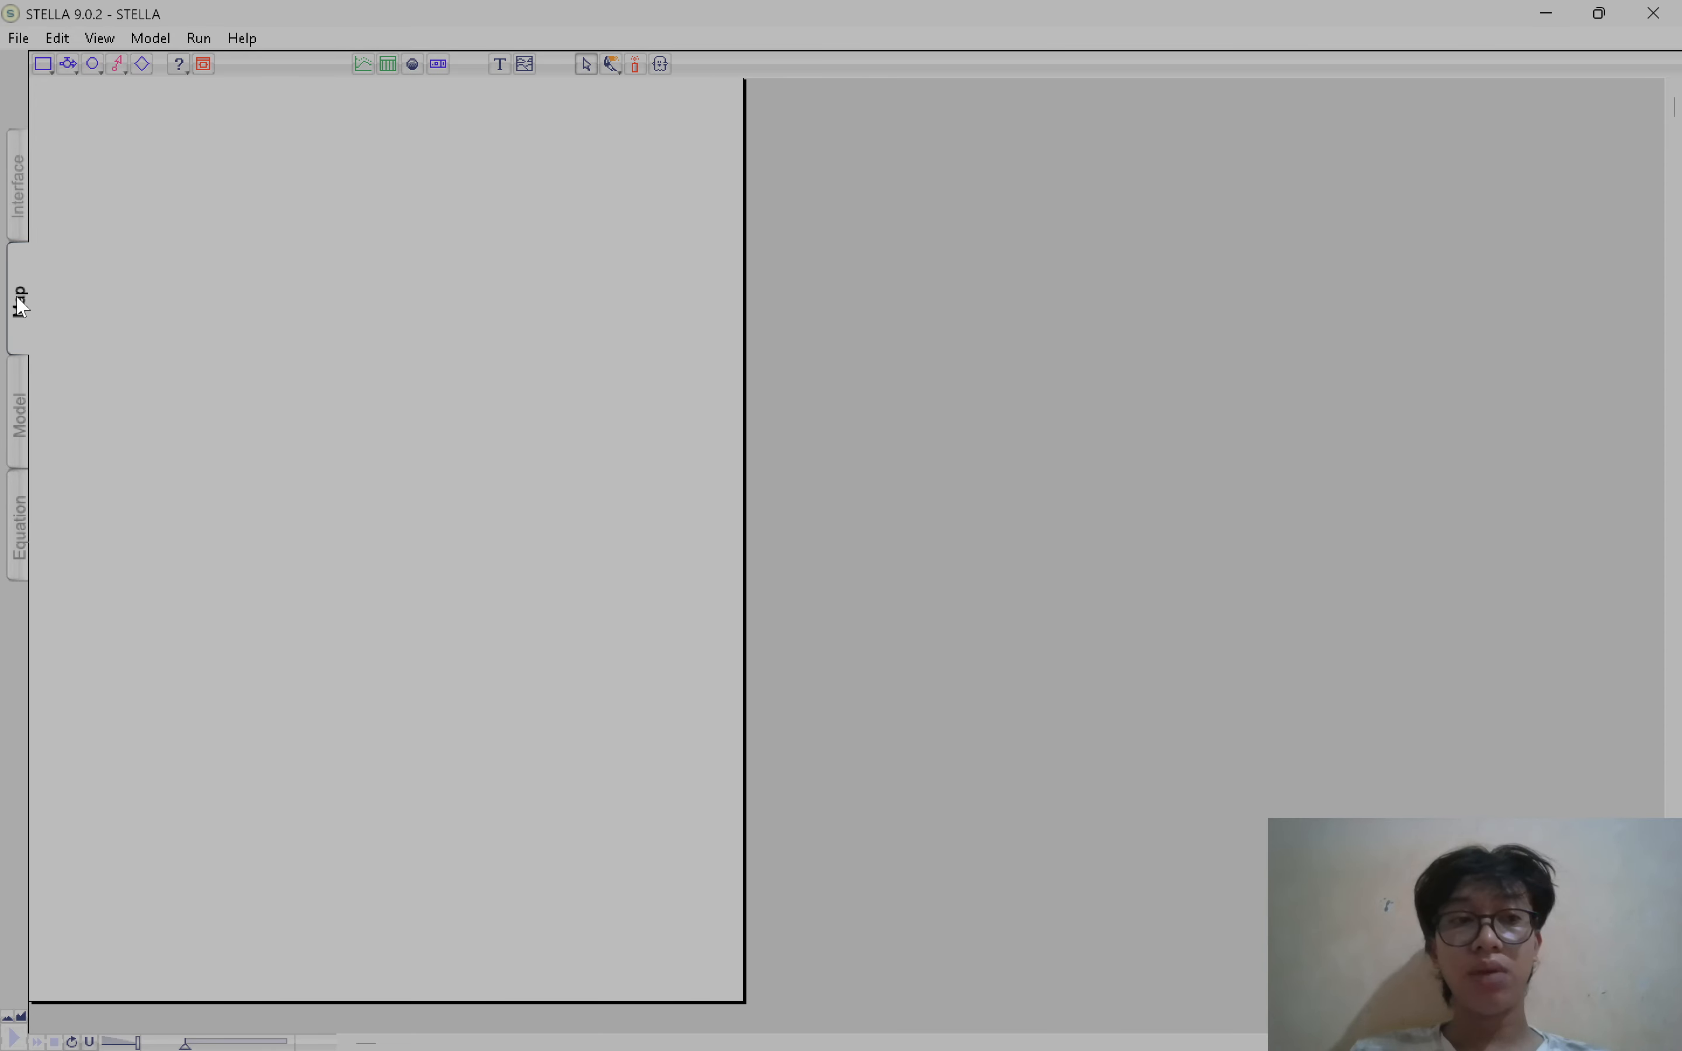
pyautogui.click(19, 219)
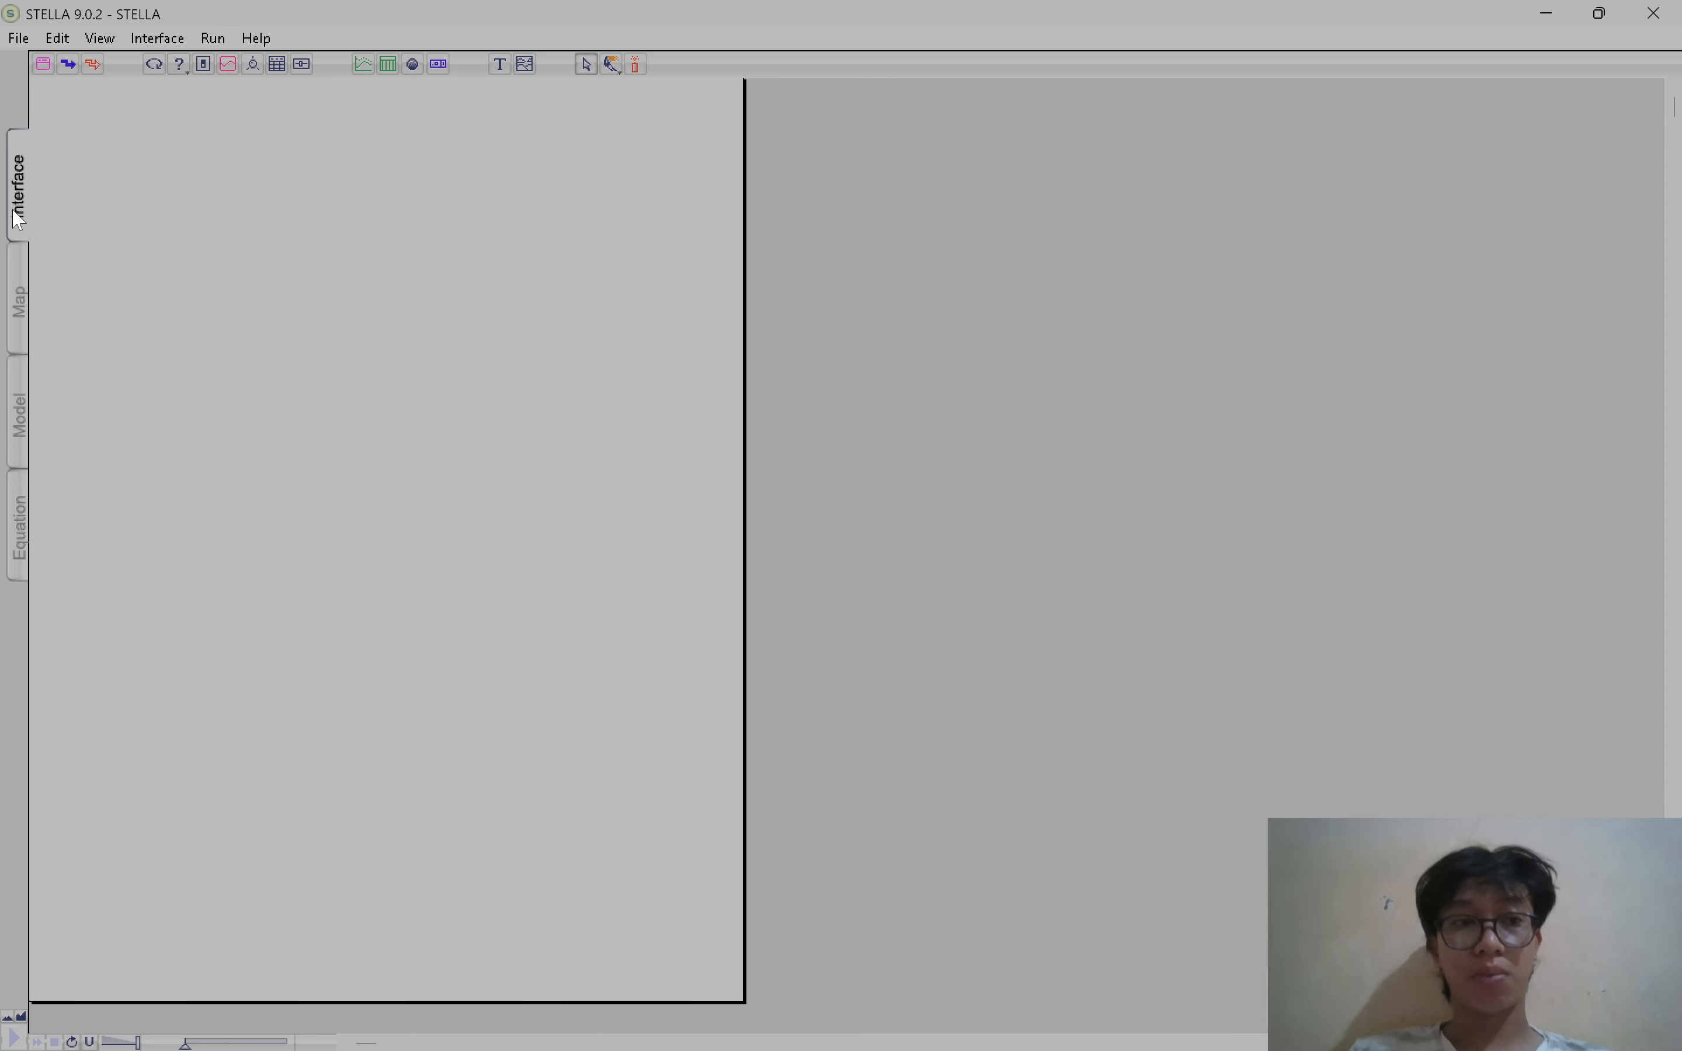
pyautogui.click(19, 410)
pyautogui.click(19, 340)
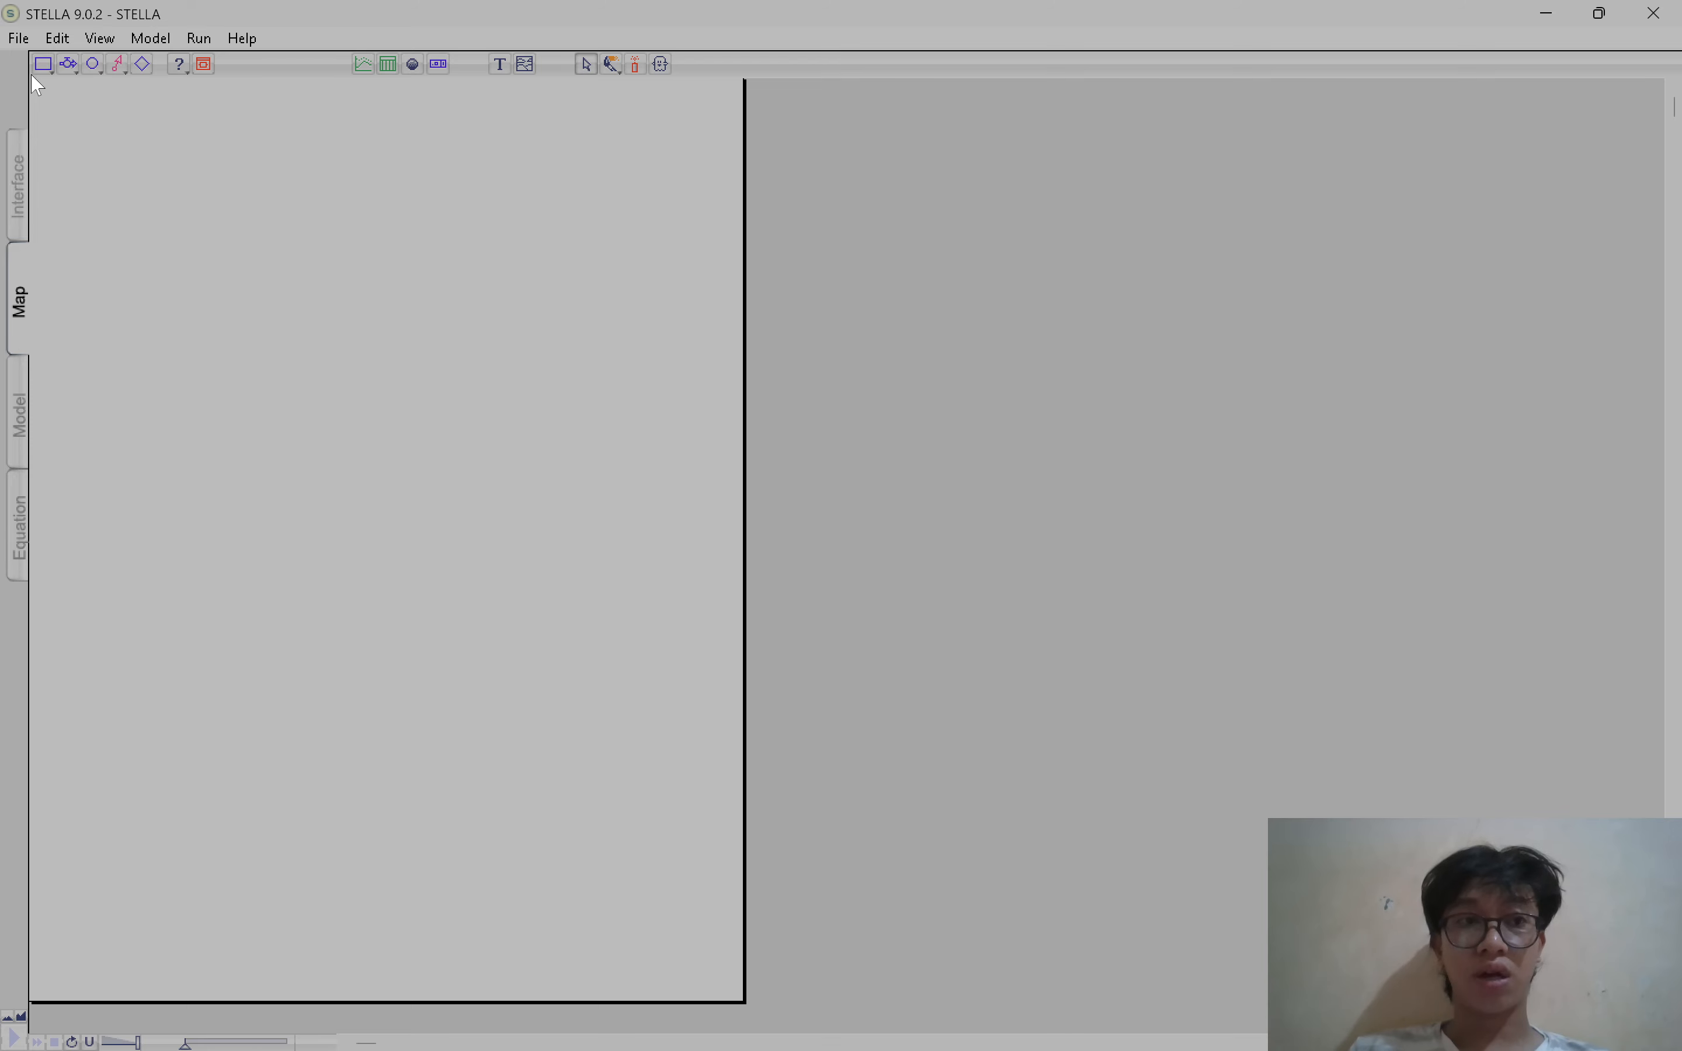
# Place a stock near the left edge of the map page and name it Water in Air
pyautogui.click(44, 64)
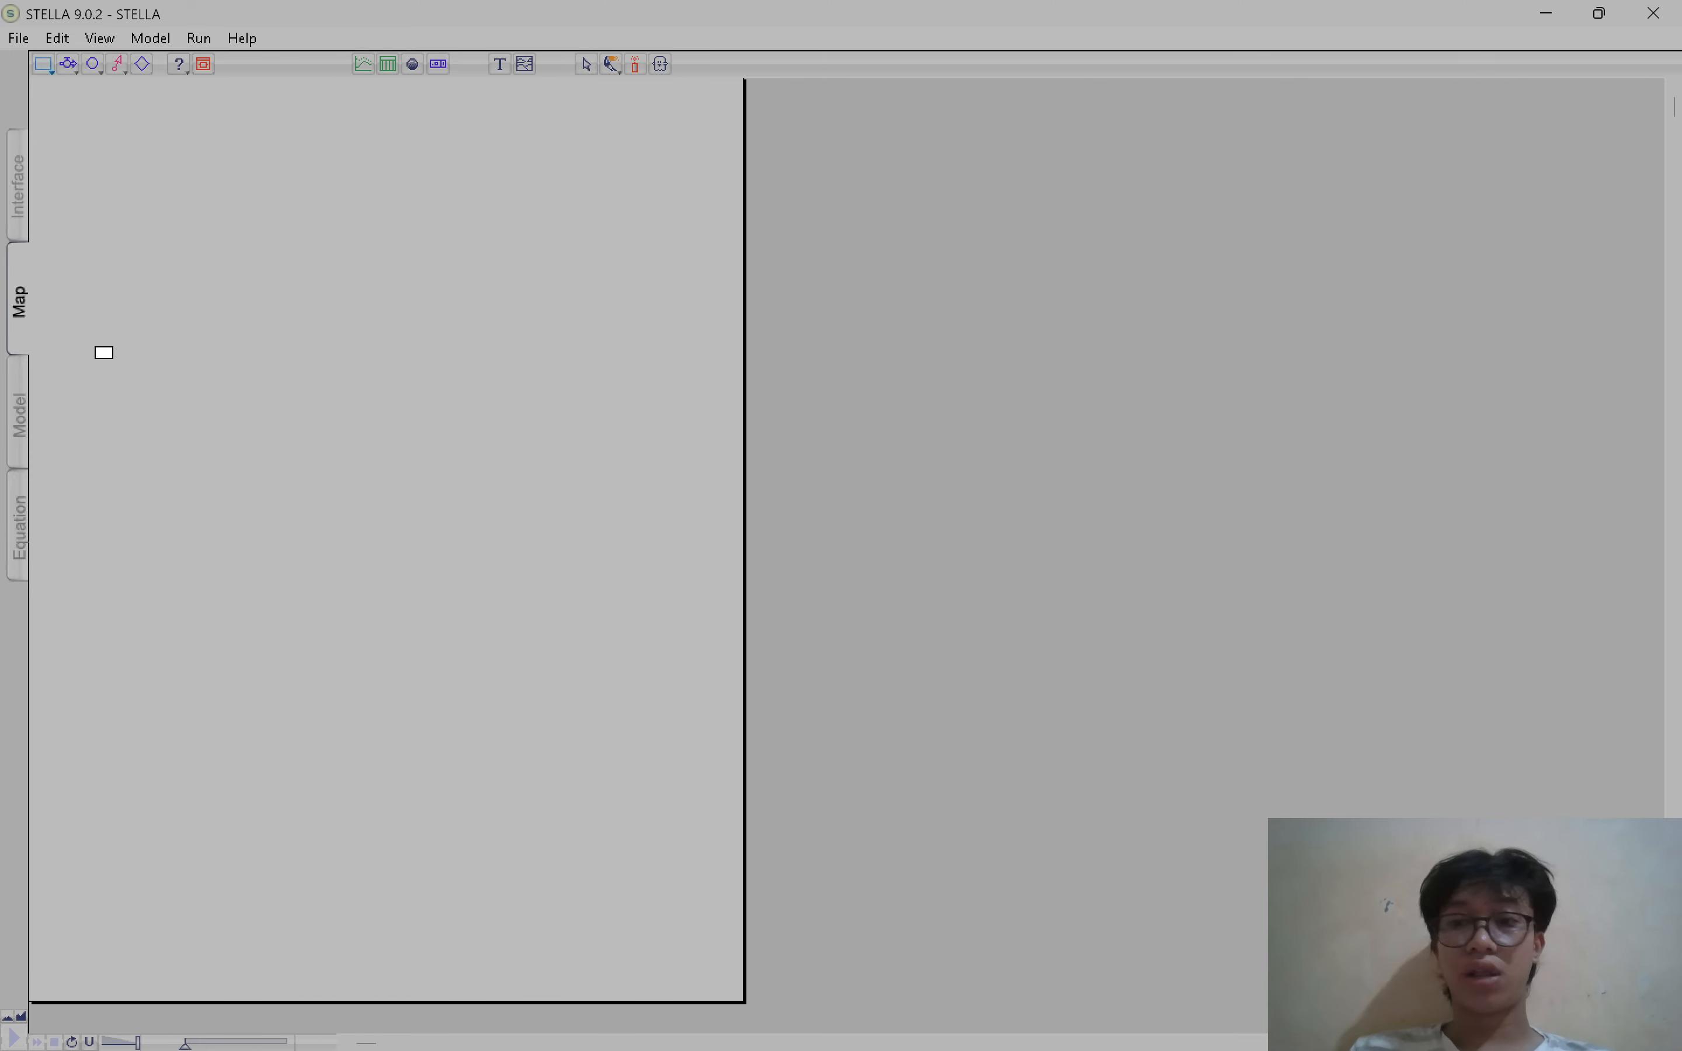
pyautogui.click(103, 353)
pyautogui.write('water in Air')
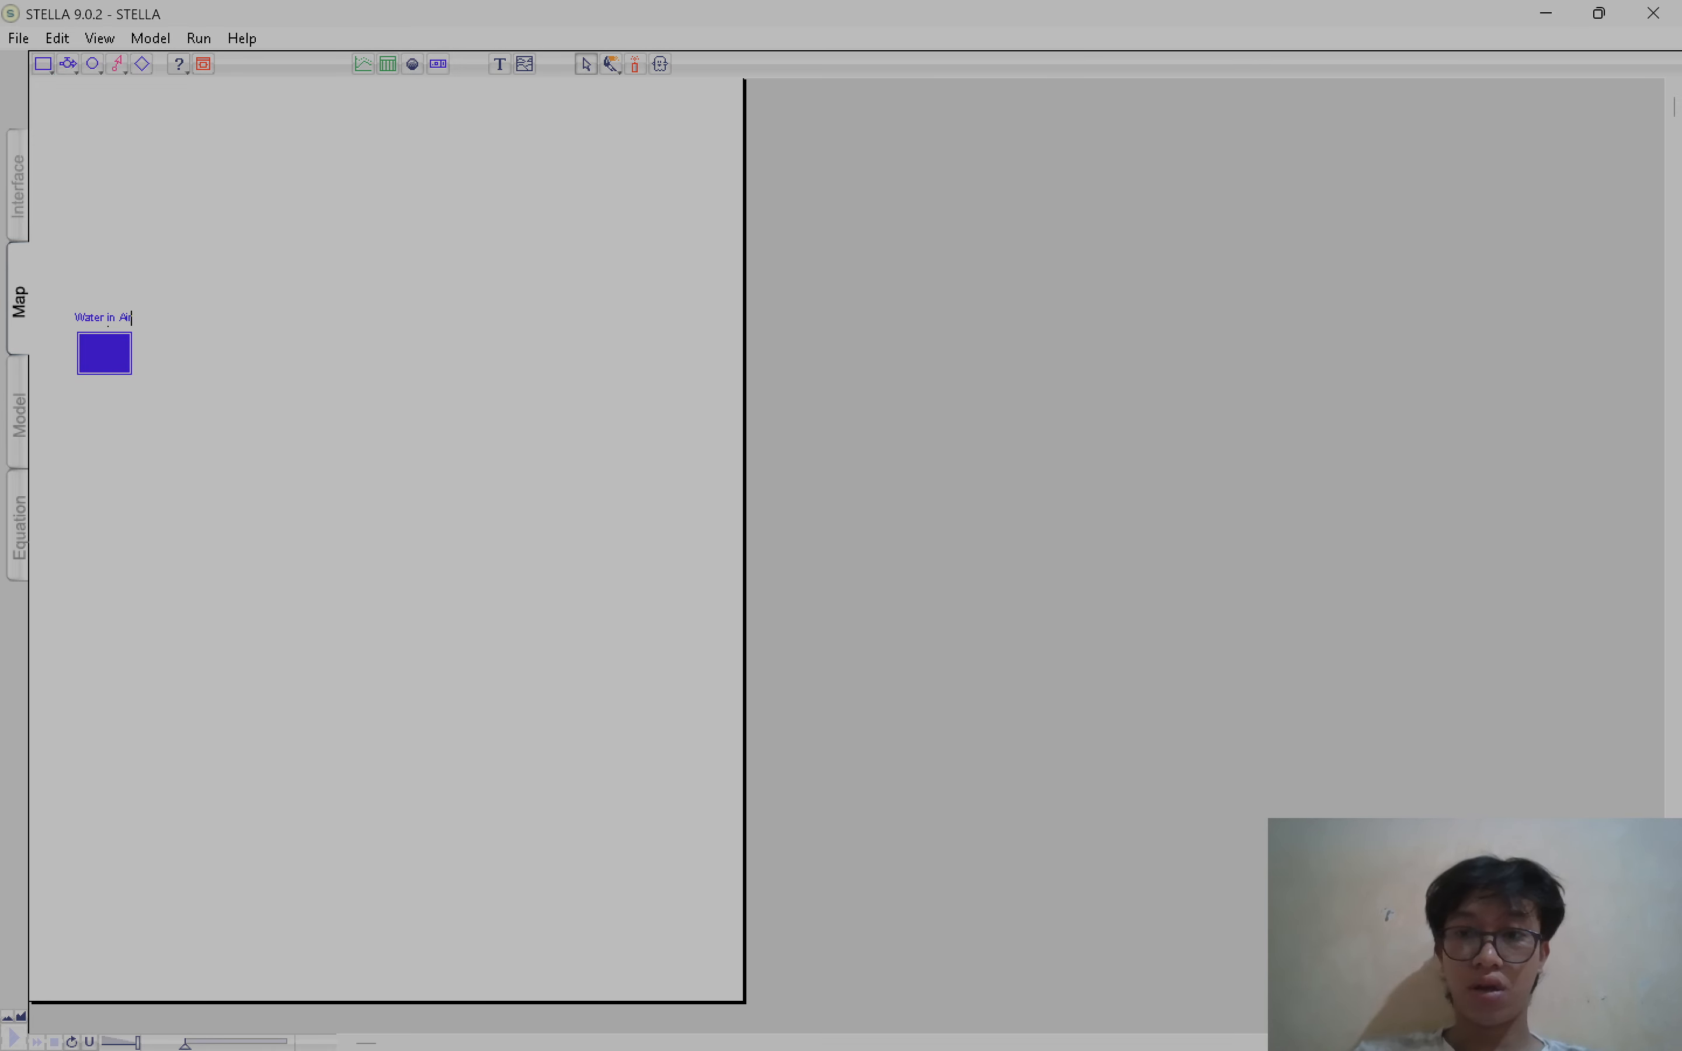
# Add a second stock above and to the right of Water in Air and name it Water on Cover
pyautogui.click(43, 65)
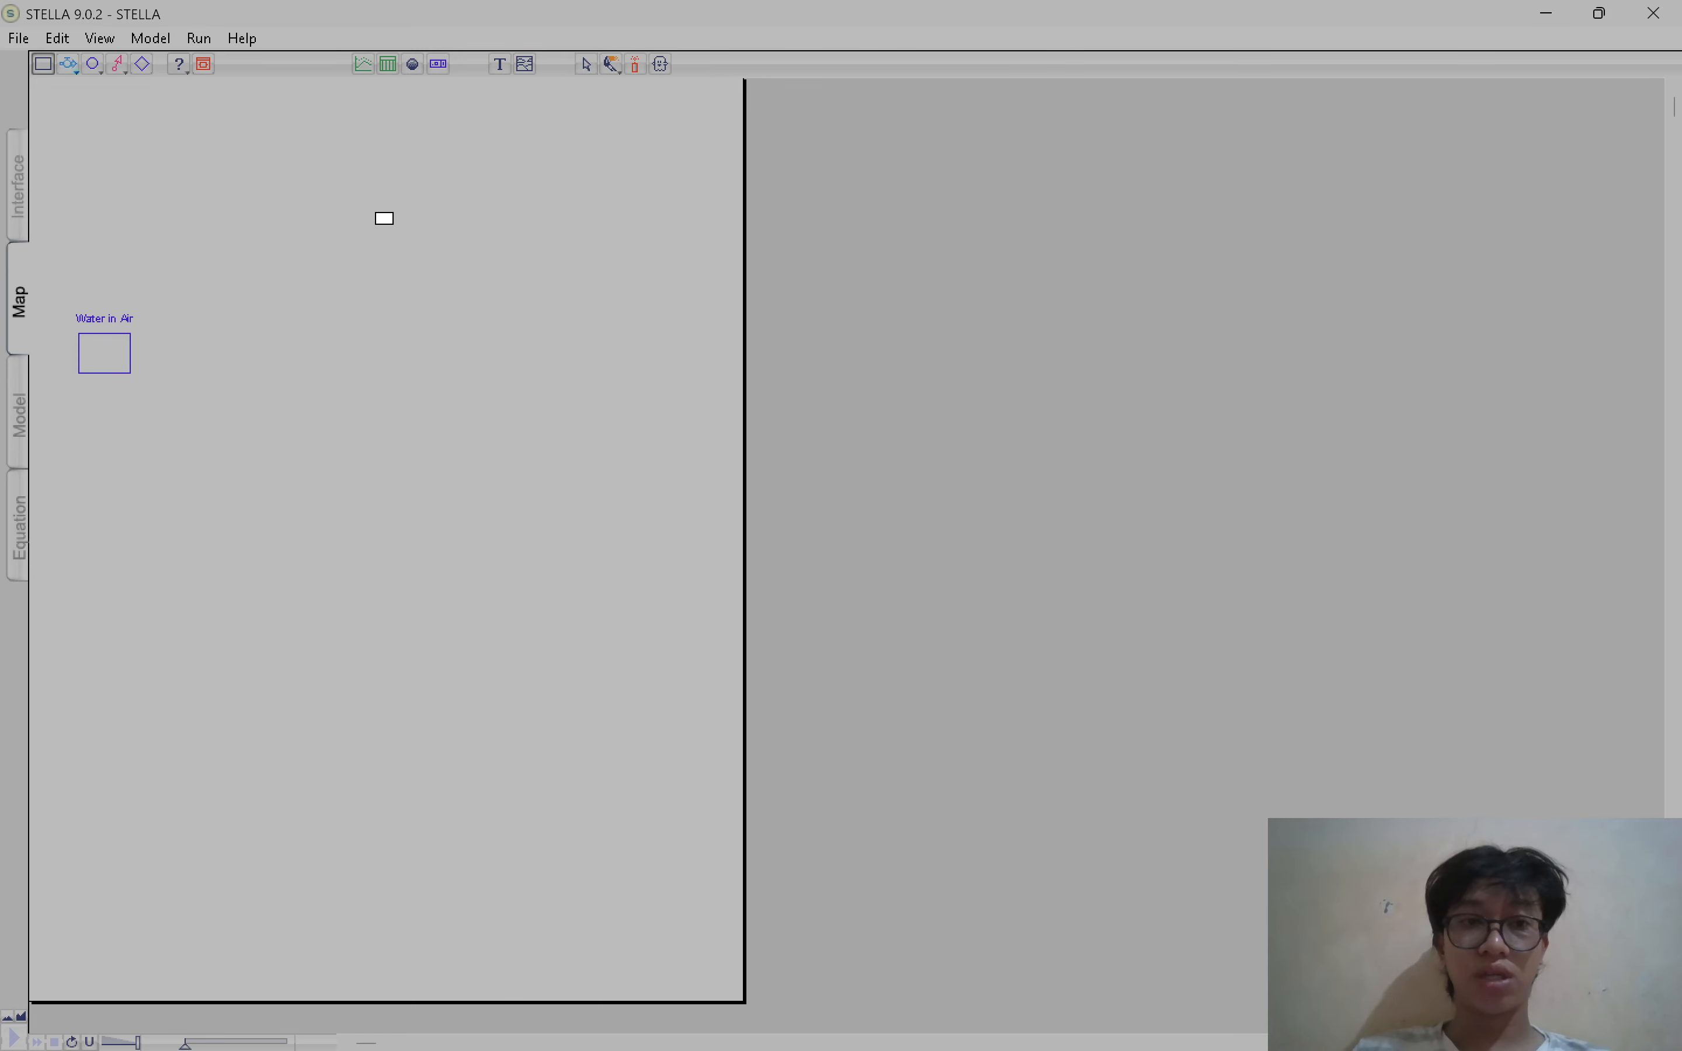
pyautogui.click(385, 218)
pyautogui.write('W')
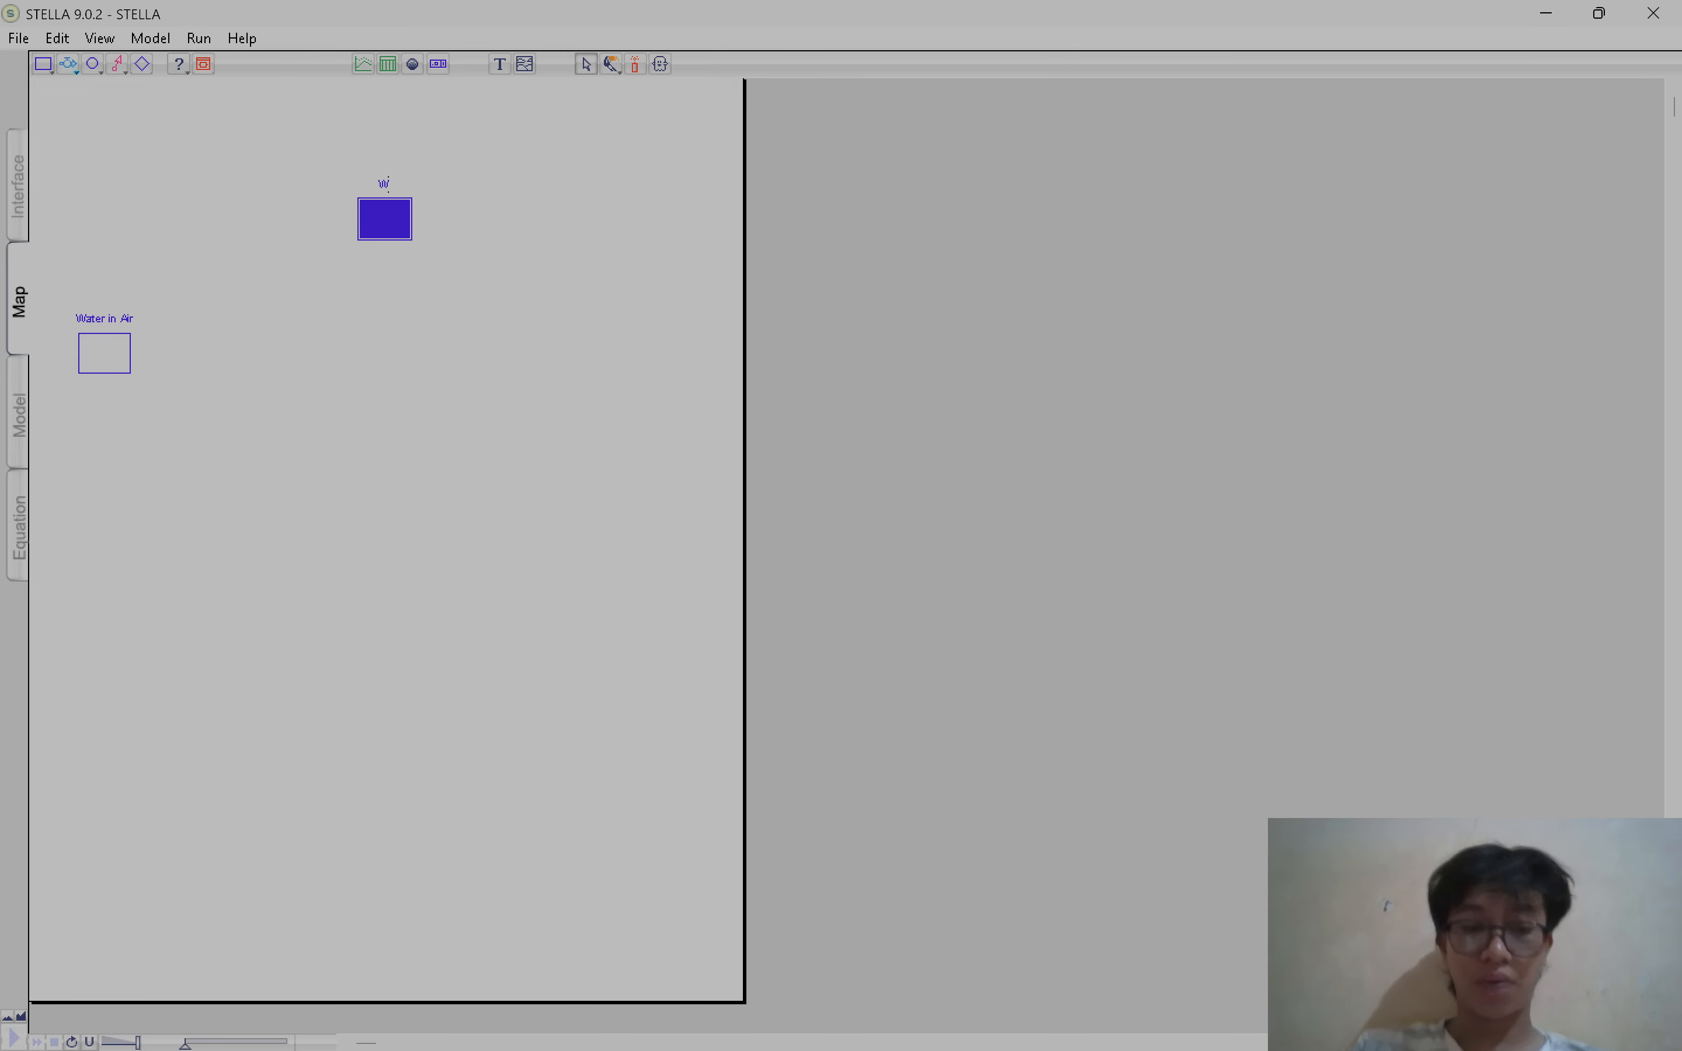
pyautogui.write('ater on Cover')
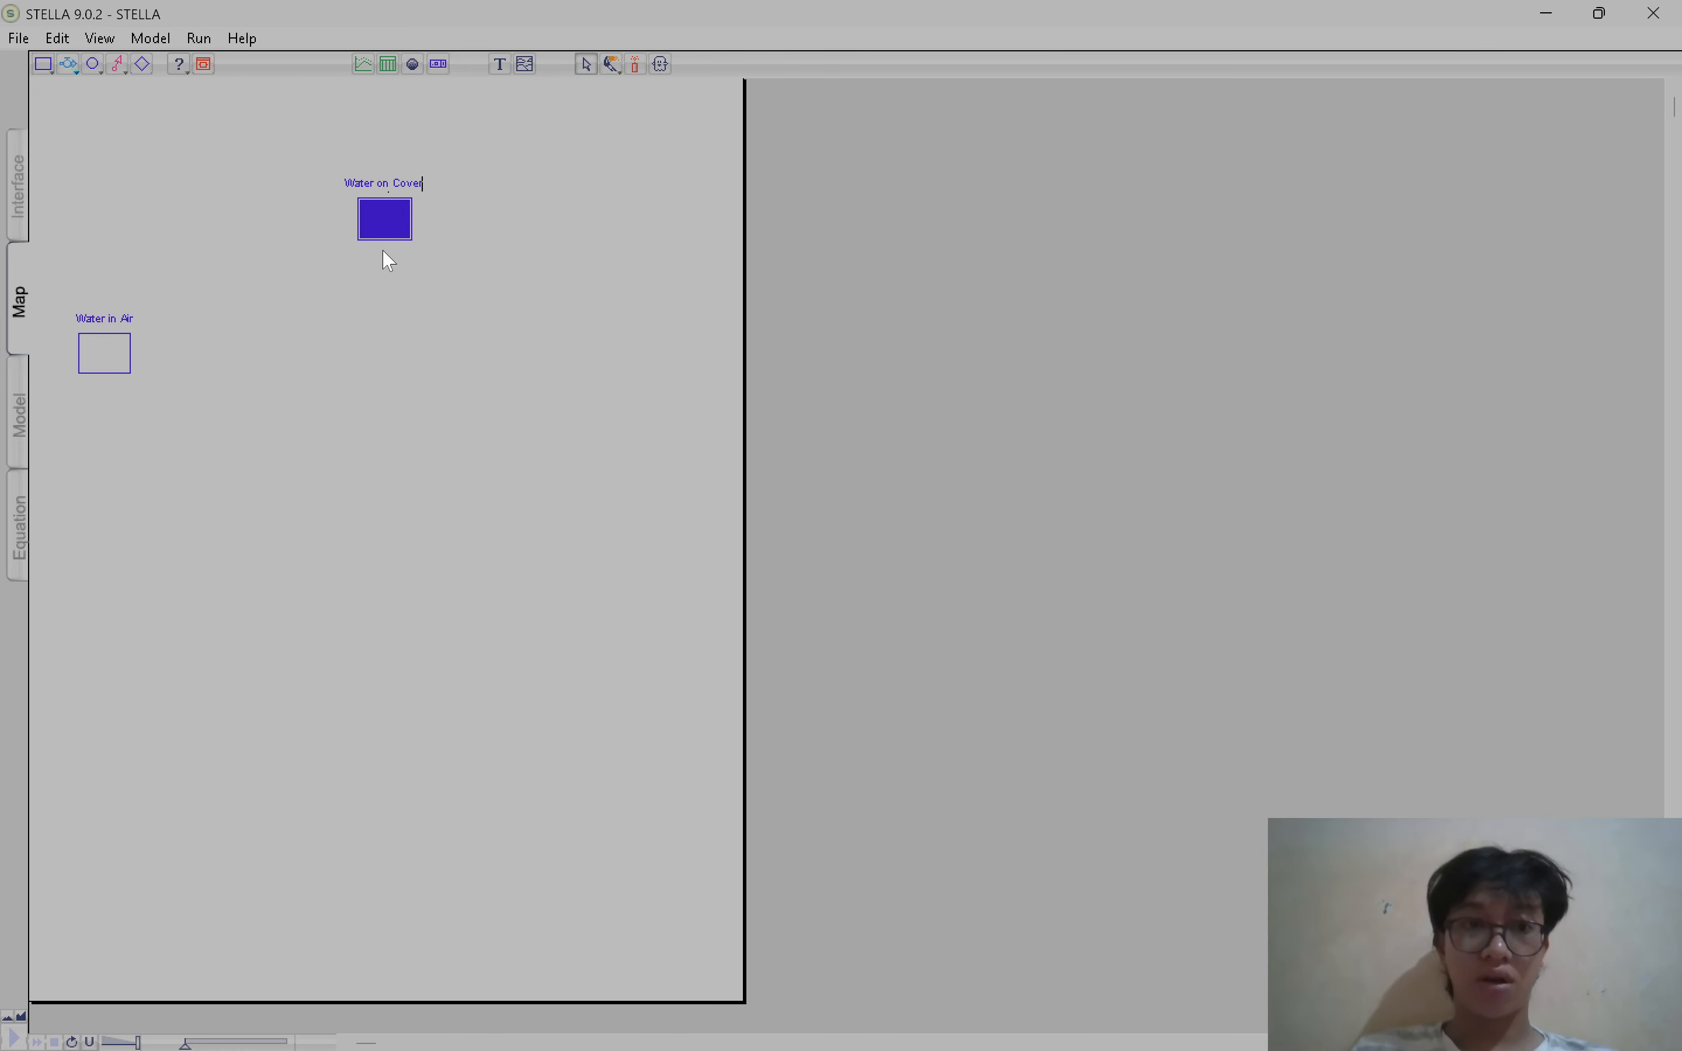
pyautogui.click(380, 357)
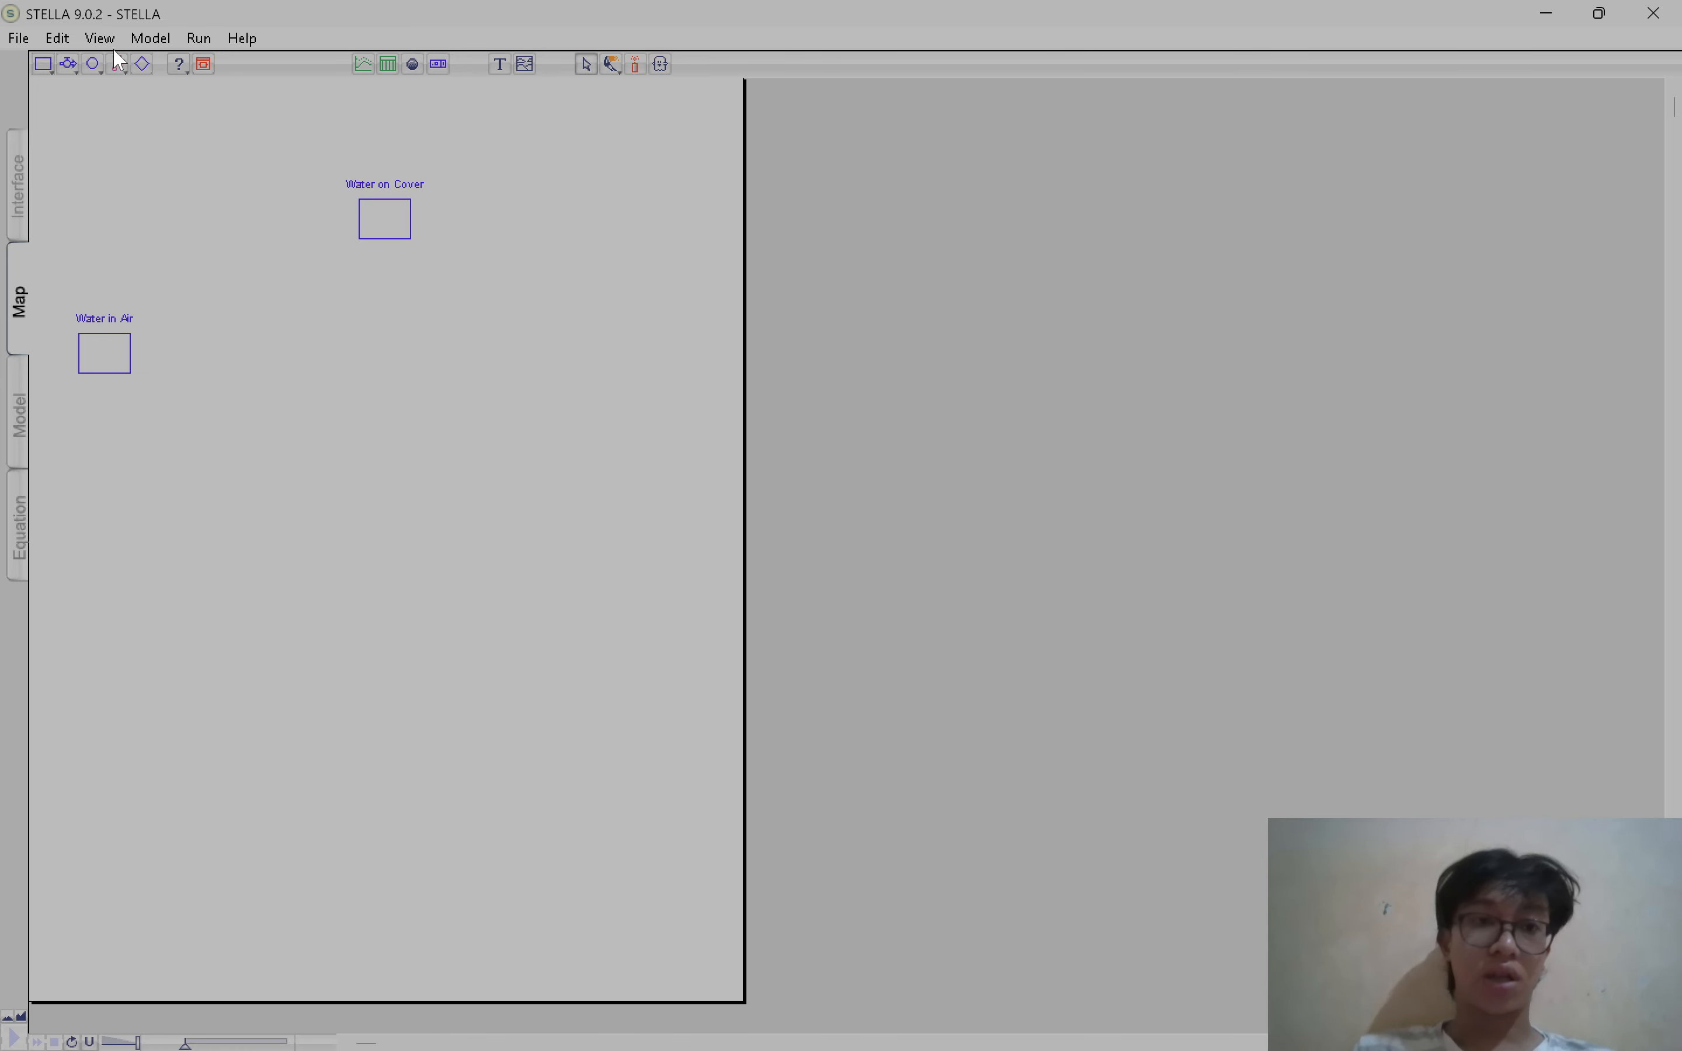
# Add a third stock named Water in Pan and move it roughly in line below Water on Cover
pyautogui.click(36, 67)
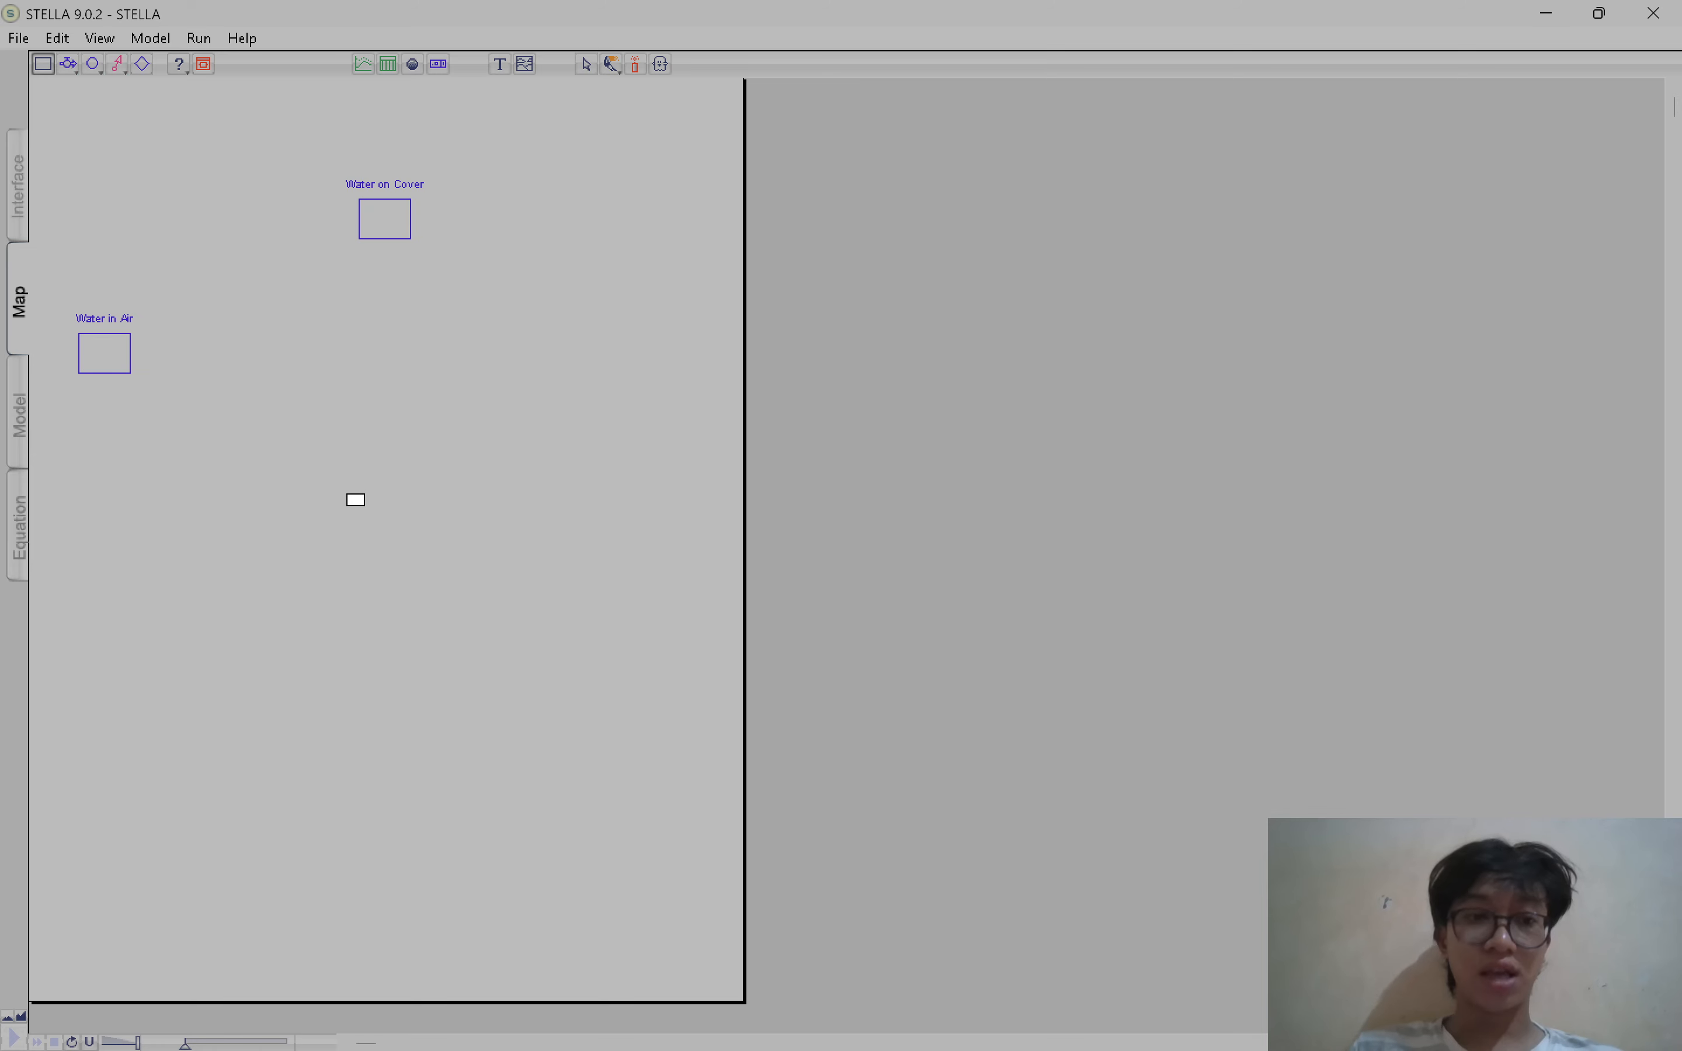
pyautogui.click(359, 487)
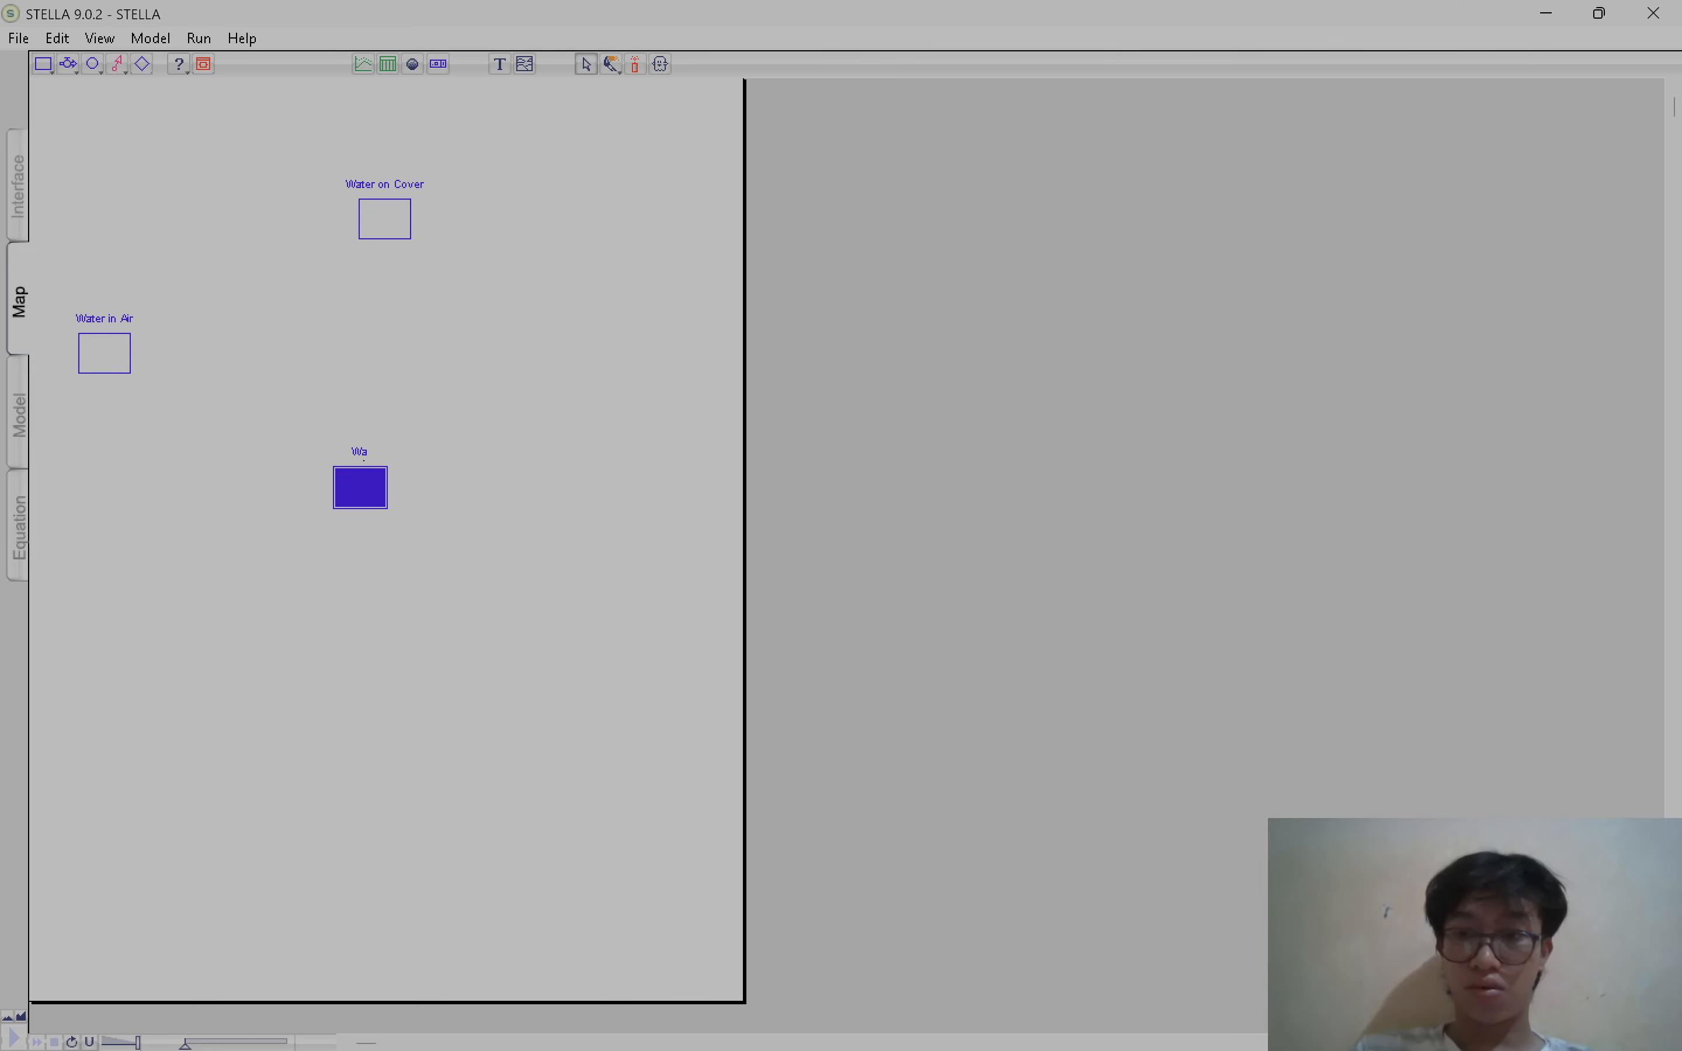
pyautogui.write('Water in')
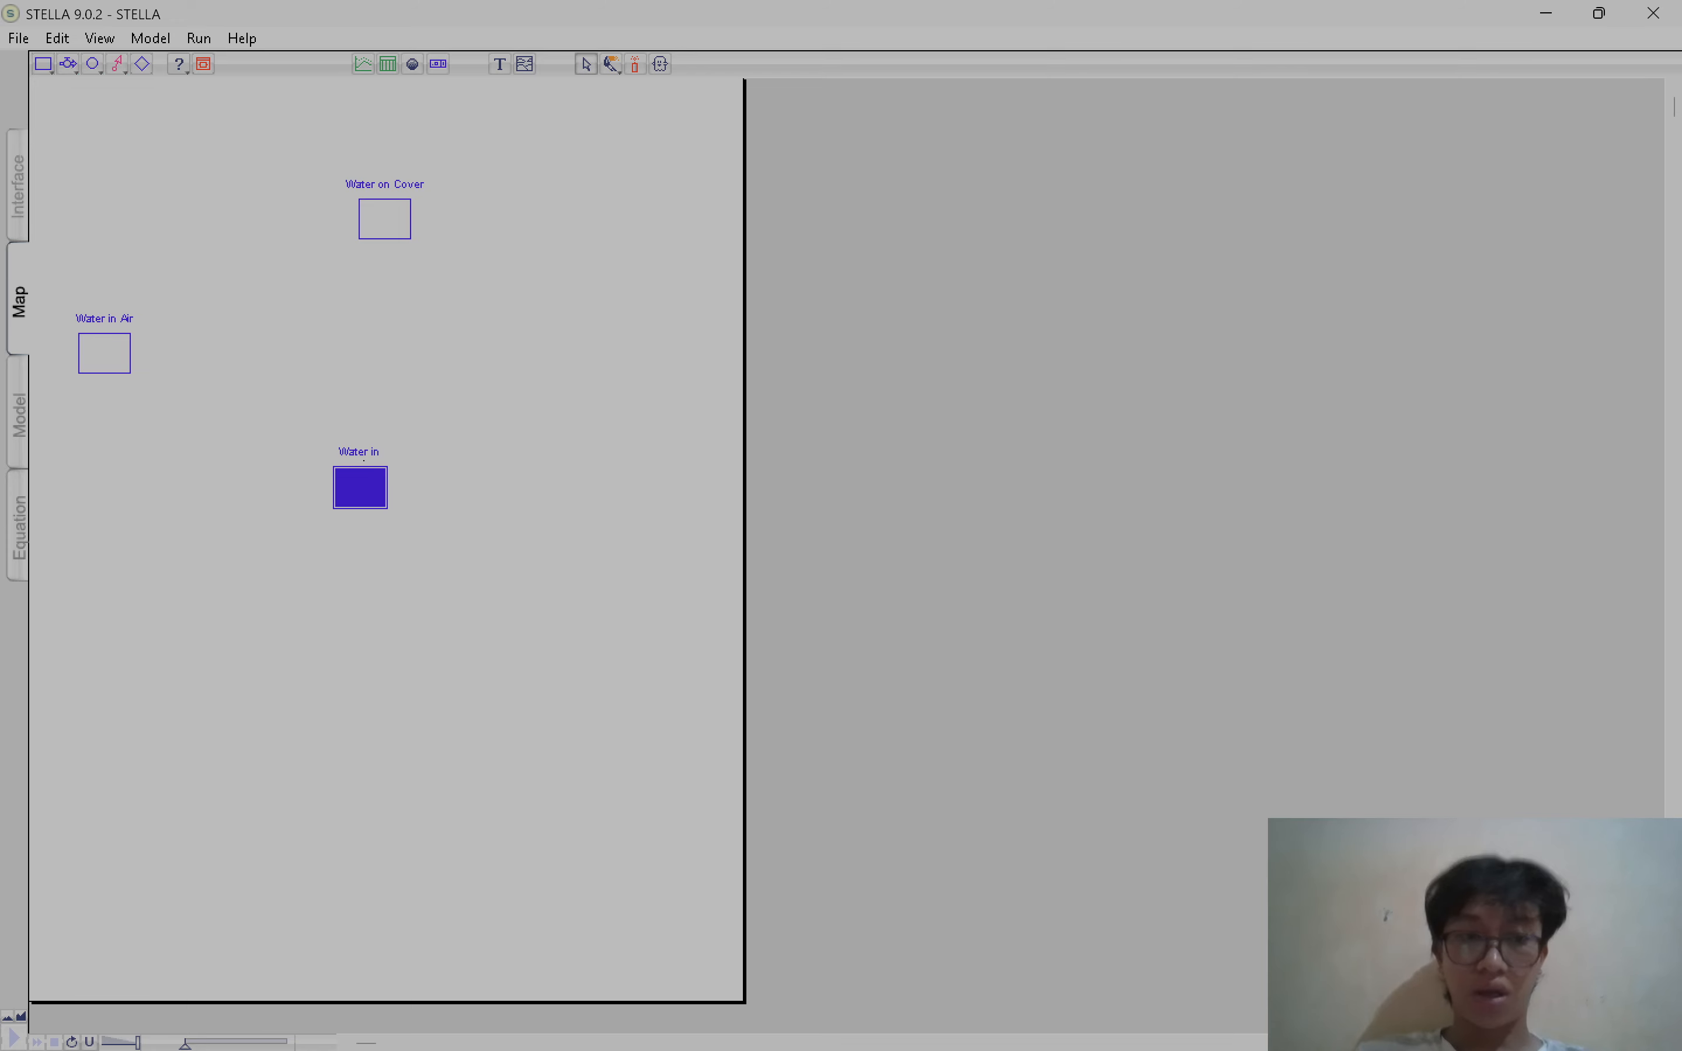
pyautogui.write(' Pan')
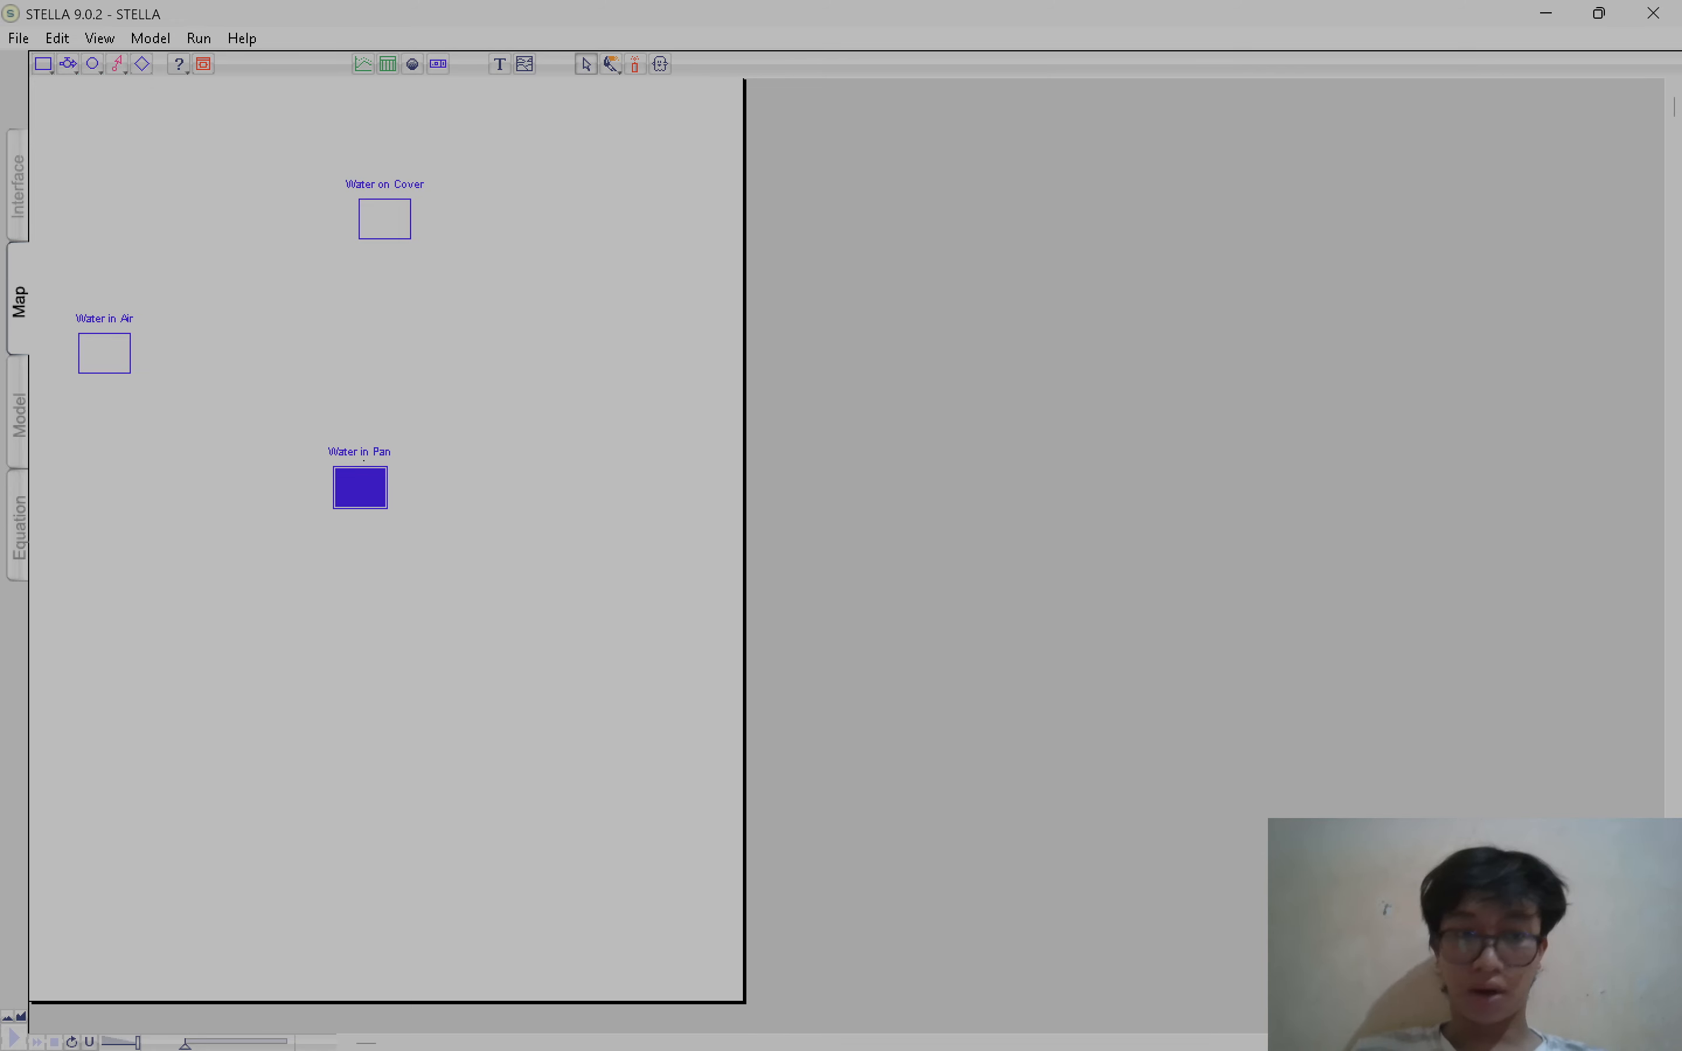
pyautogui.click(425, 525)
pyautogui.moveTo(366, 486)
pyautogui.mouseDown()
pyautogui.moveTo(393, 492)
pyautogui.moveTo(379, 496)
pyautogui.mouseUp()
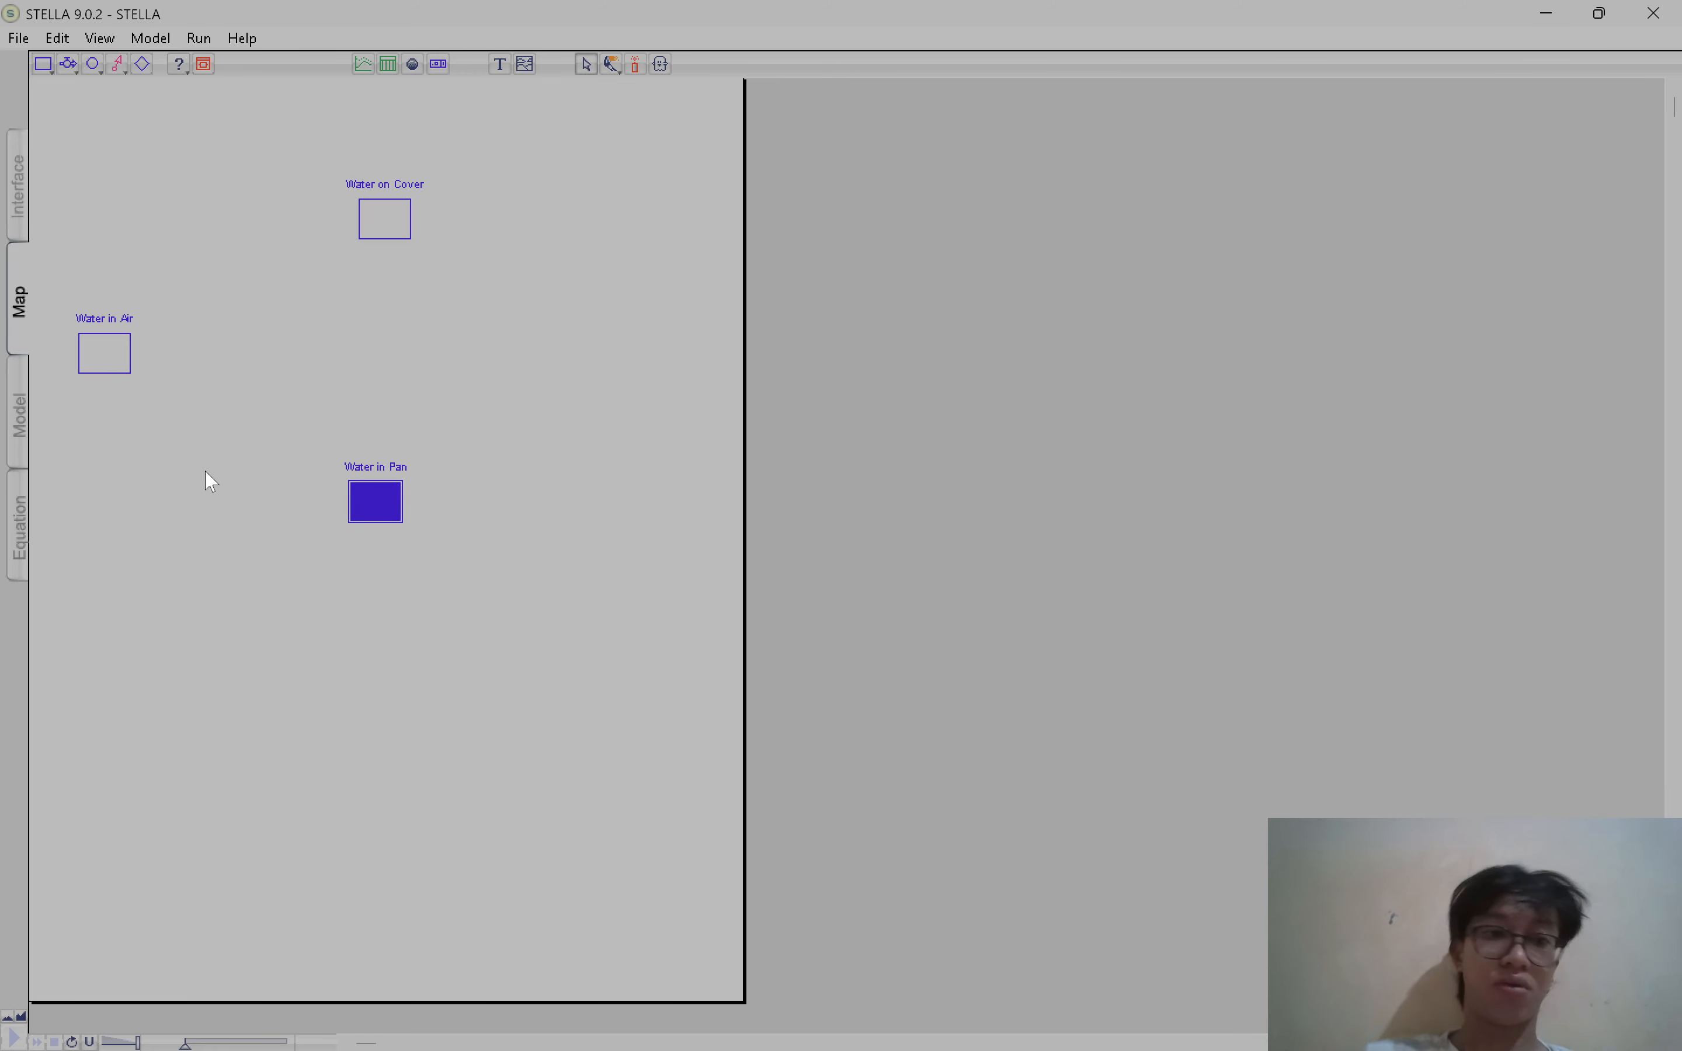
# Draw a flow upward out of the Water in Air stock and connect its end to Water on Cover
pyautogui.click(67, 64)
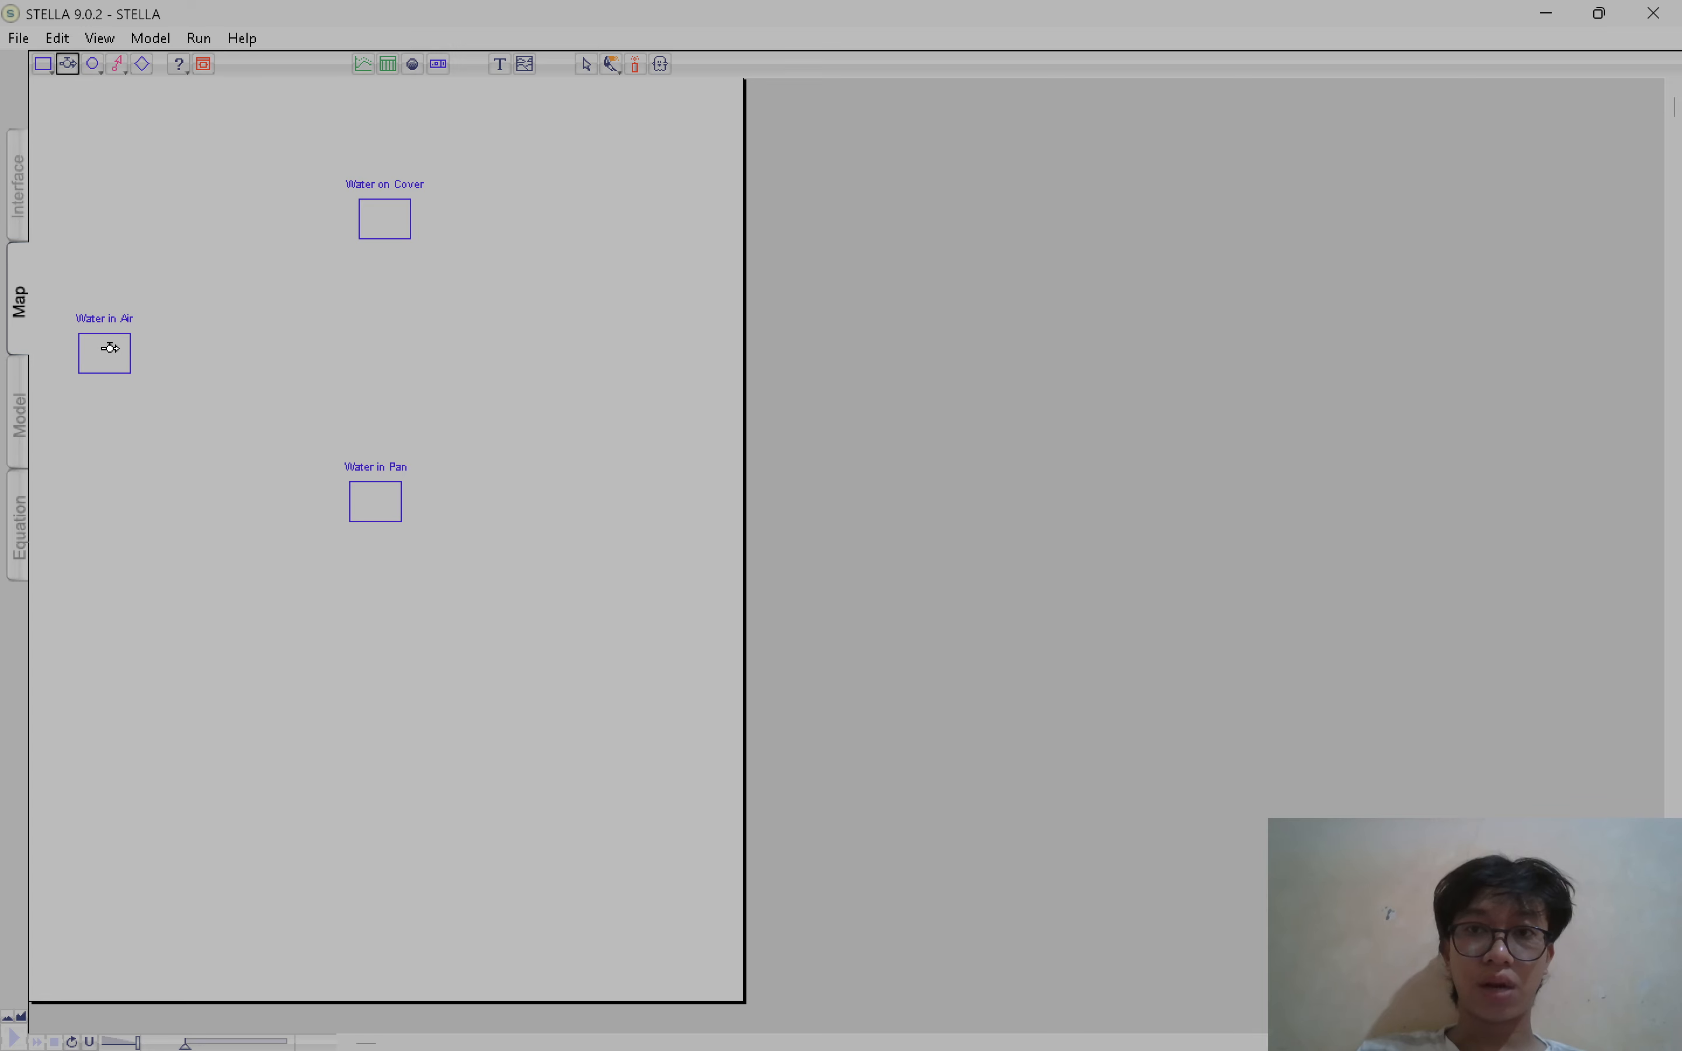
pyautogui.moveTo(102, 308); pyautogui.dragTo(105, 203)
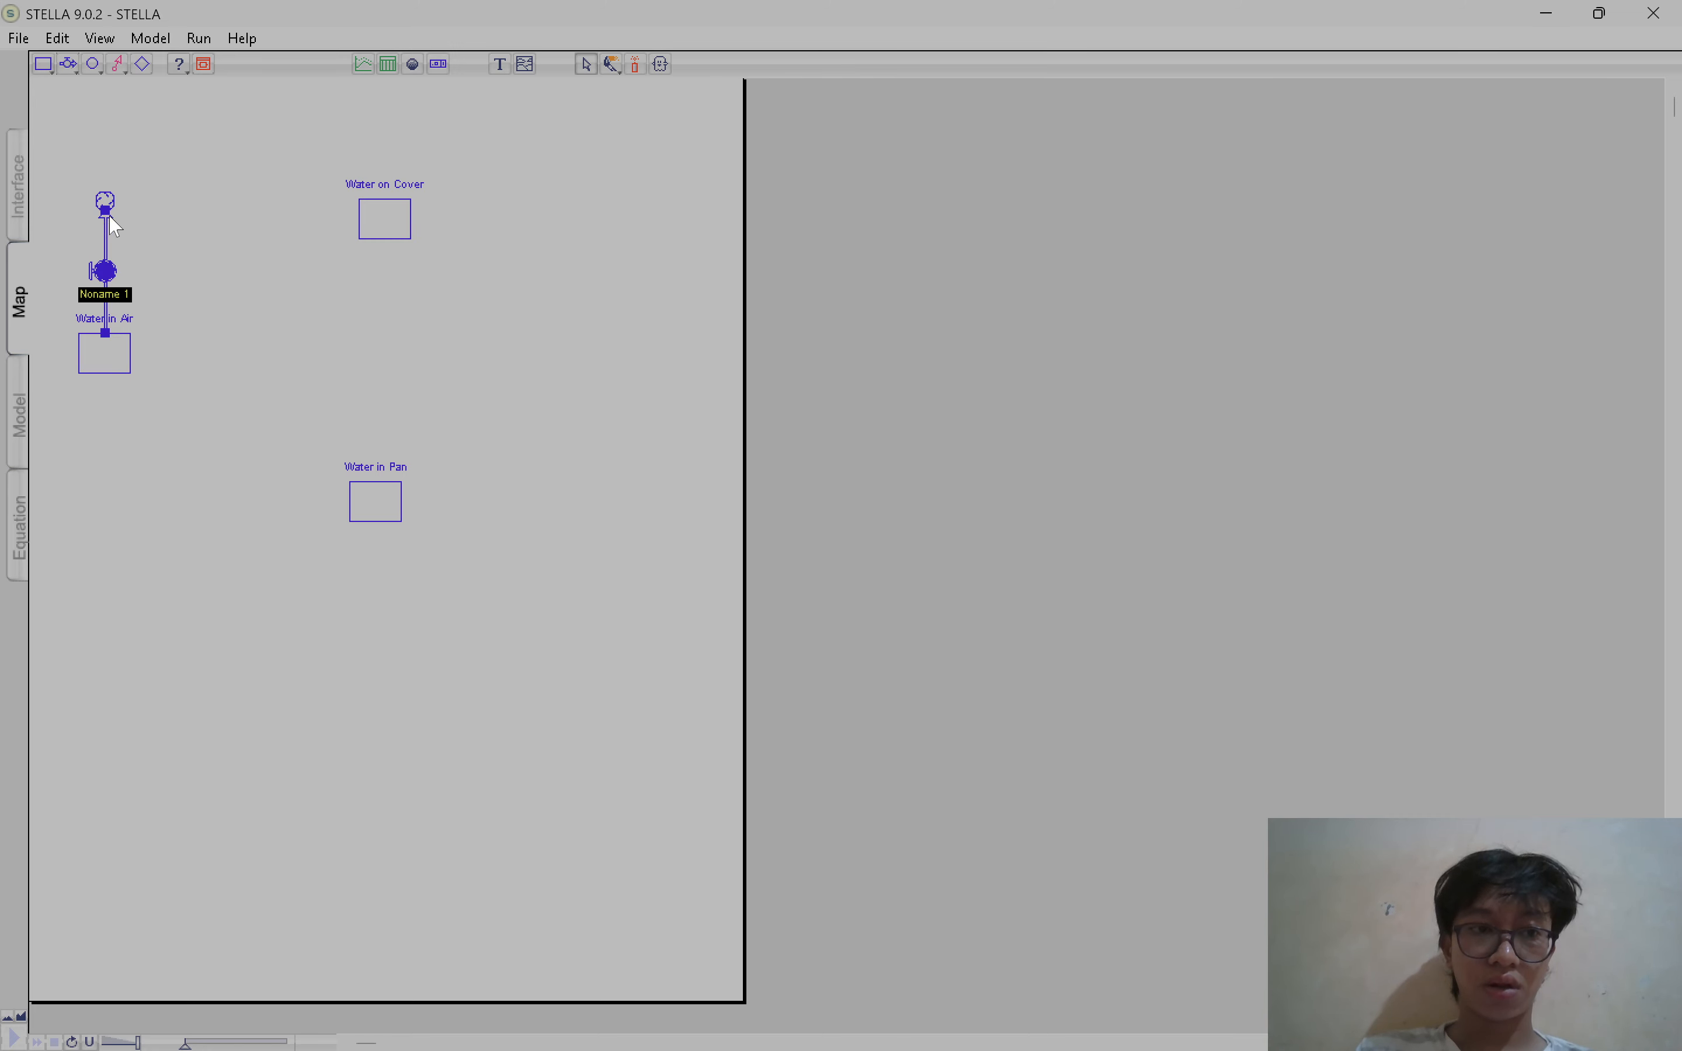
pyautogui.click(109, 204)
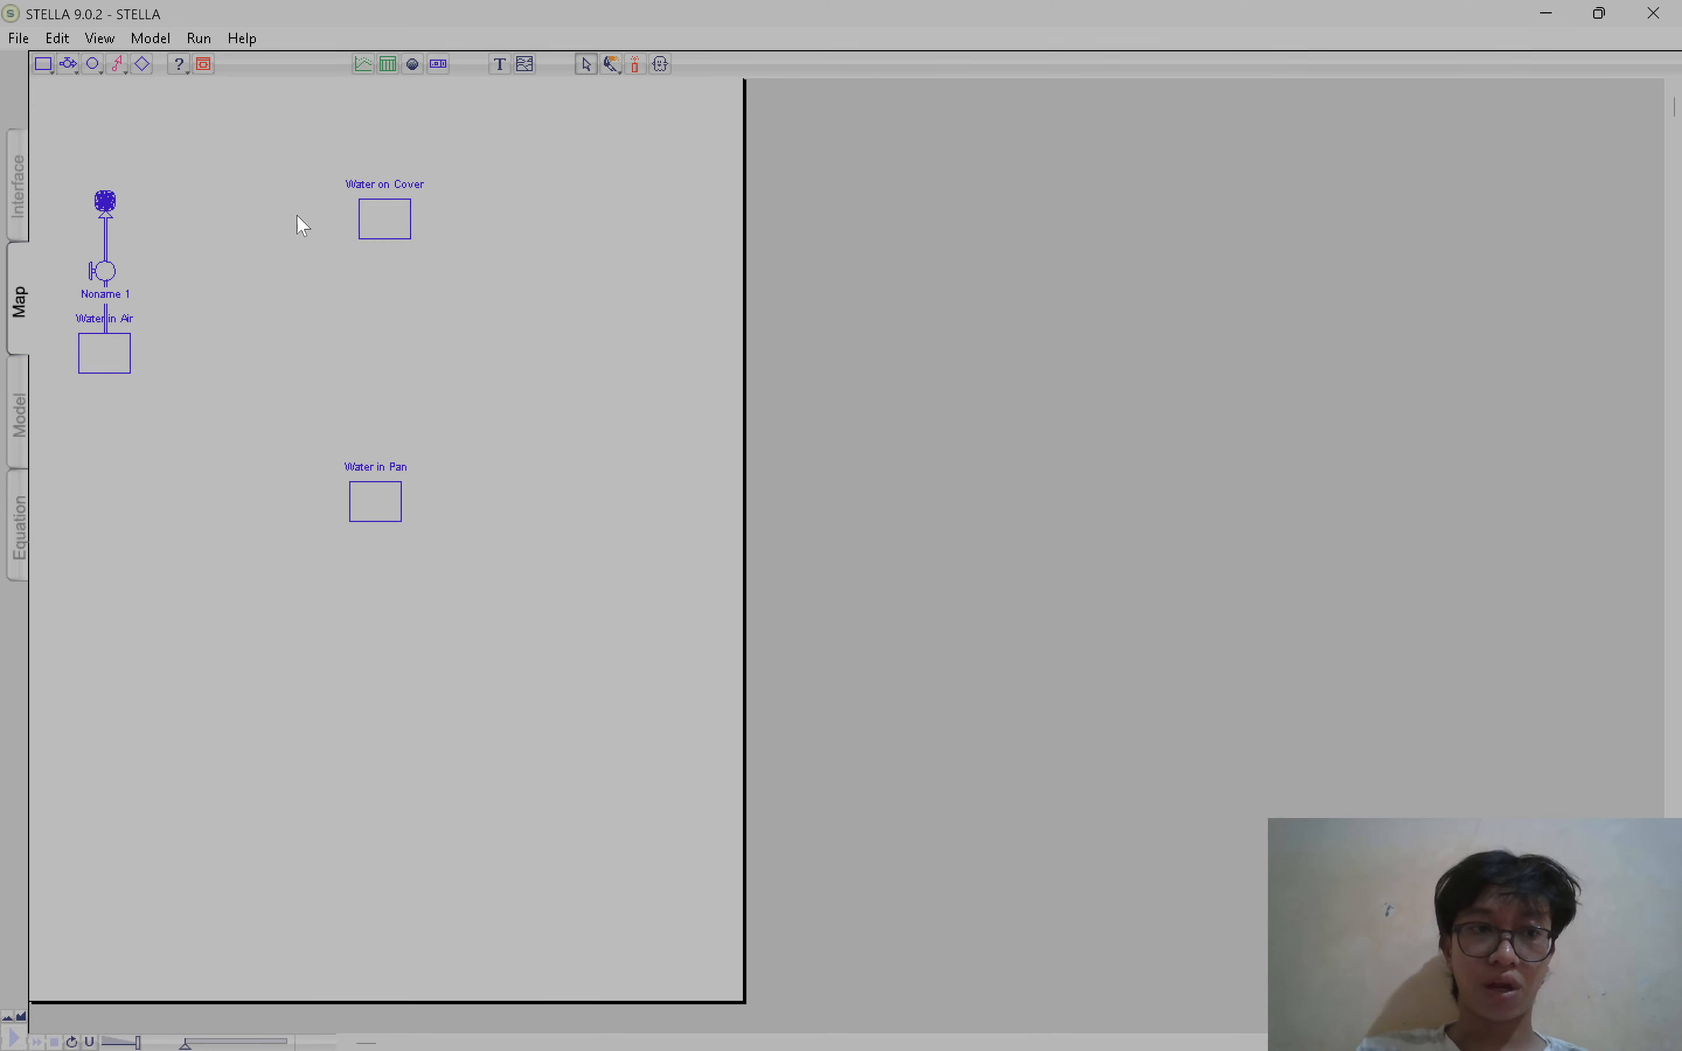
pyautogui.click(364, 214)
pyautogui.moveTo(377, 223); pyautogui.dragTo(377, 222)
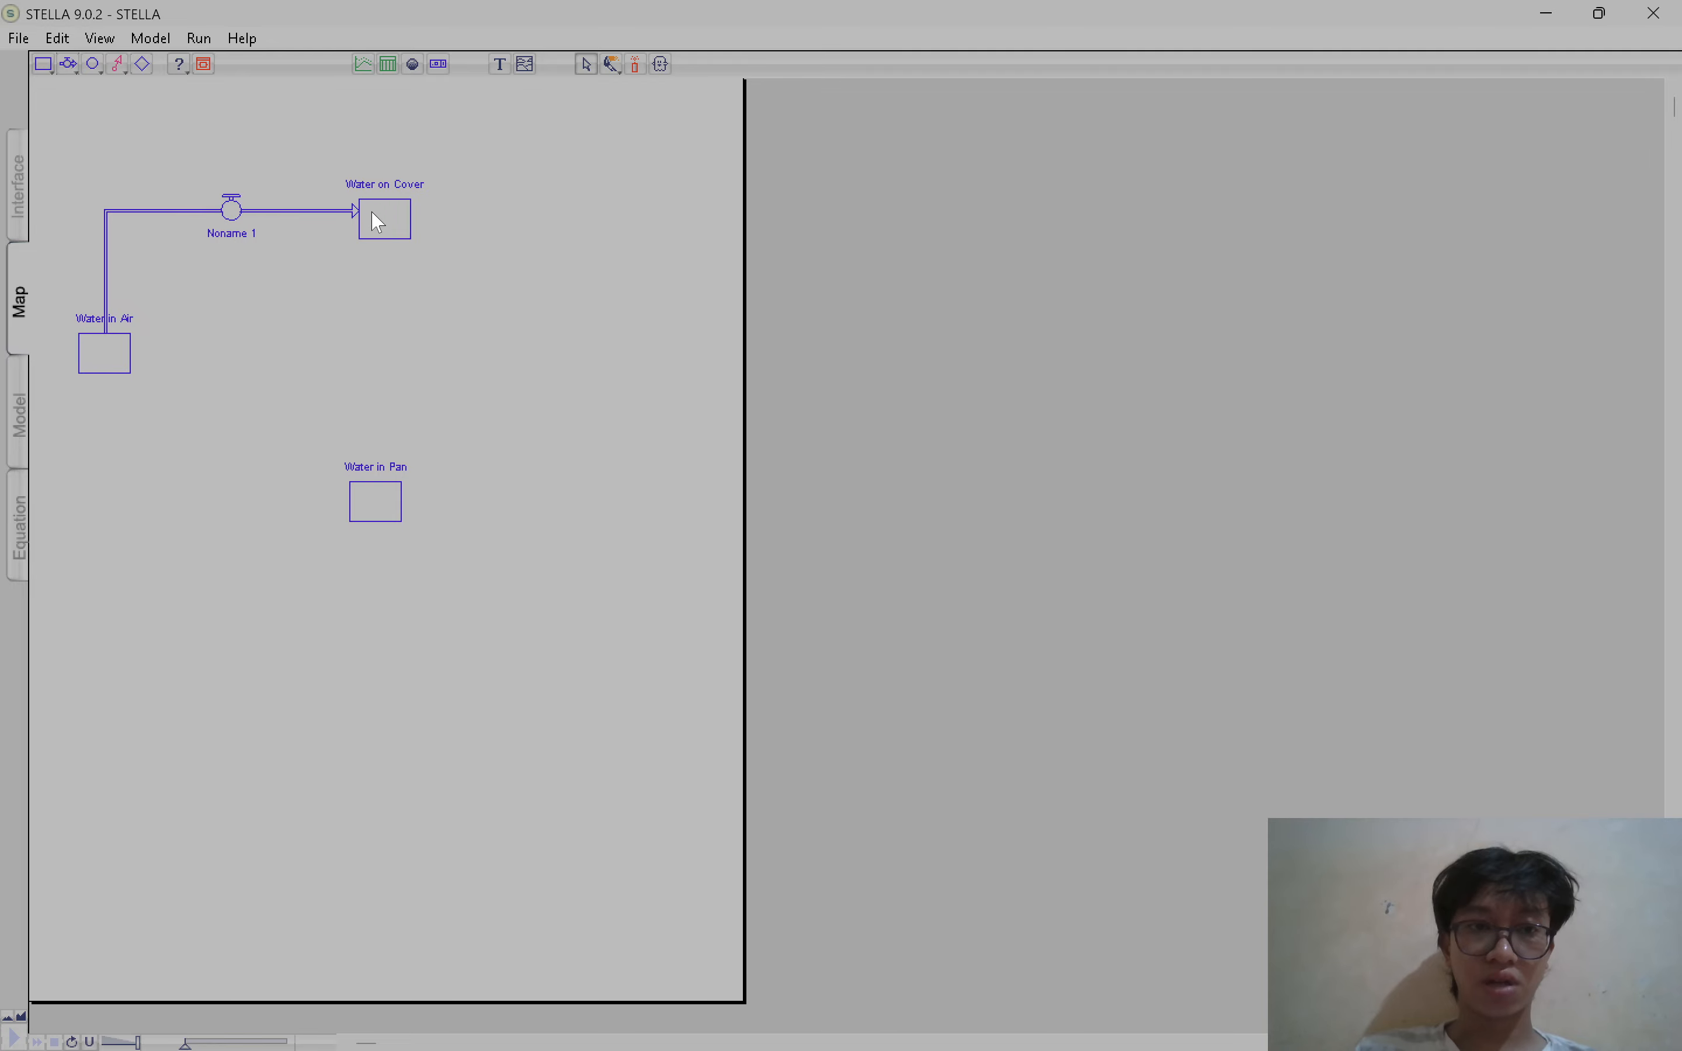
pyautogui.hotkey('alt', 'Tab')
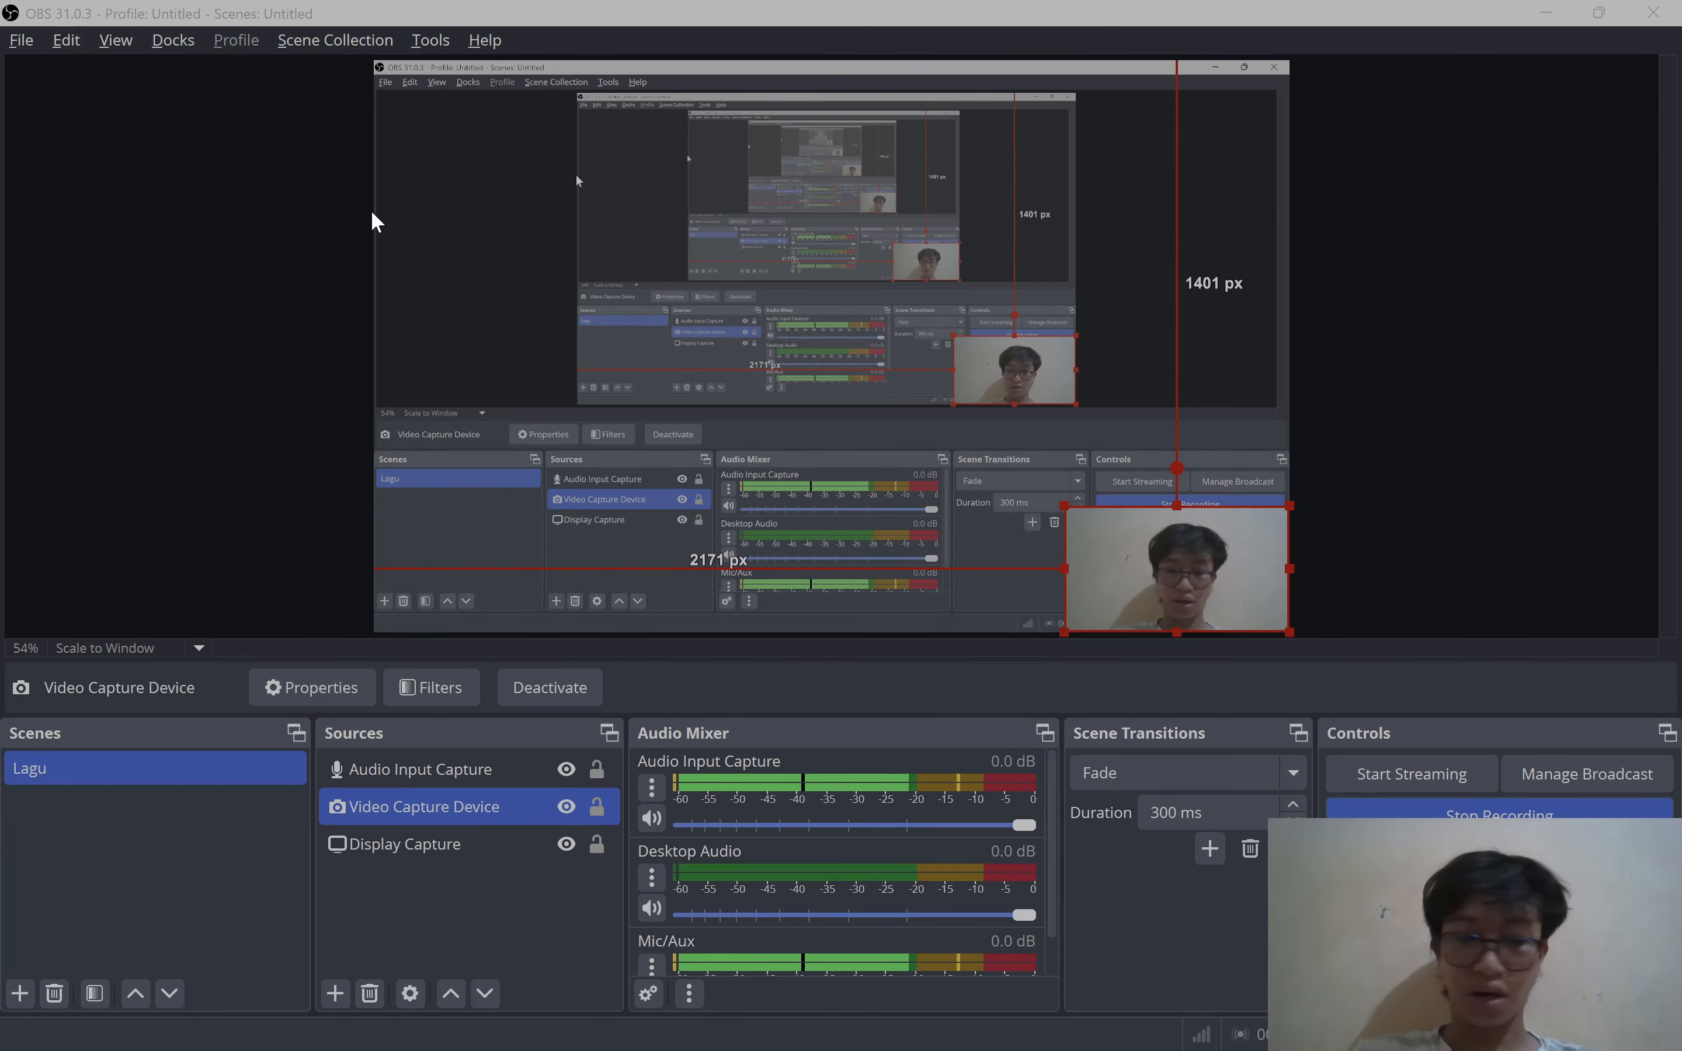
pyautogui.hotkey('alt', 'Tab')
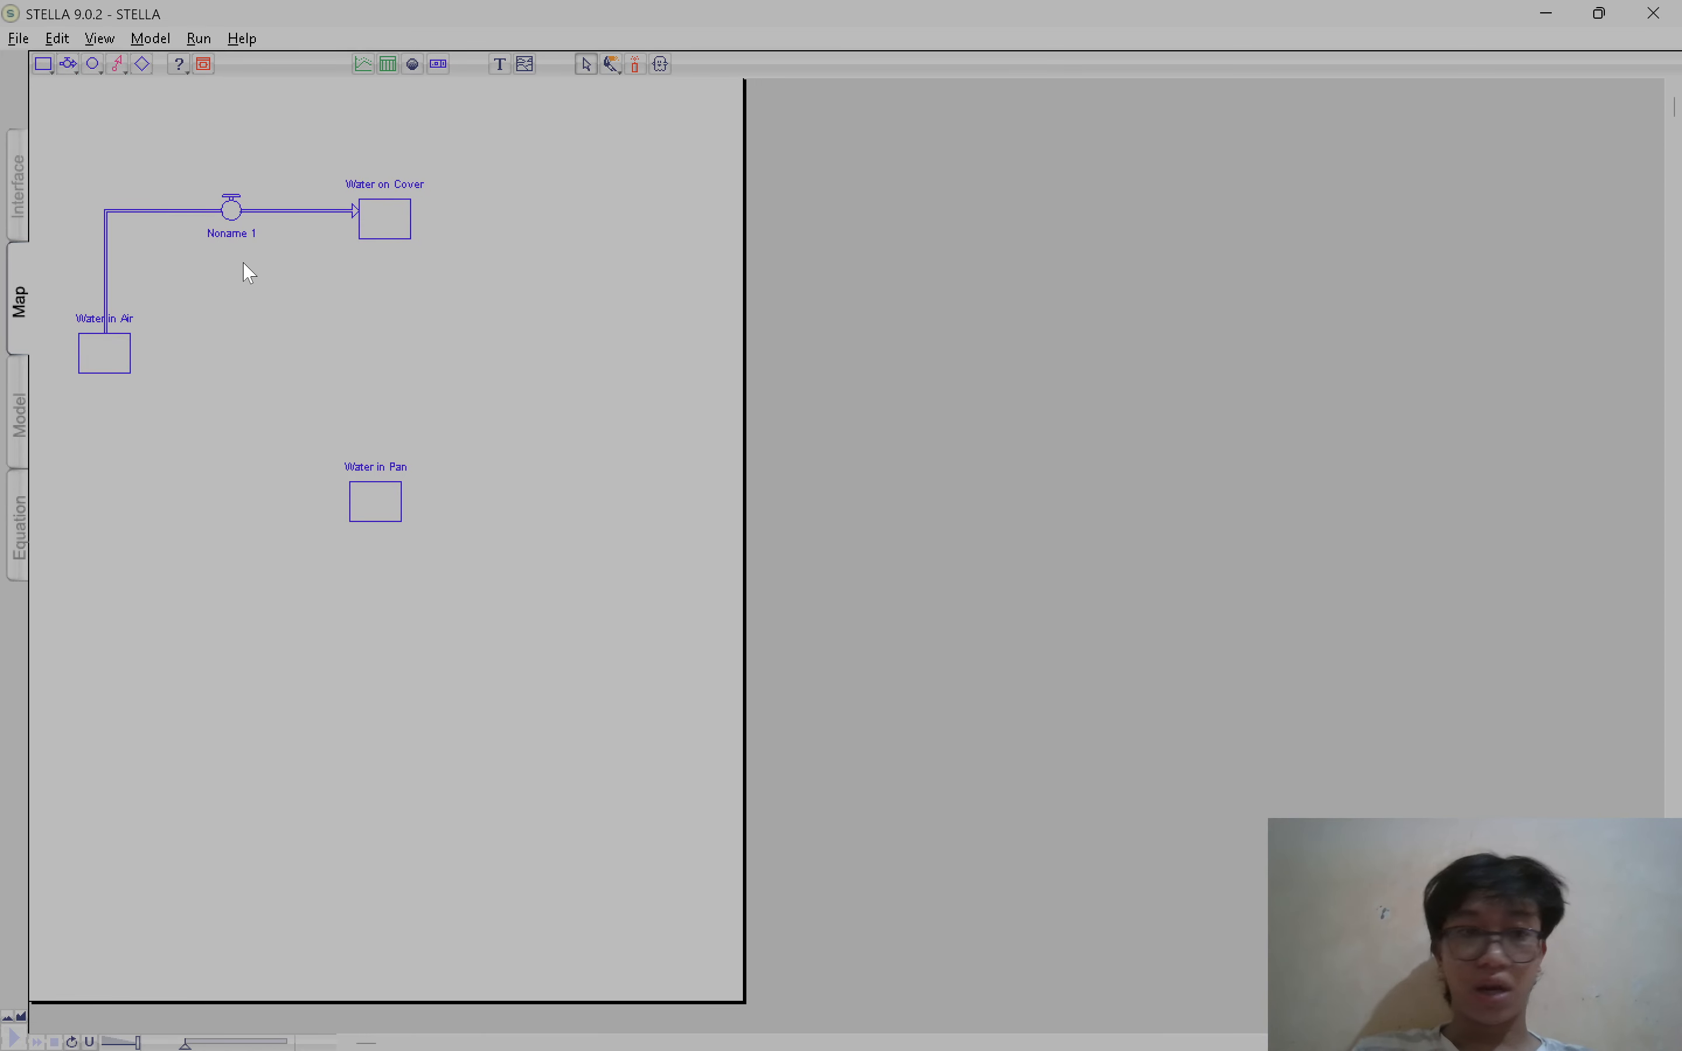
# Rename the flow between Water in Air and Water on Cover as Condensation
pyautogui.click(231, 233)
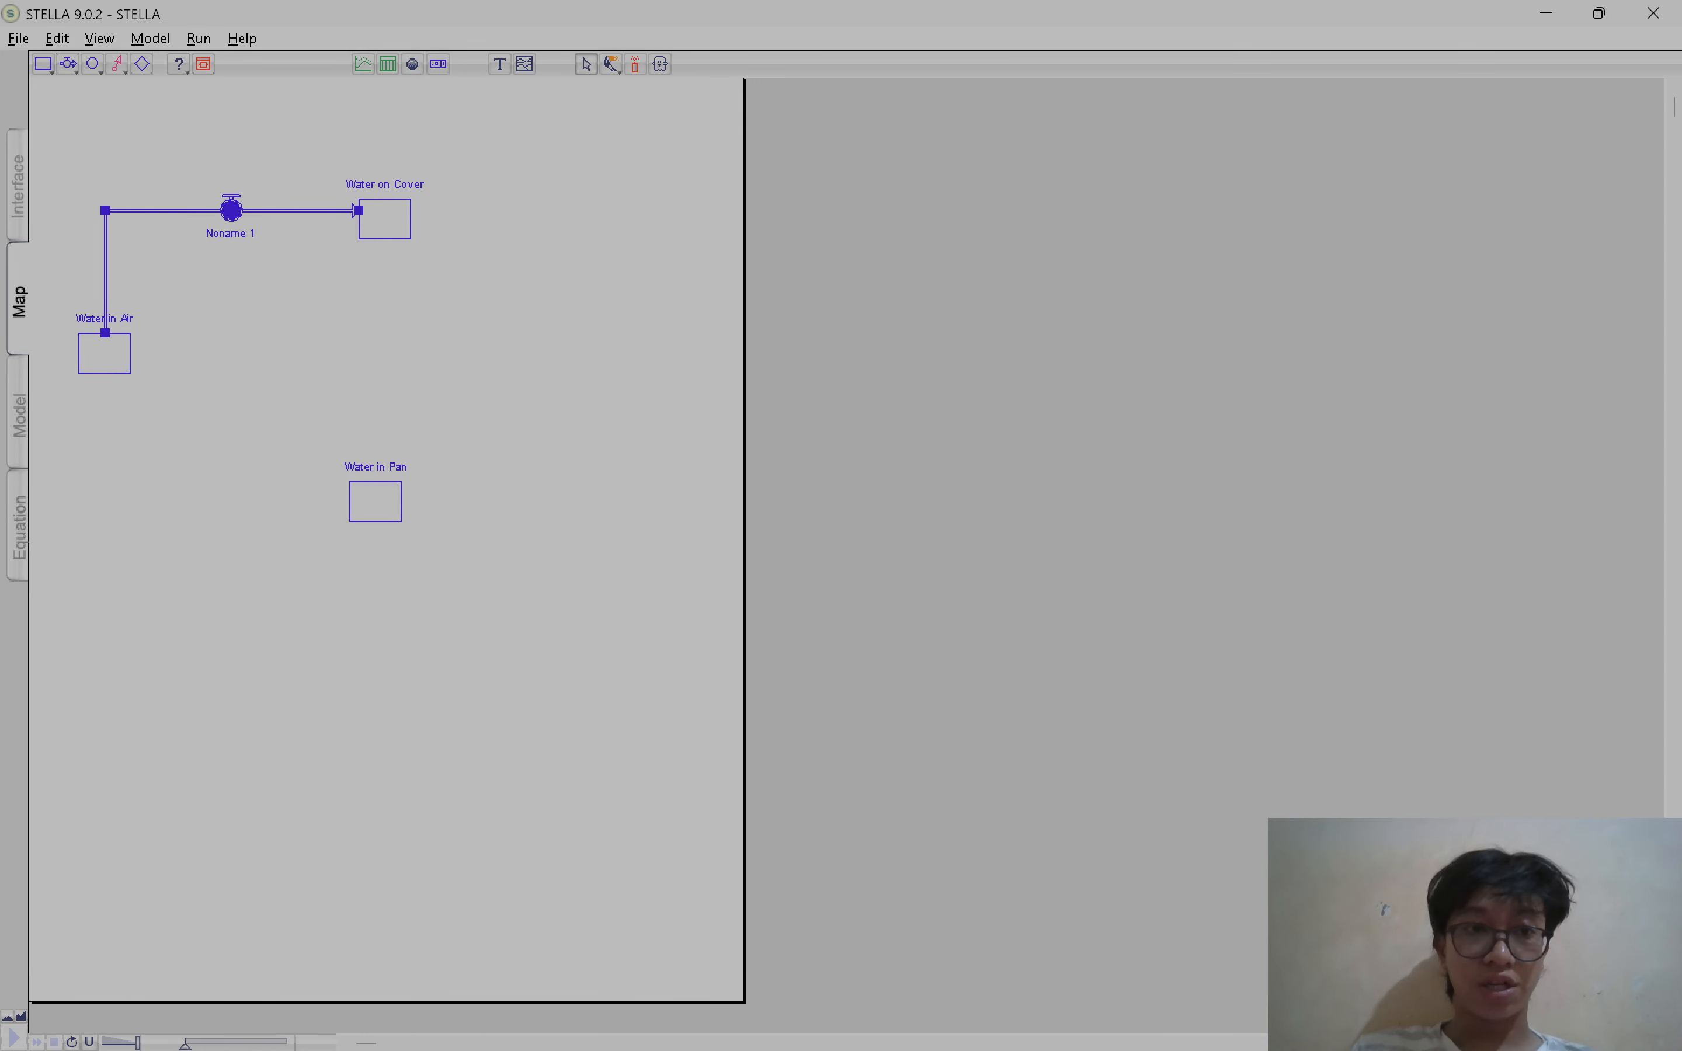
pyautogui.doubleClick(244, 233)
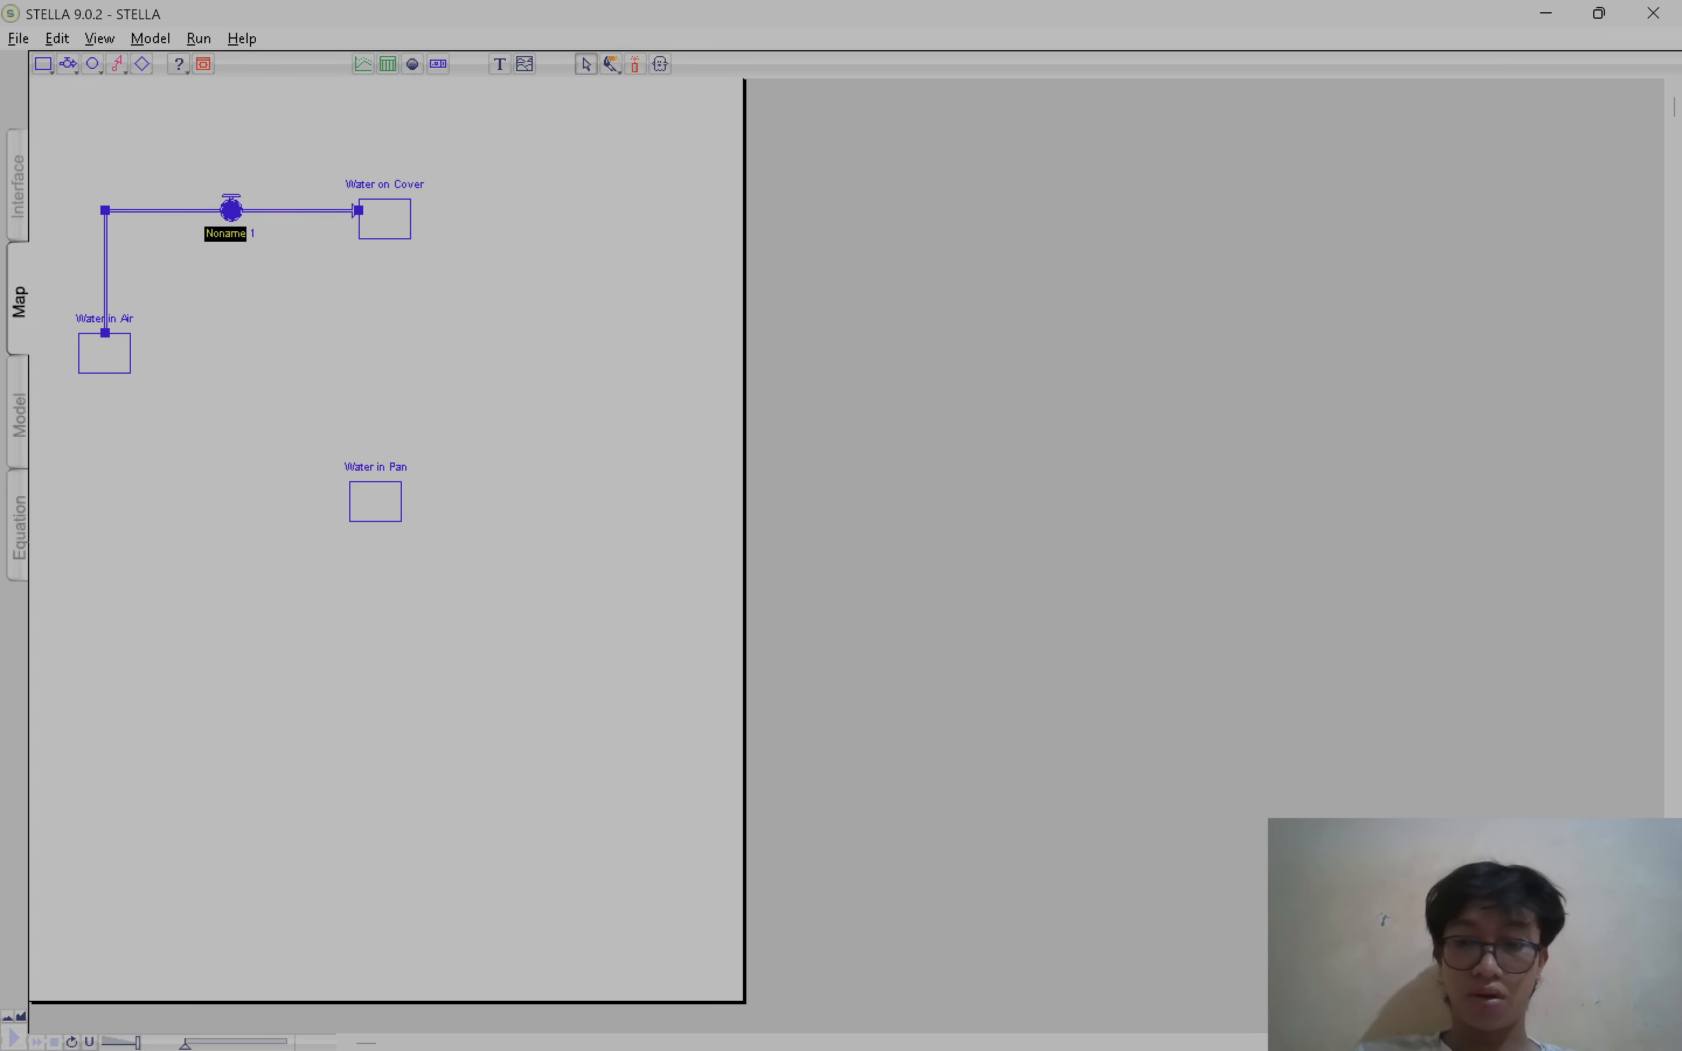
pyautogui.write('Cond')
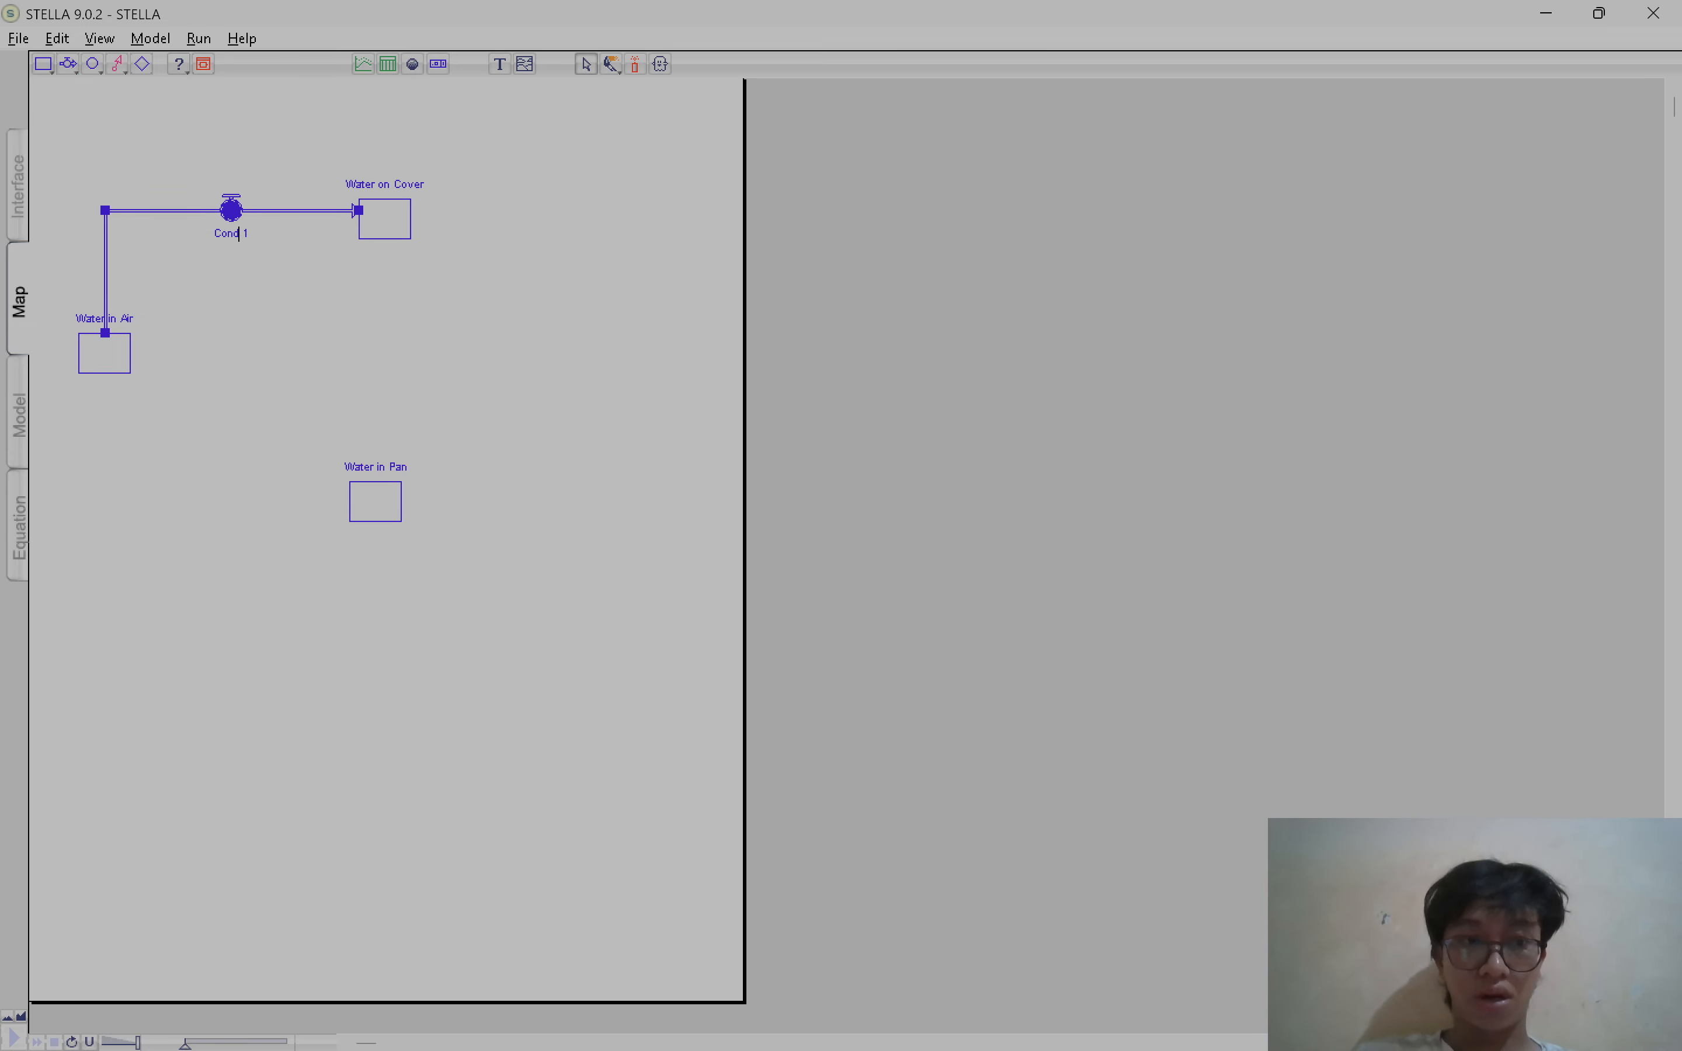
pyautogui.write('ensation')
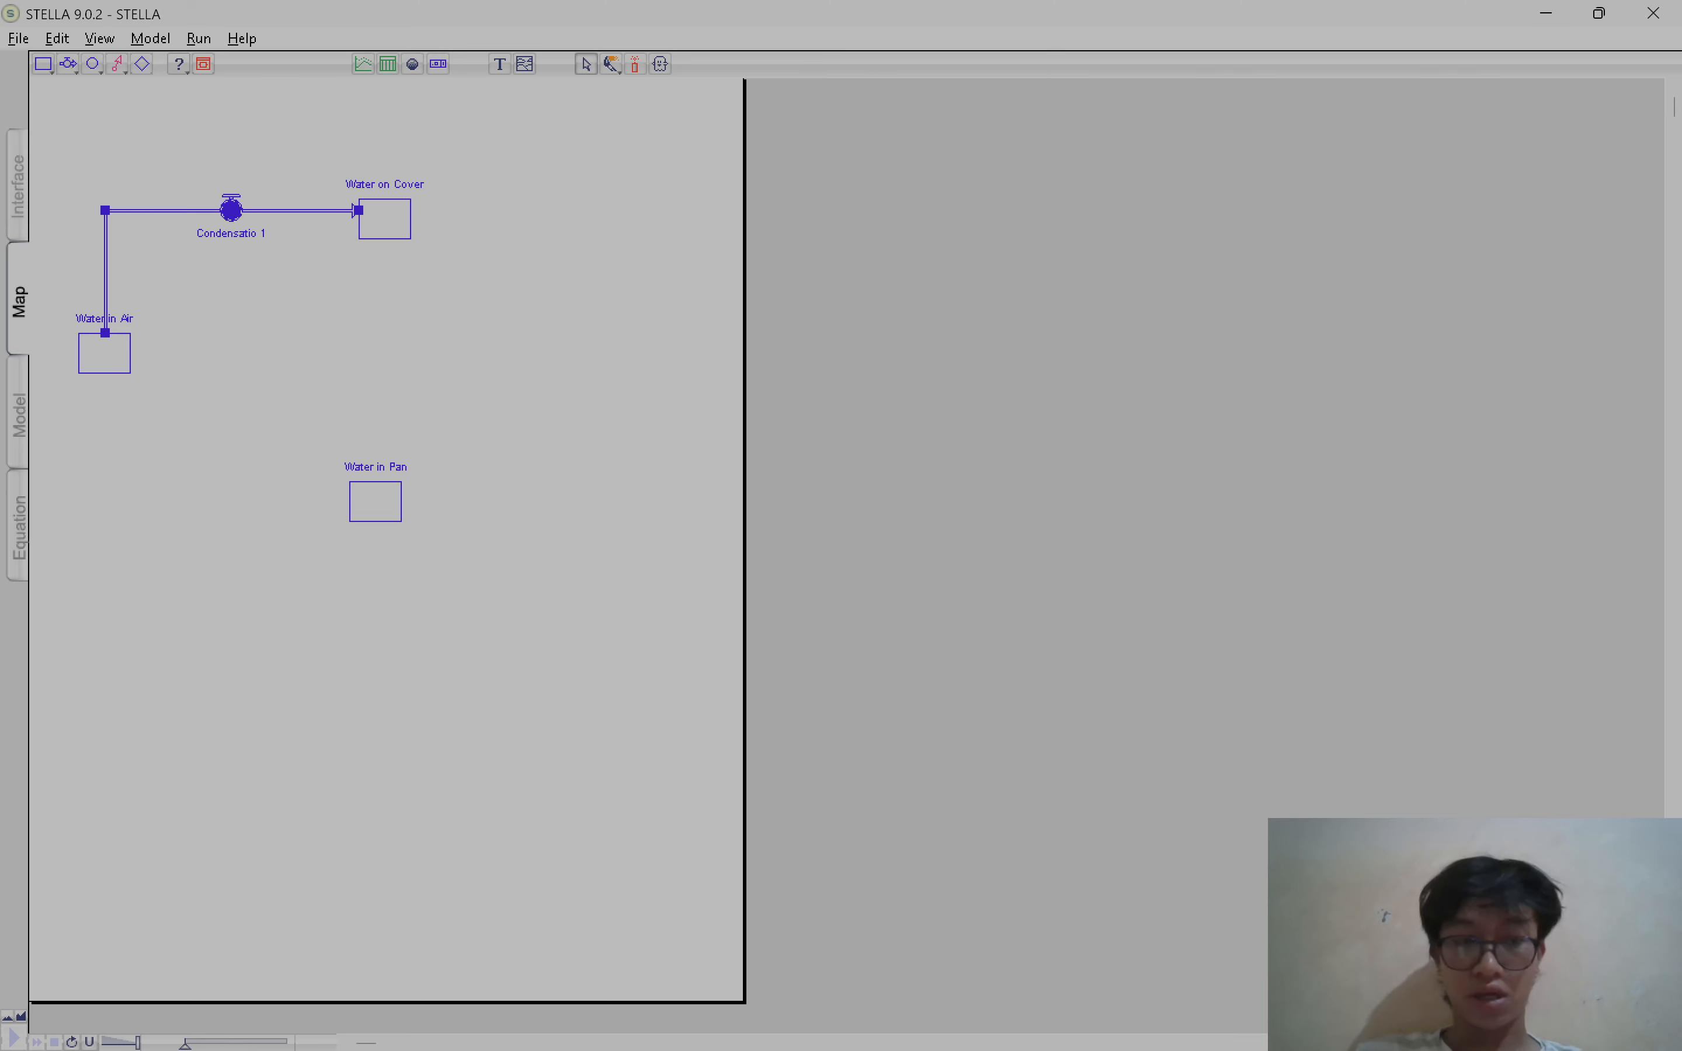
pyautogui.press('Delete')
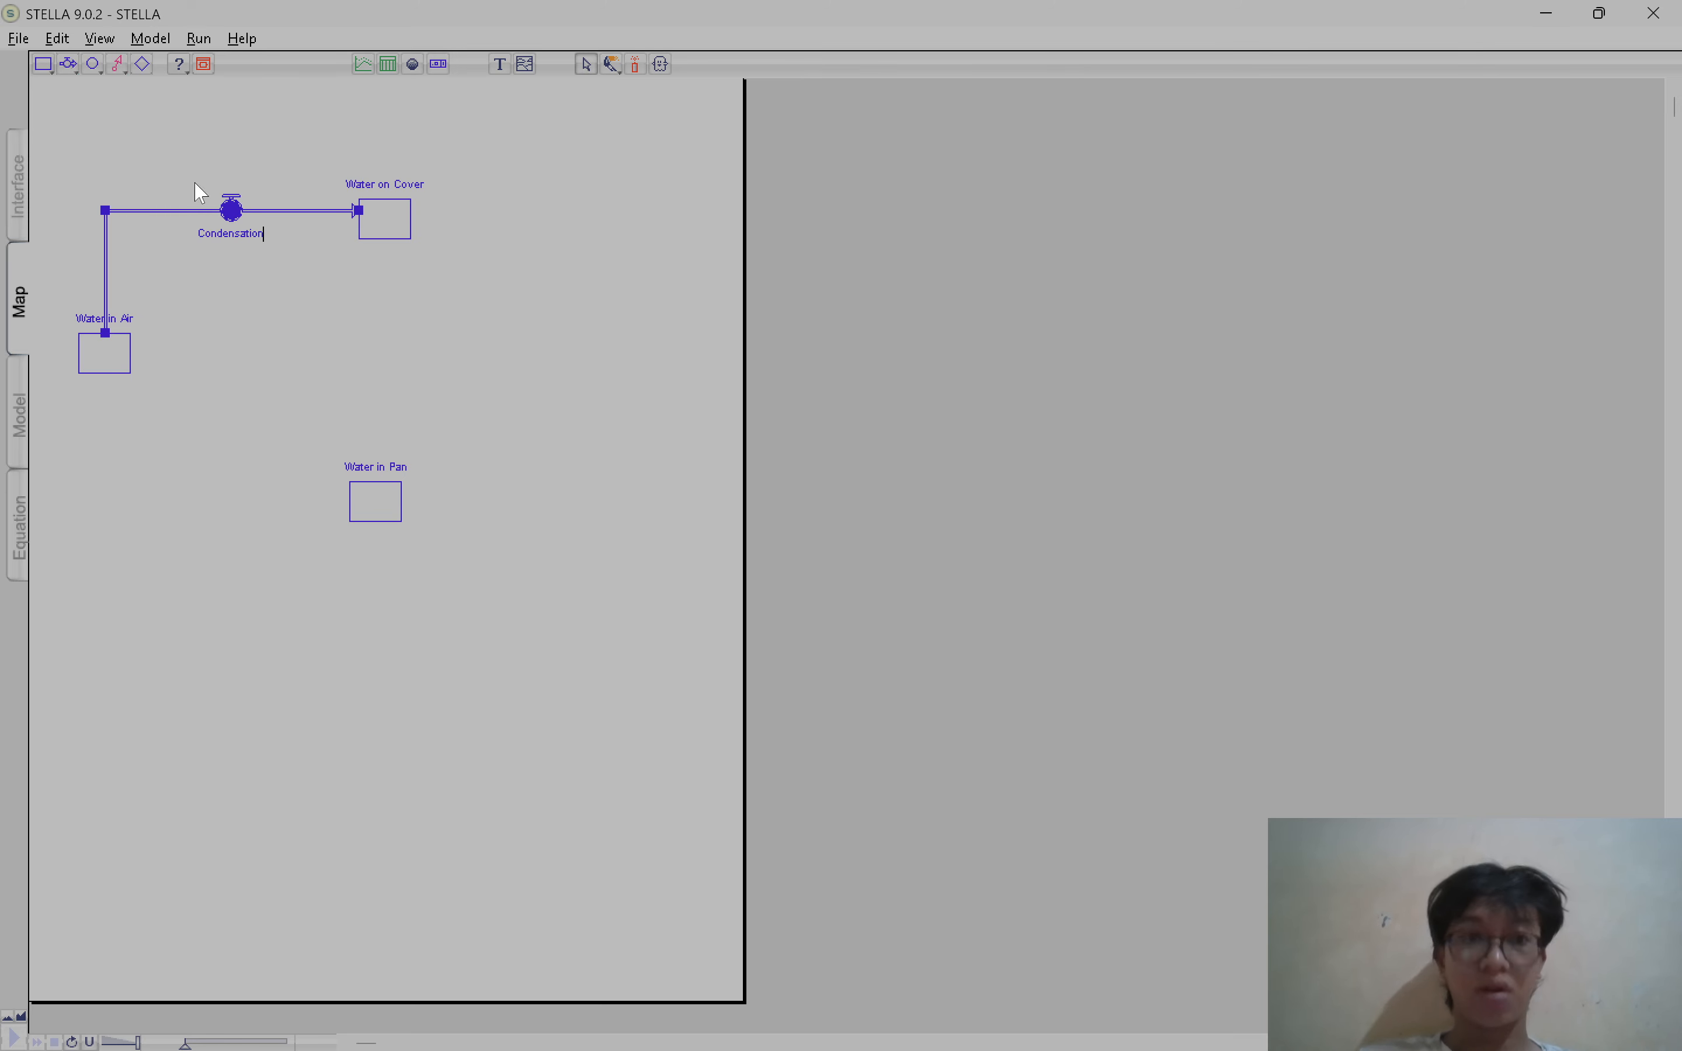
# Draw a flow from Water on Cover down to Water in Pan and name it Precipitation
pyautogui.click(63, 68)
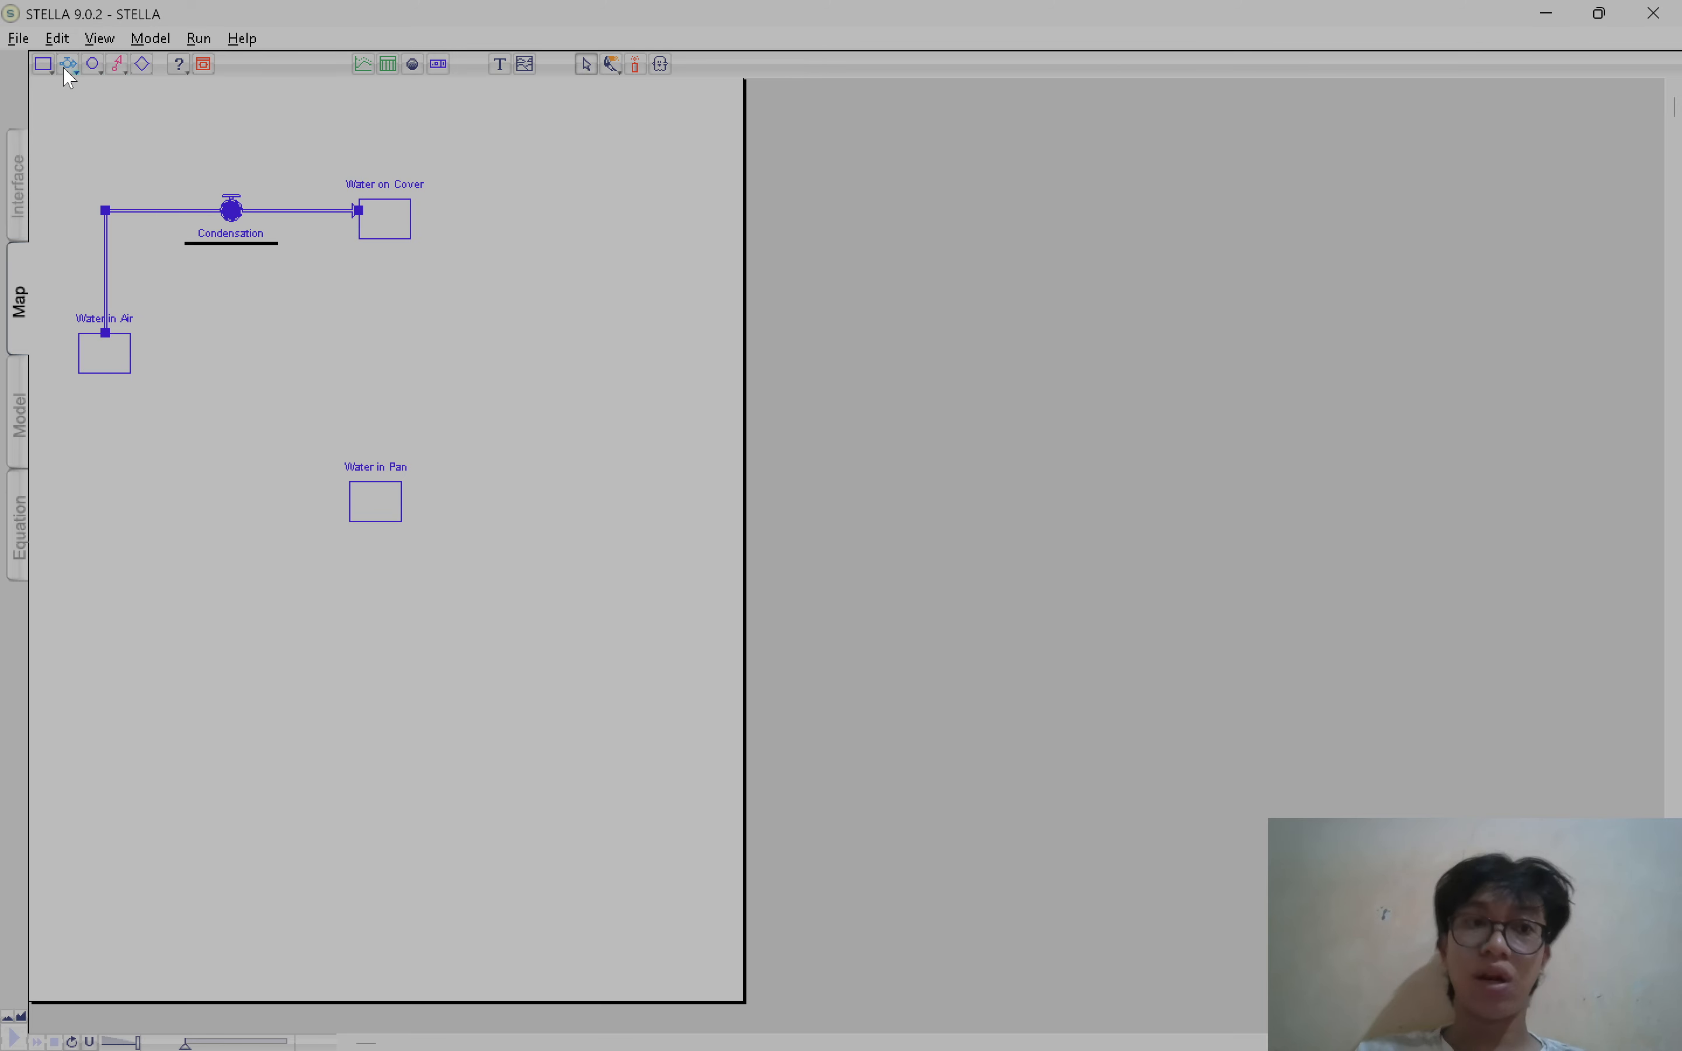
pyautogui.click(64, 68)
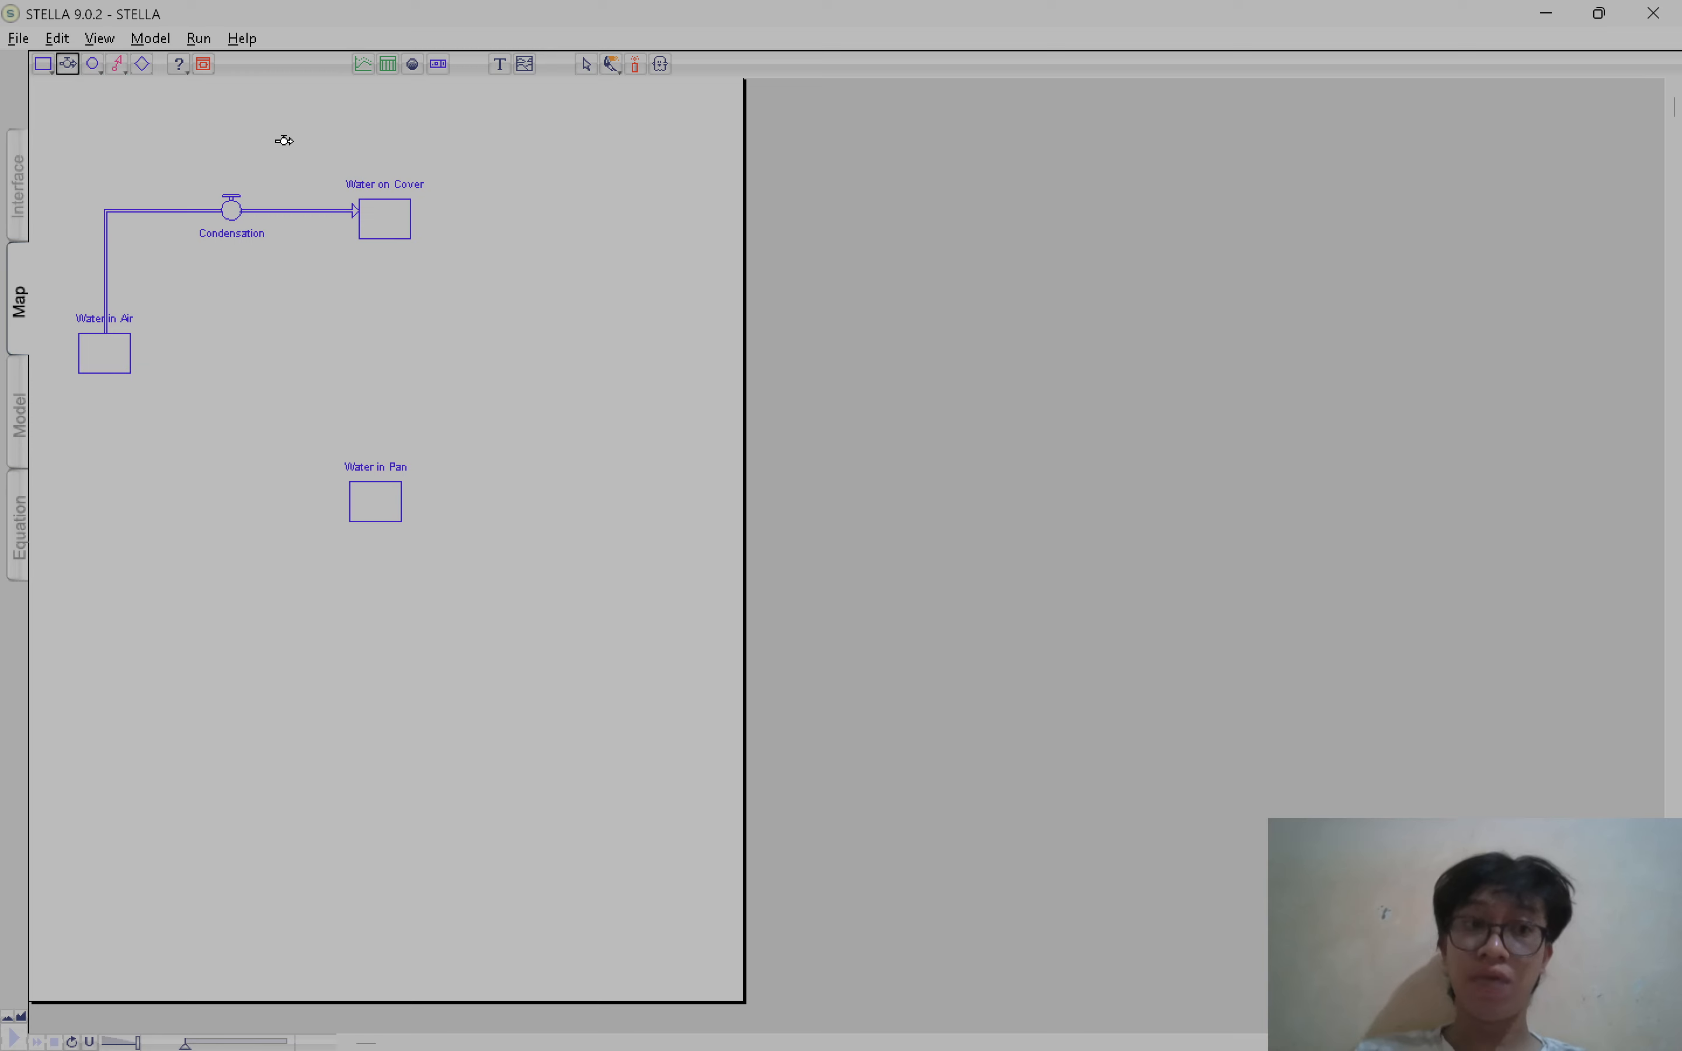
pyautogui.click(395, 230)
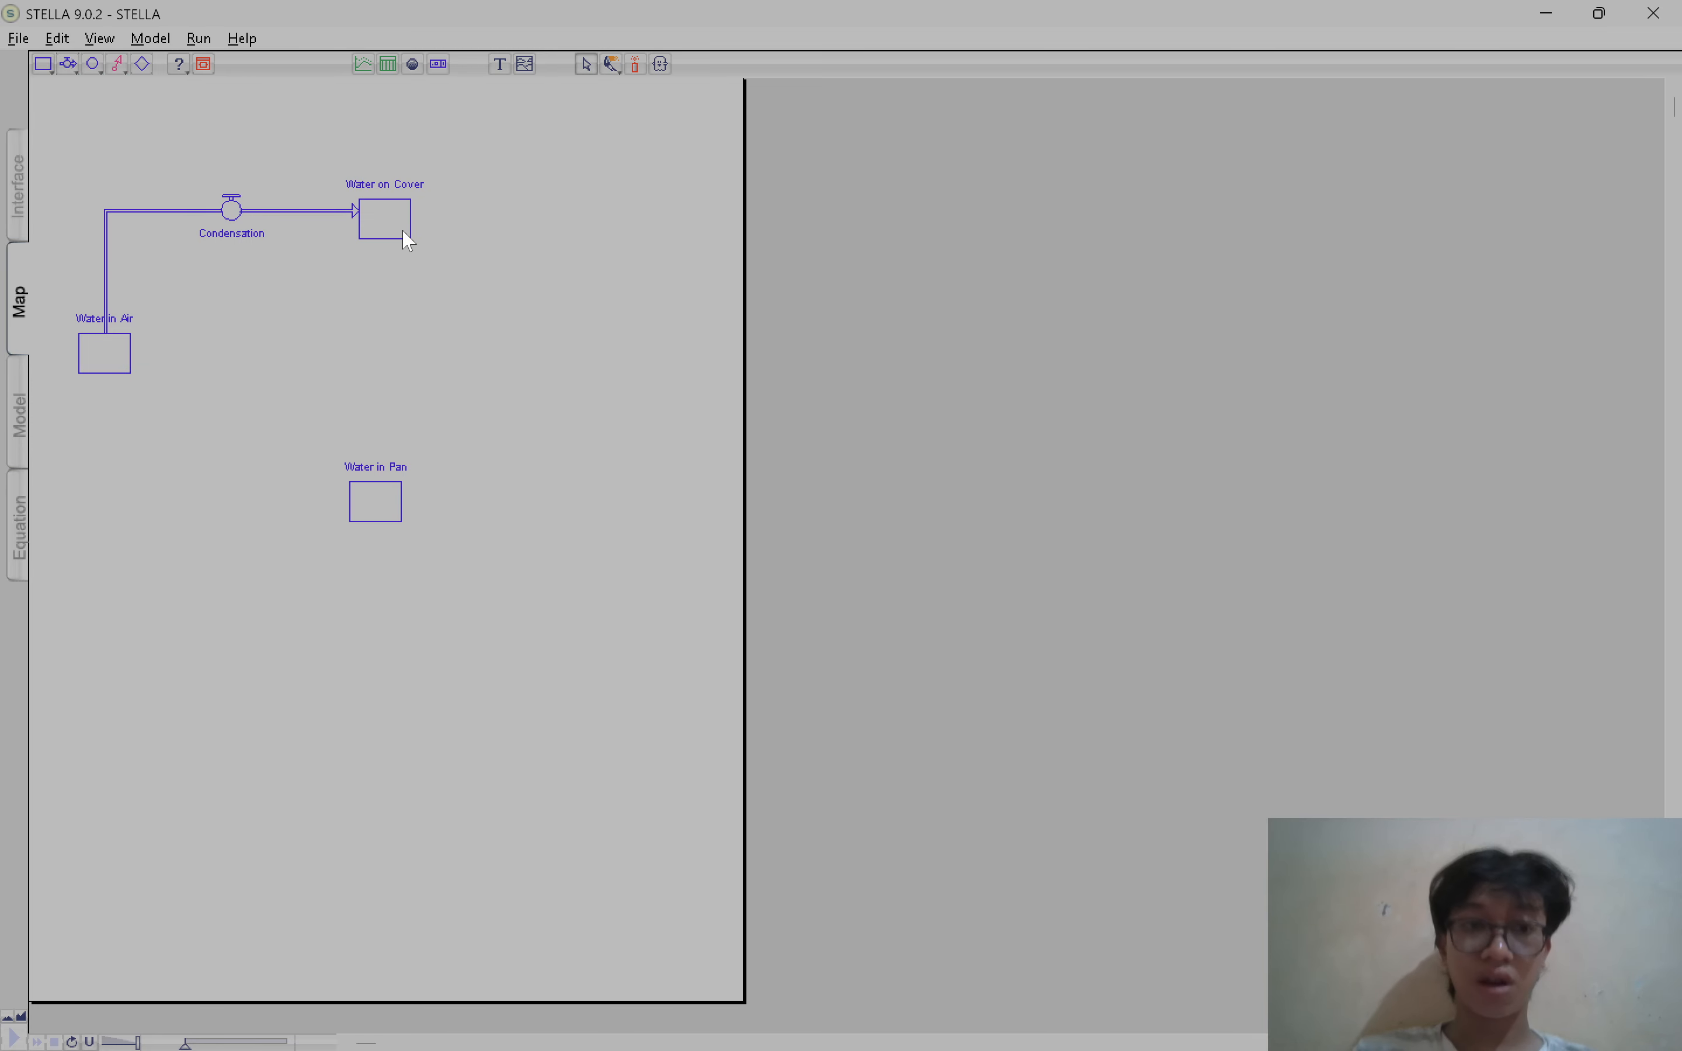
pyautogui.click(67, 68)
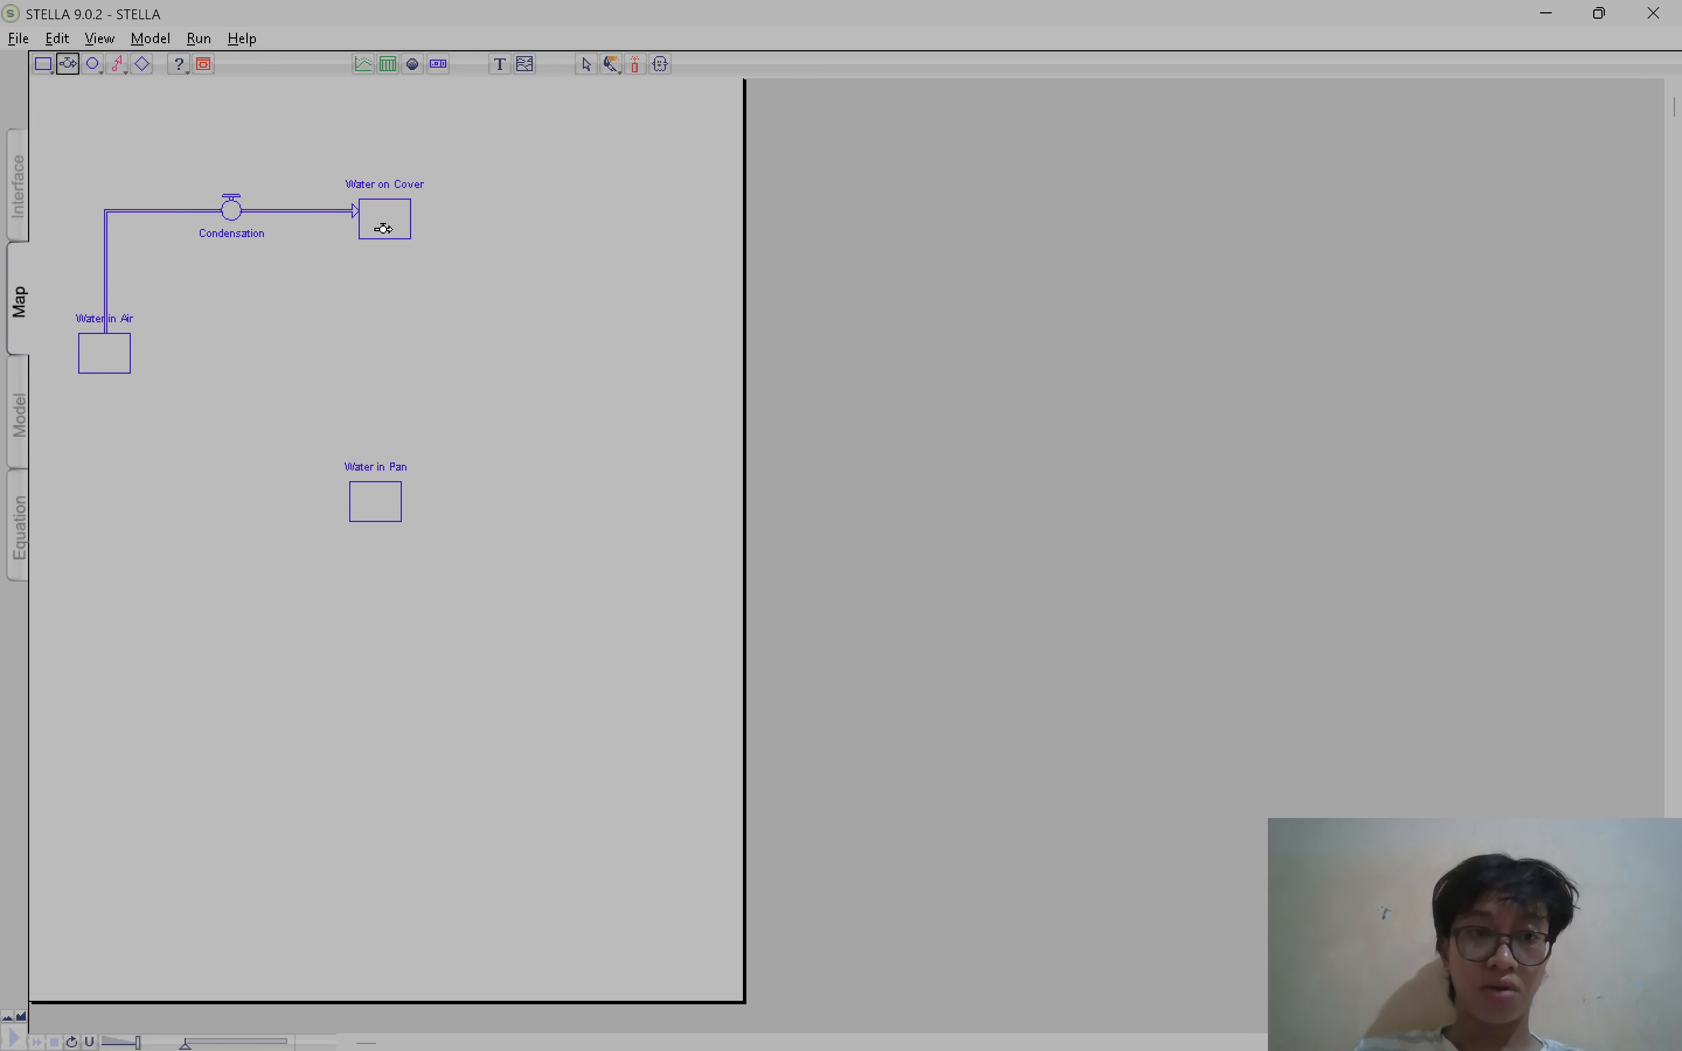
pyautogui.moveTo(383, 229); pyautogui.dragTo(376, 488)
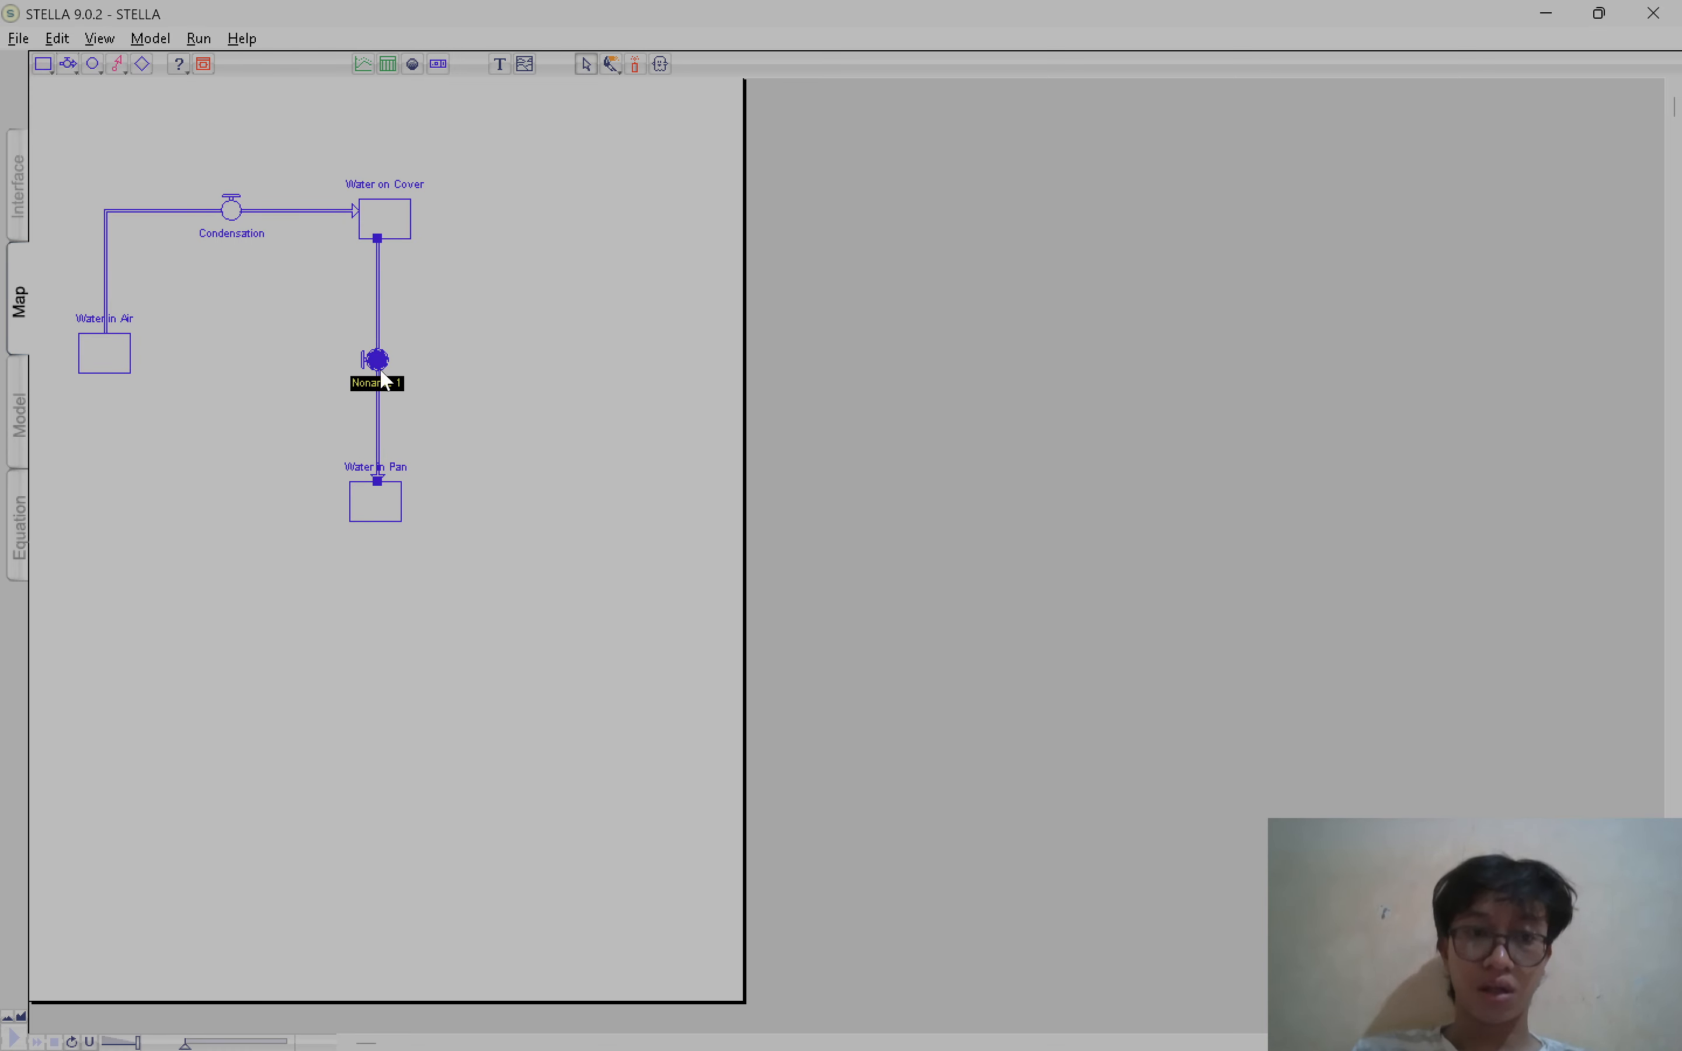
pyautogui.write('Precipitation')
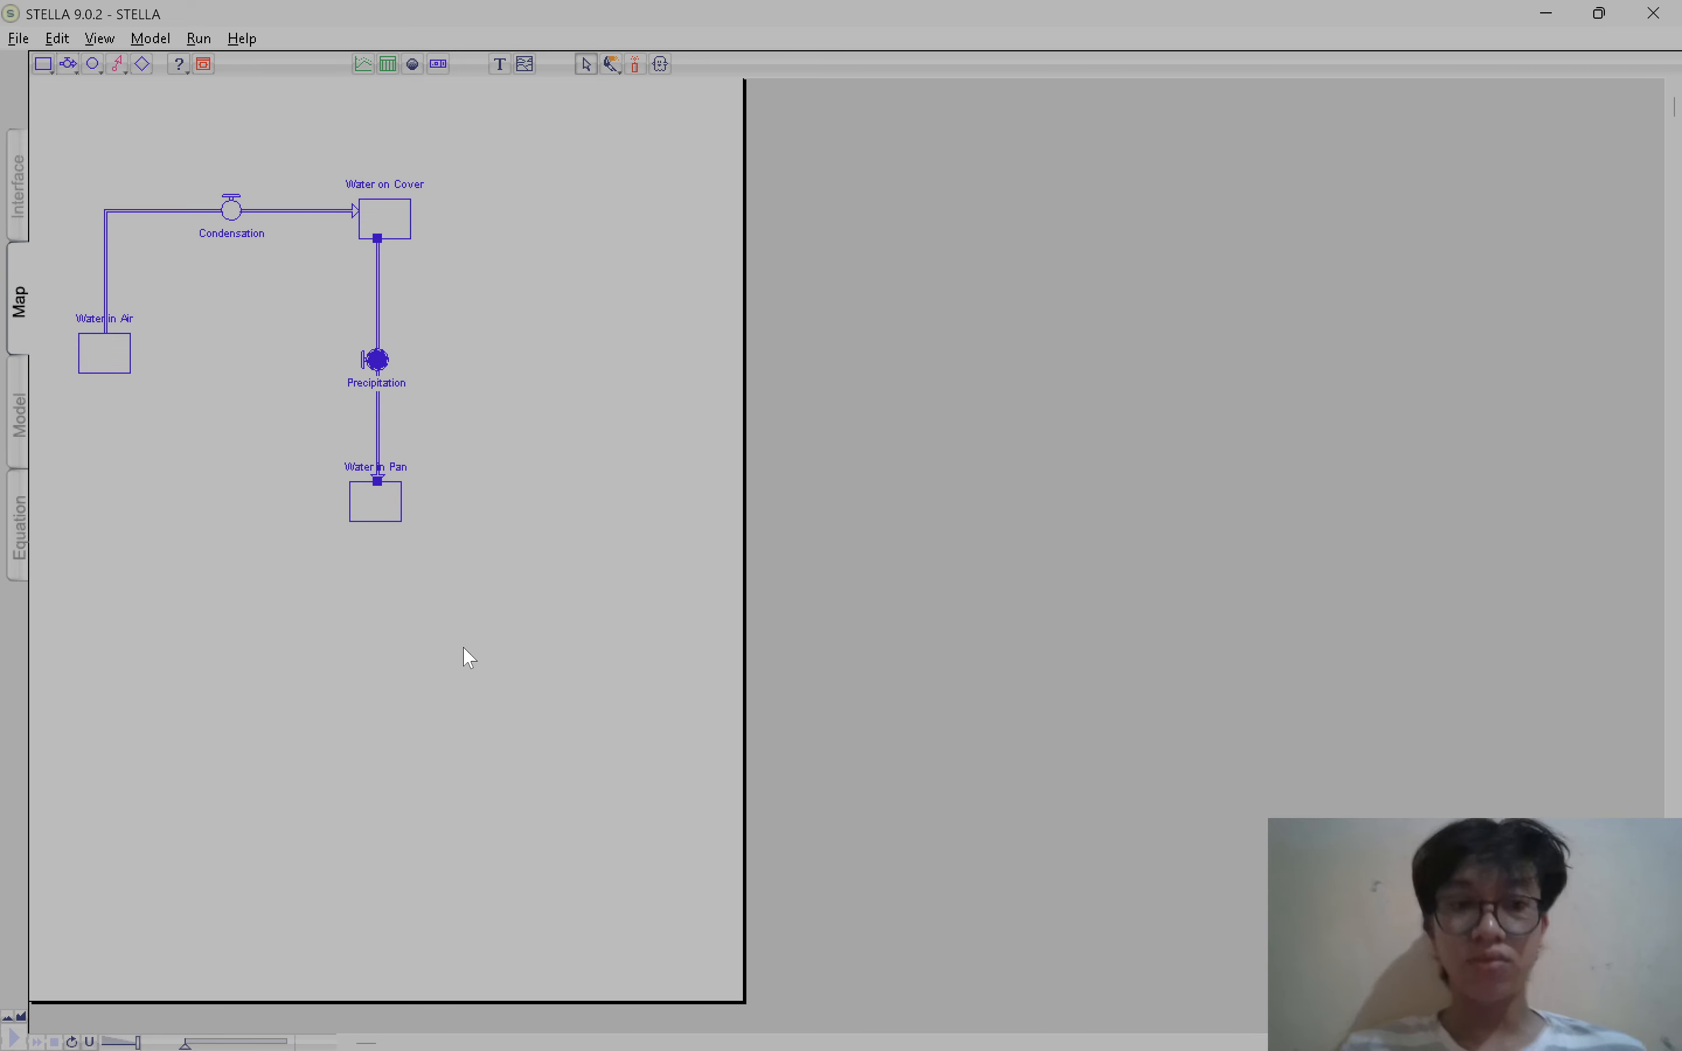
pyautogui.click(366, 562)
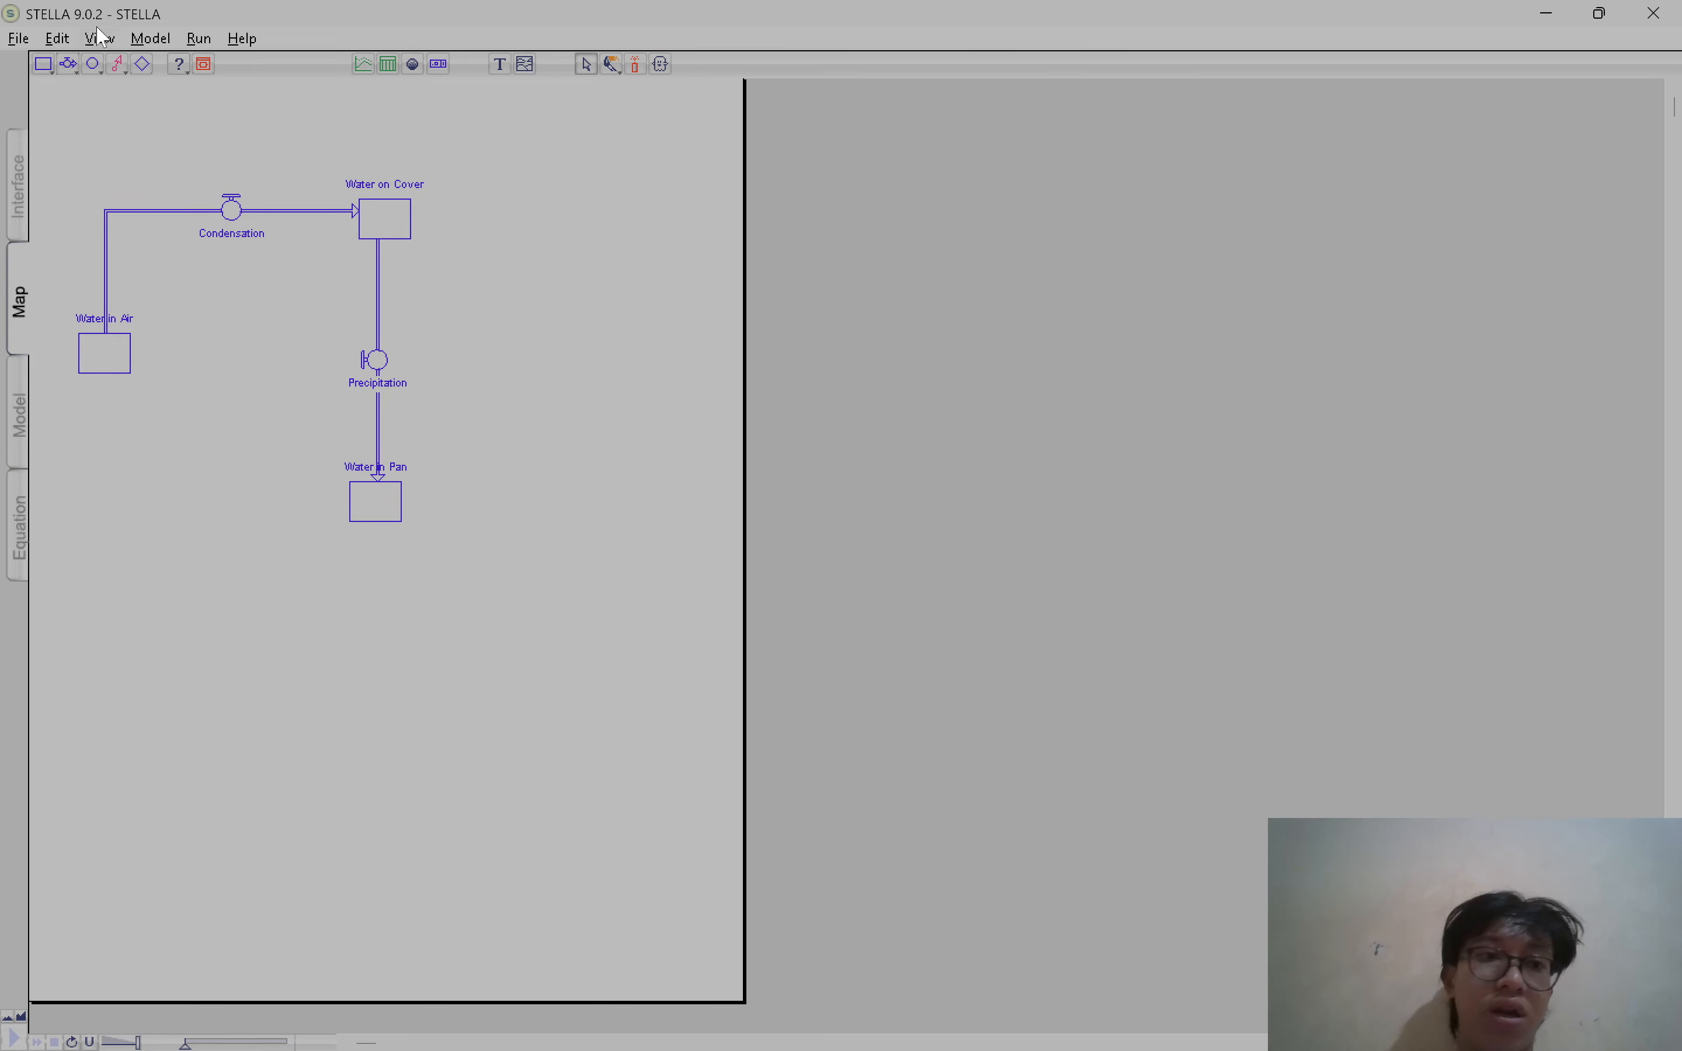
# Draw a flow from Water in Pan around to the underside of Water in Air and name it Evaporation
pyautogui.click(70, 67)
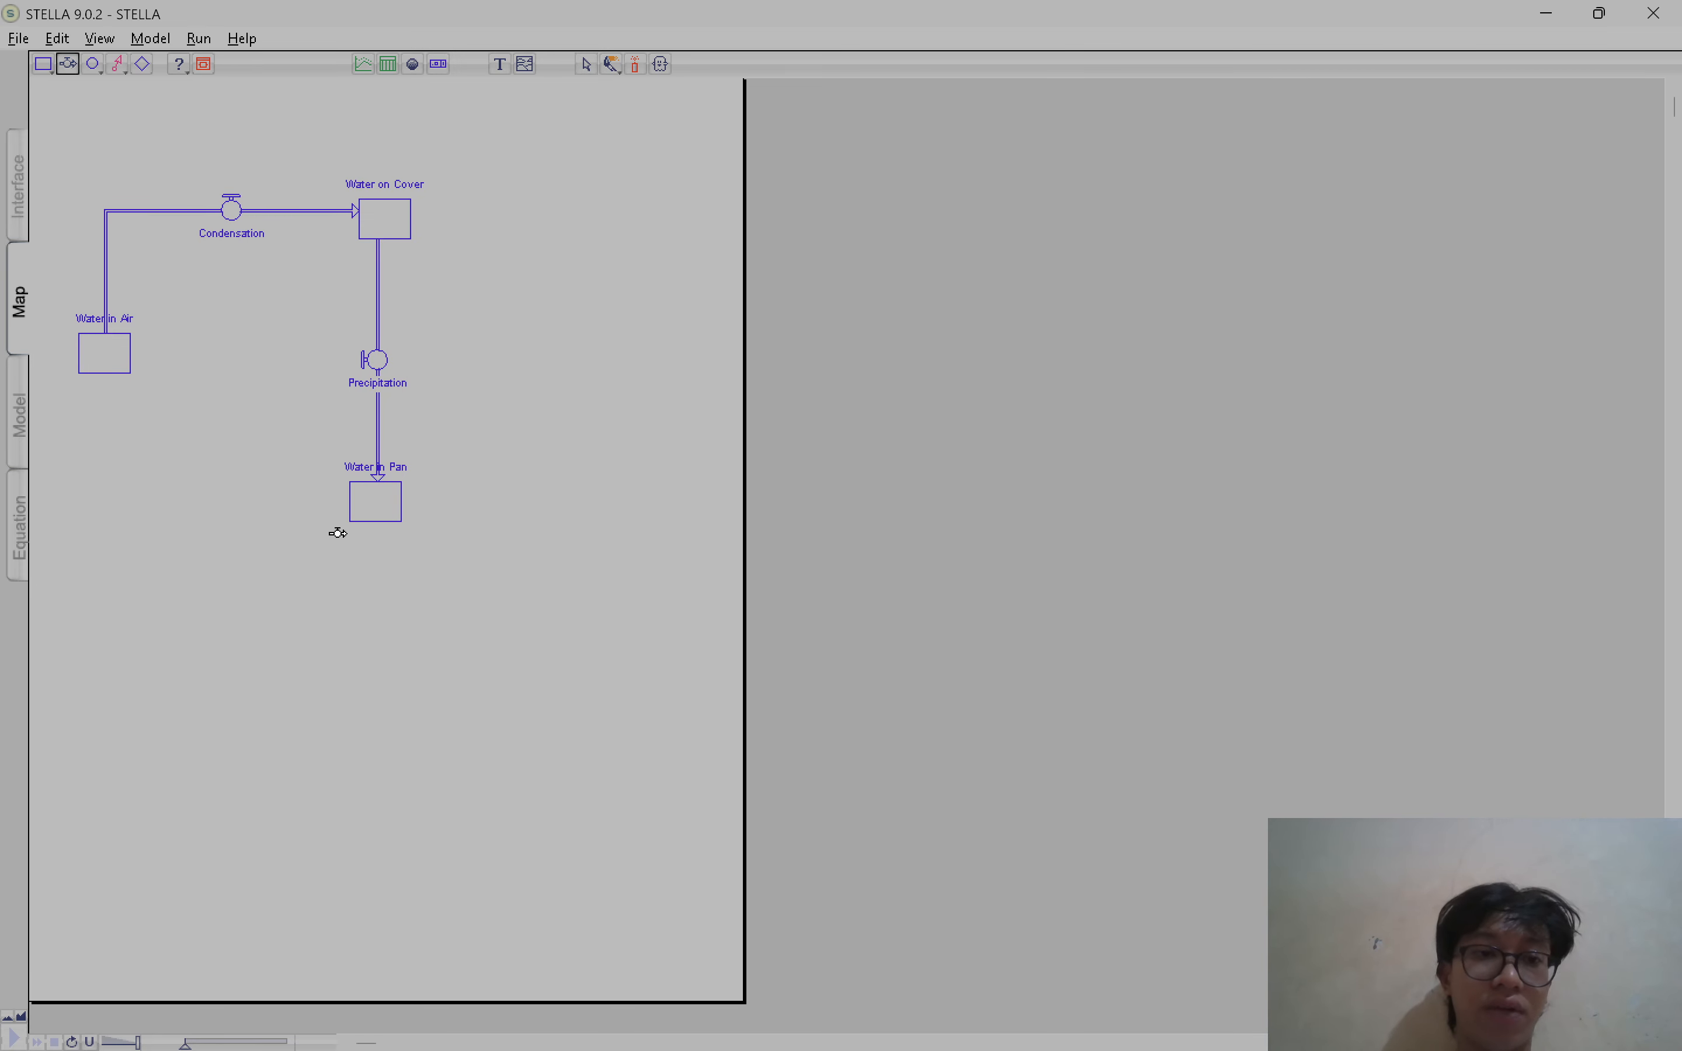
pyautogui.moveTo(372, 500); pyautogui.dragTo(106, 363)
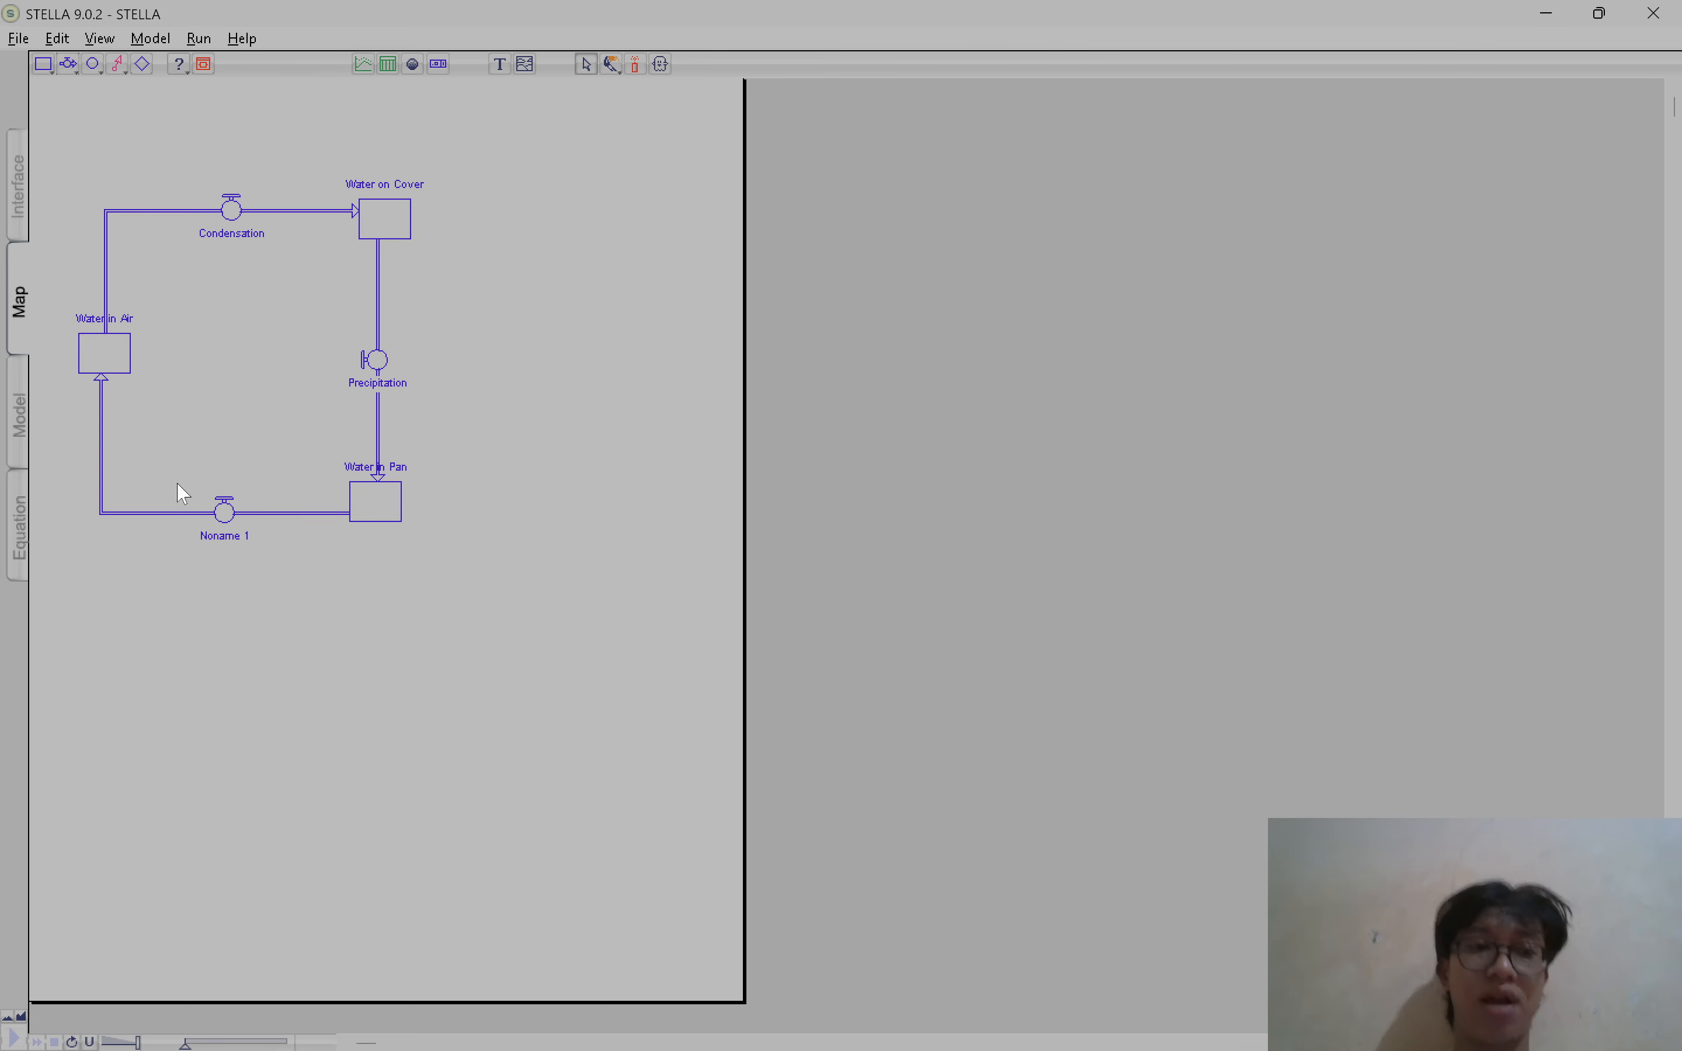
pyautogui.click(233, 536)
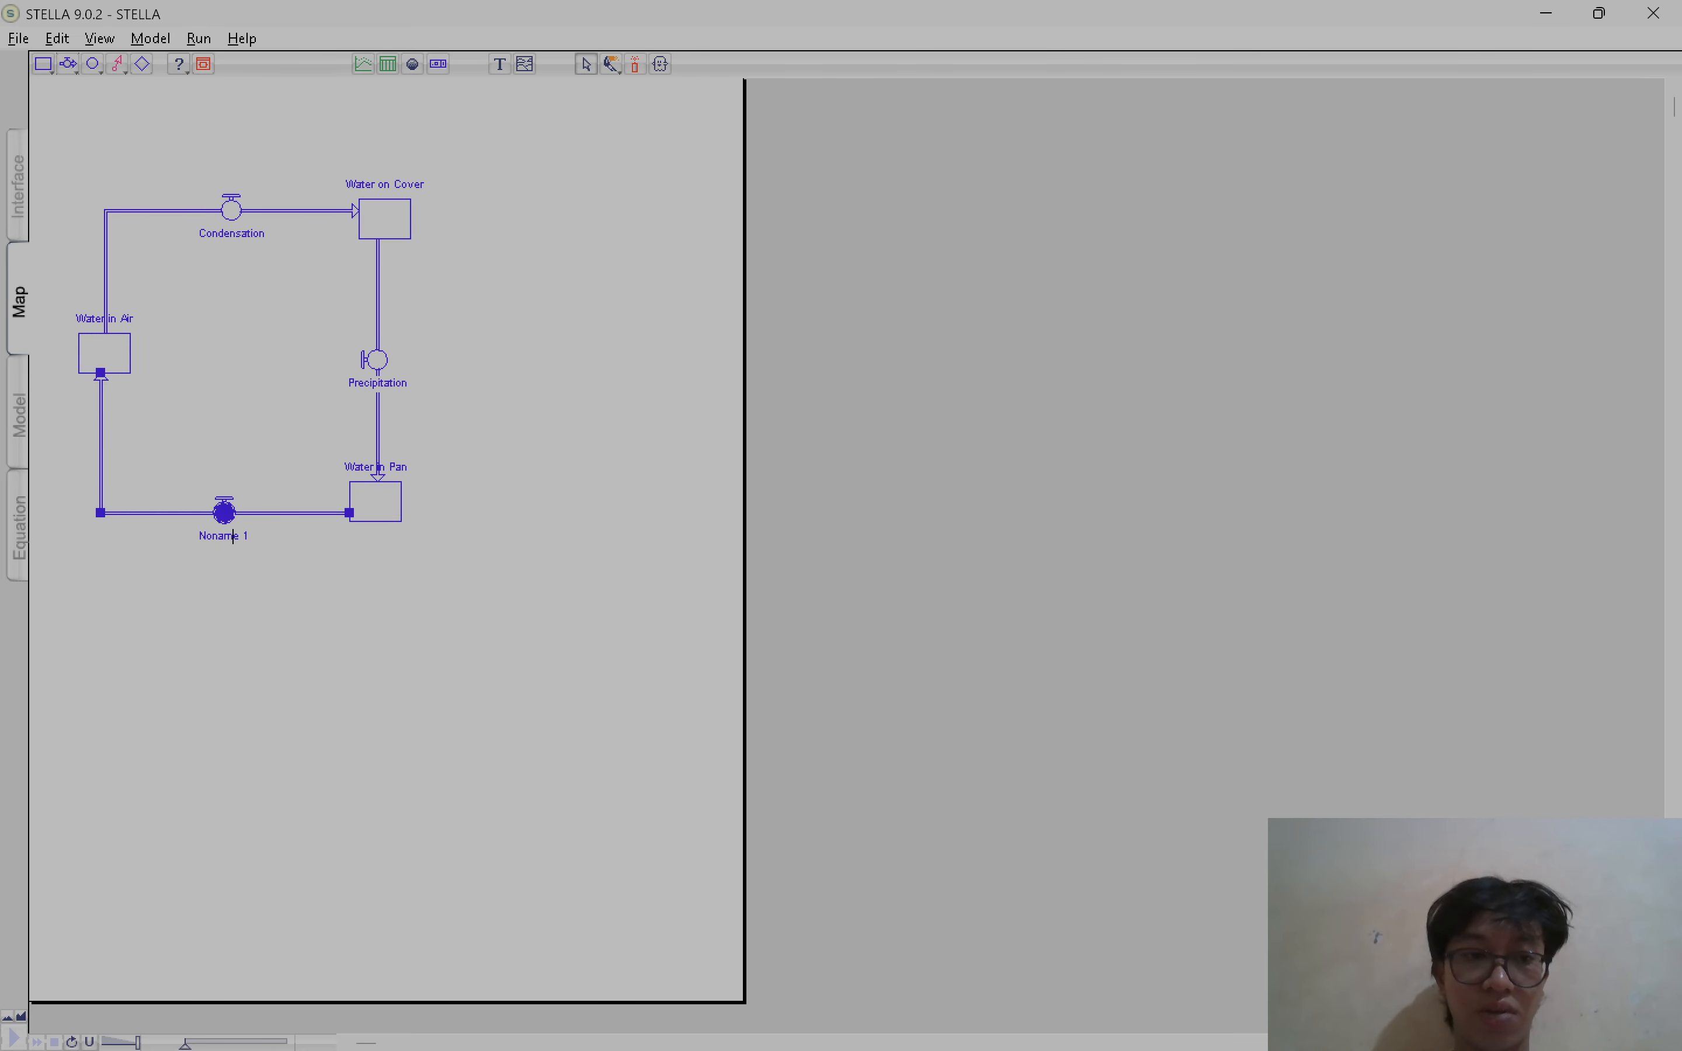
pyautogui.doubleClick(233, 537)
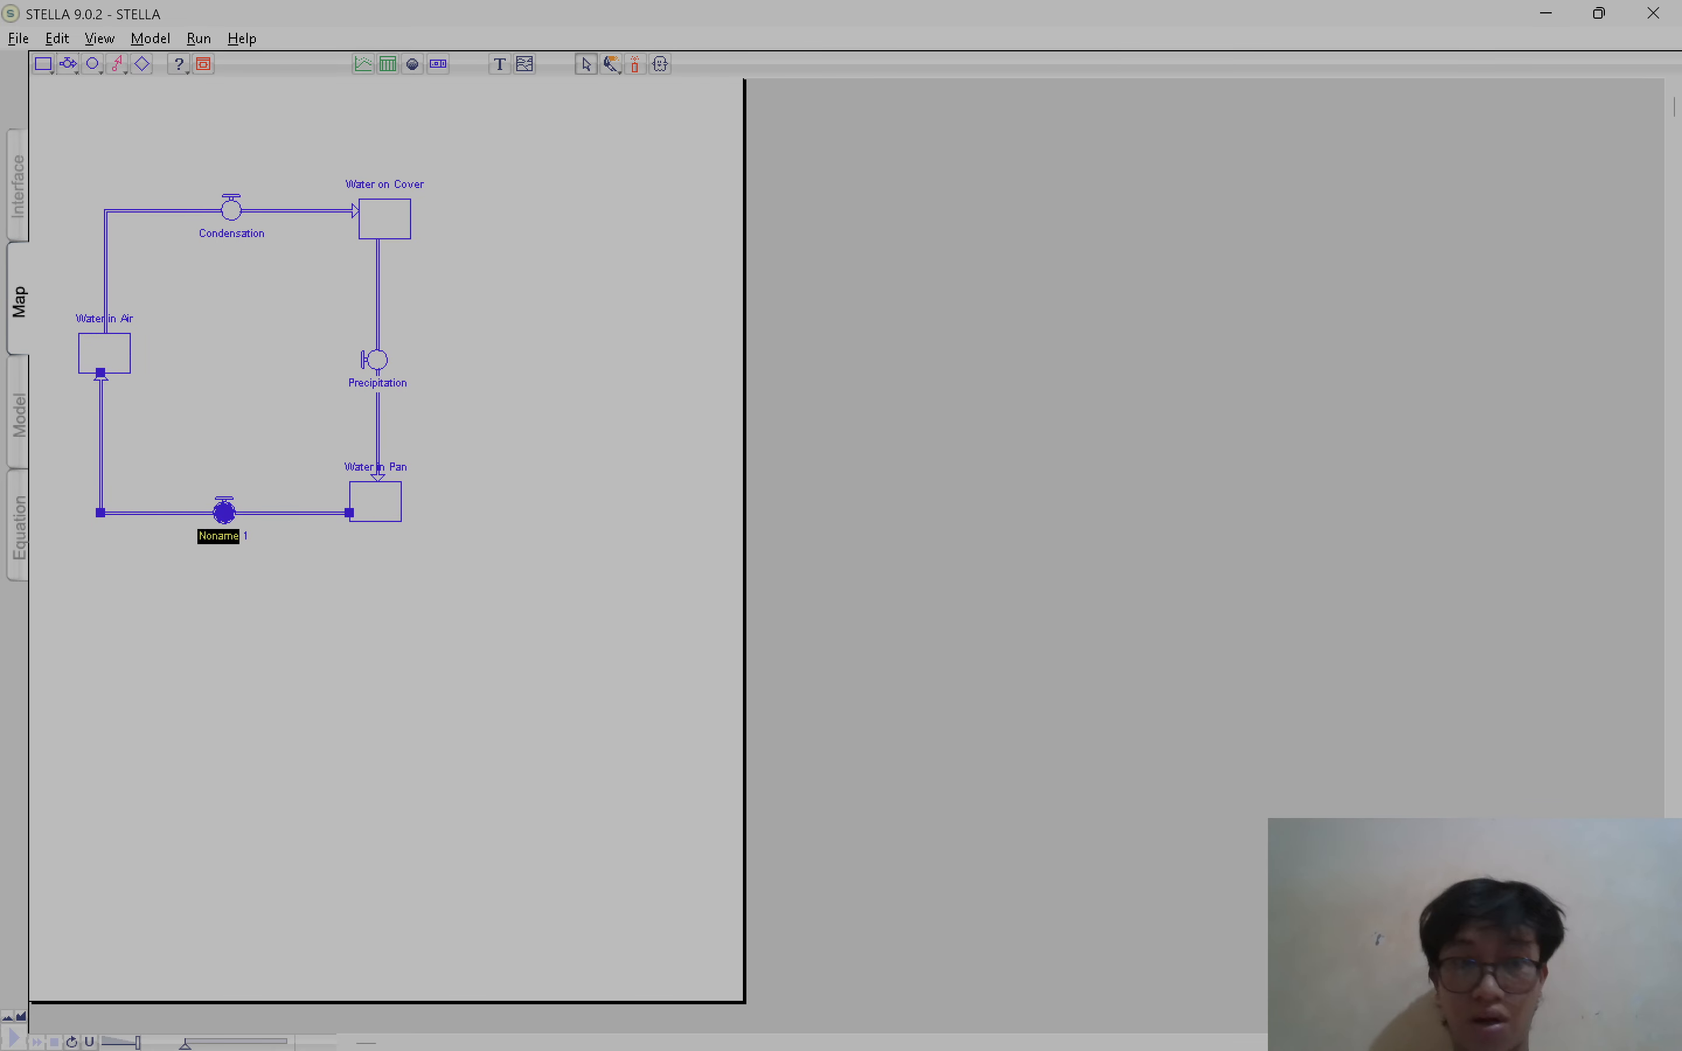
pyautogui.write('E')
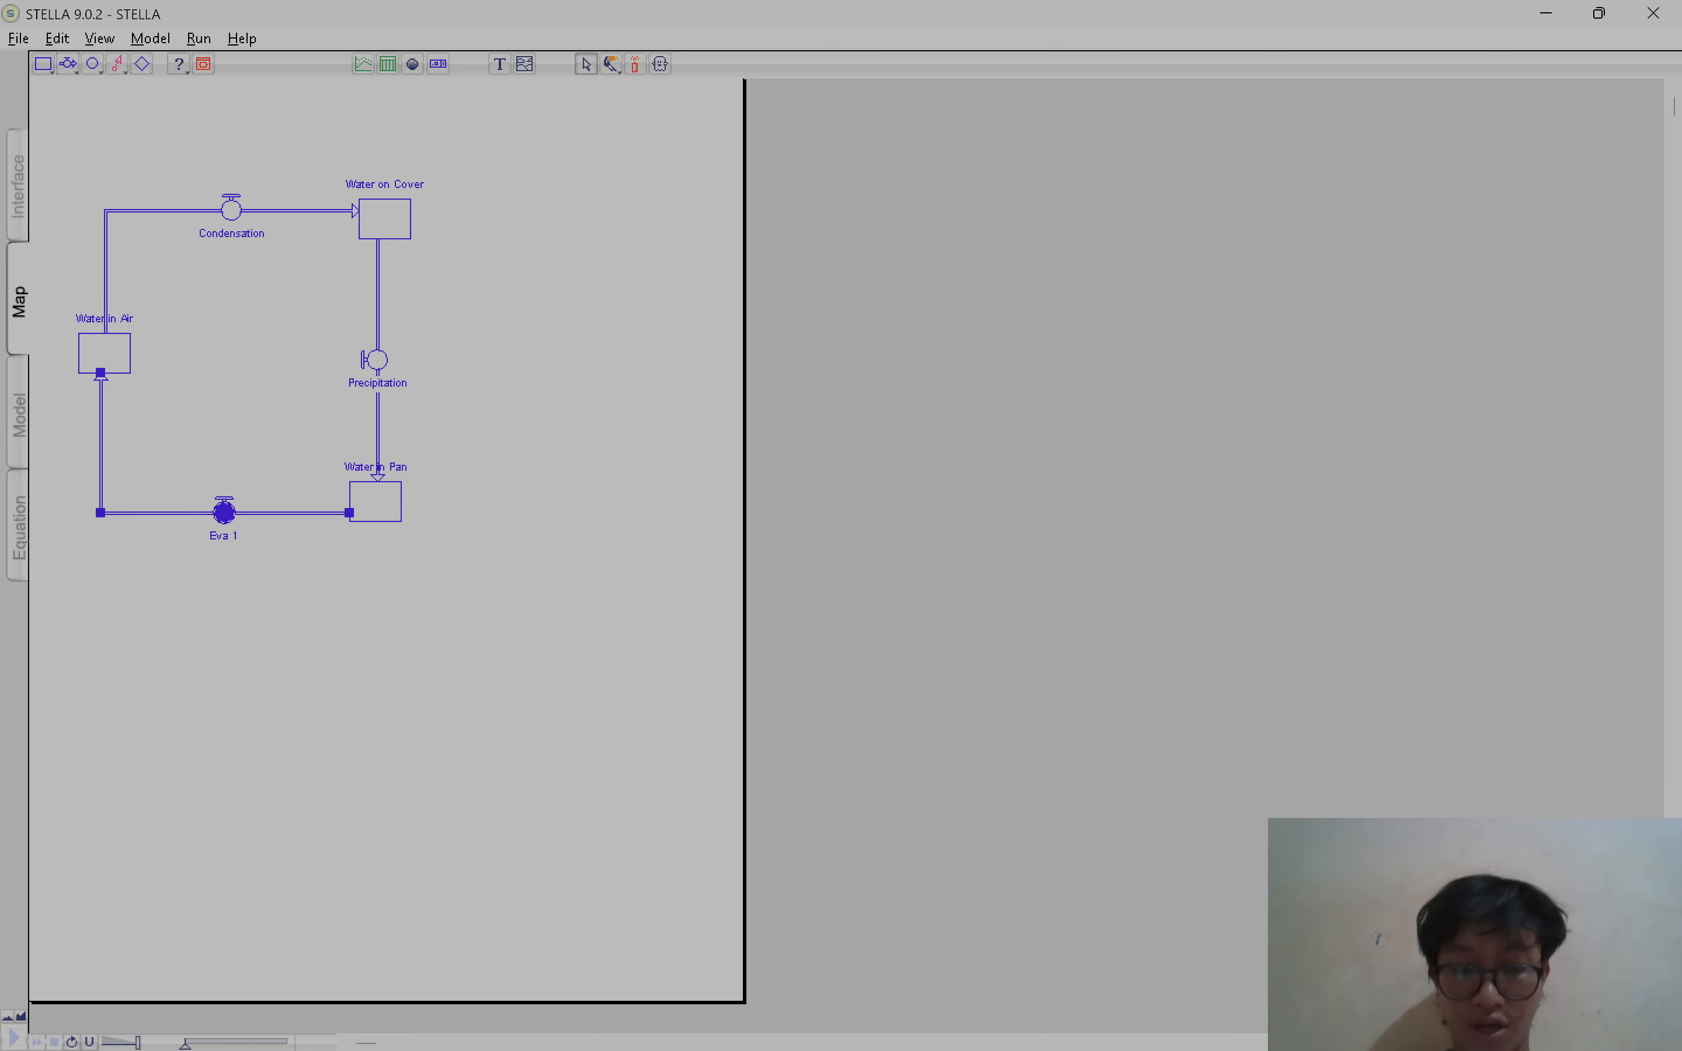
pyautogui.write('vaporat')
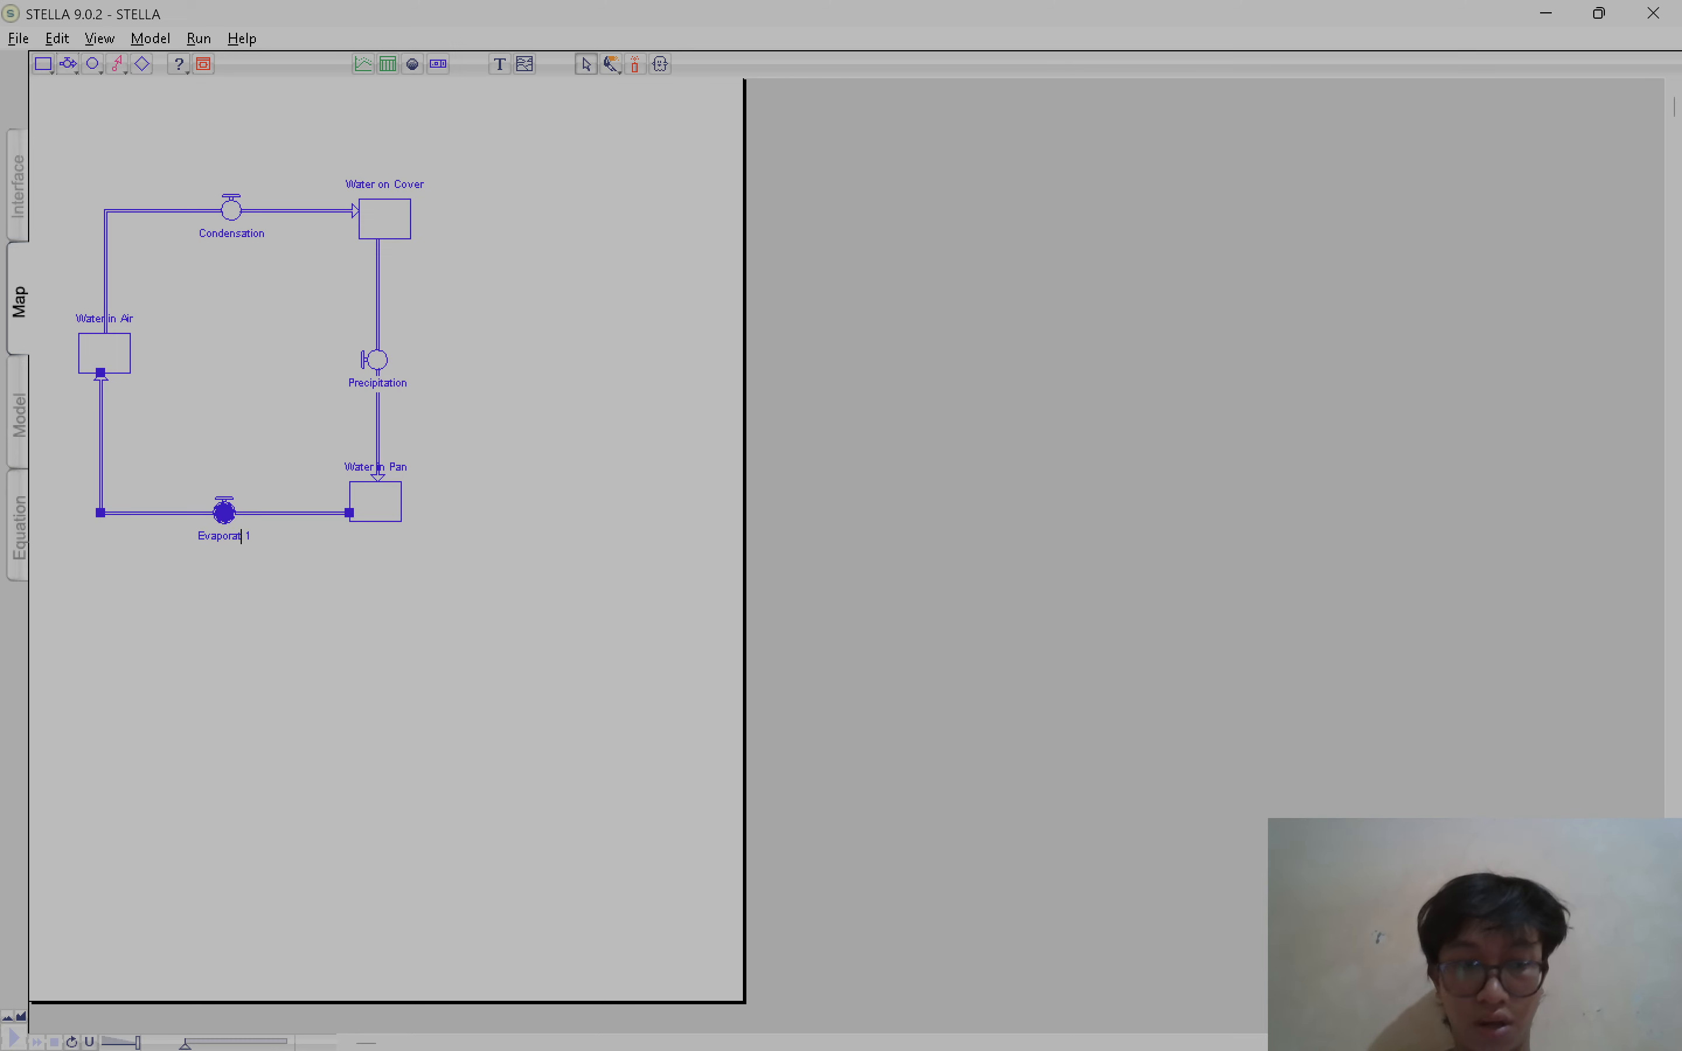
pyautogui.write('ion')
pyautogui.press('Delete')
pyautogui.press('Delete')
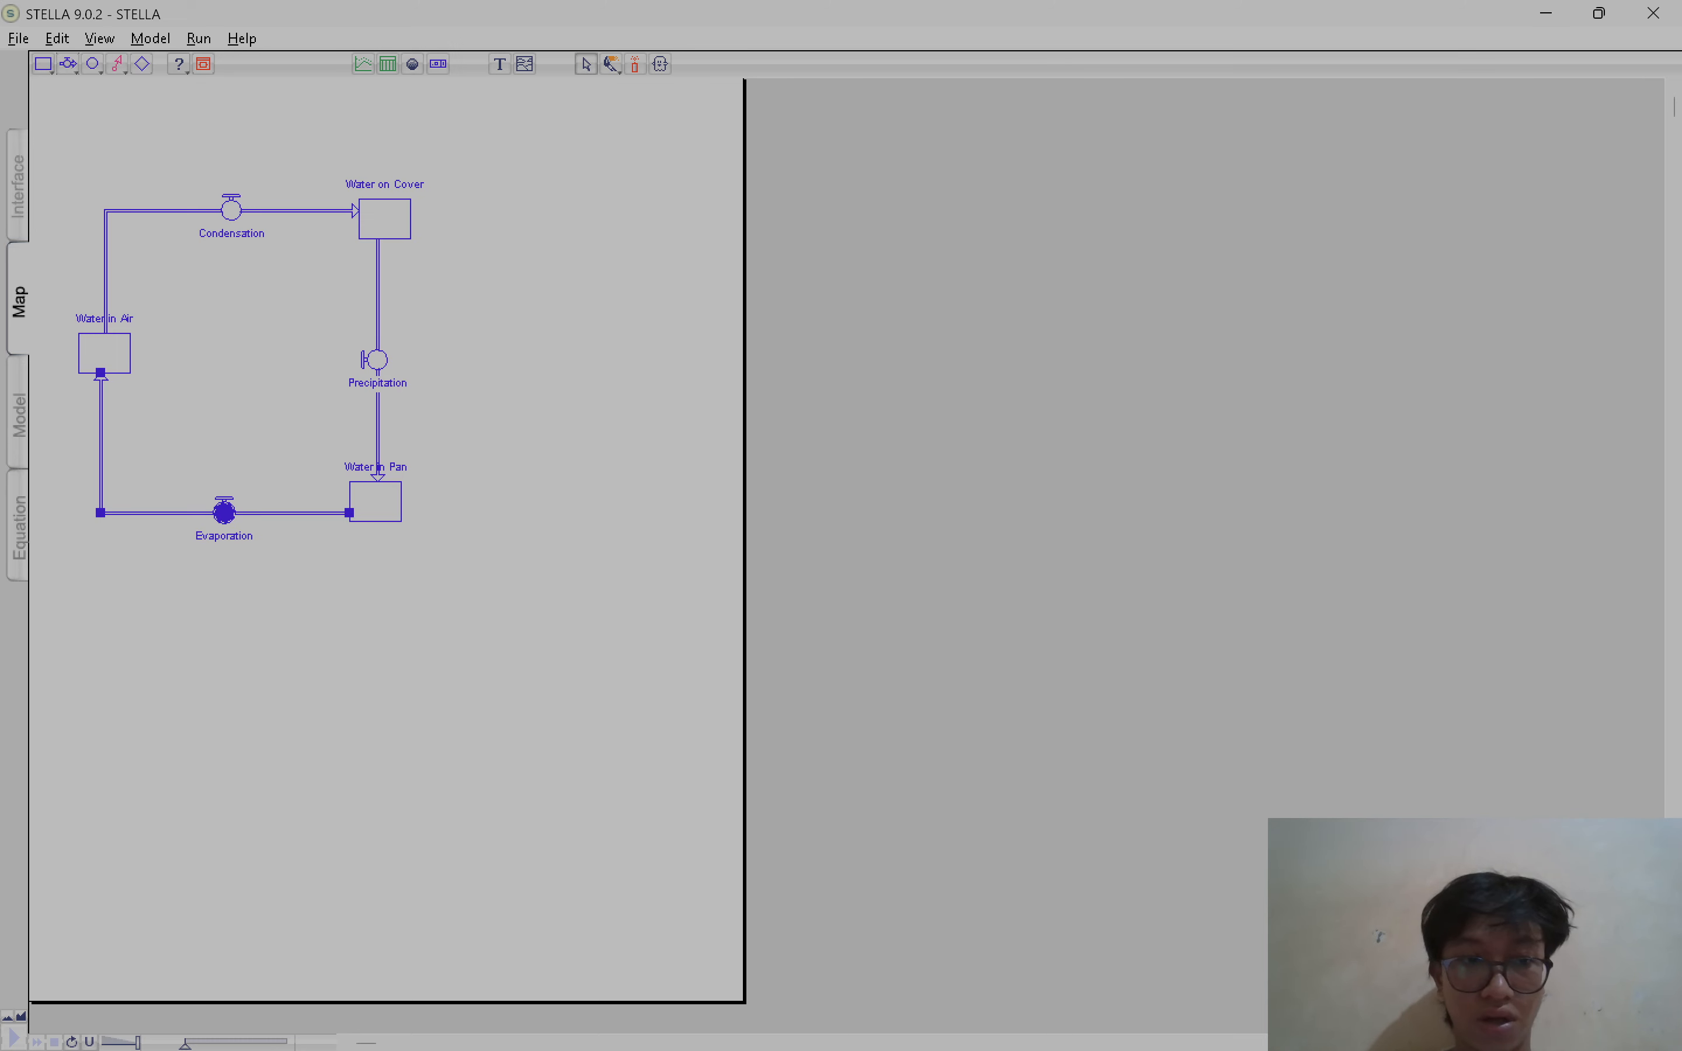
pyautogui.click(260, 359)
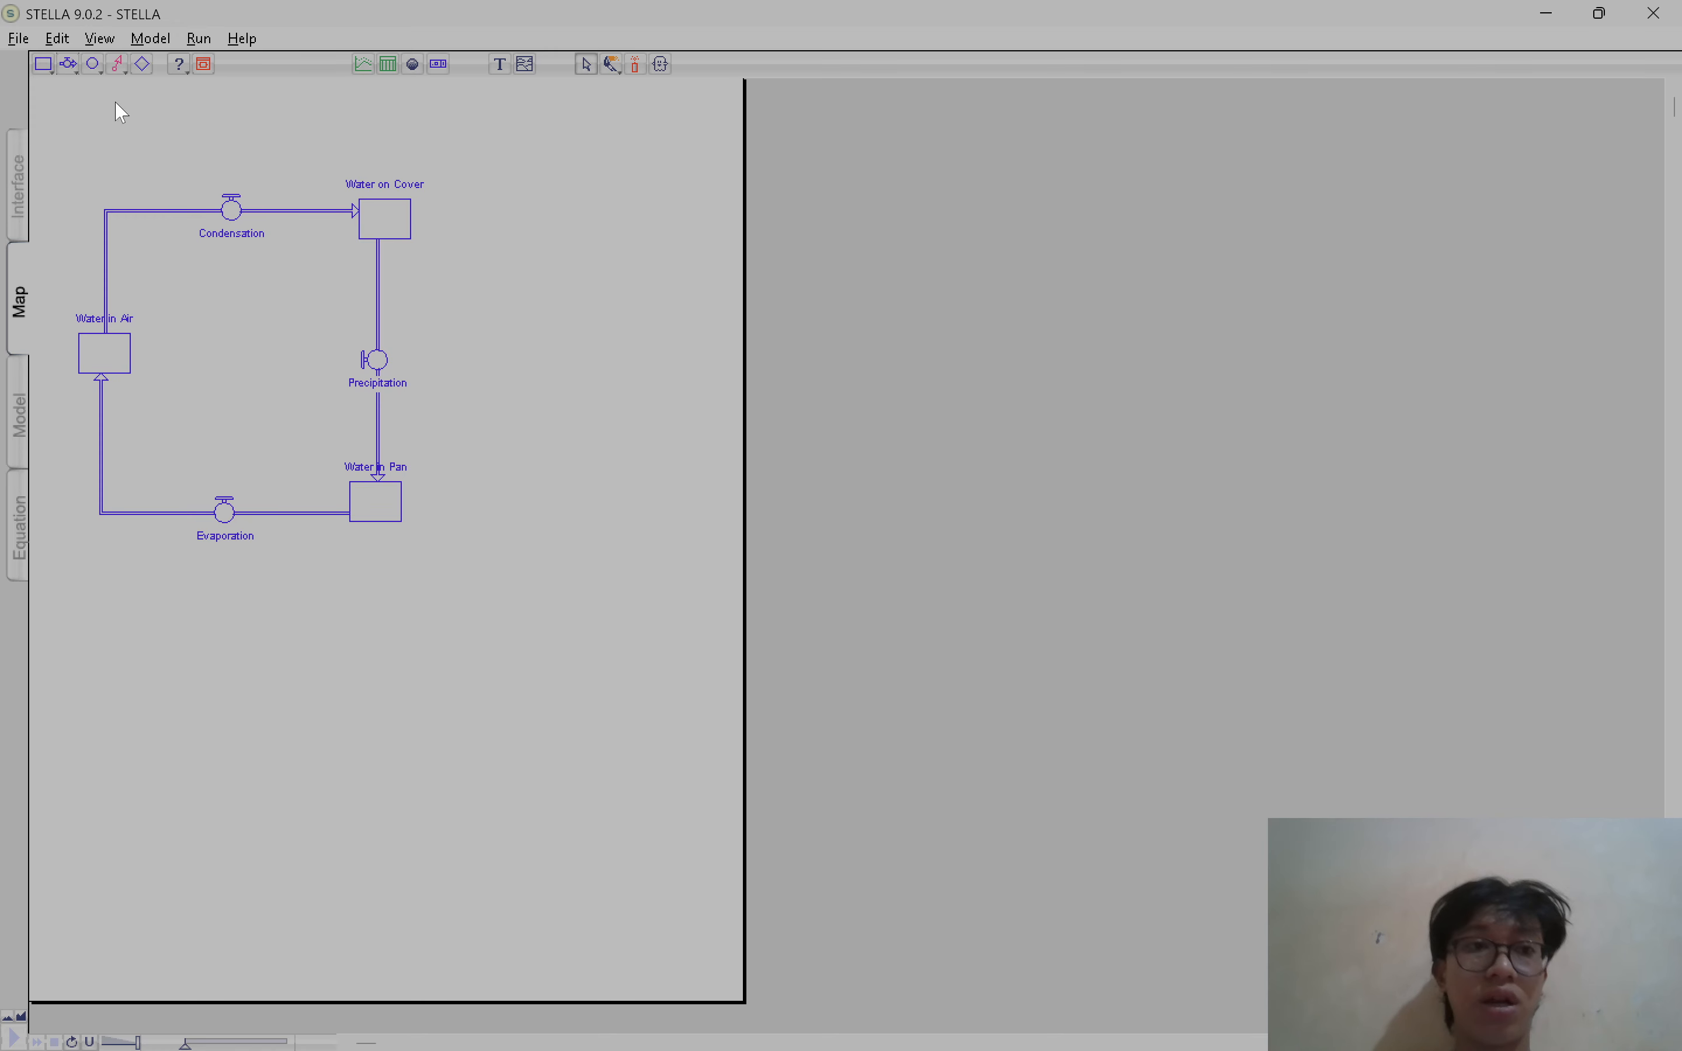
# Add a converter named Total Water in the middle of the loop formed by the three stocks
pyautogui.click(95, 64)
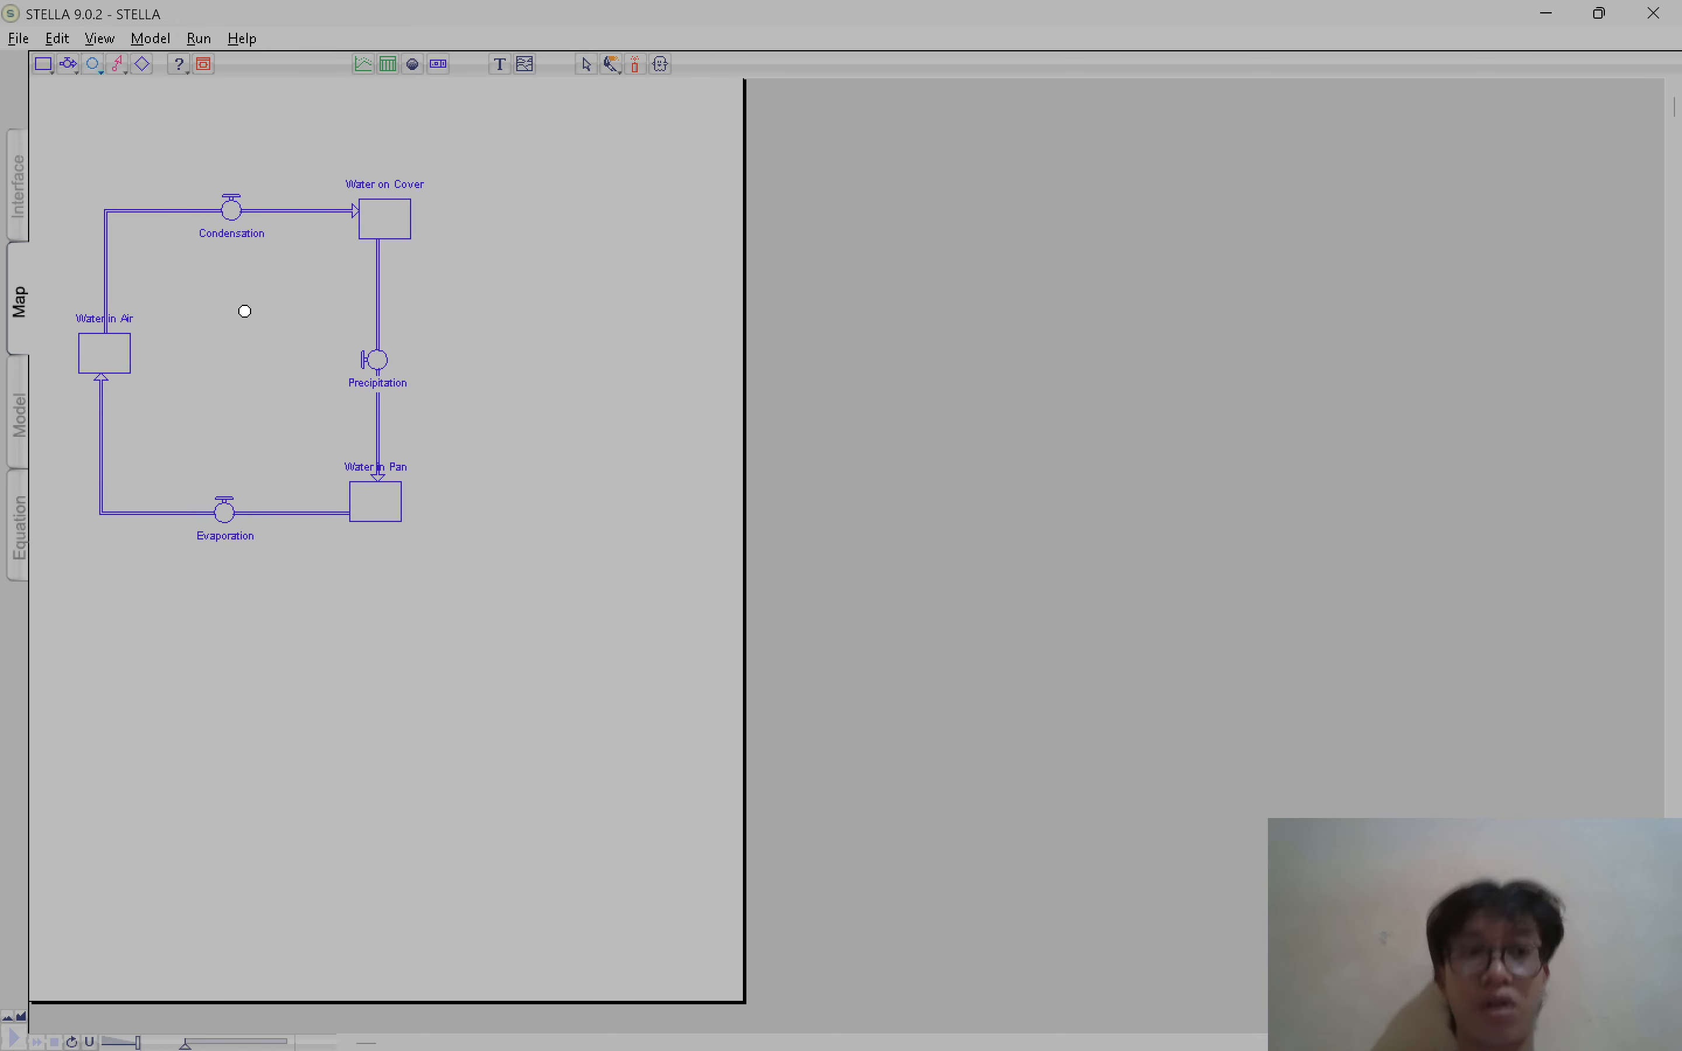
pyautogui.click(229, 351)
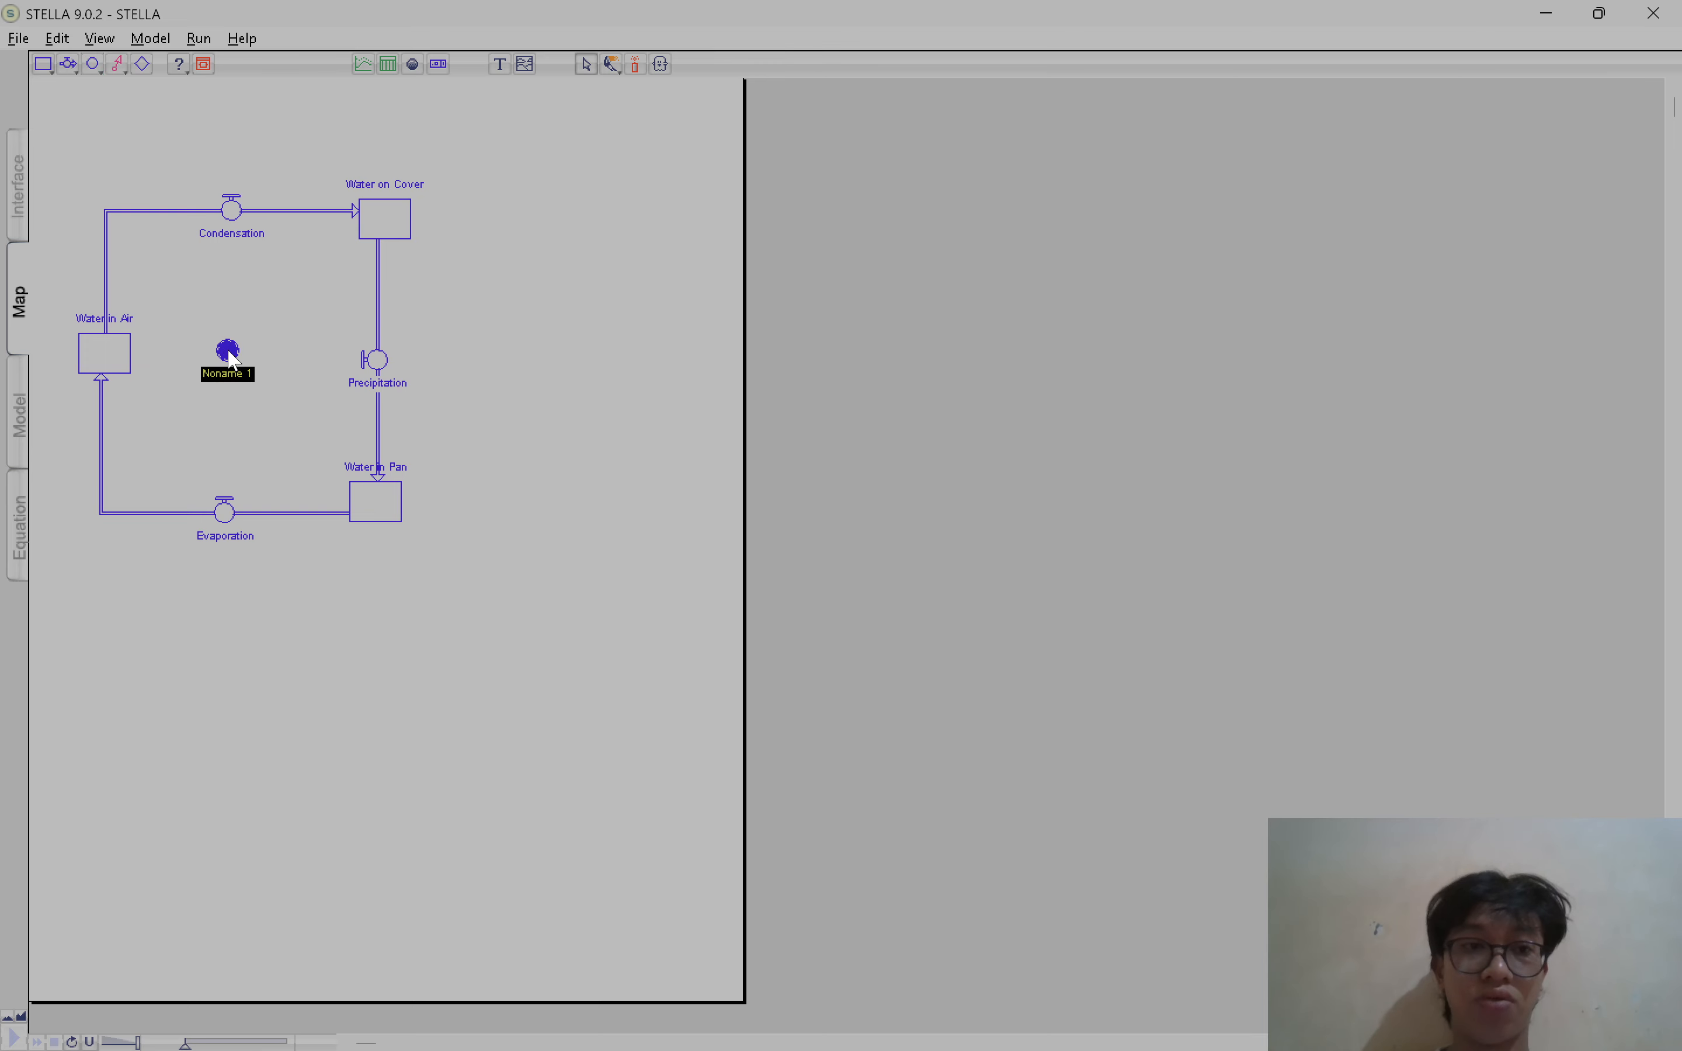
pyautogui.write('T')
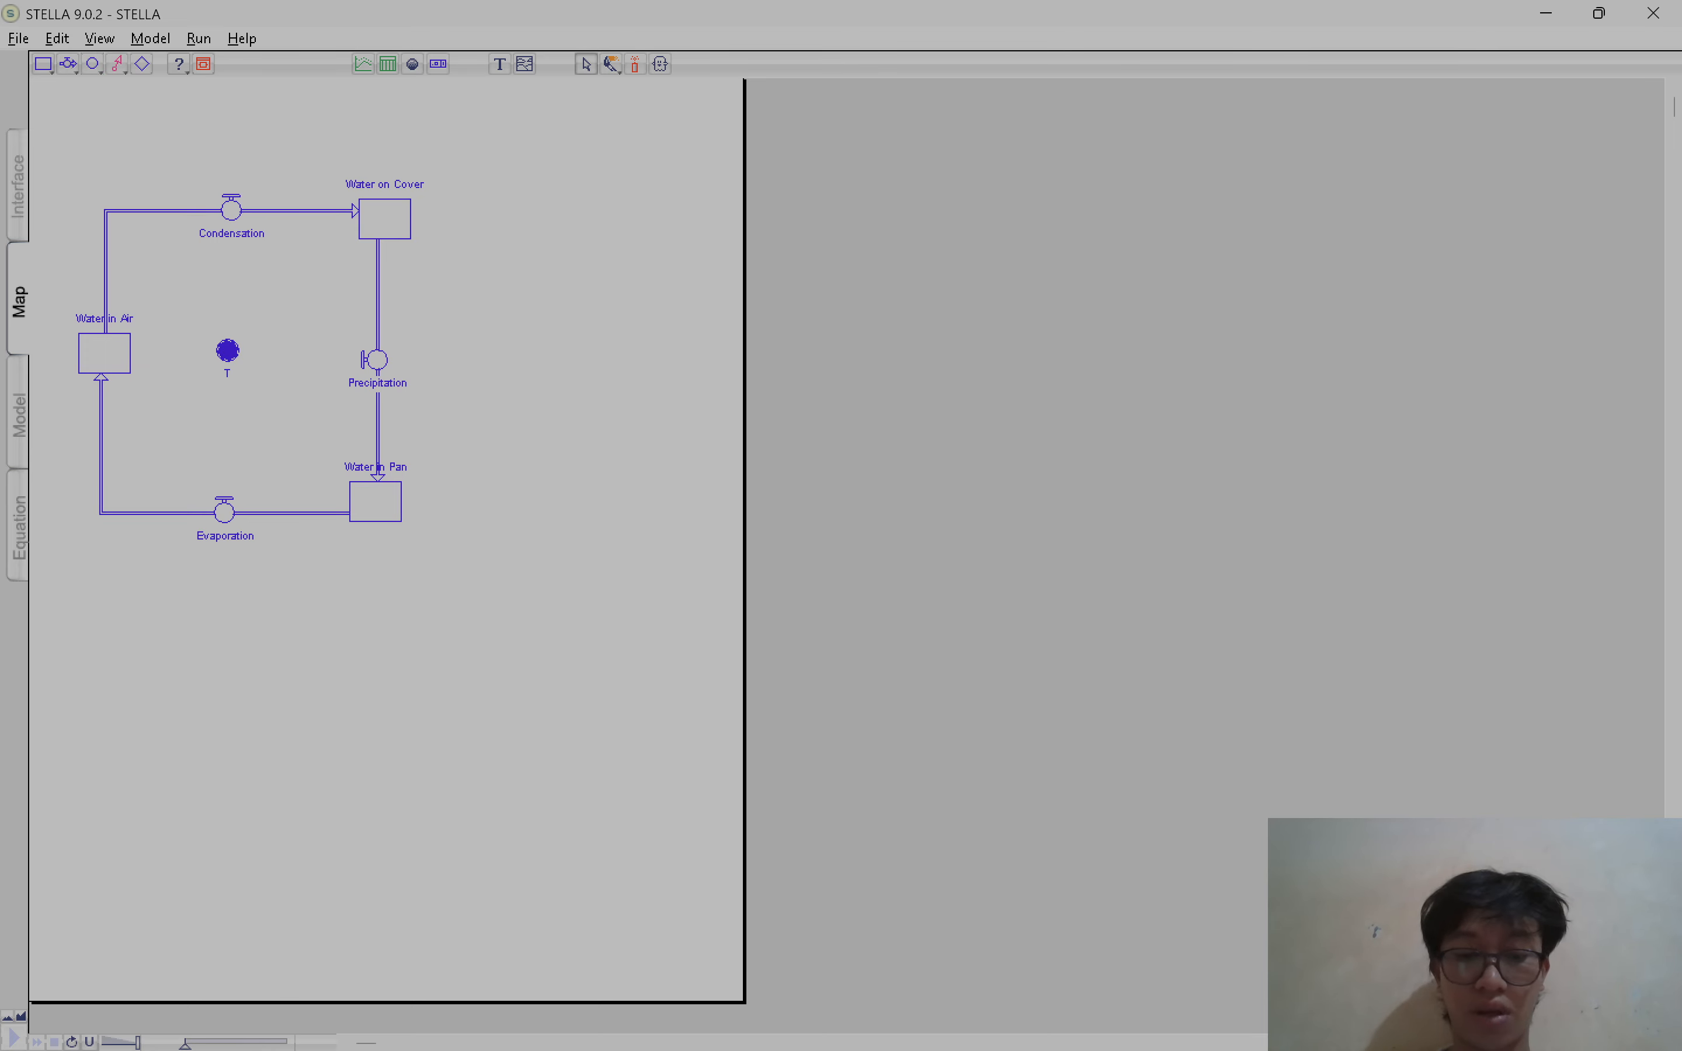
pyautogui.write('otal Water')
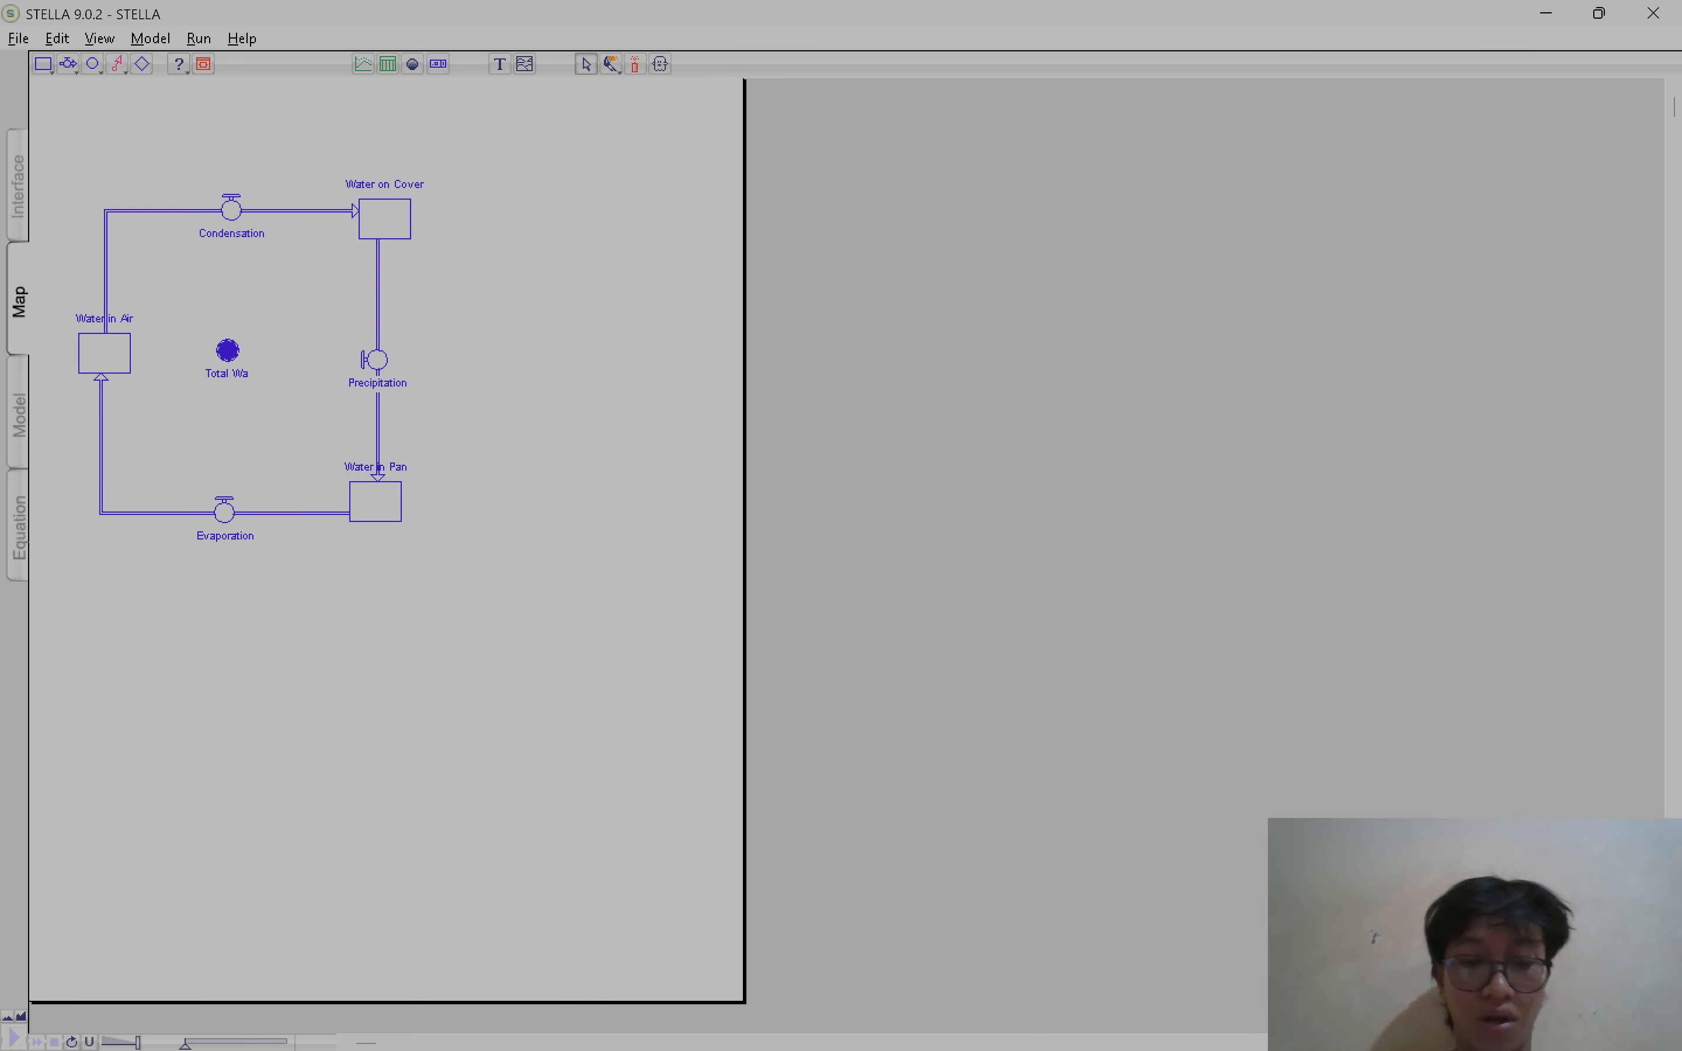
# Add a converter named Water Temperature below the Evaporation flow, roughly in line under Water in Air
pyautogui.click(92, 64)
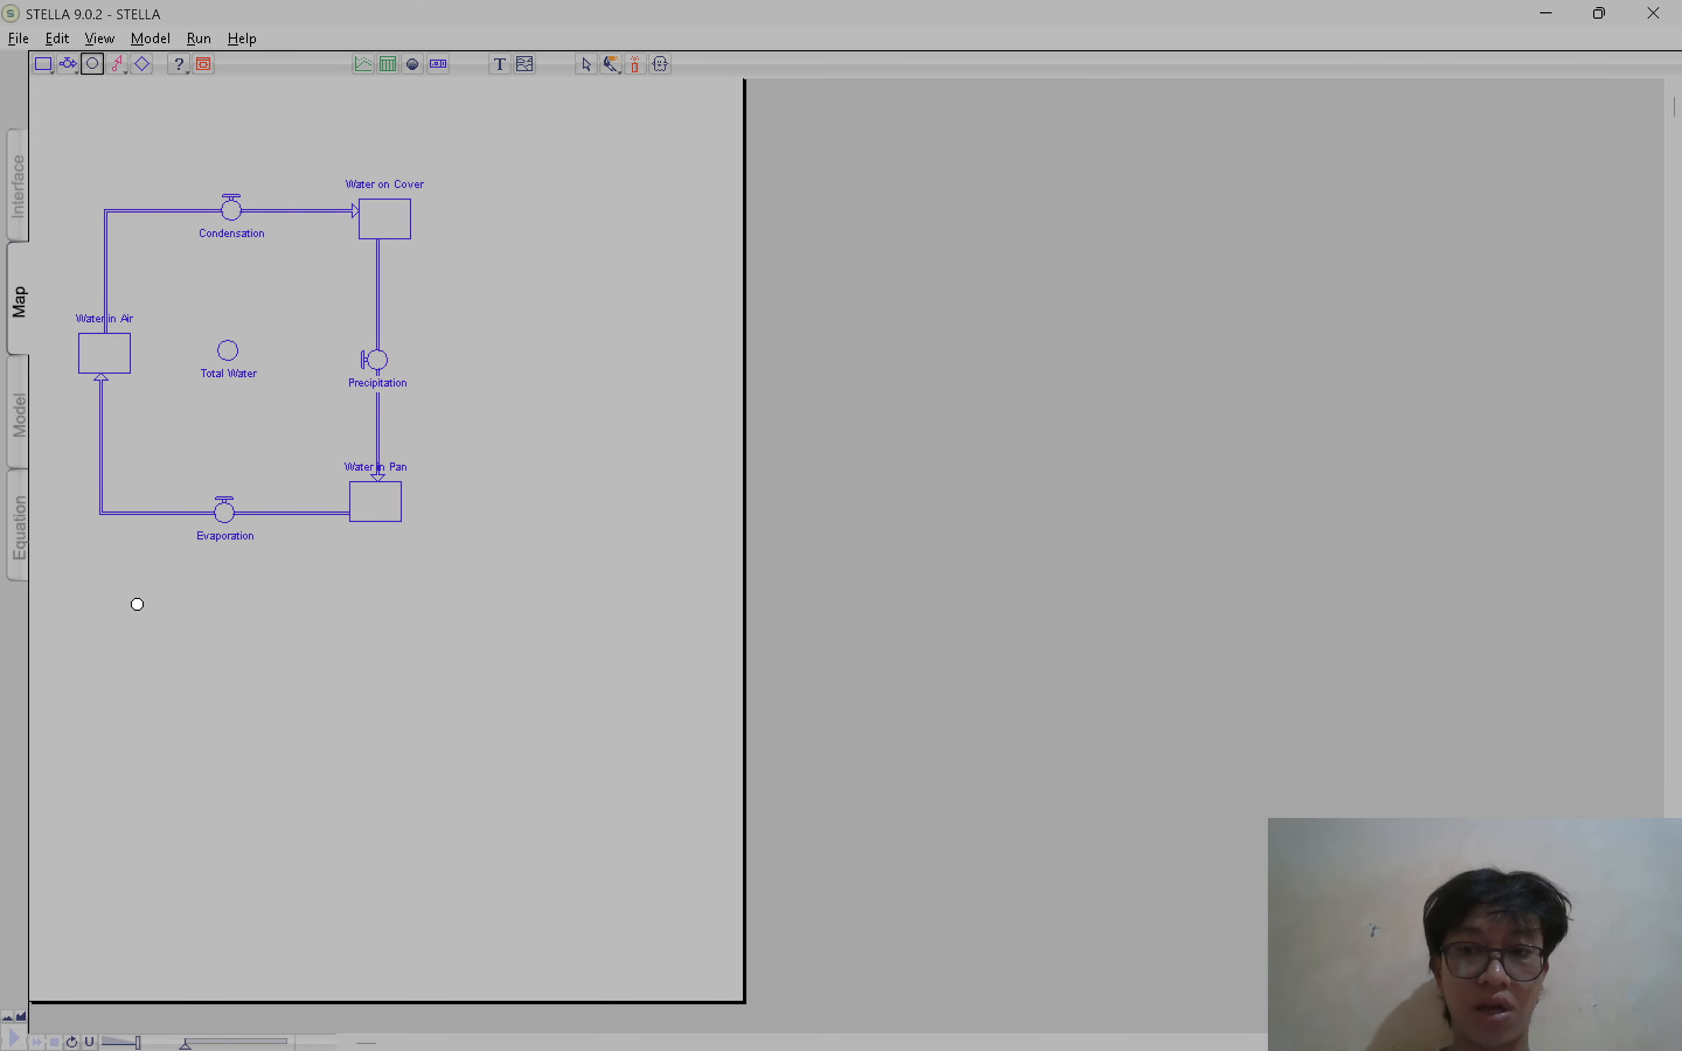
pyautogui.click(109, 595)
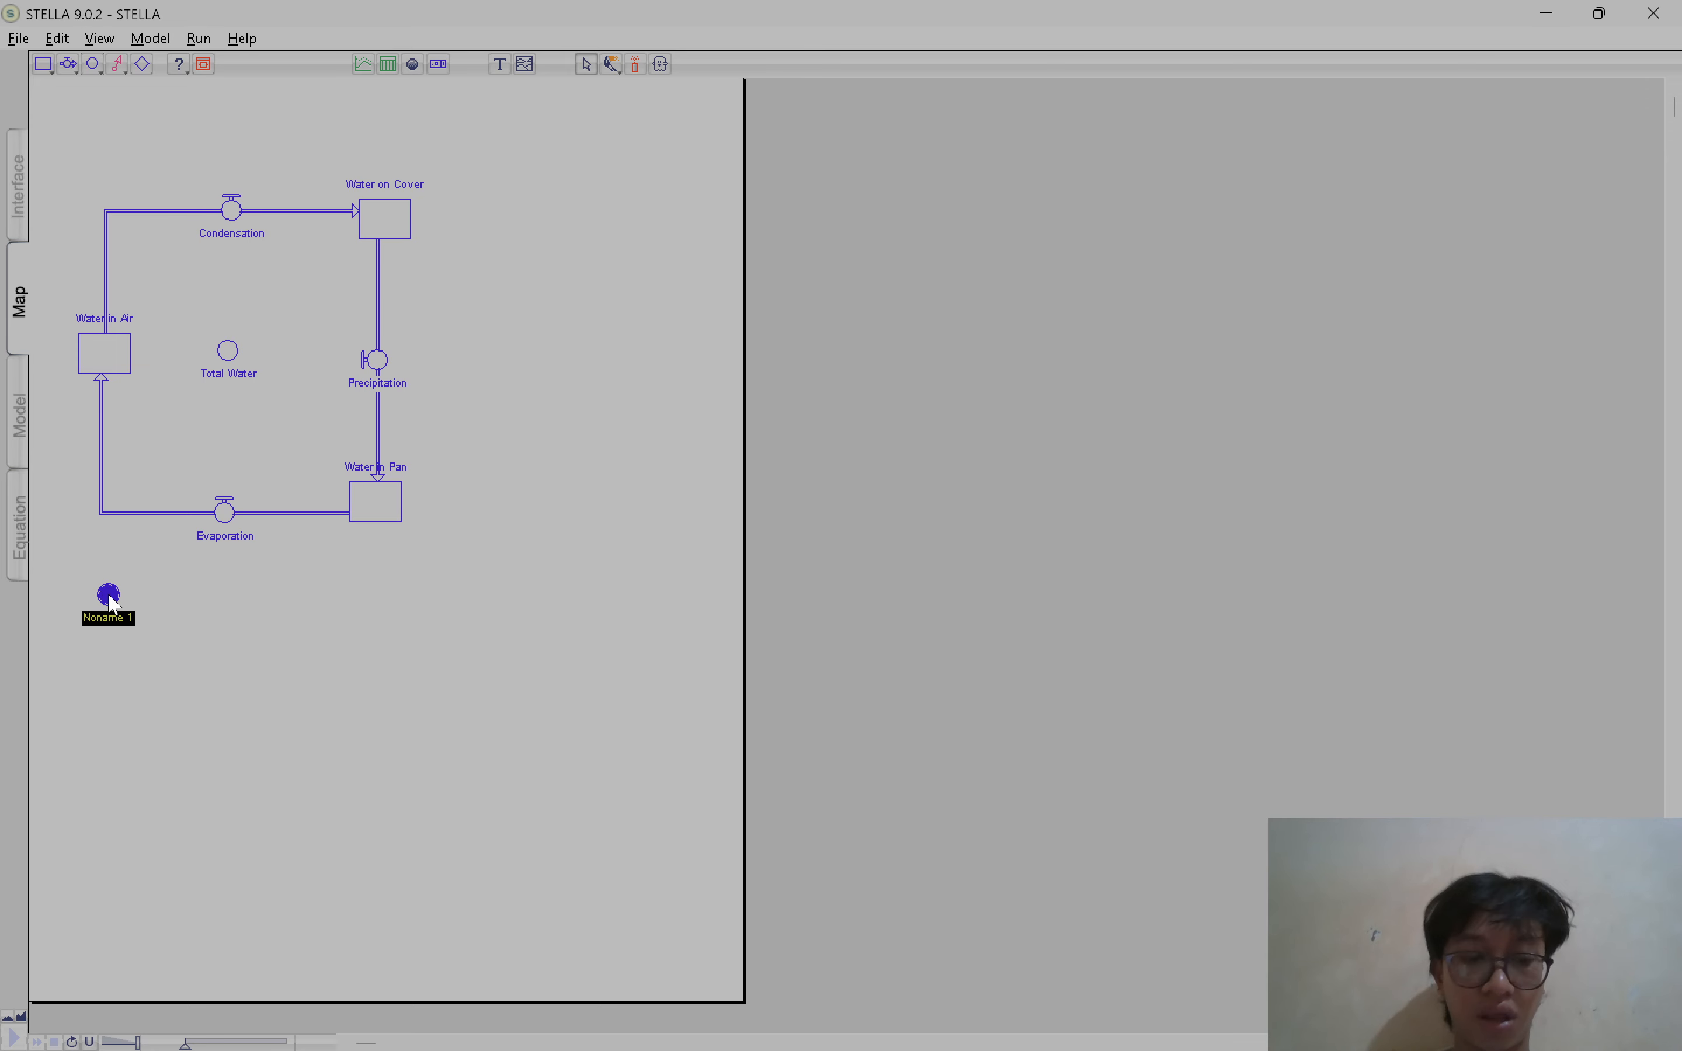
pyautogui.write('Water T')
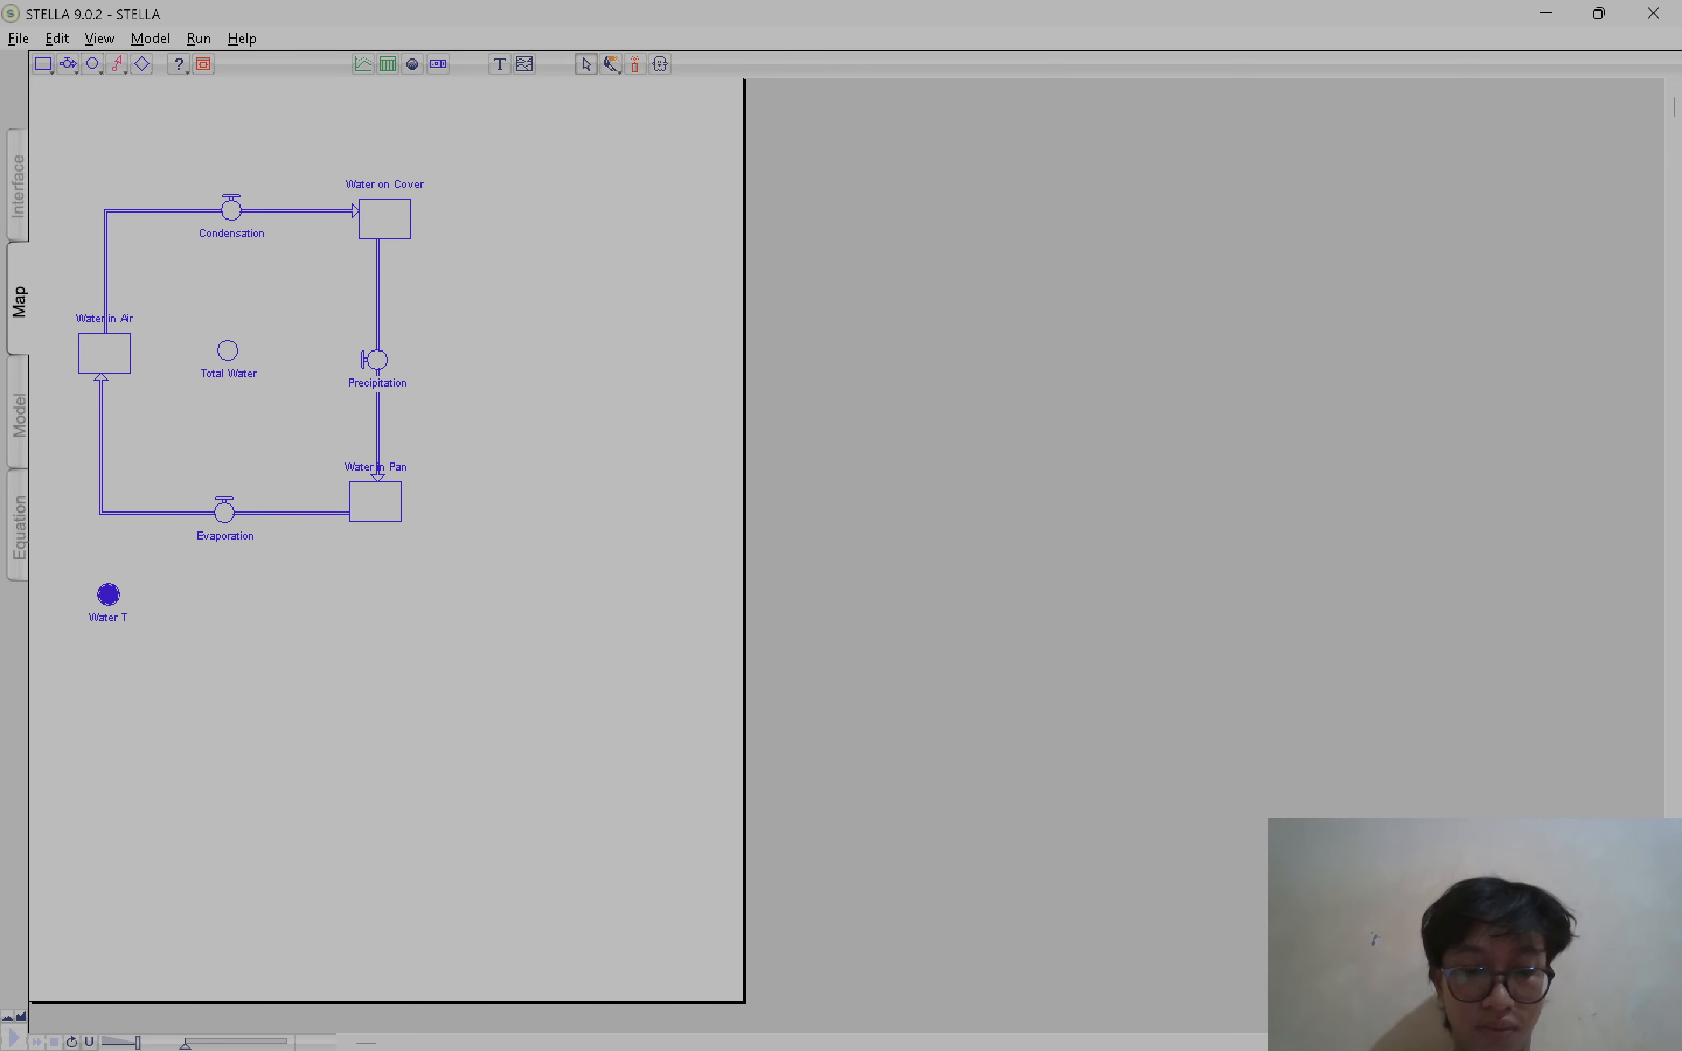
pyautogui.write('emperature')
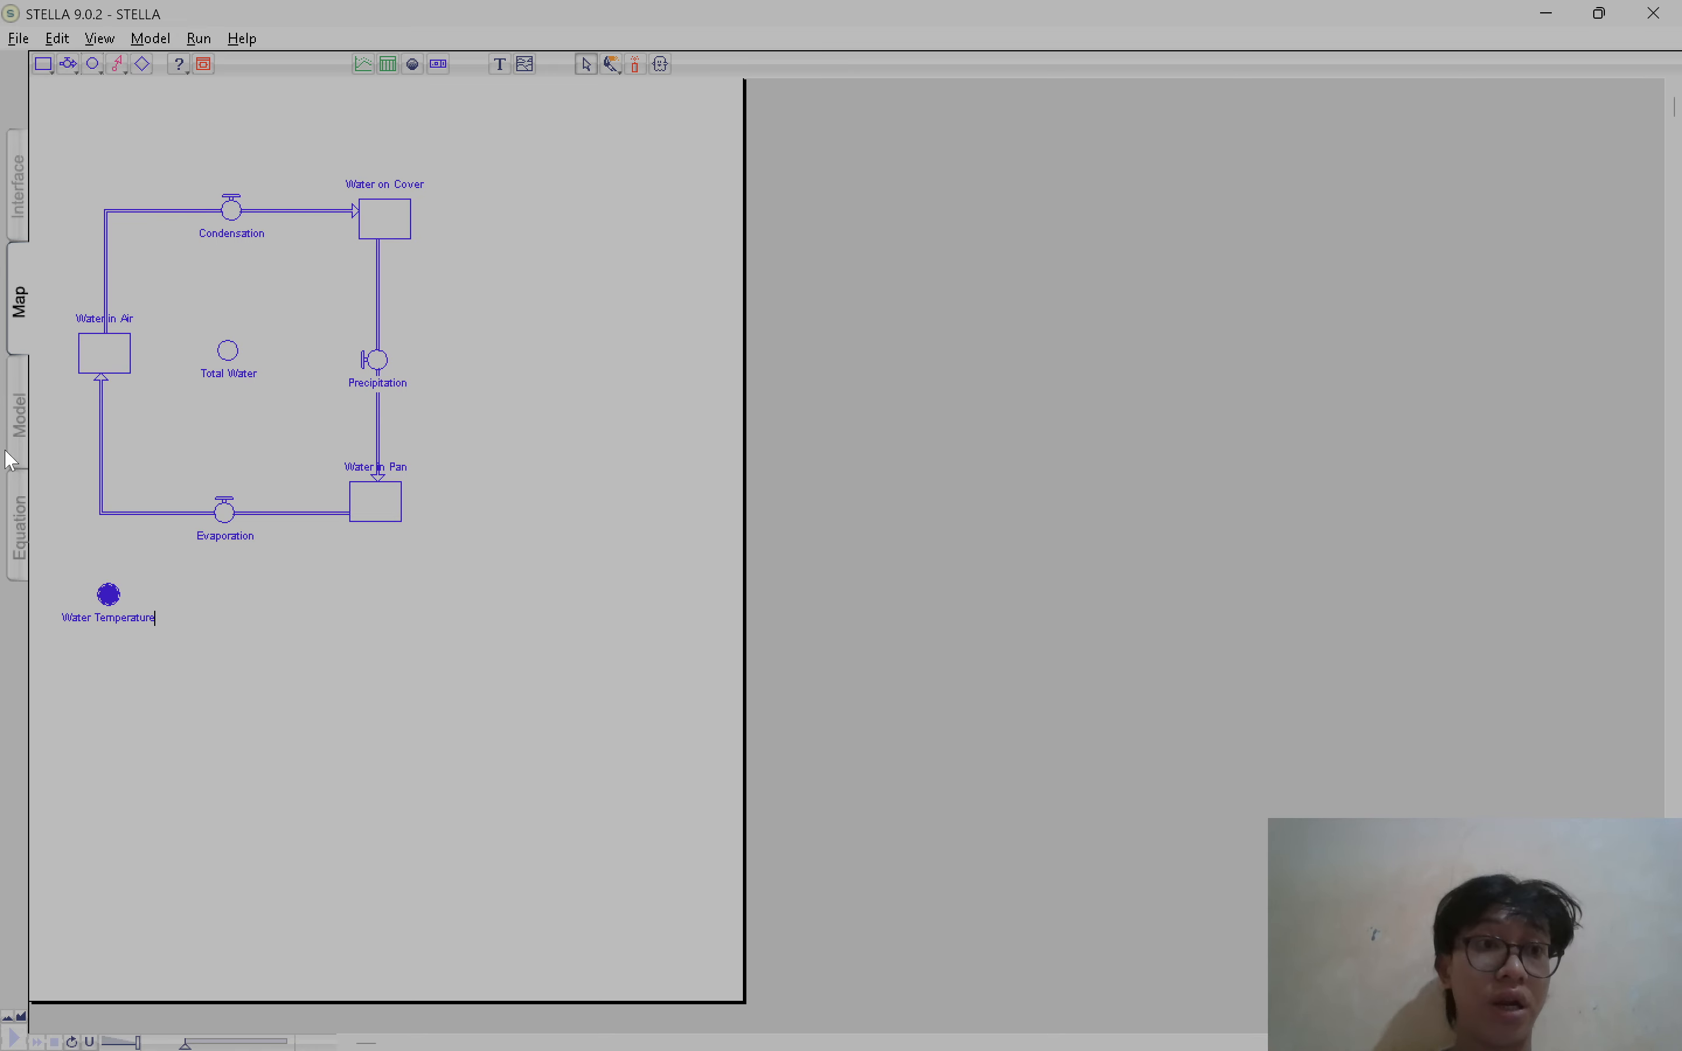
# Add a converter named "Amoun of Evap per degree C" below Water in Pan, to the right of Water Temperature
pyautogui.click(87, 65)
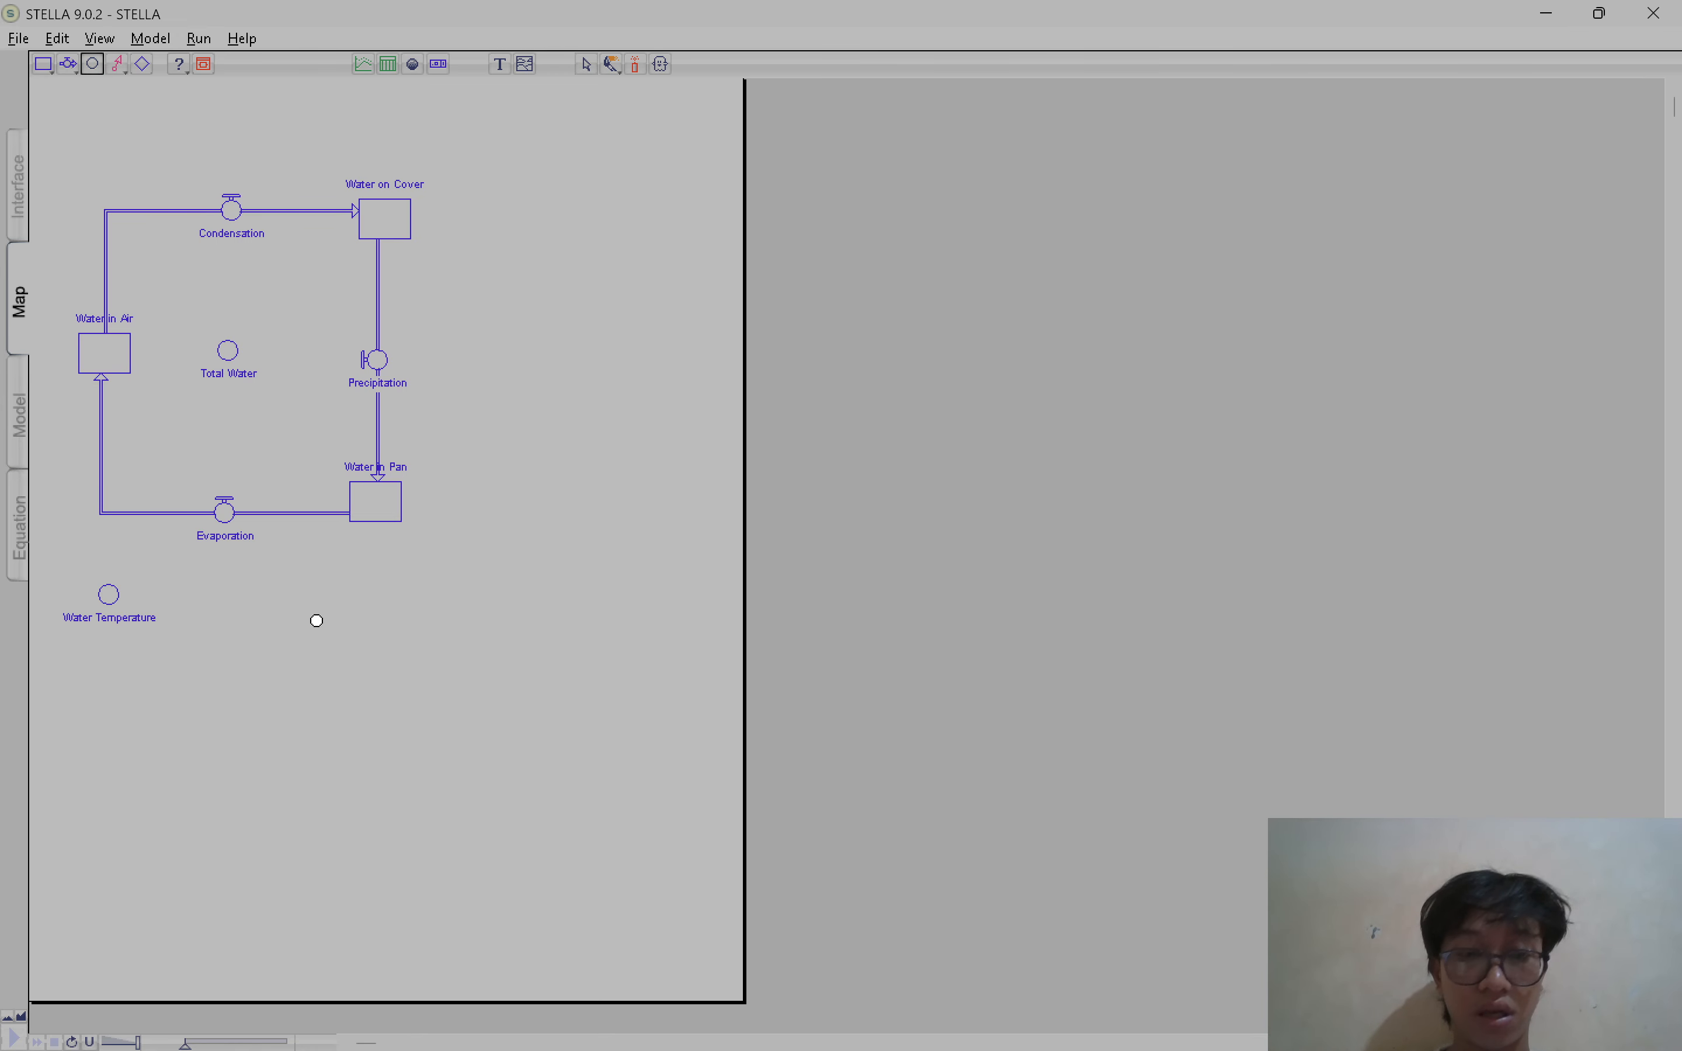
pyautogui.click(318, 613)
pyautogui.write('A')
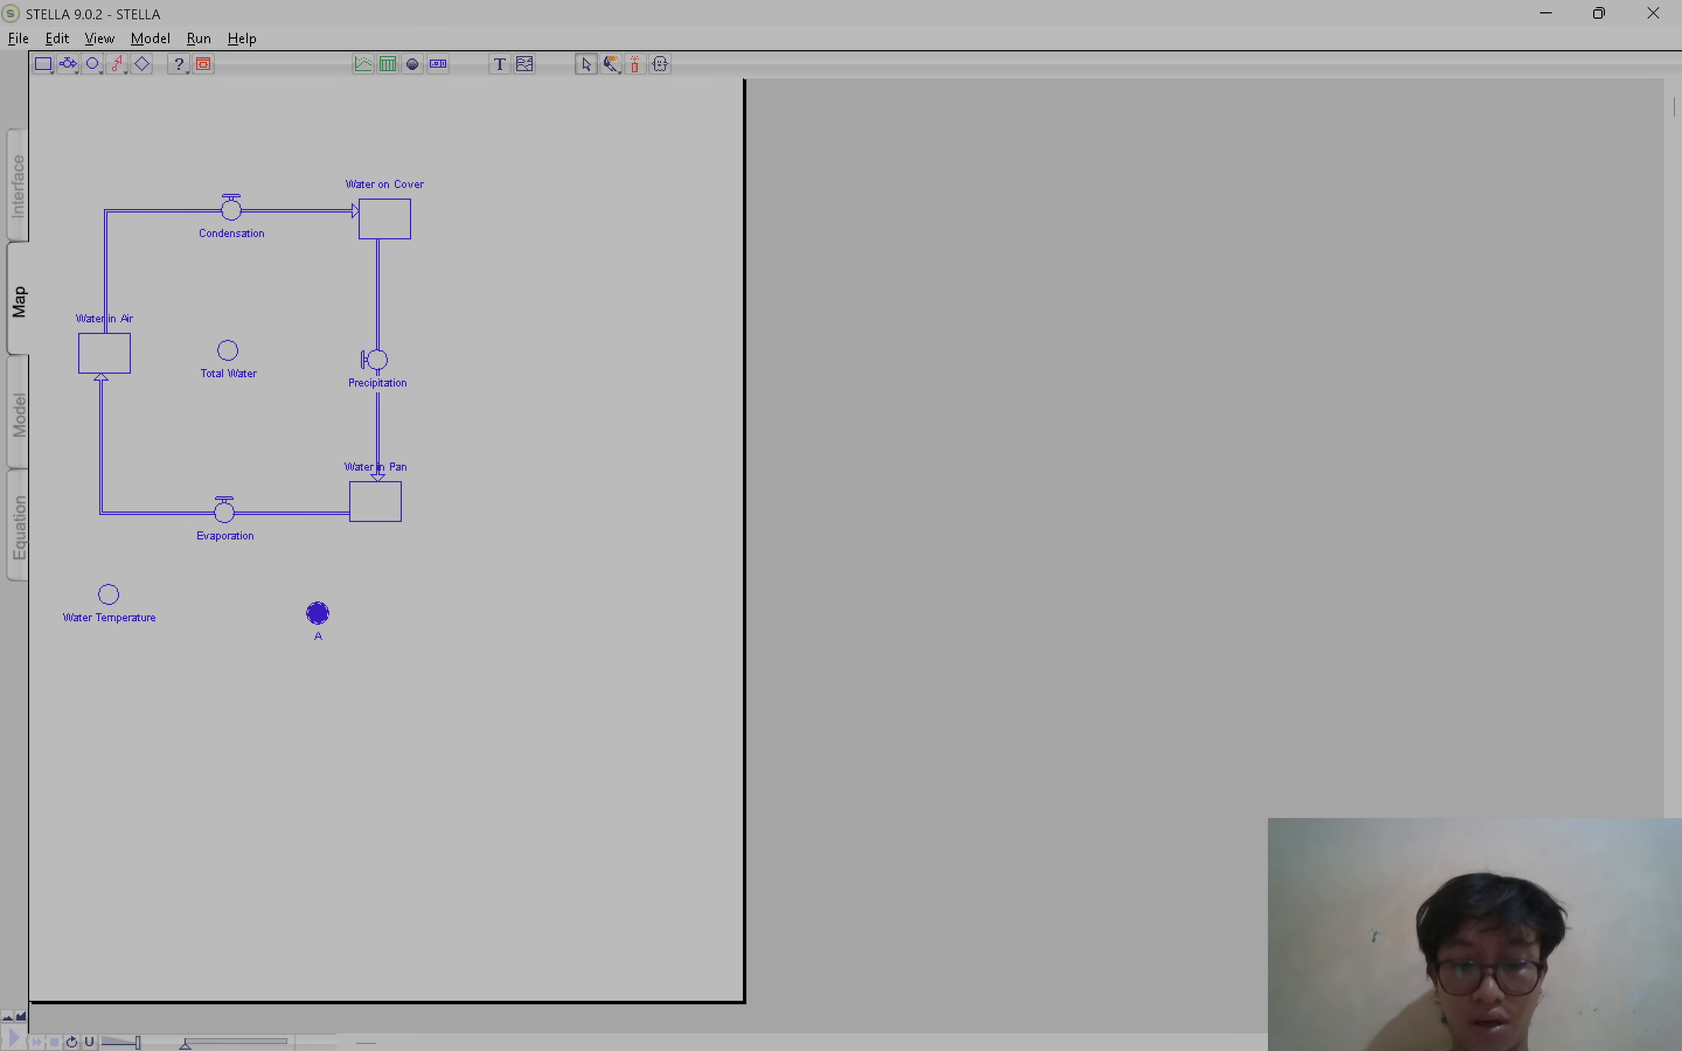
pyautogui.write('moun o')
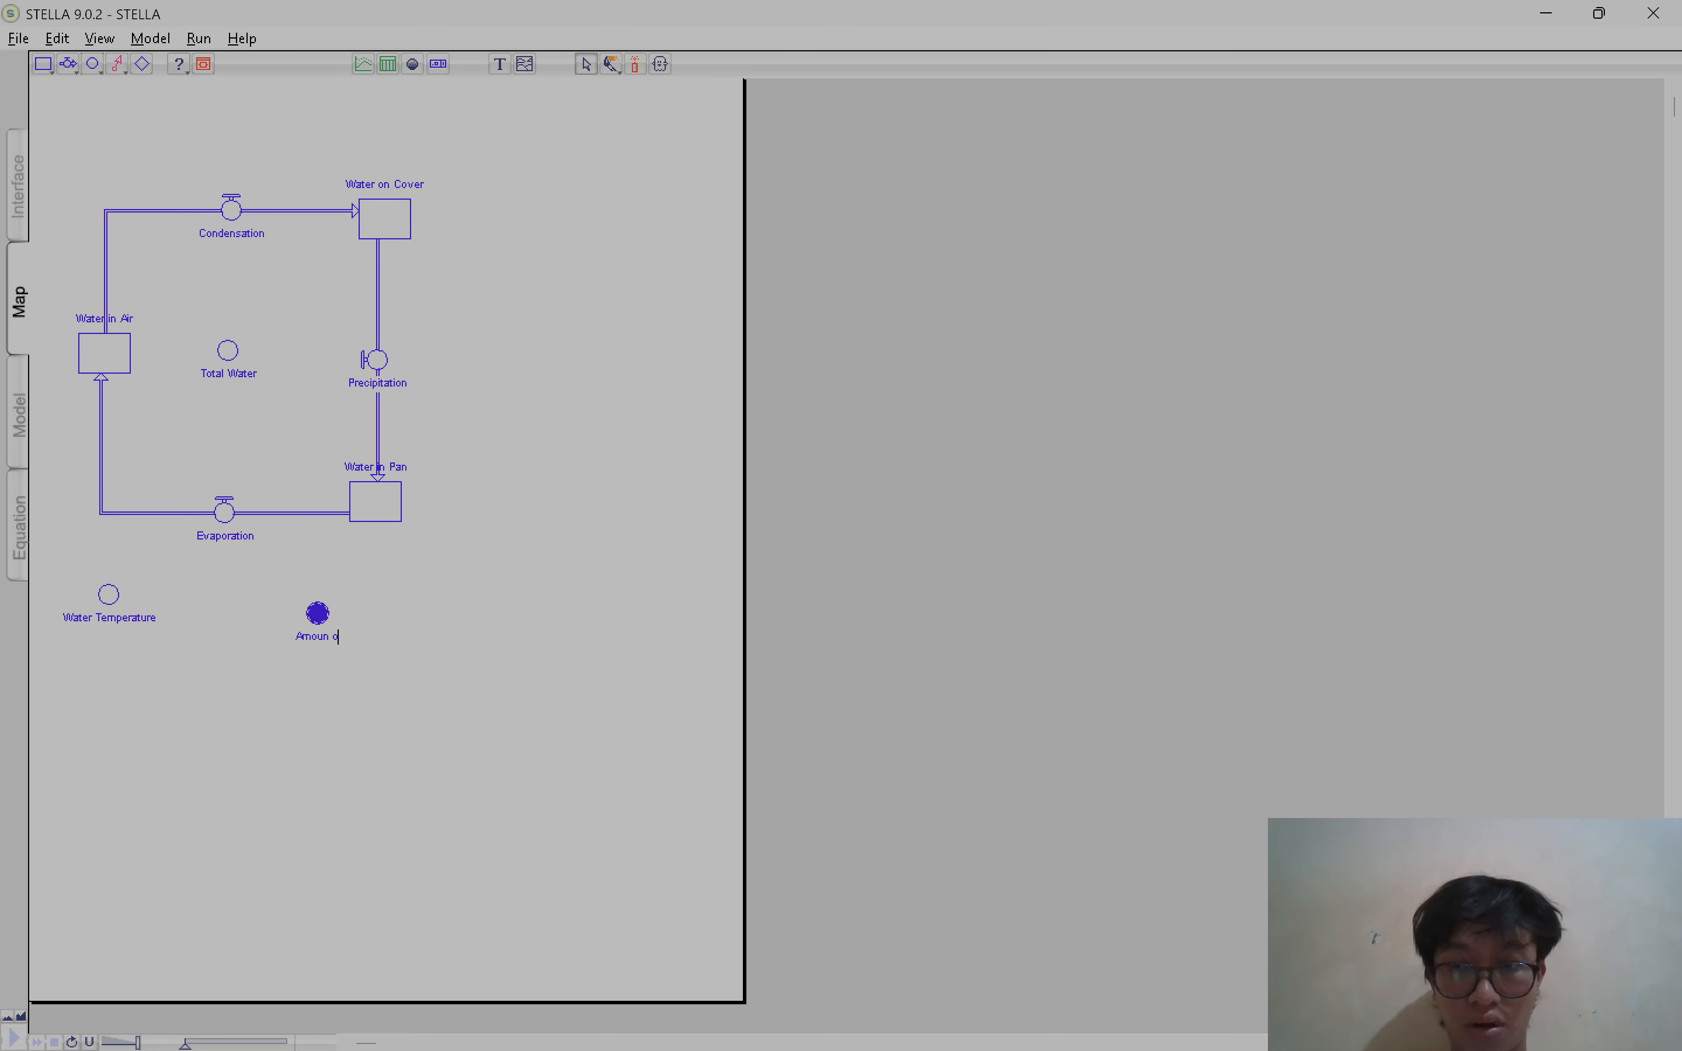
pyautogui.write('f Evap')
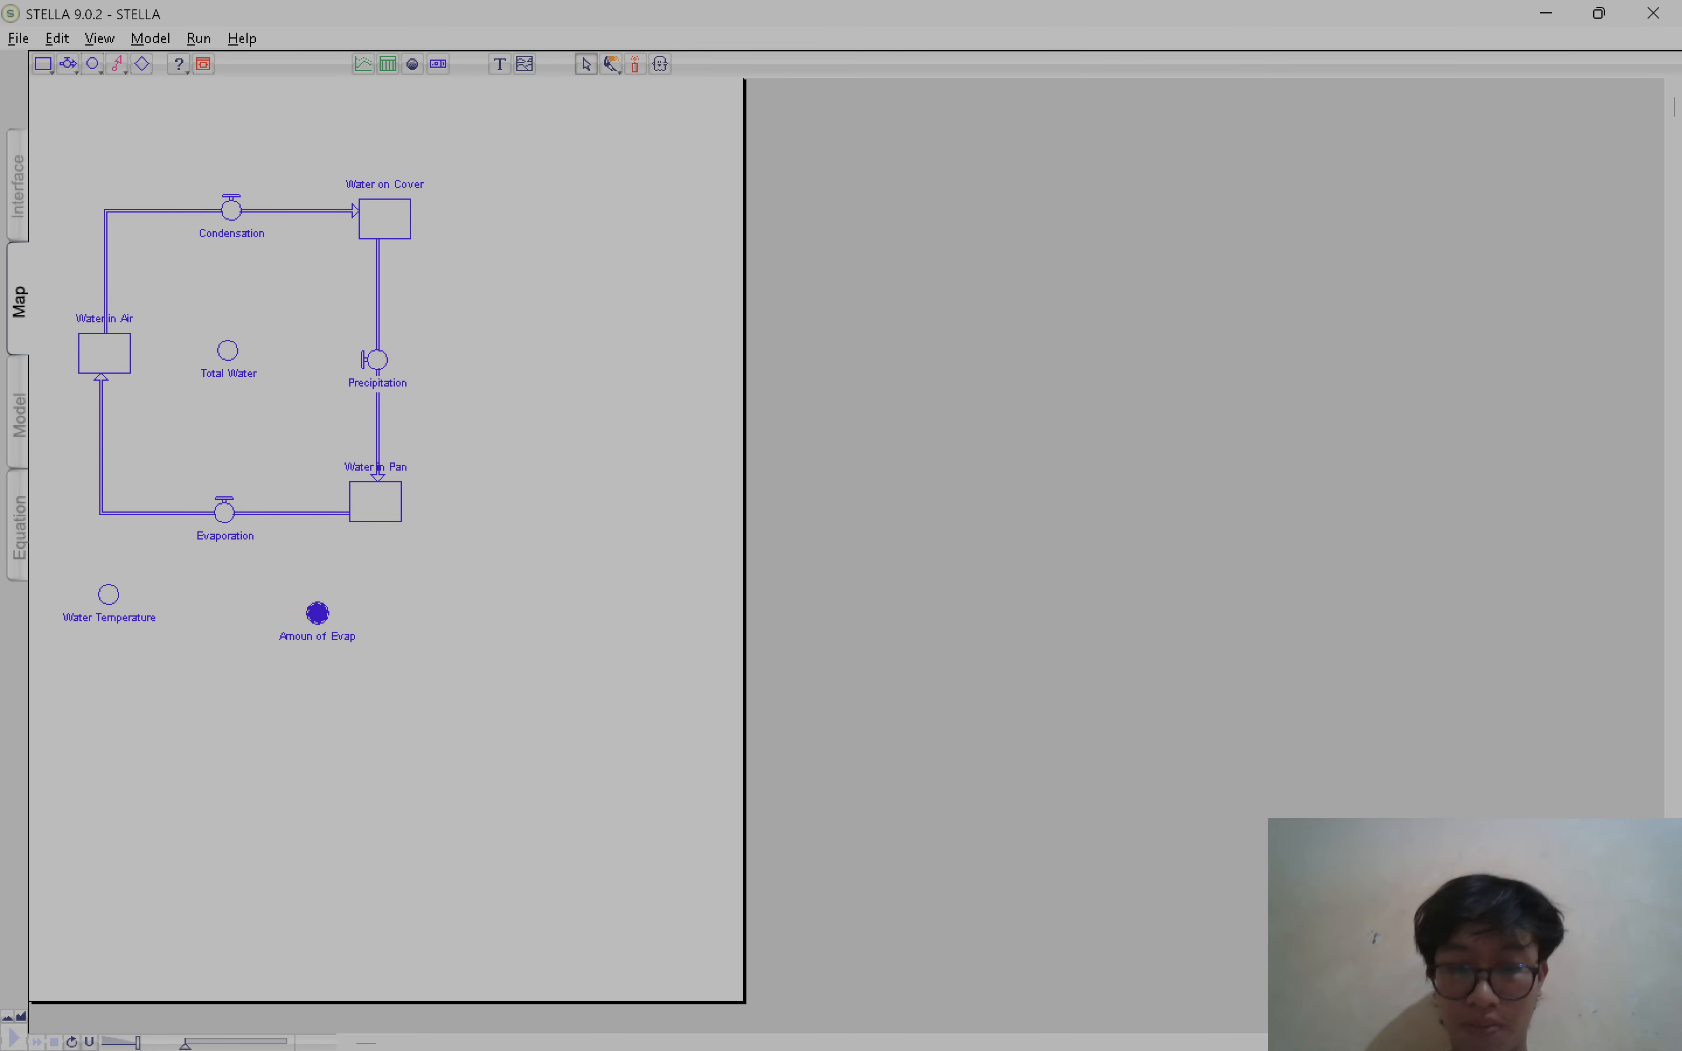
pyautogui.write(' p')
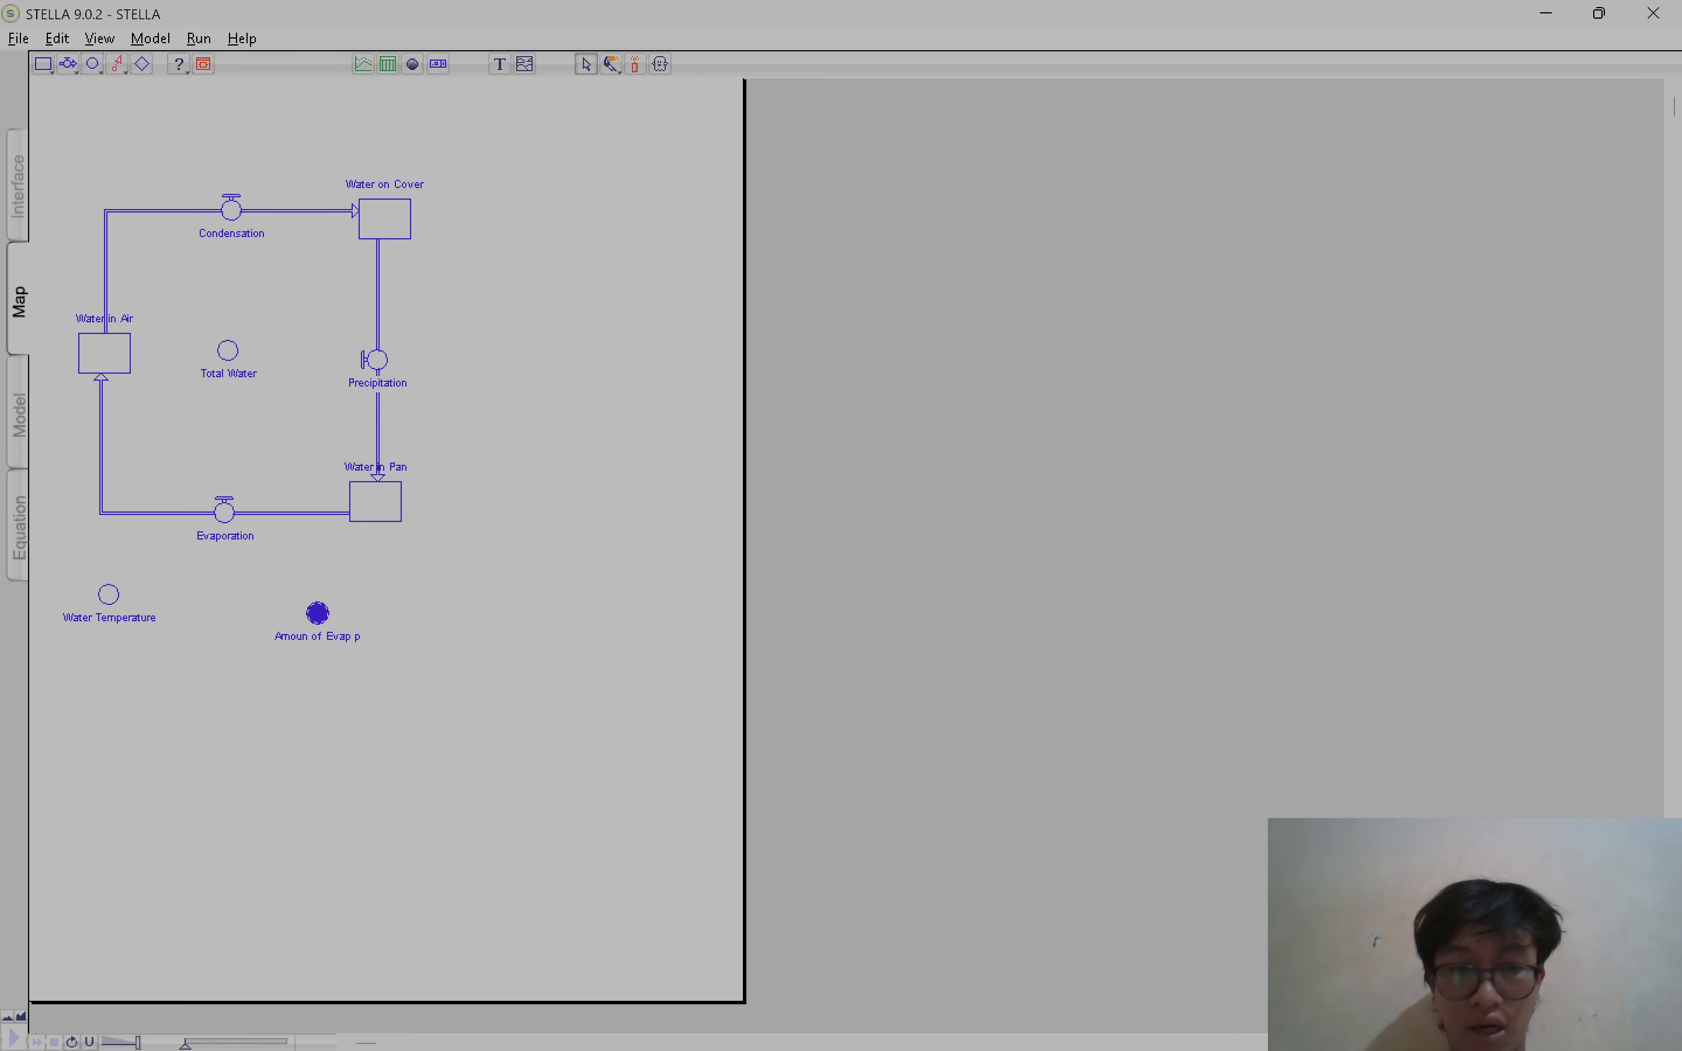
pyautogui.write('er degree')
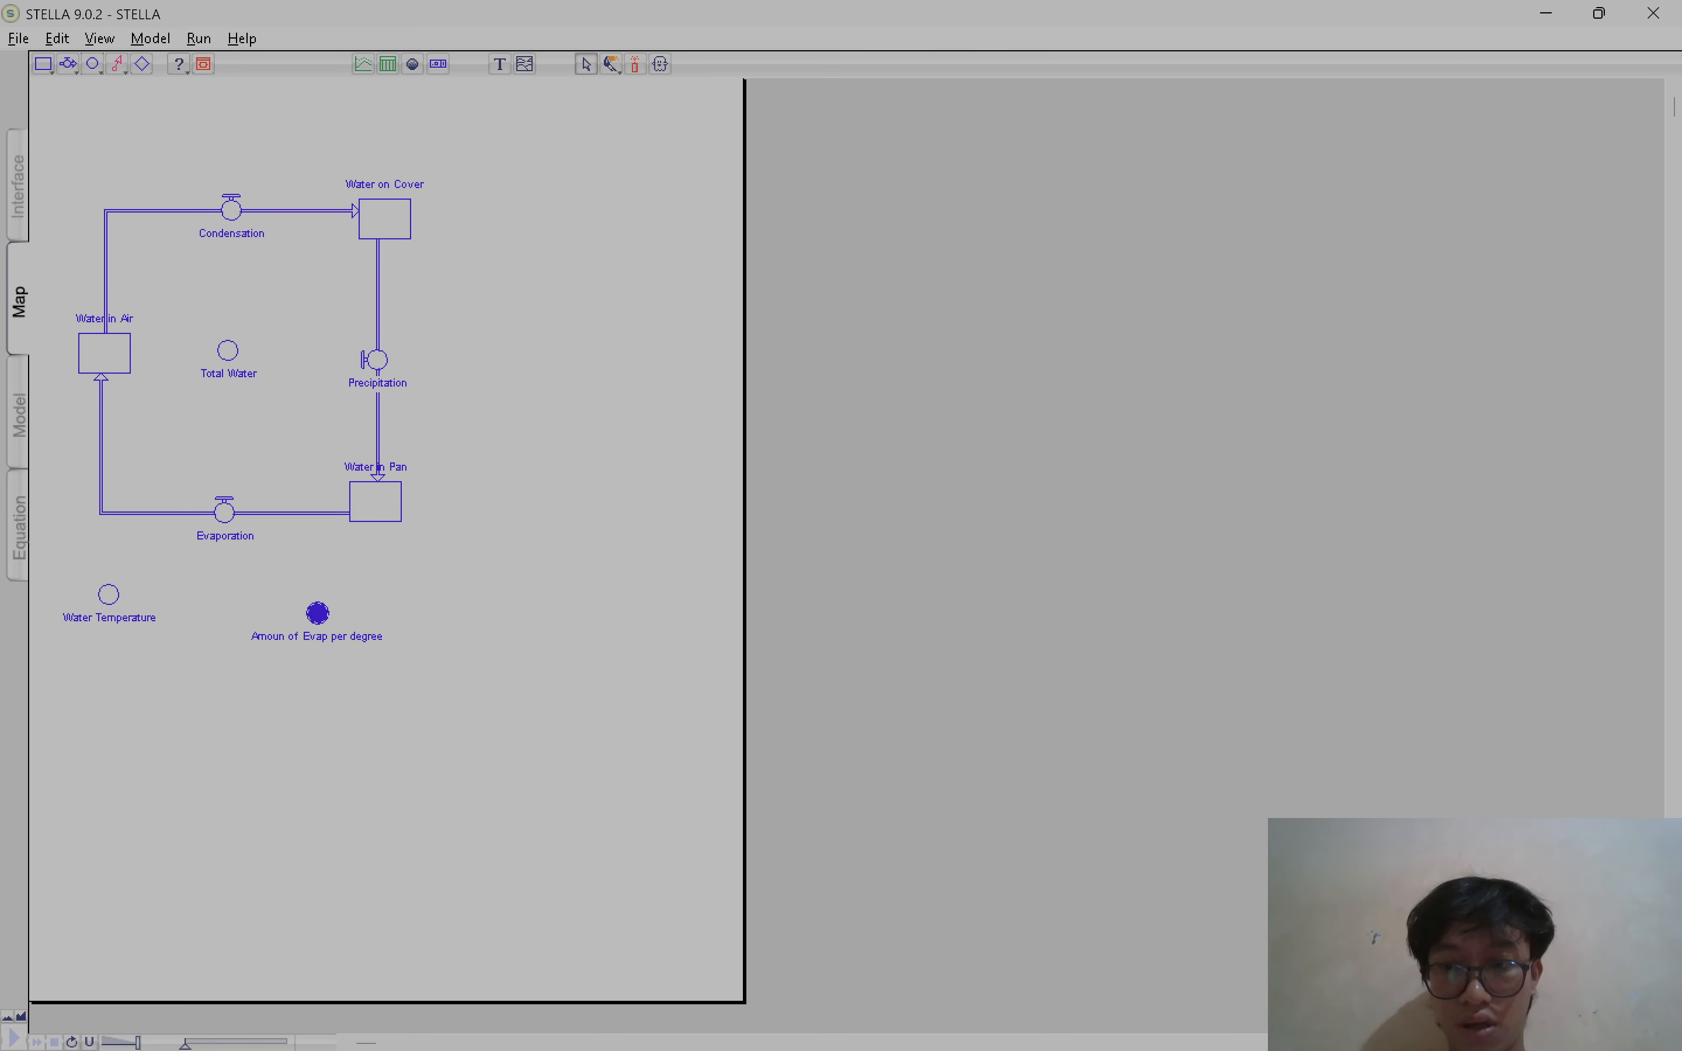
pyautogui.write(' C')
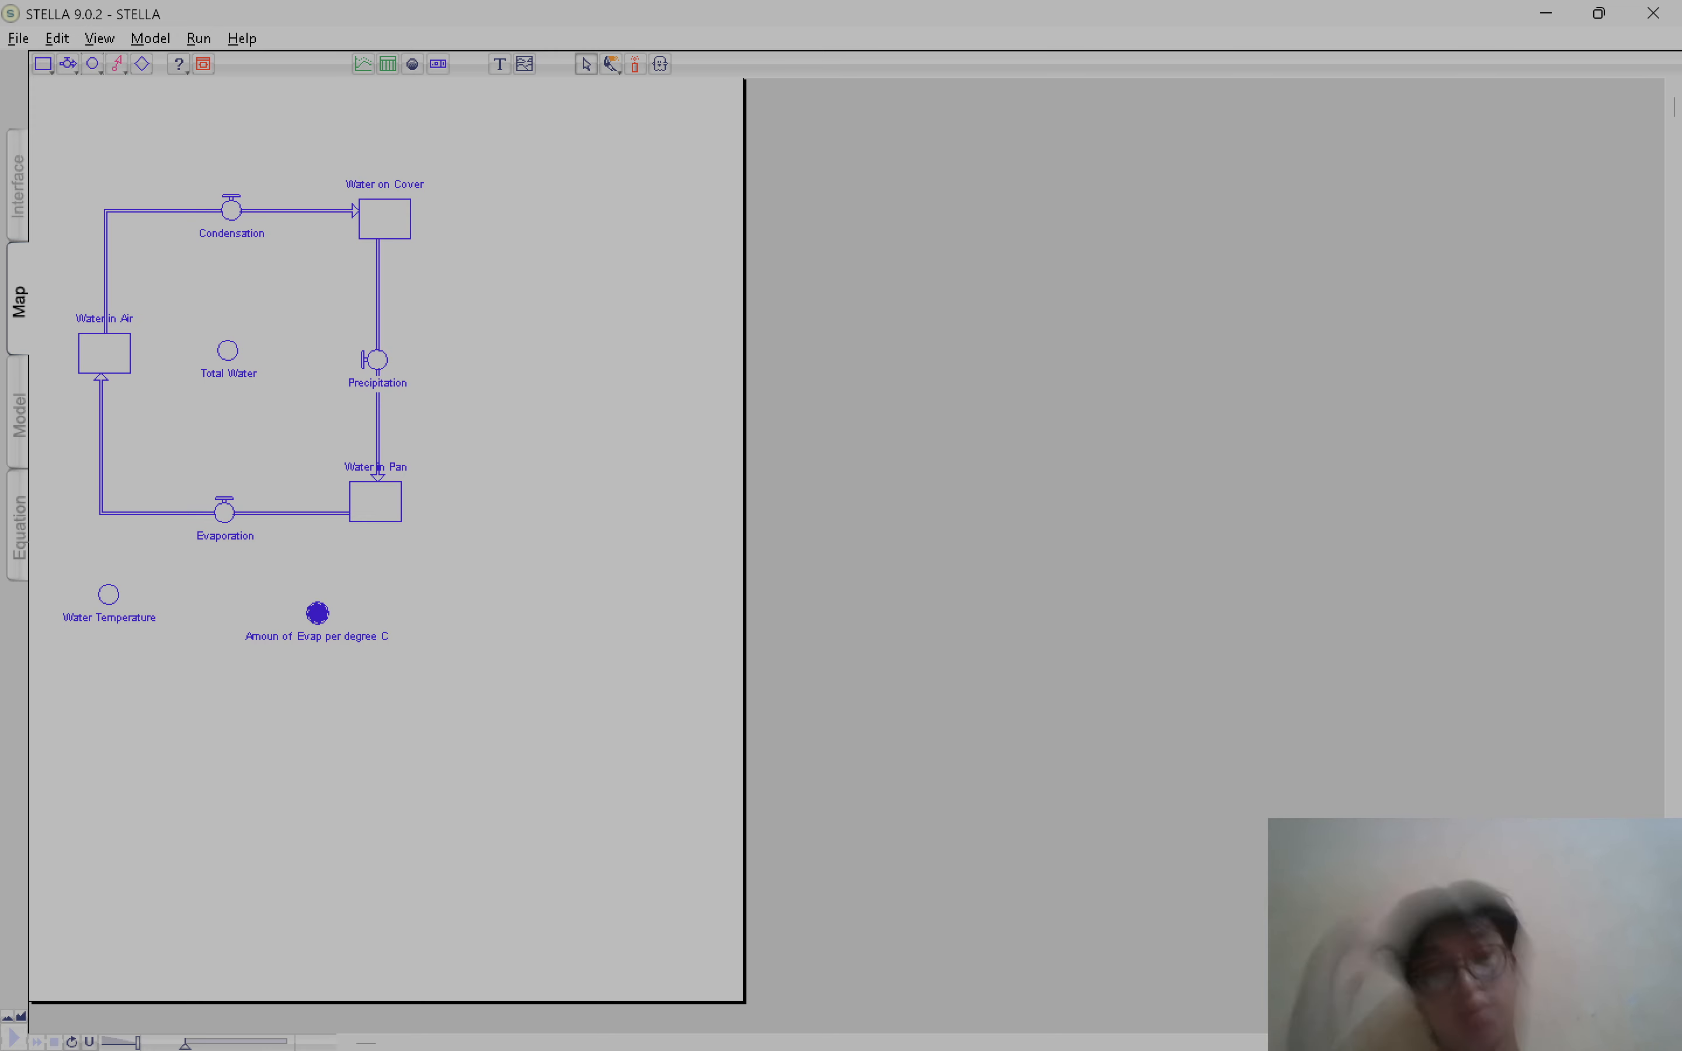
pyautogui.click(314, 583)
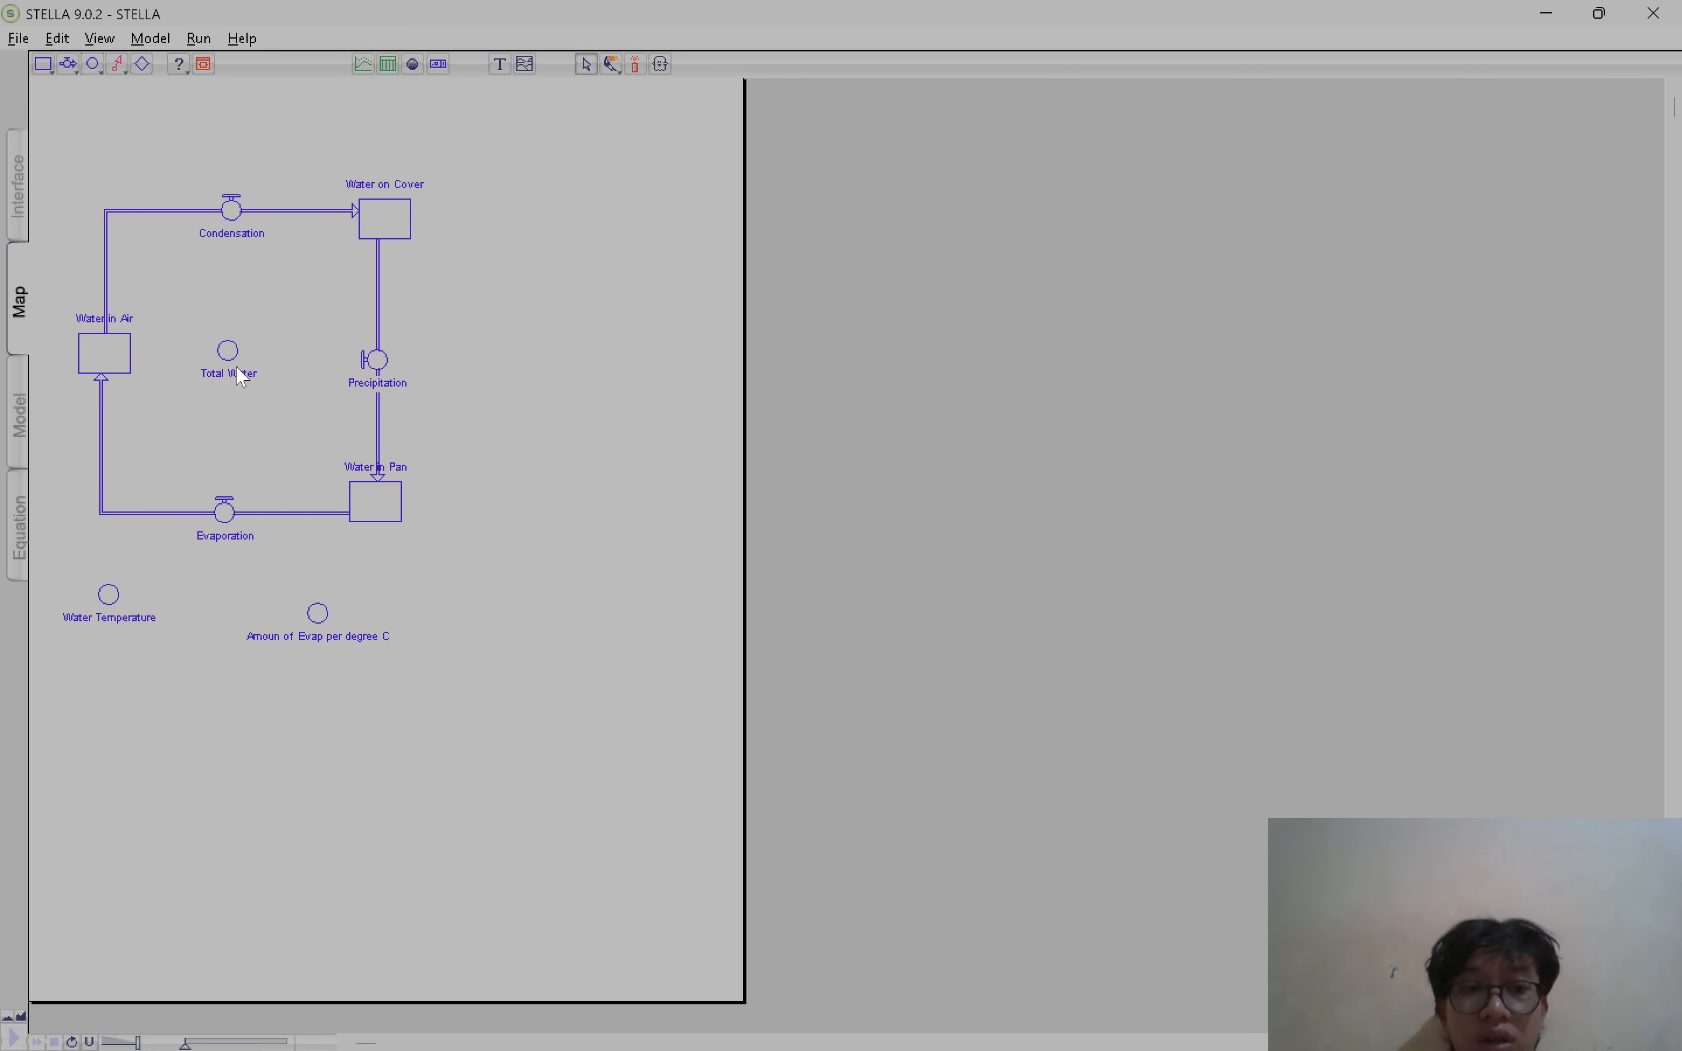
# Draw connectors from the Water in Air stock to the Condensation flow and to the Total Water converter
pyautogui.click(118, 64)
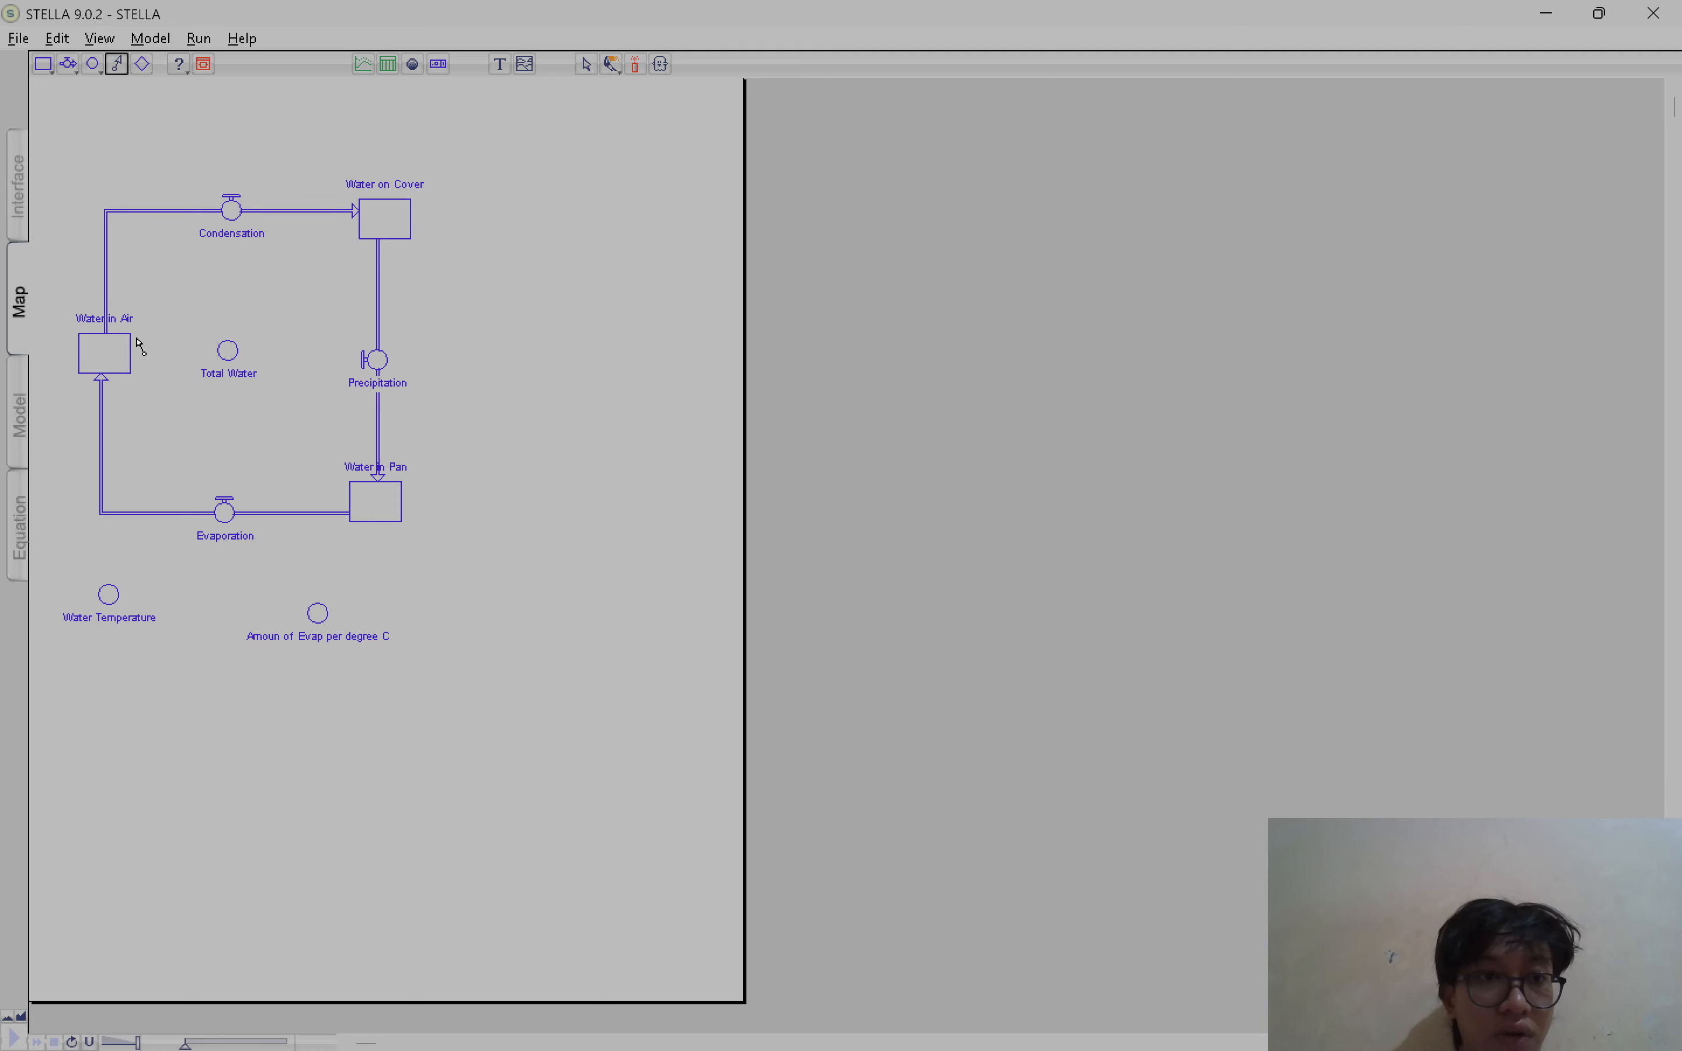
pyautogui.moveTo(114, 348)
pyautogui.mouseDown()
pyautogui.moveTo(206, 218)
pyautogui.moveTo(233, 215)
pyautogui.mouseUp()
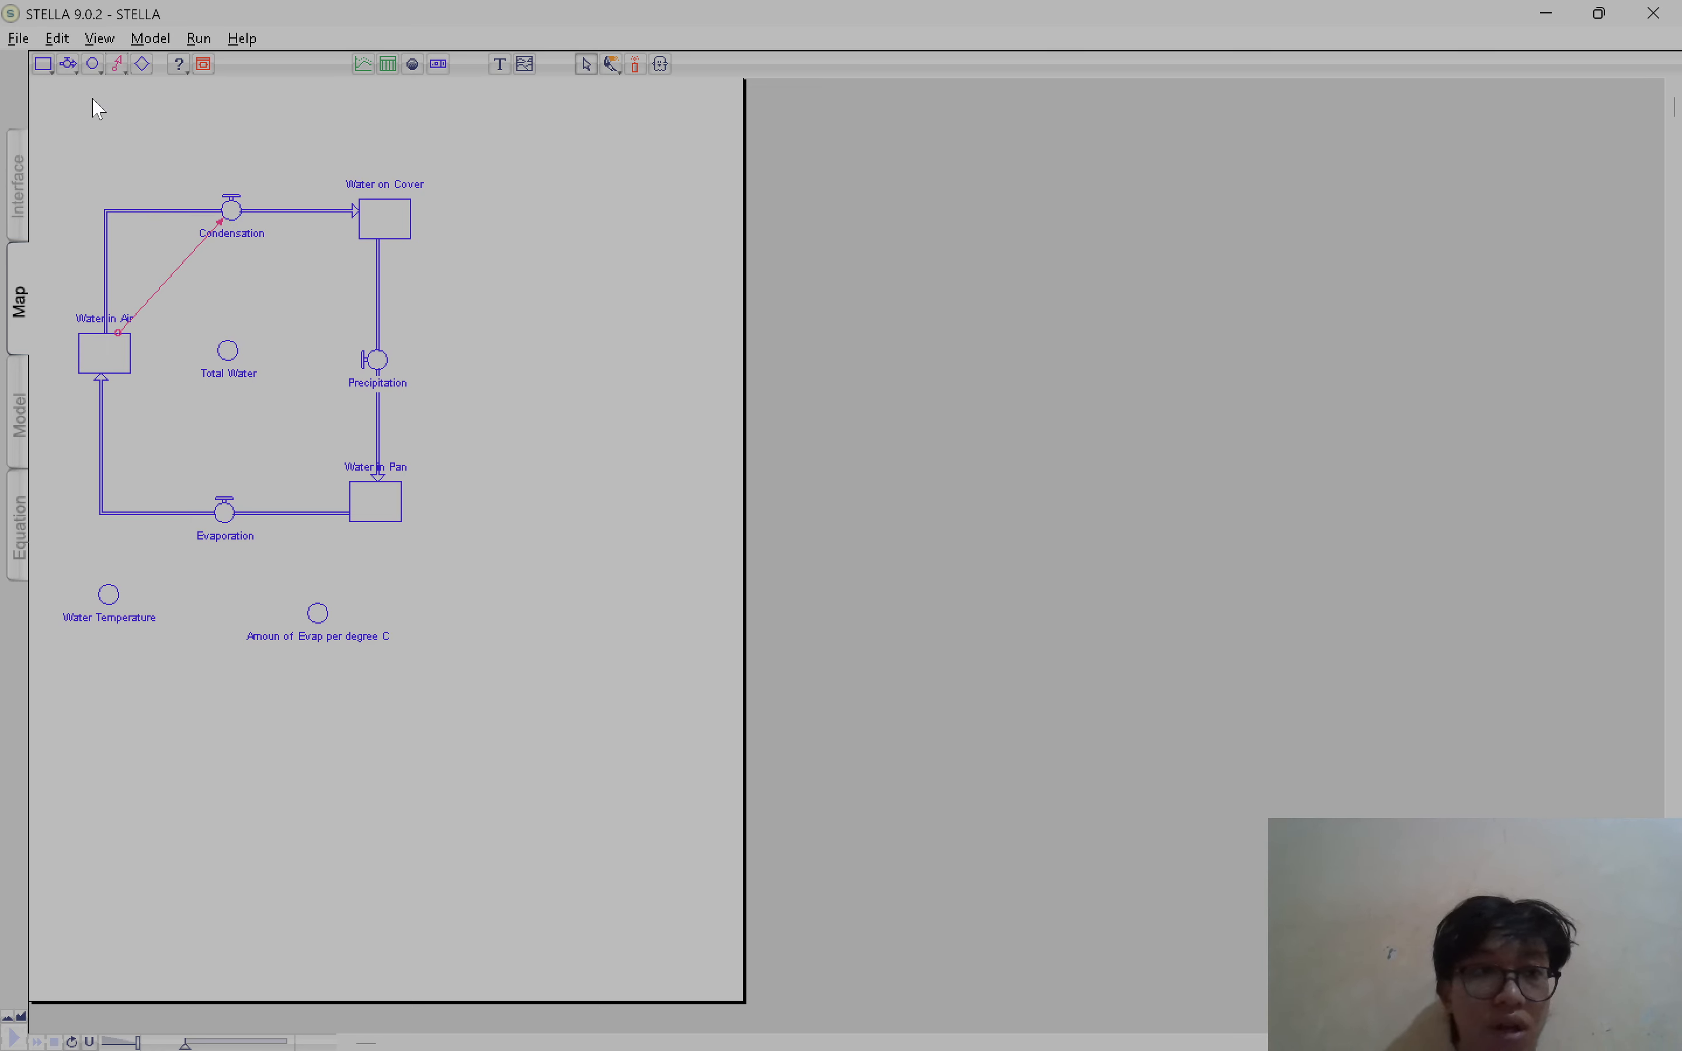
pyautogui.click(120, 66)
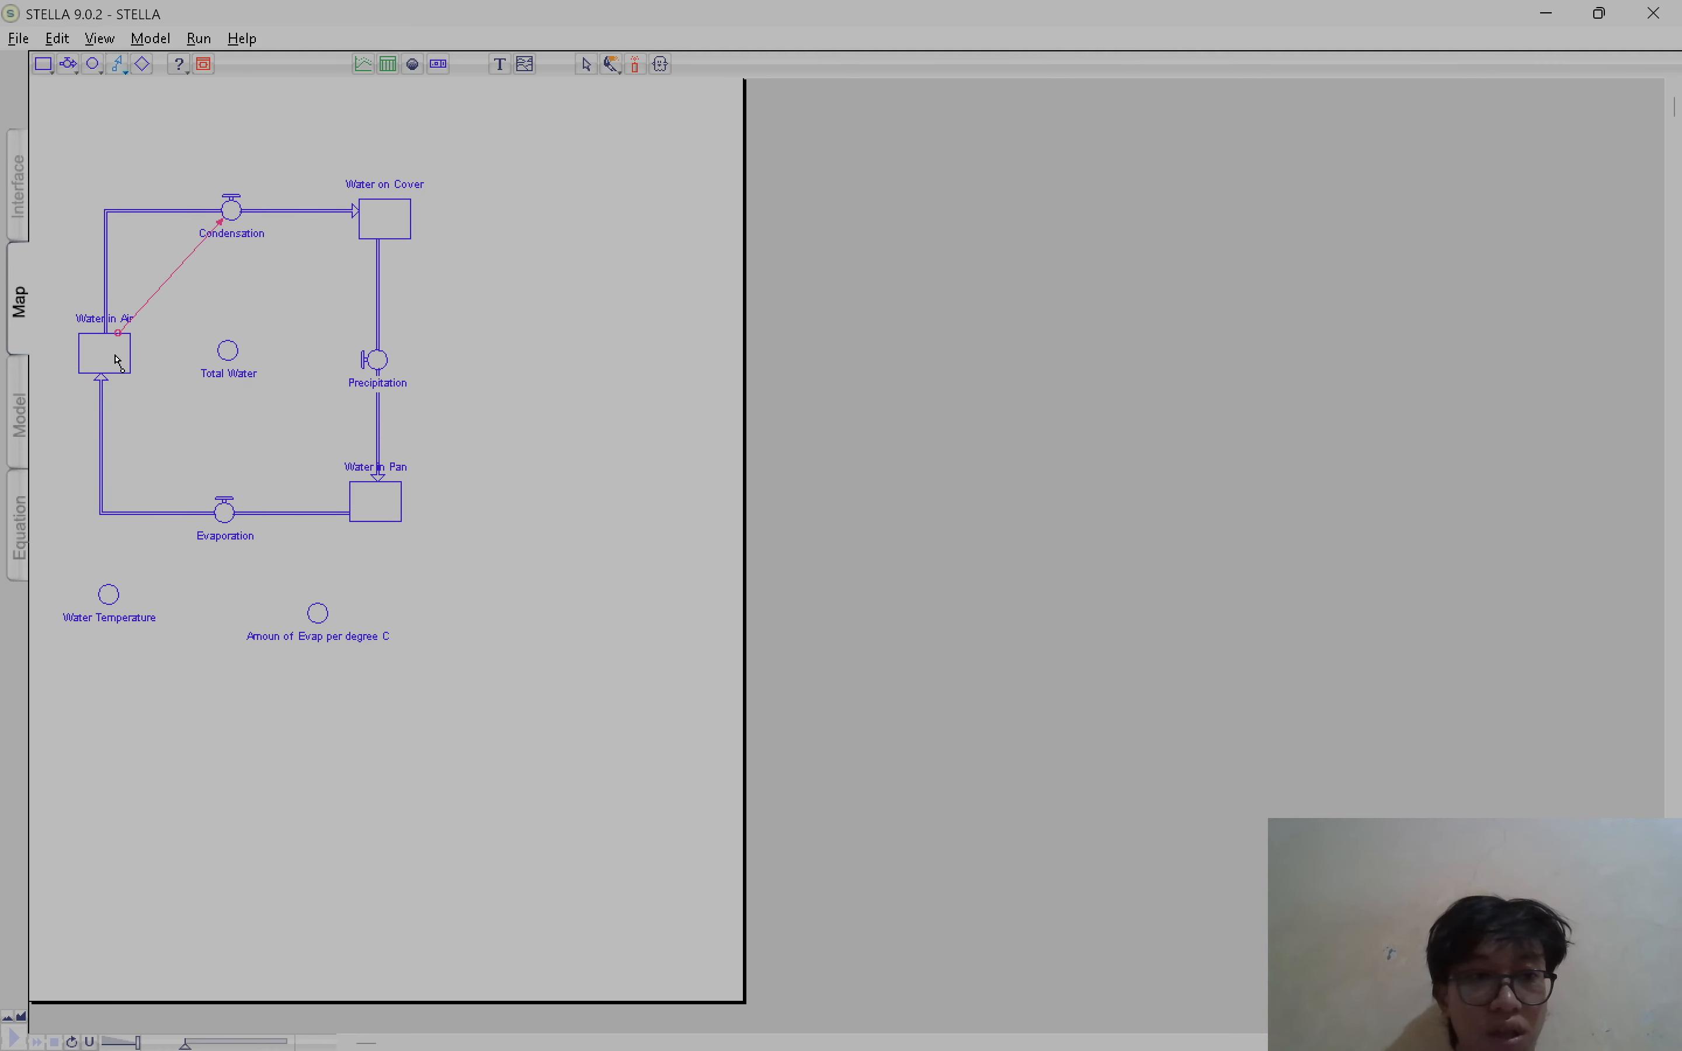
pyautogui.moveTo(120, 362); pyautogui.dragTo(231, 358)
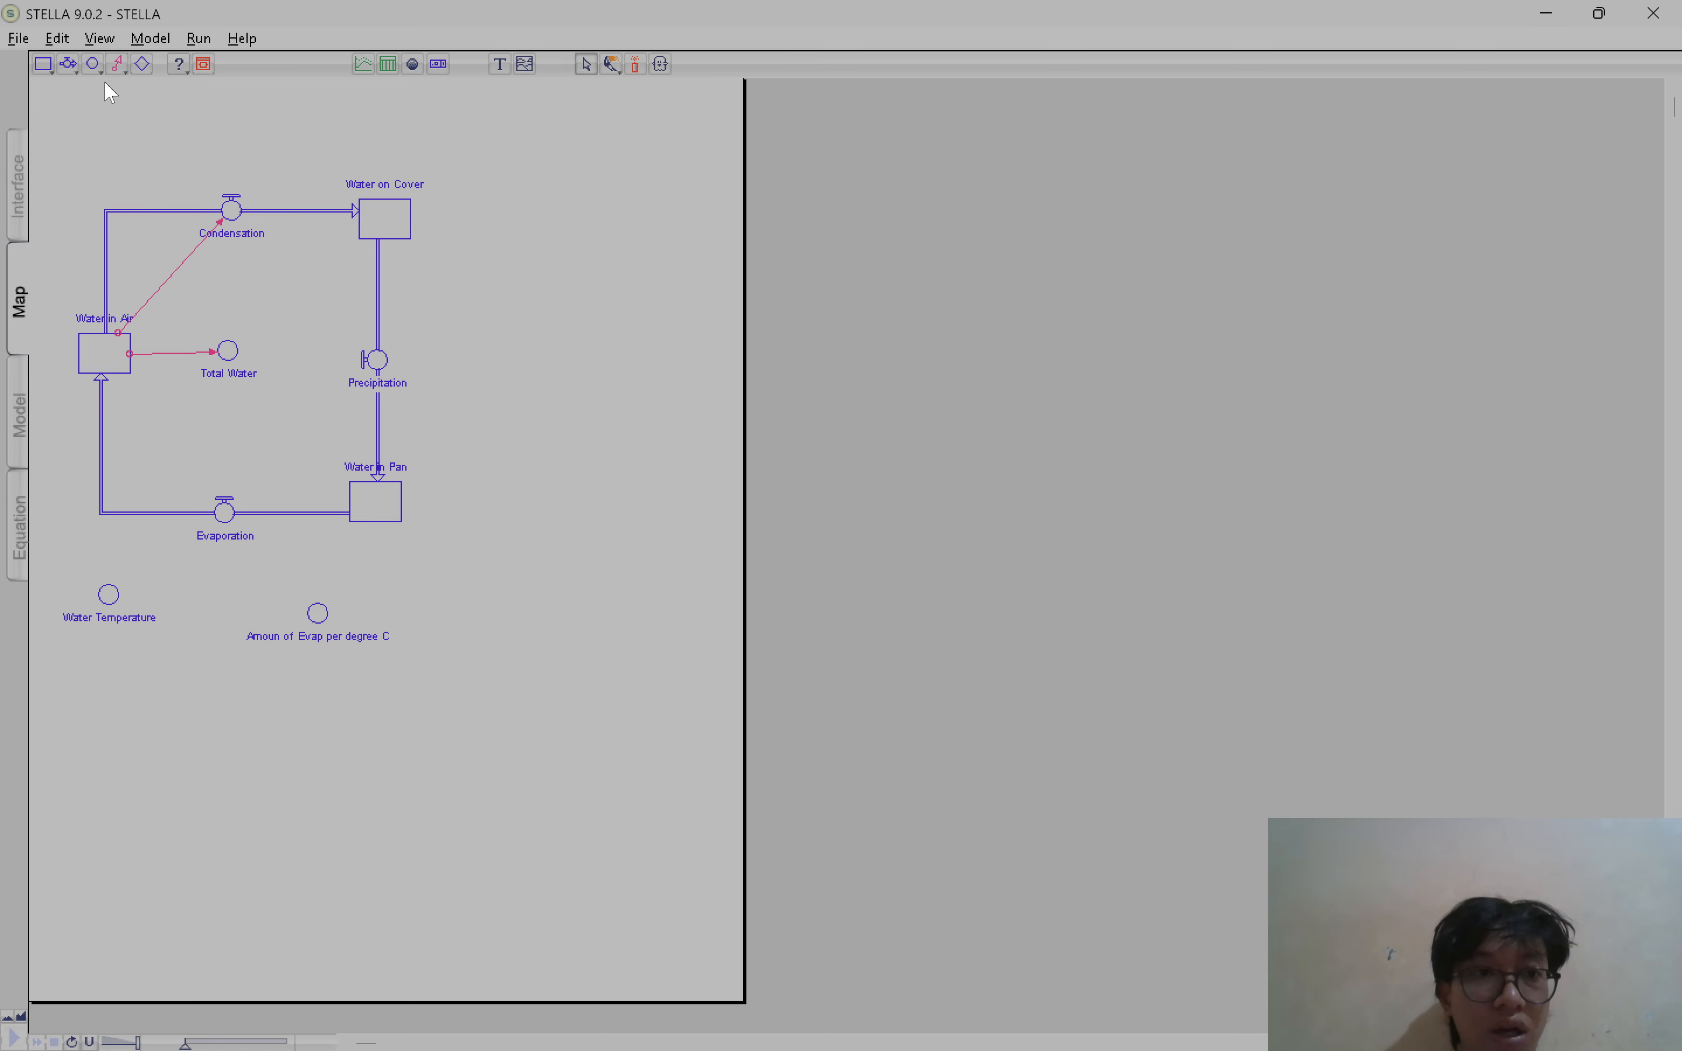
# Draw connectors from the Water on Cover and Water in Pan stocks to the Total Water converter
pyautogui.click(118, 66)
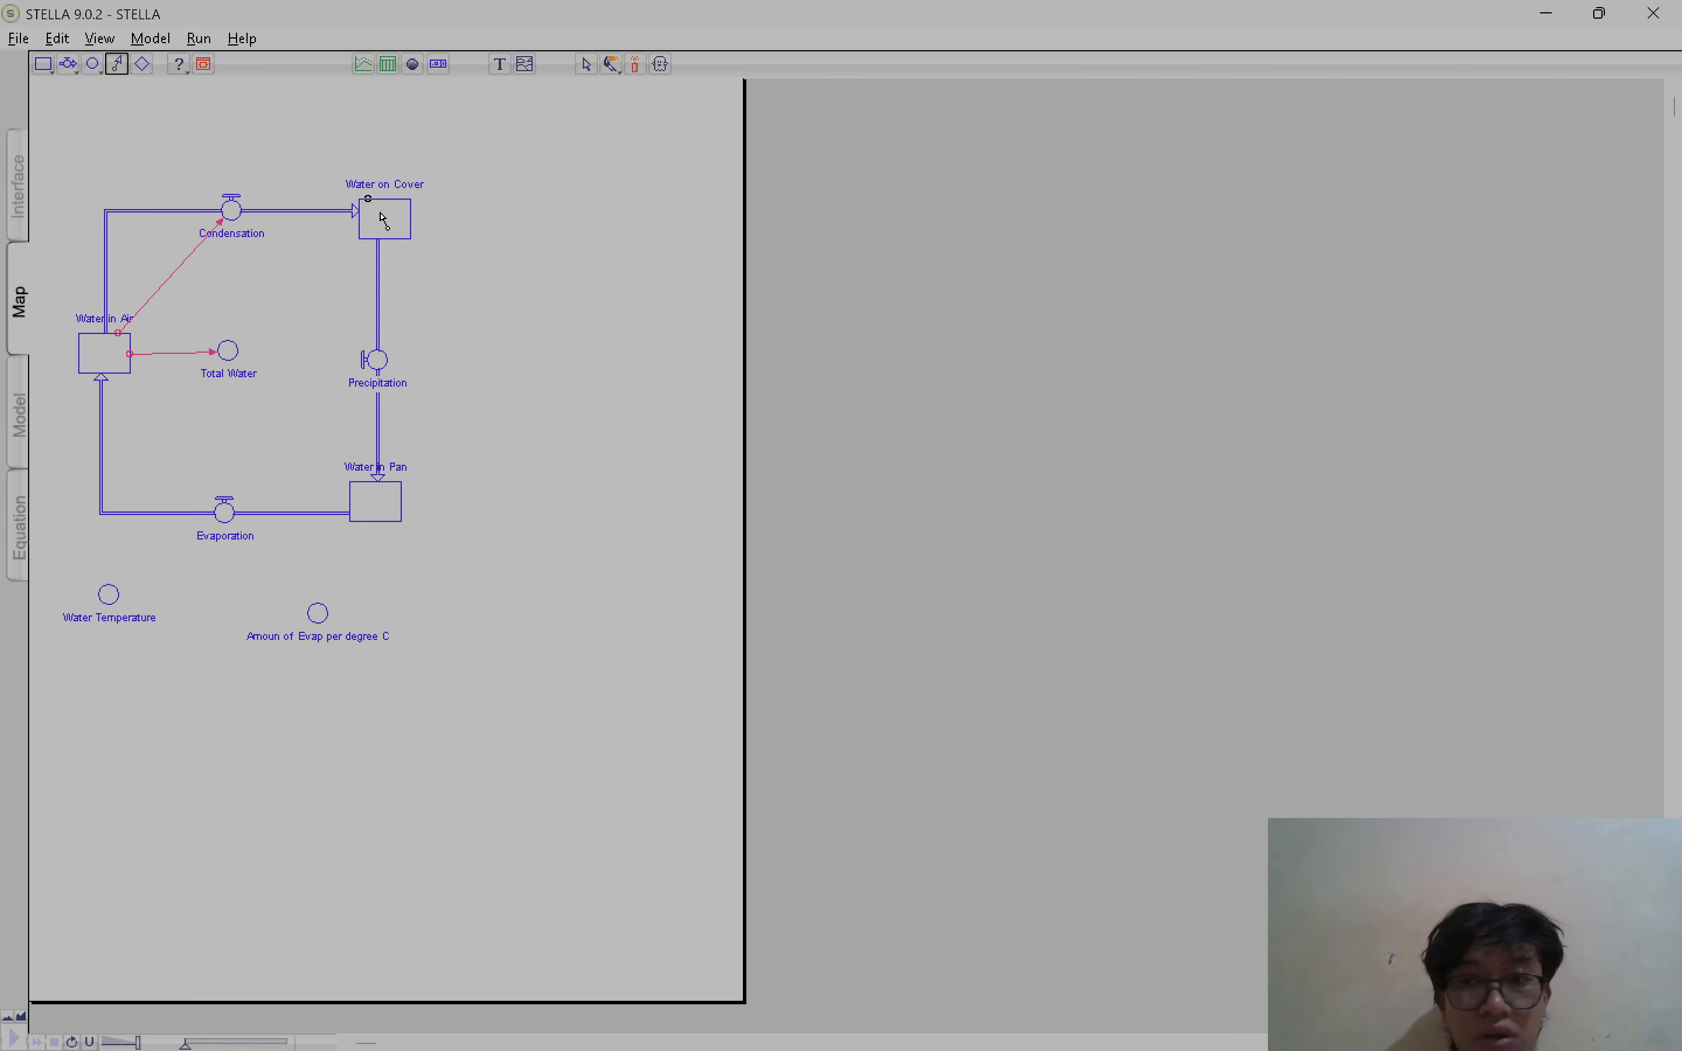
pyautogui.moveTo(383, 219); pyautogui.dragTo(235, 359)
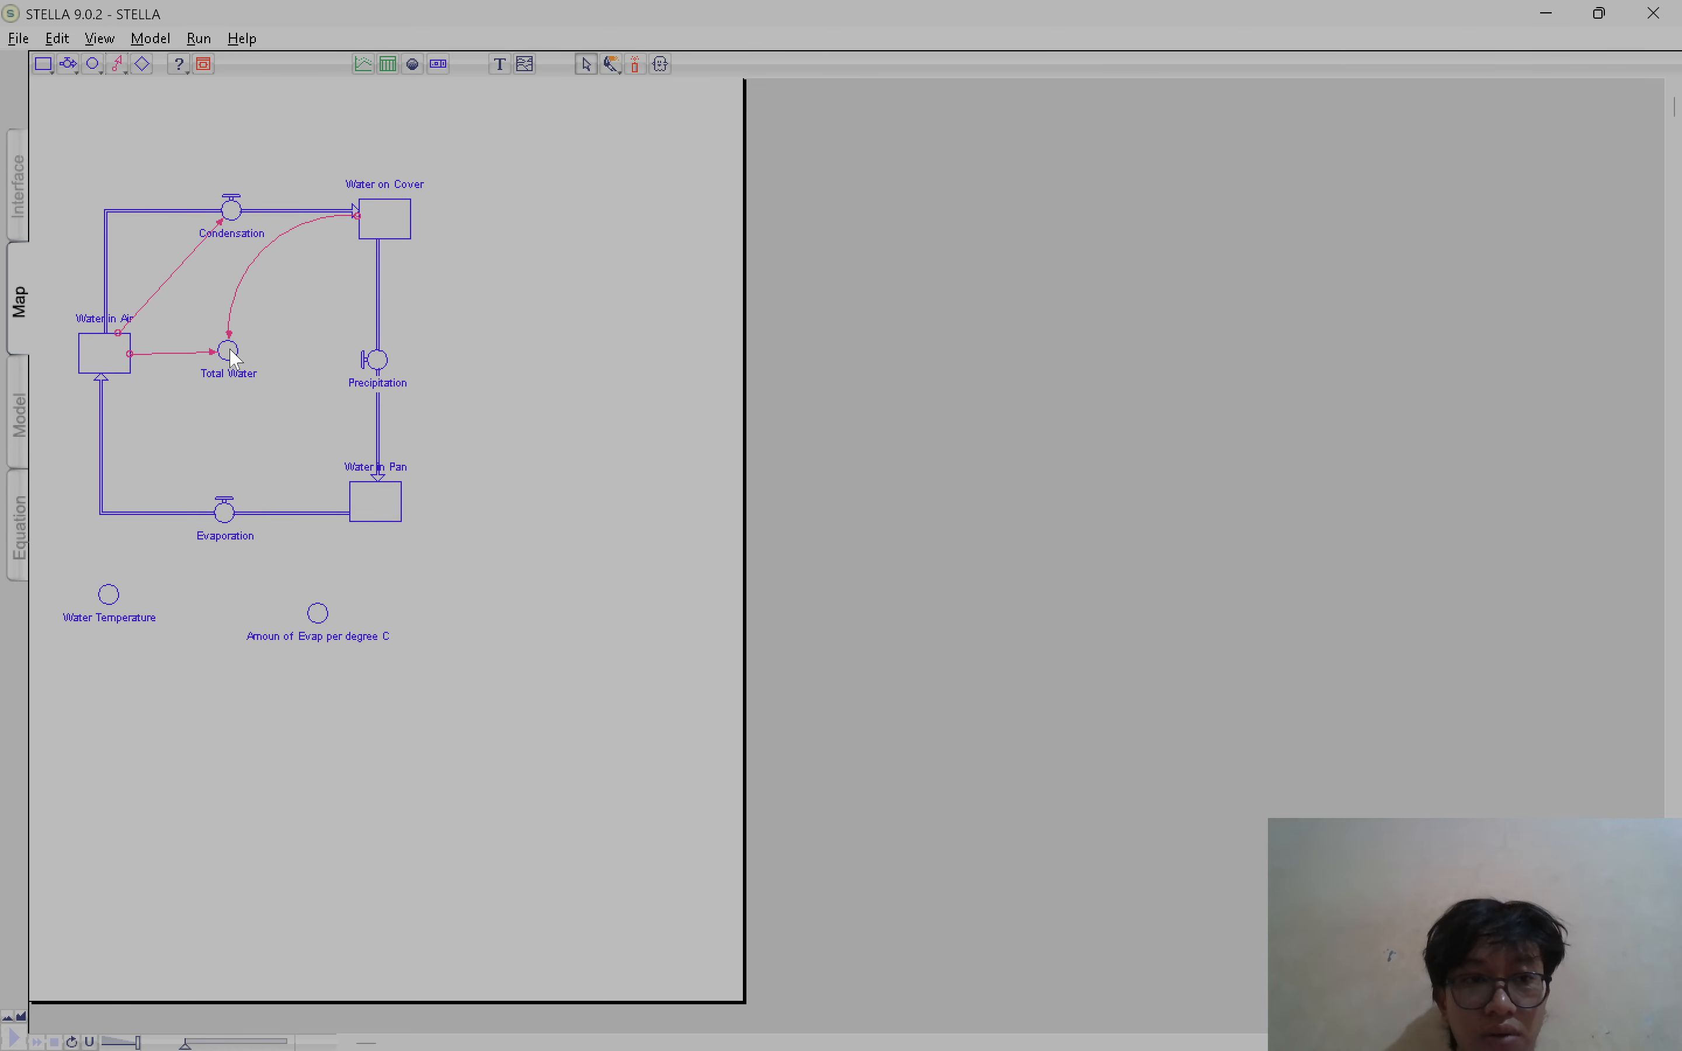
pyautogui.click(116, 66)
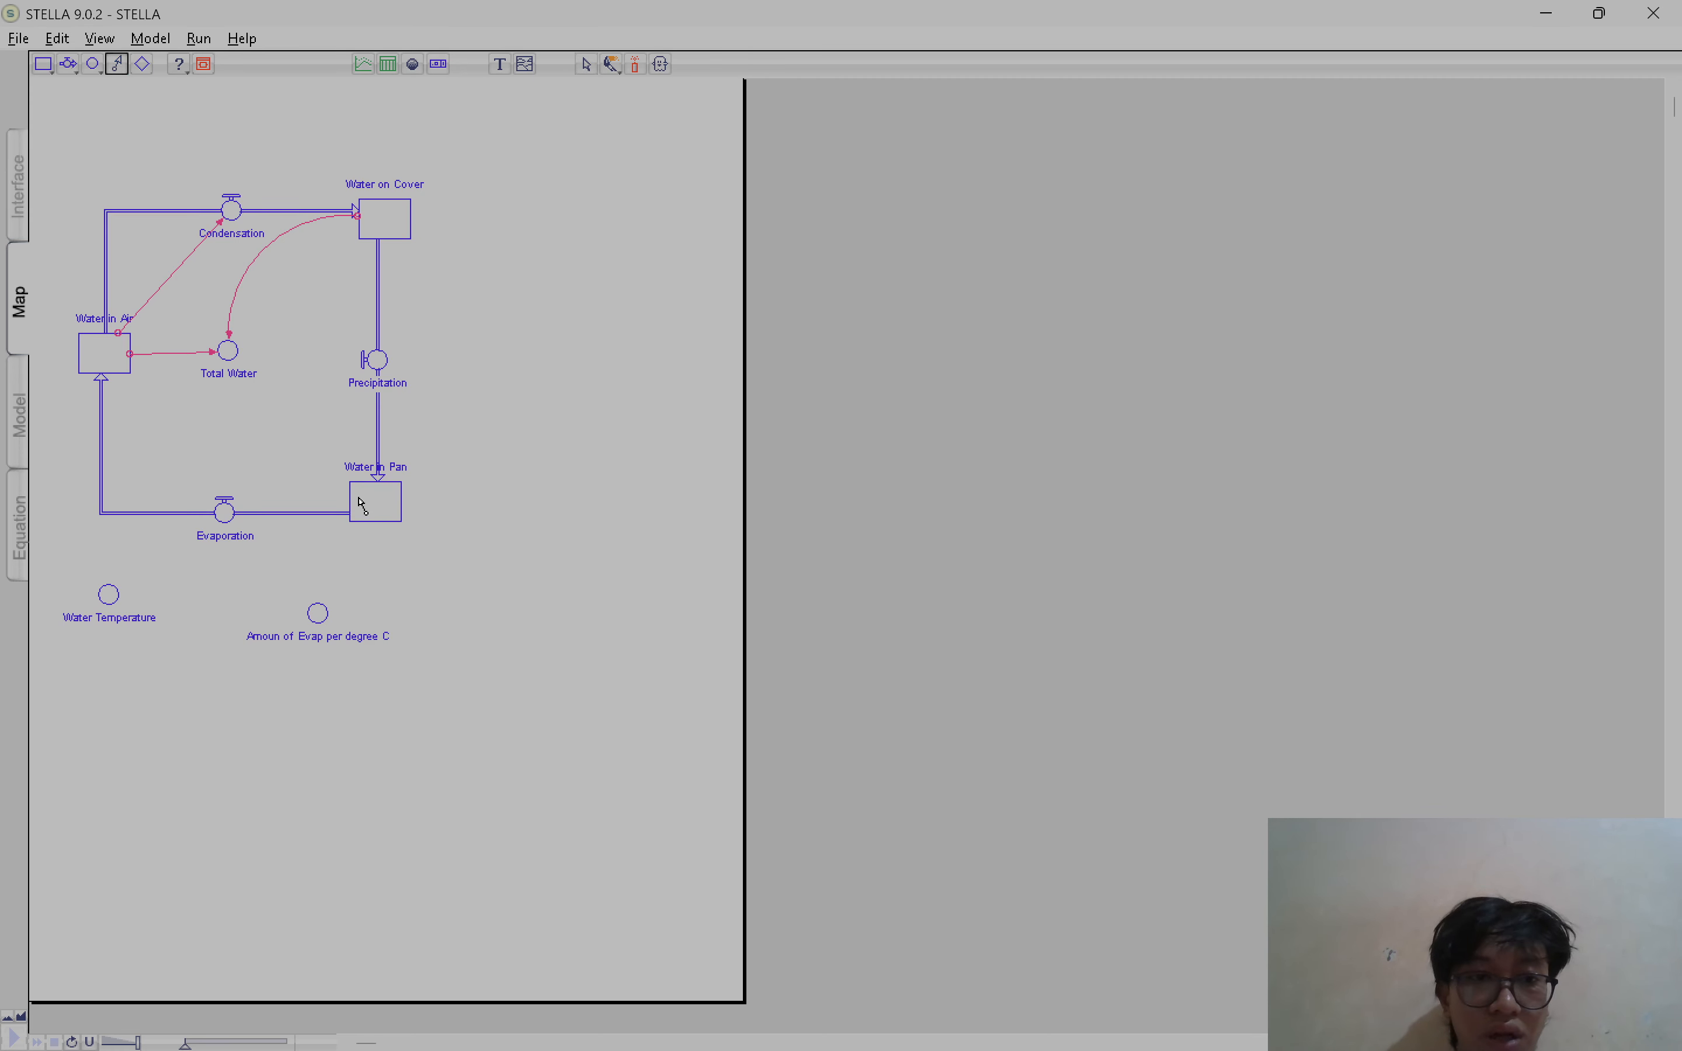
pyautogui.moveTo(361, 504); pyautogui.dragTo(236, 364)
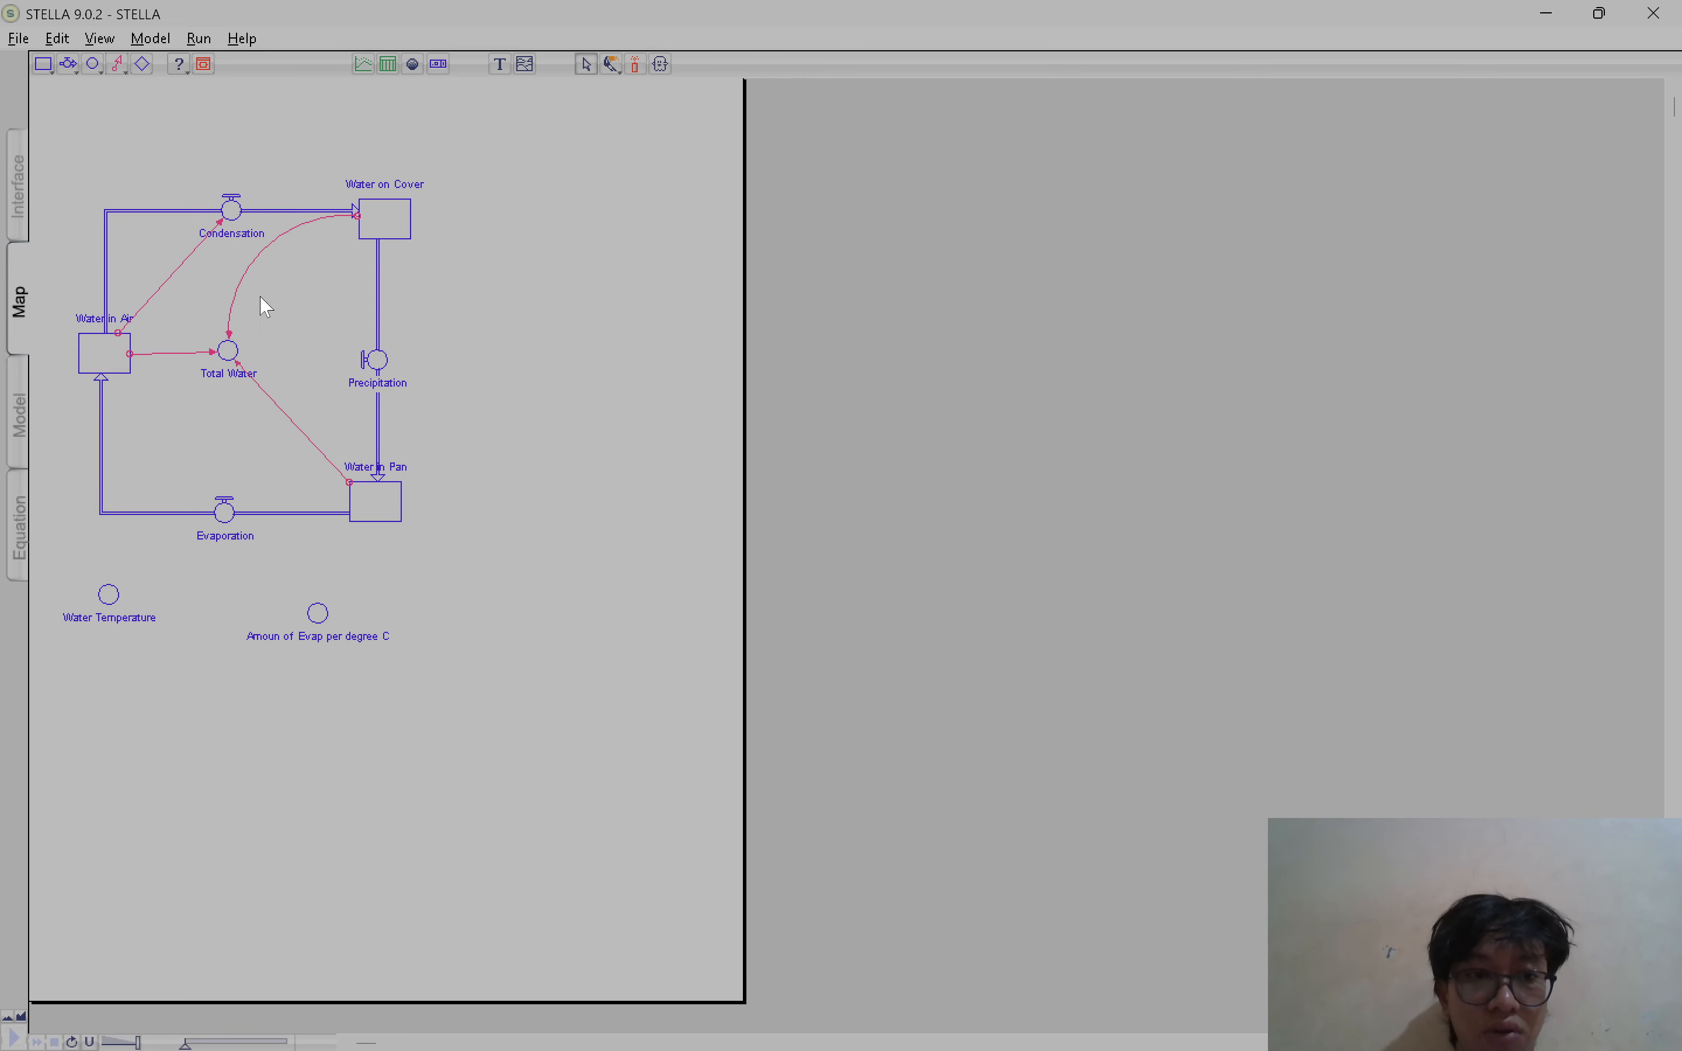
# Draw a connector from the Water on Cover stock to the Precipitation flow
pyautogui.click(116, 65)
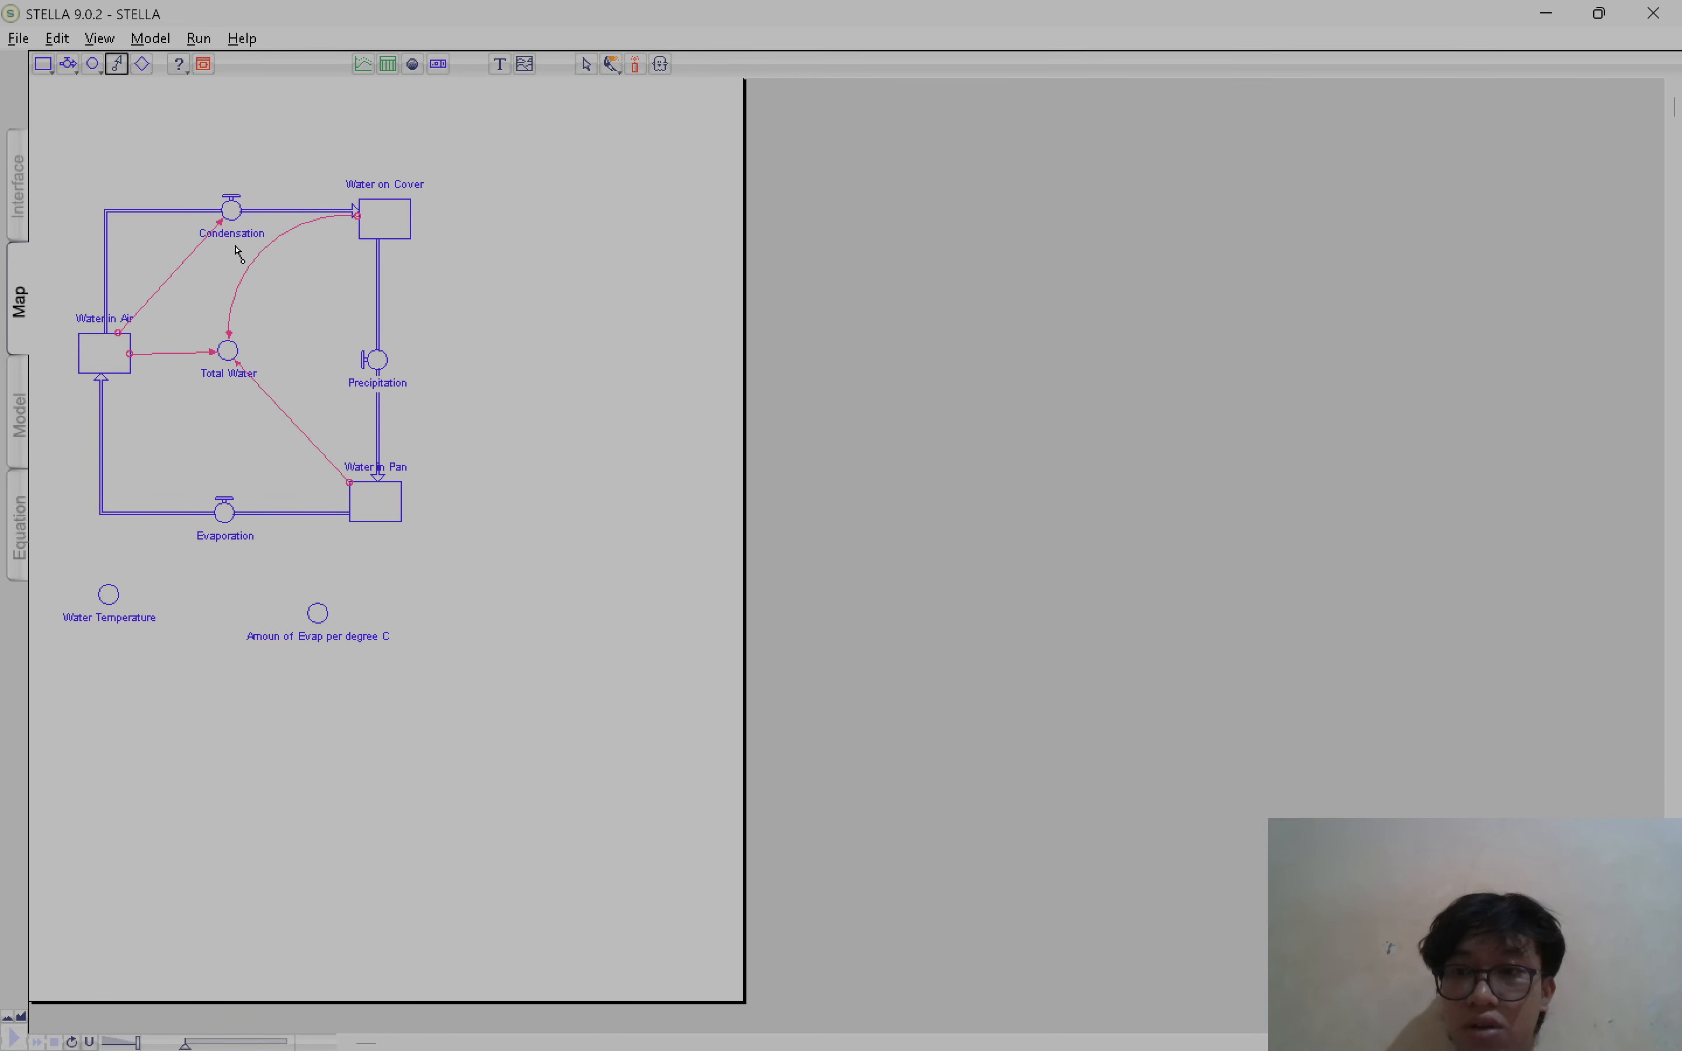
pyautogui.moveTo(405, 235); pyautogui.dragTo(402, 382)
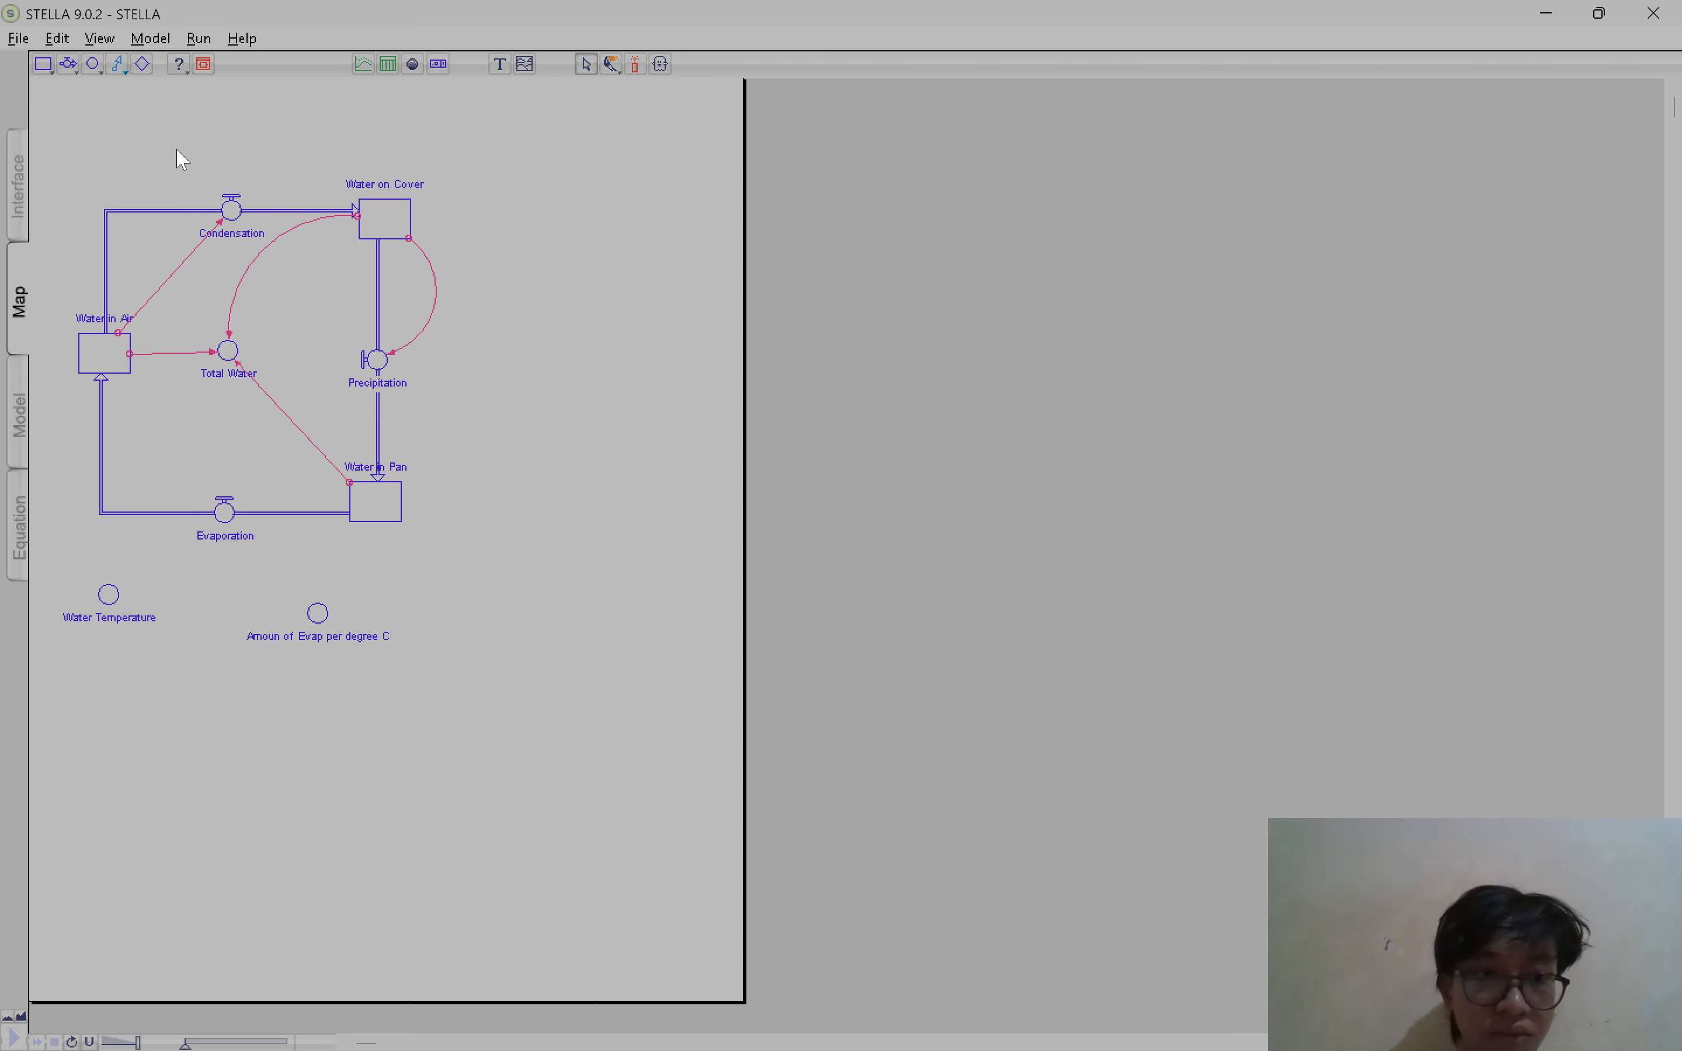
# Draw connectors from the Water Temperature and "Amoun of Evap per degree C" converters to the Evaporation flow
pyautogui.click(120, 65)
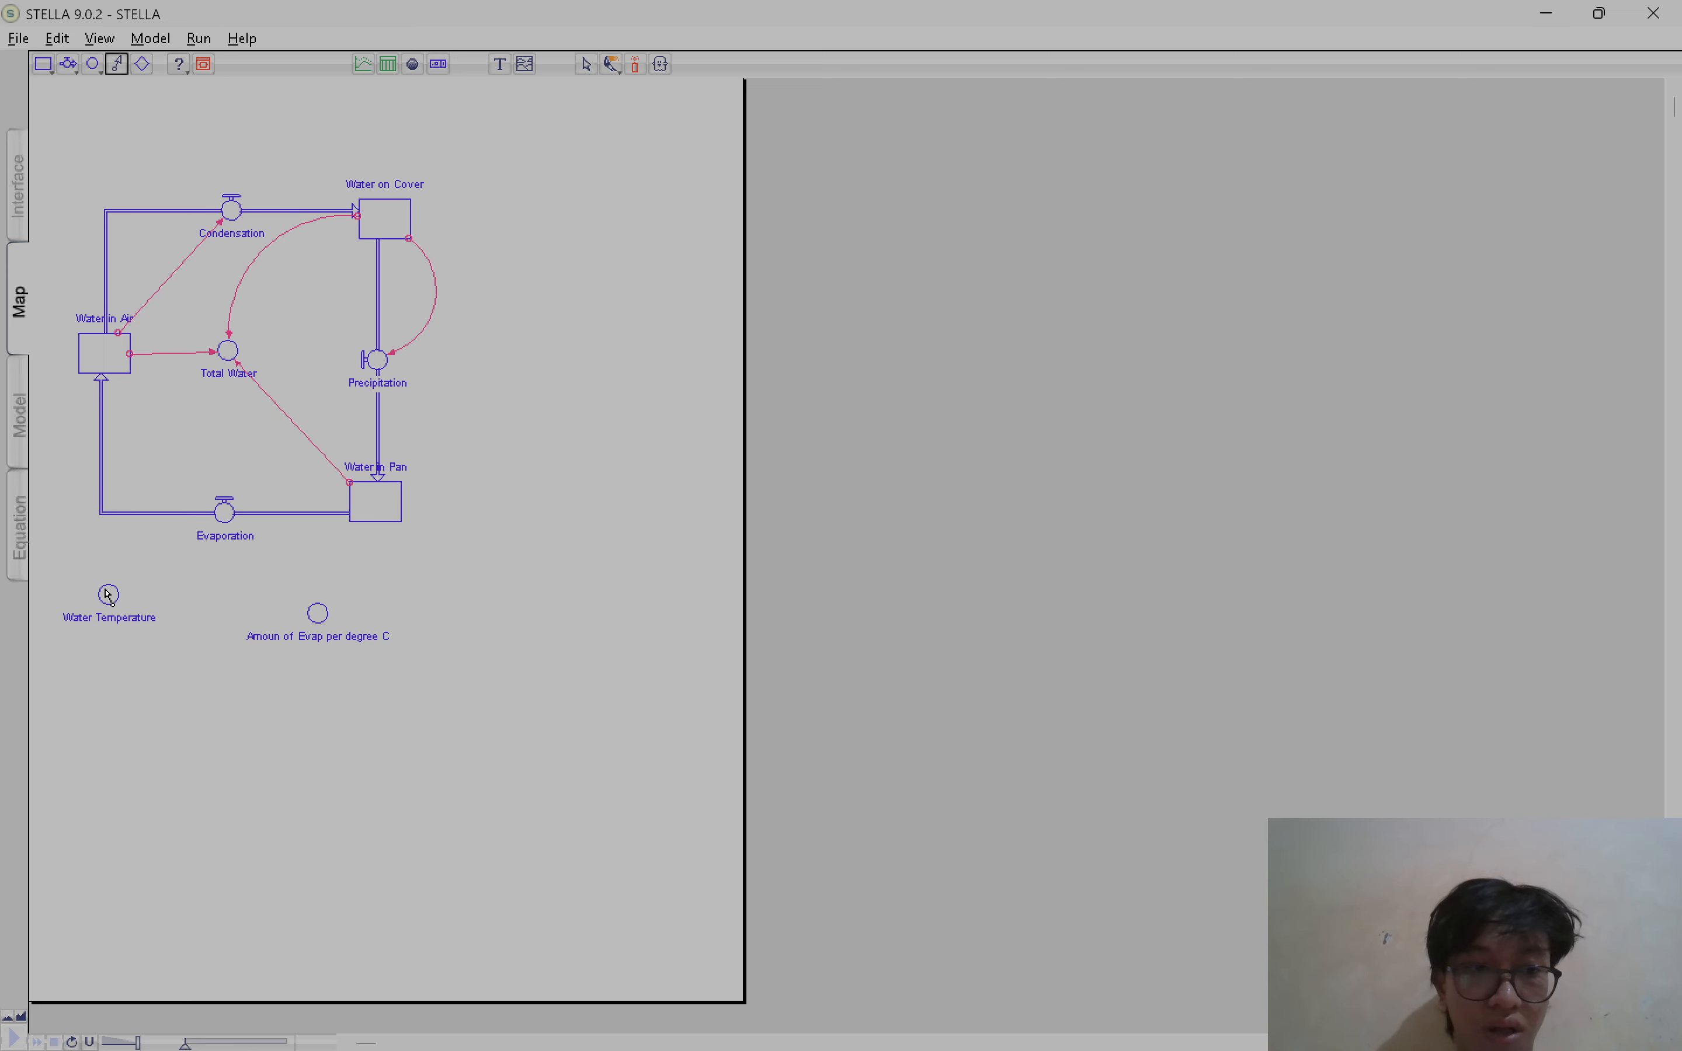
pyautogui.moveTo(143, 578); pyautogui.dragTo(223, 527)
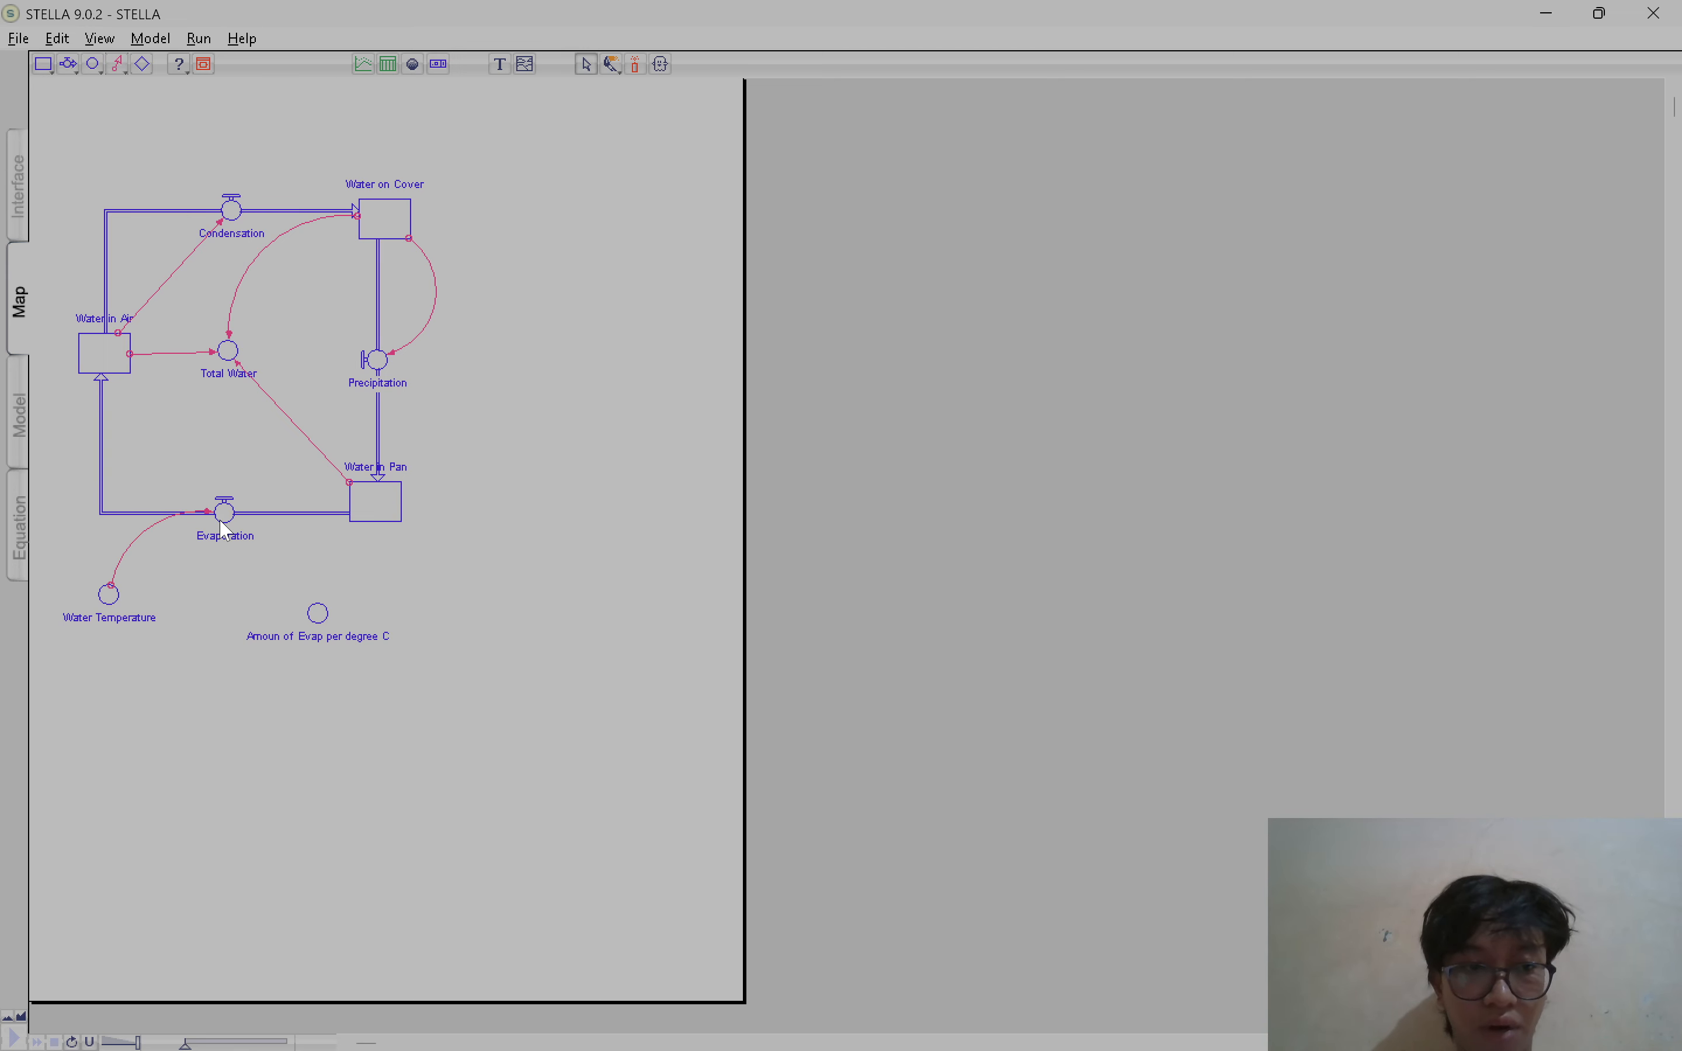
pyautogui.click(120, 66)
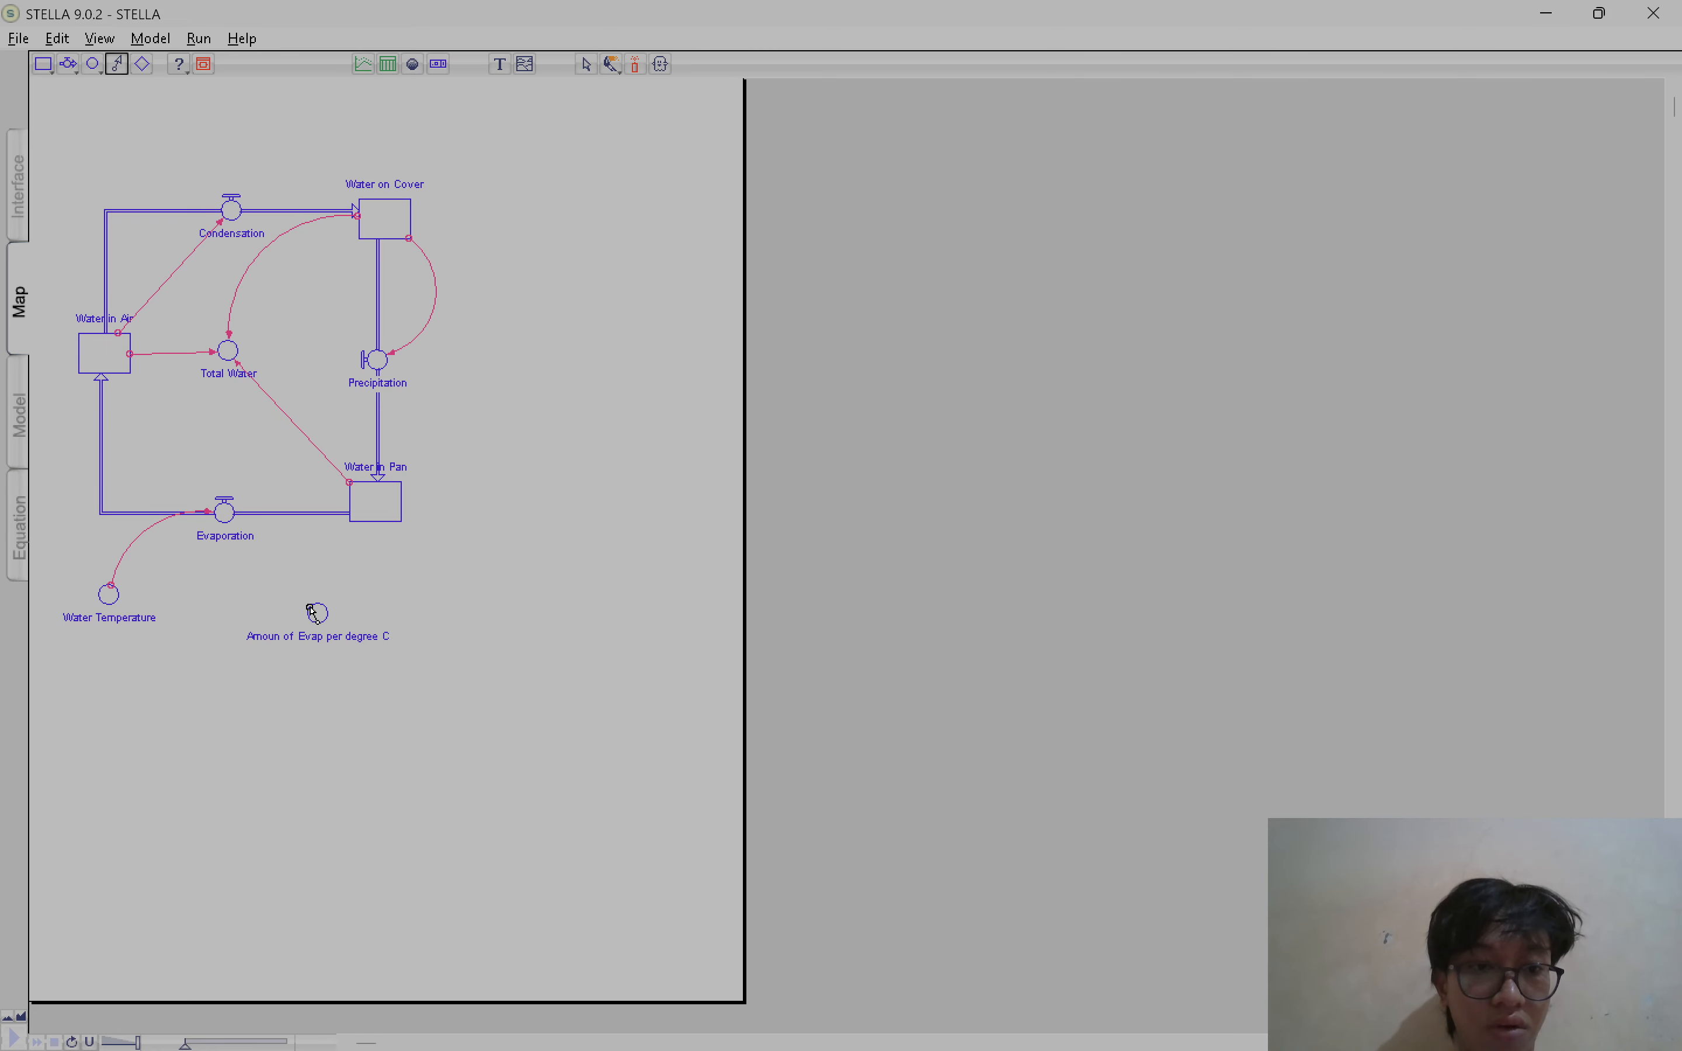
pyautogui.moveTo(313, 613); pyautogui.dragTo(228, 518)
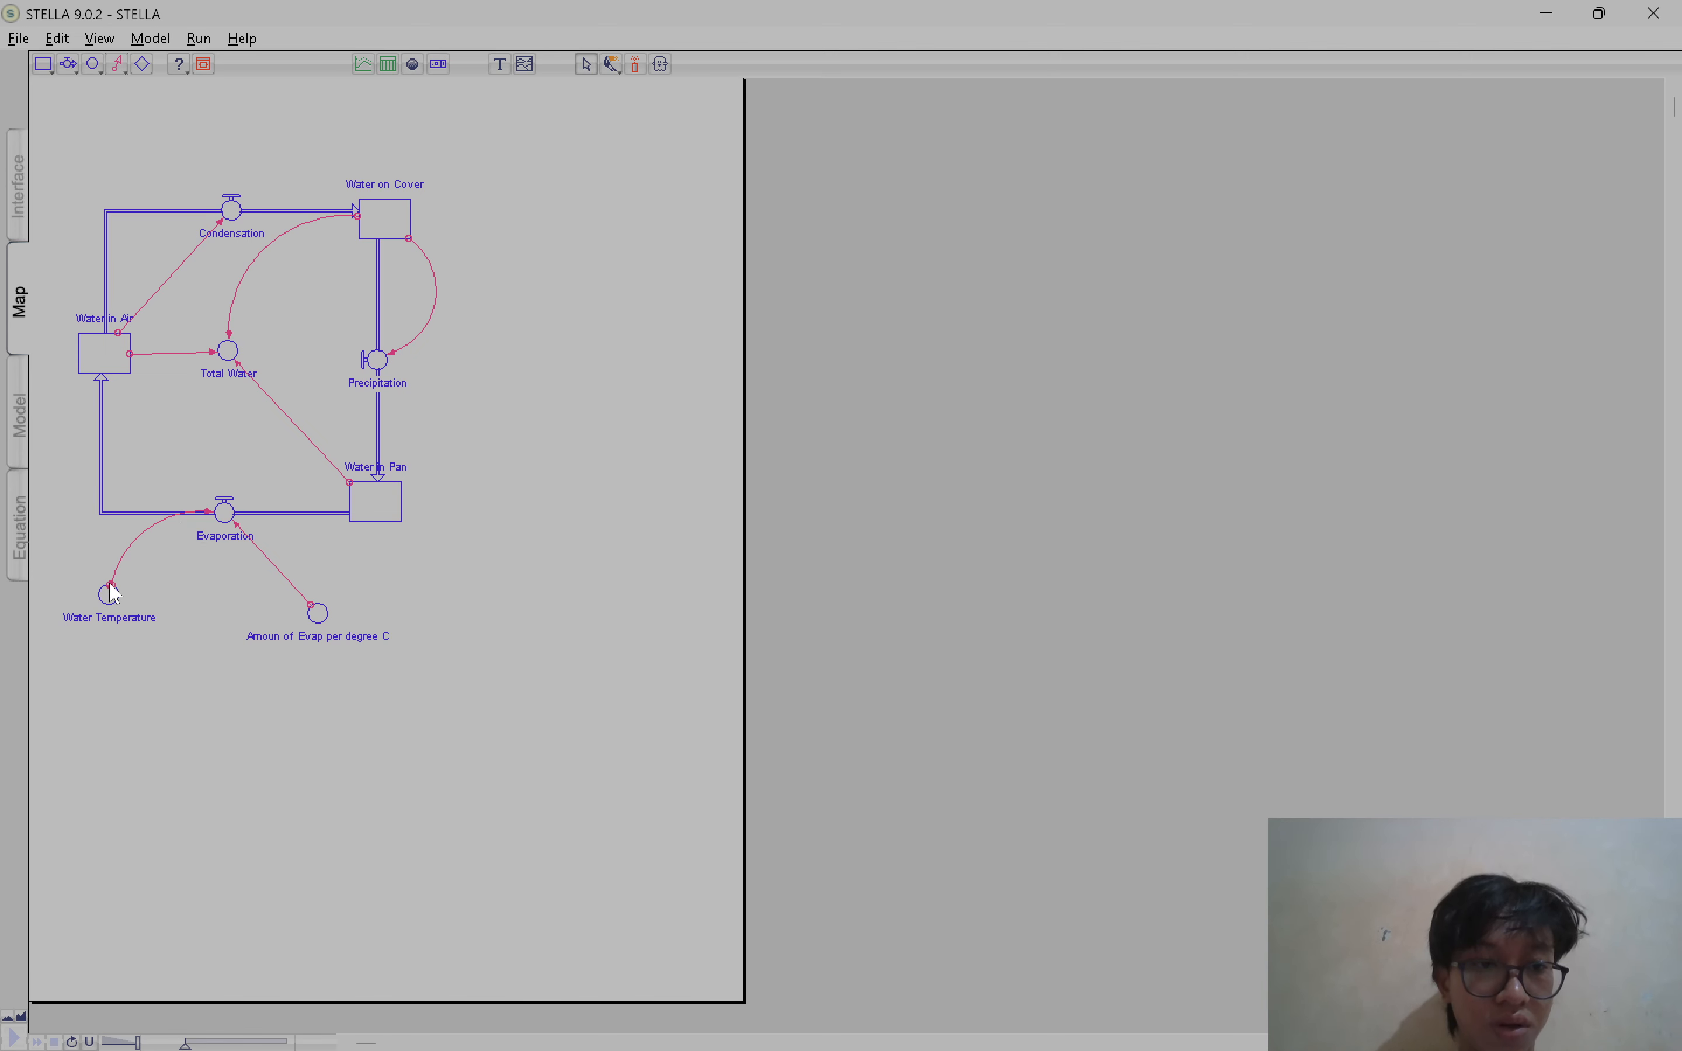
# Bend the connectors into Evaporation, those from Water in Pan and Water in Air to Total Water, and the Condensation connector into smooth arcs
pyautogui.moveTo(109, 584)
pyautogui.mouseDown()
pyautogui.moveTo(178, 614)
pyautogui.moveTo(115, 573)
pyautogui.moveTo(114, 589)
pyautogui.mouseUp()
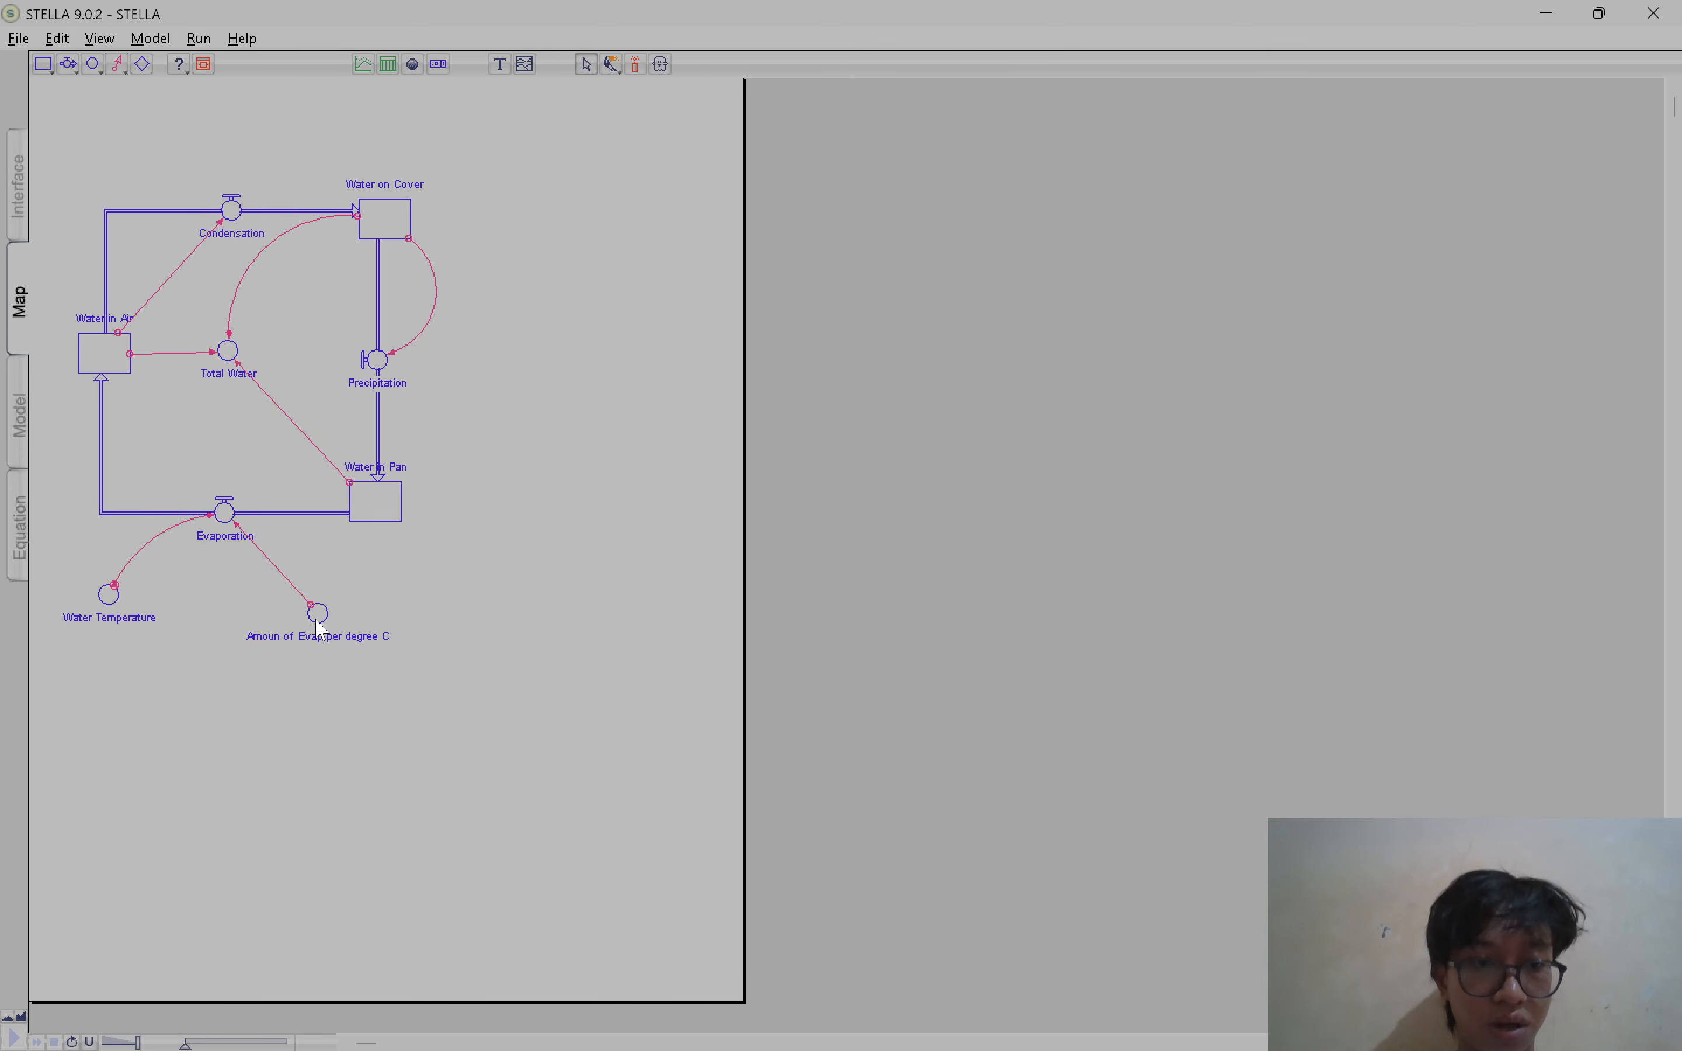
pyautogui.moveTo(318, 613)
pyautogui.mouseDown()
pyautogui.moveTo(323, 595)
pyautogui.moveTo(327, 620)
pyautogui.mouseUp()
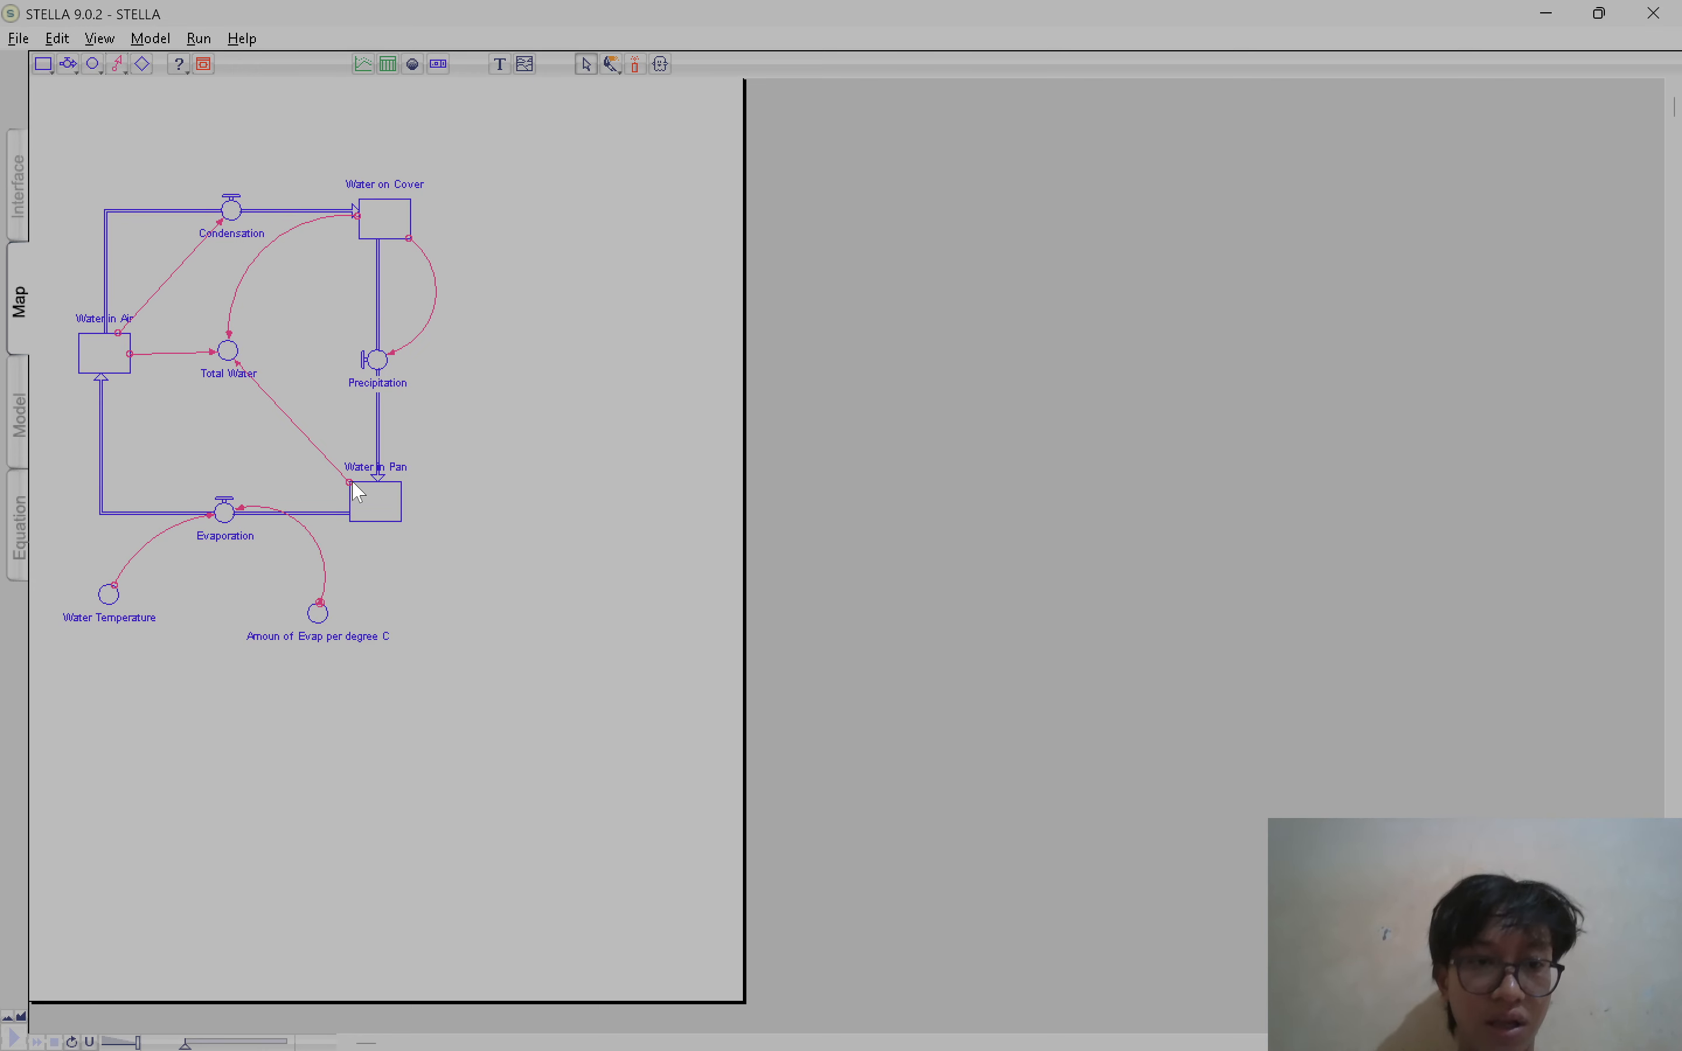
pyautogui.moveTo(356, 490); pyautogui.dragTo(350, 496)
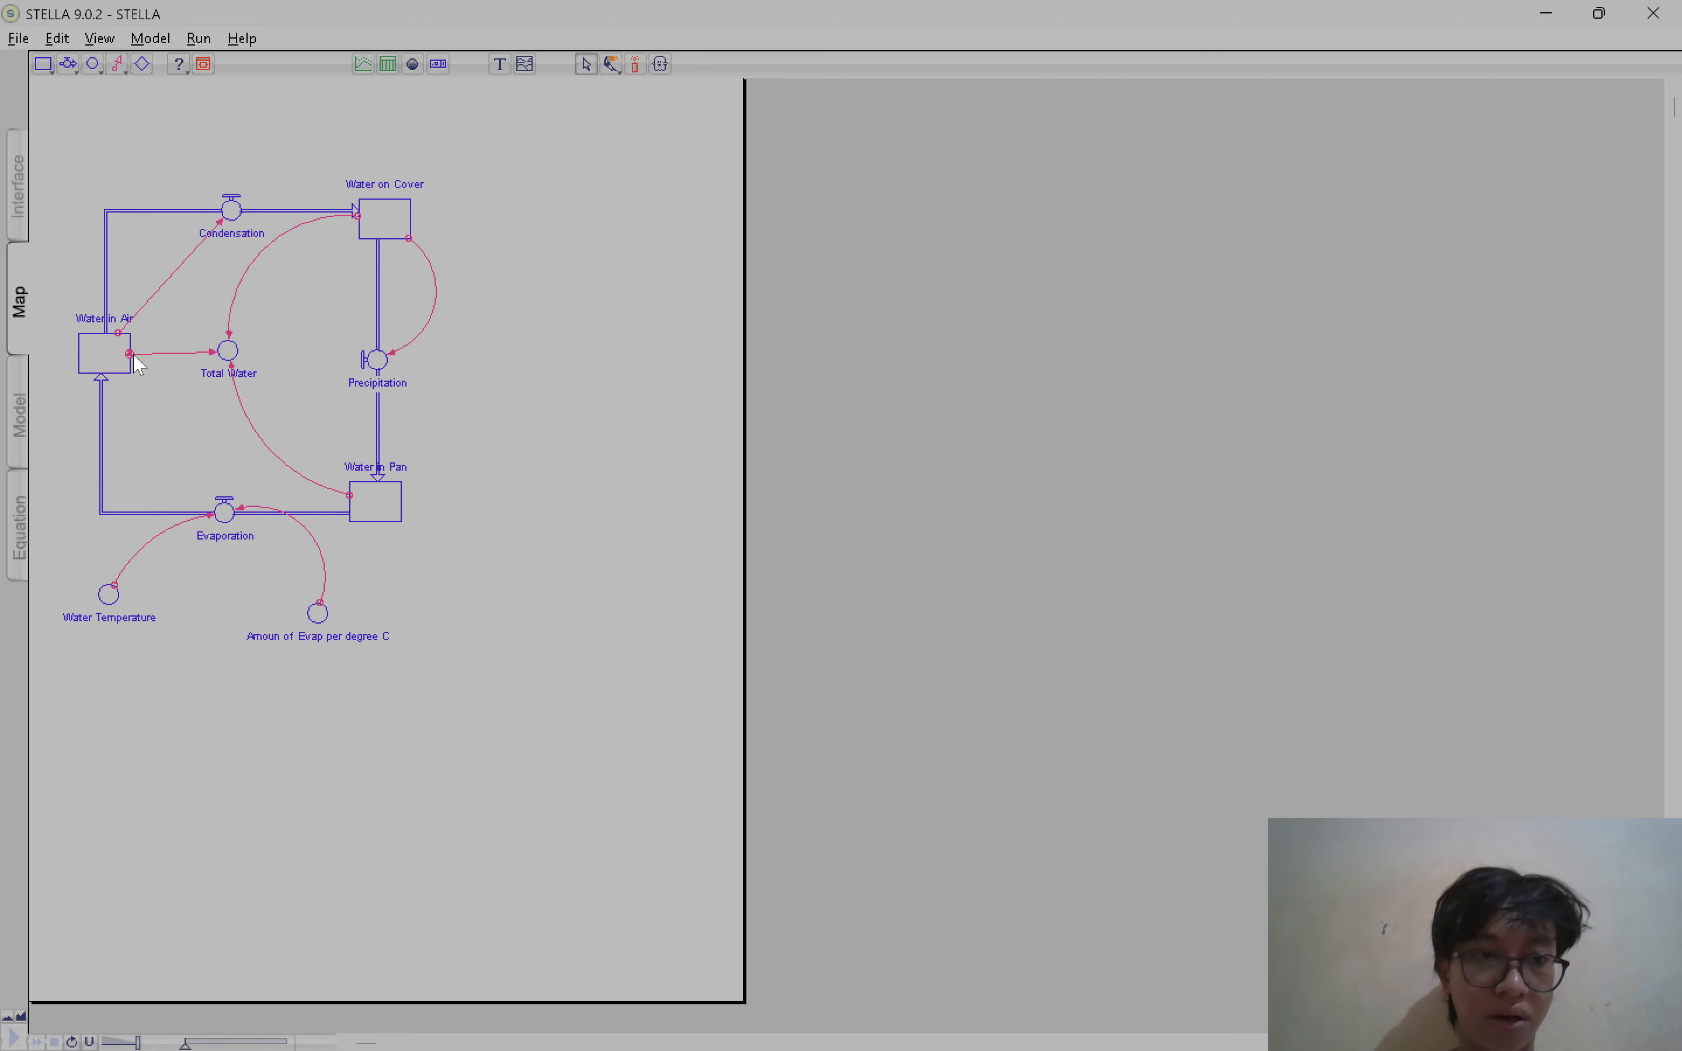
pyautogui.moveTo(139, 366); pyautogui.dragTo(132, 340)
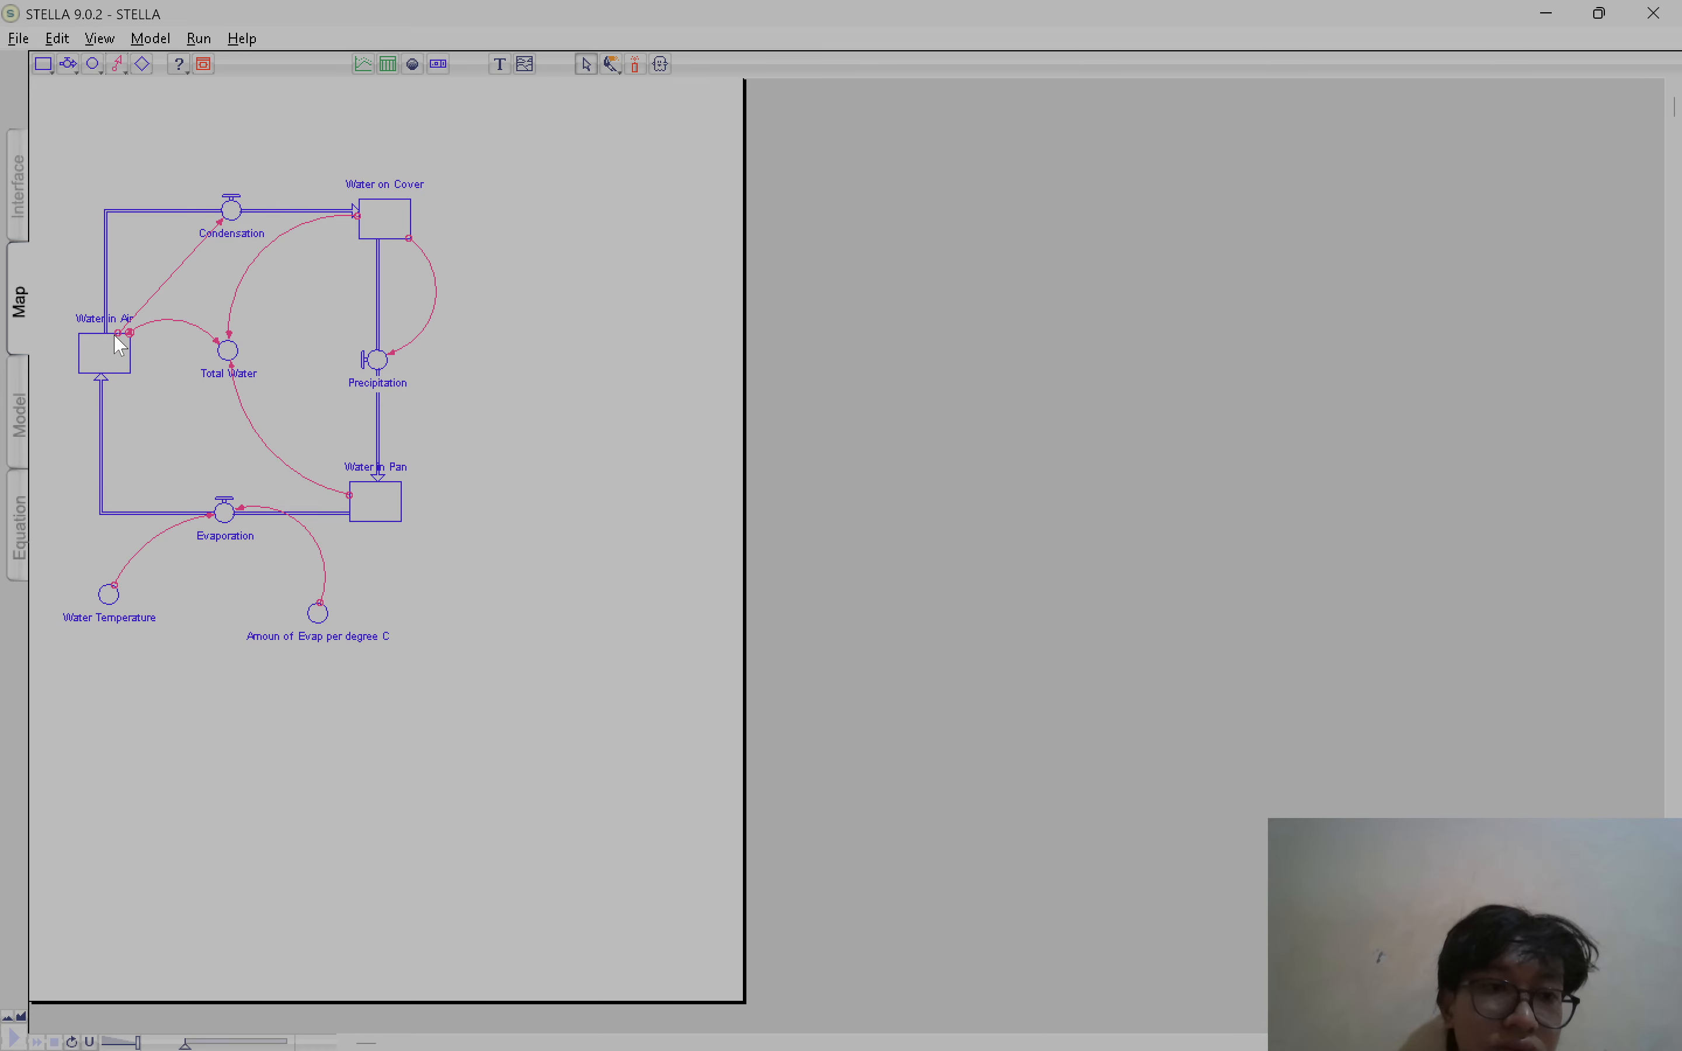
pyautogui.moveTo(120, 335); pyautogui.dragTo(108, 333)
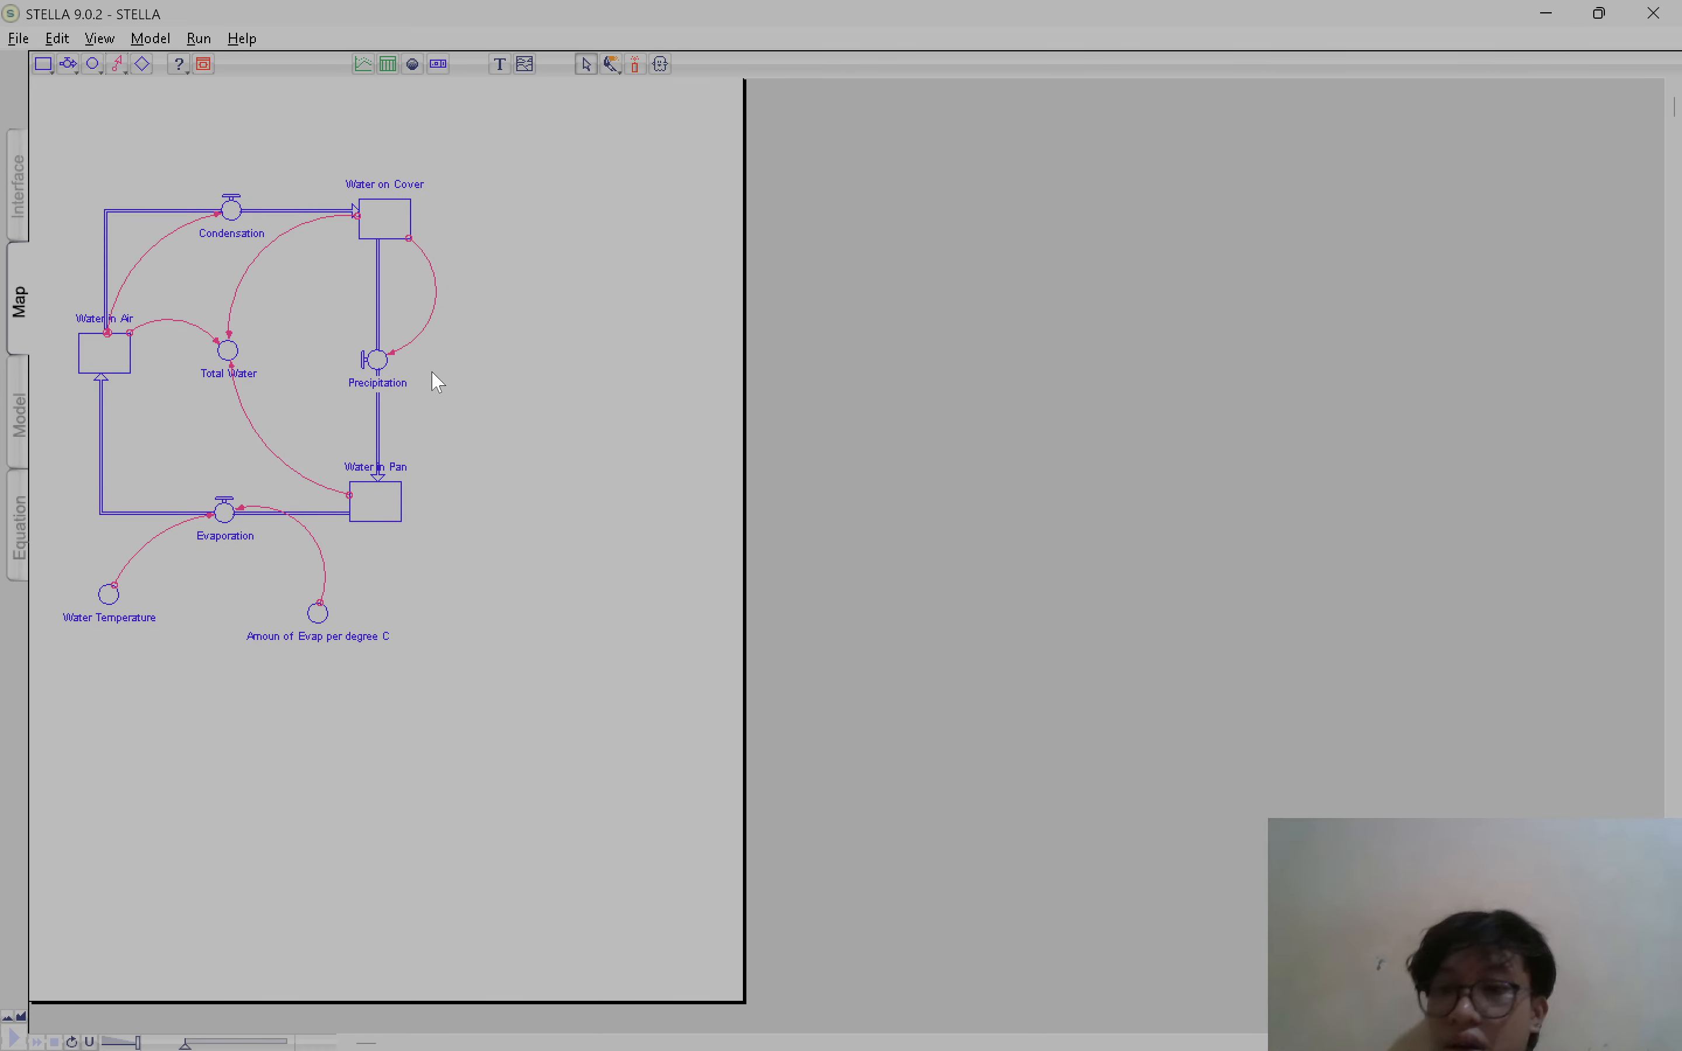
# Switch to the Model layer and set the initial value of the Water in Air stock to 0
pyautogui.click(21, 400)
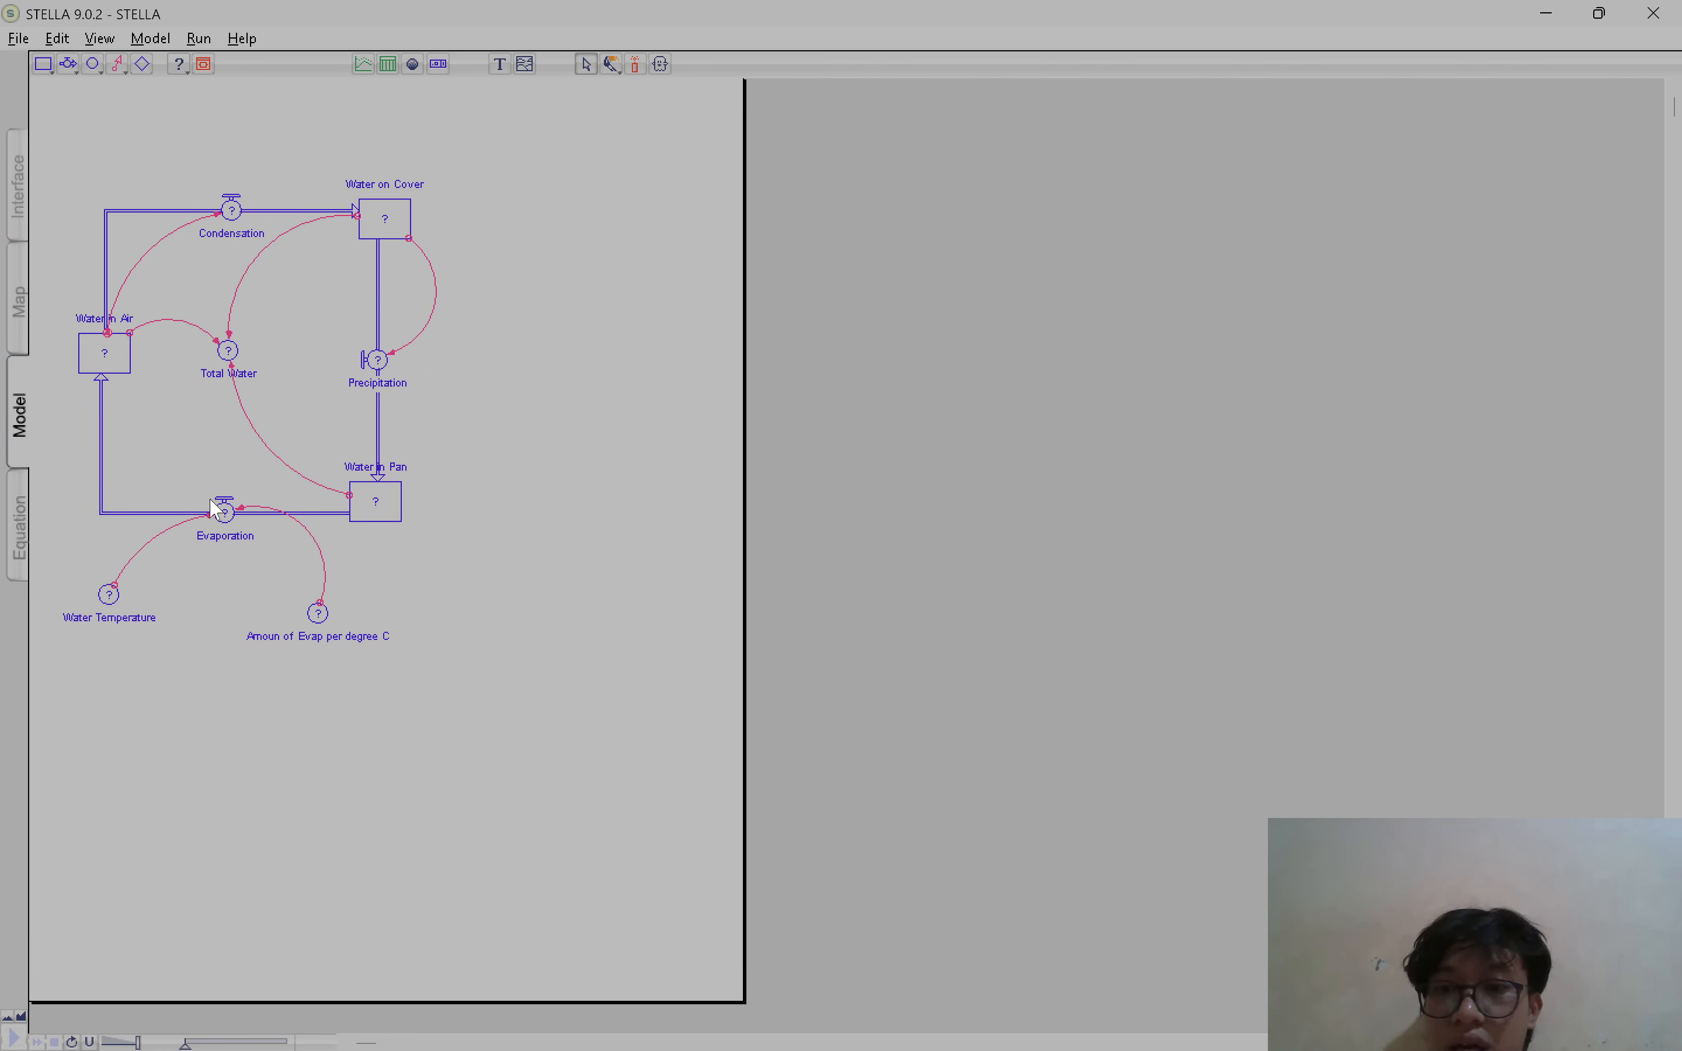
pyautogui.doubleClick(108, 354)
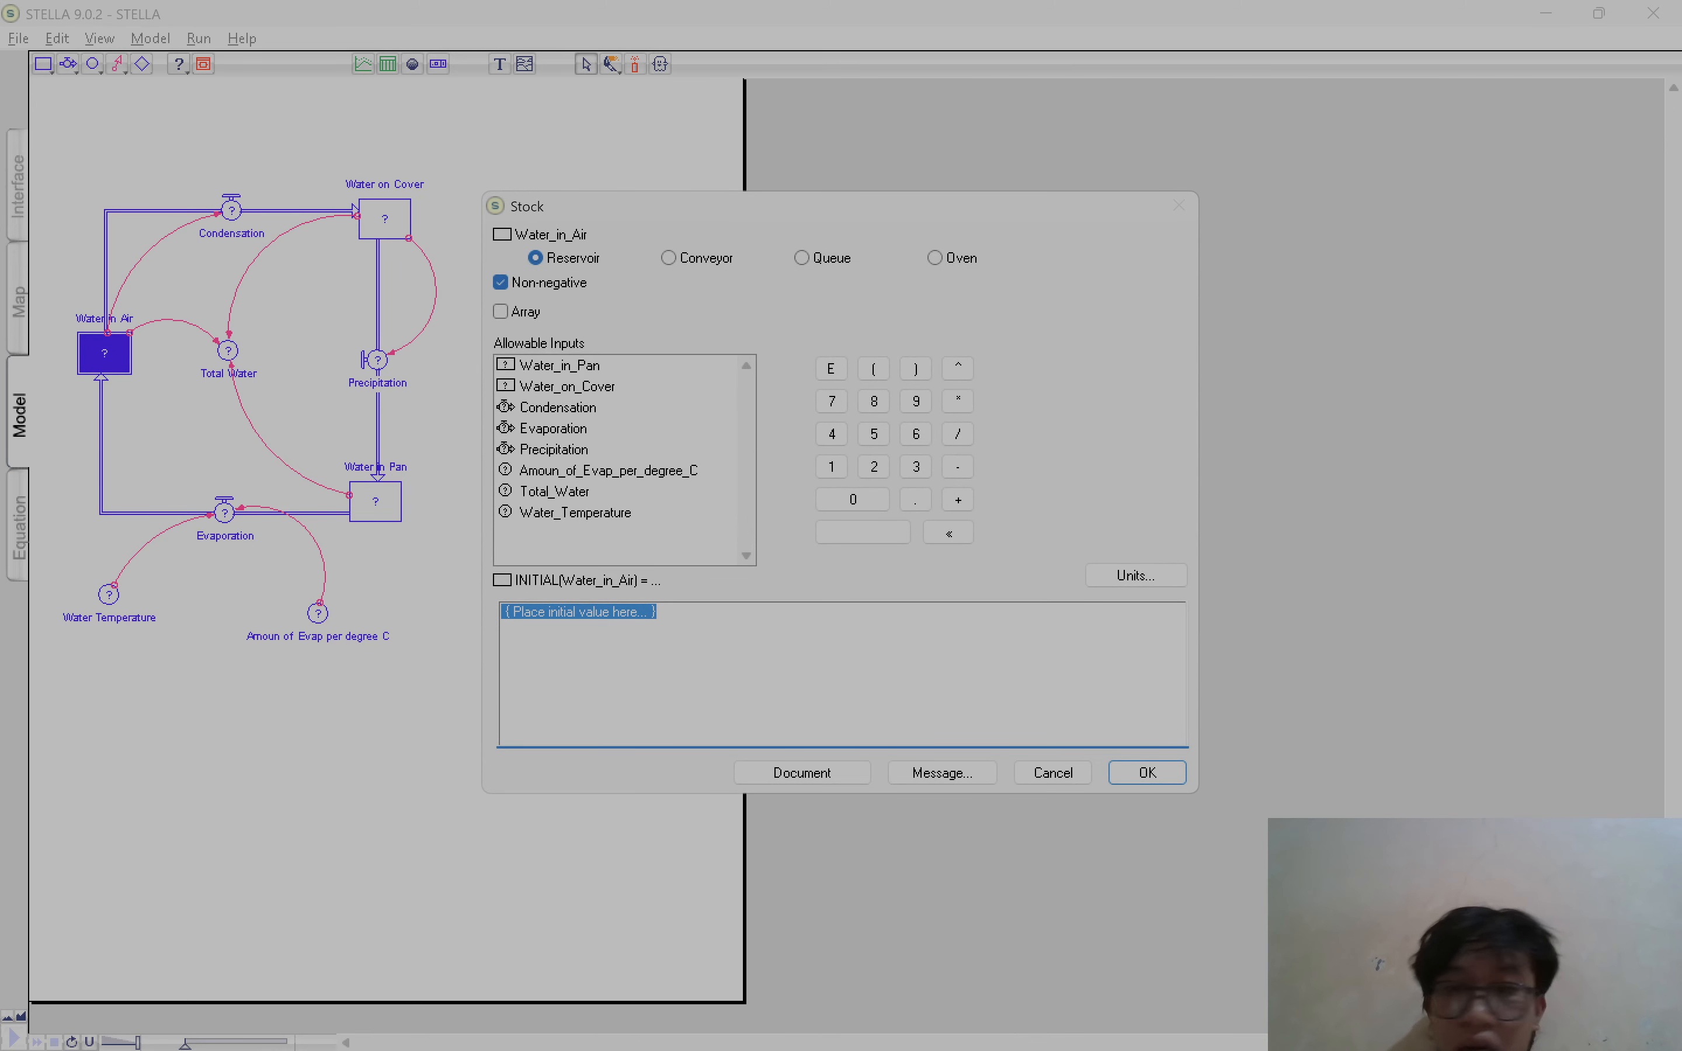
pyautogui.write('0')
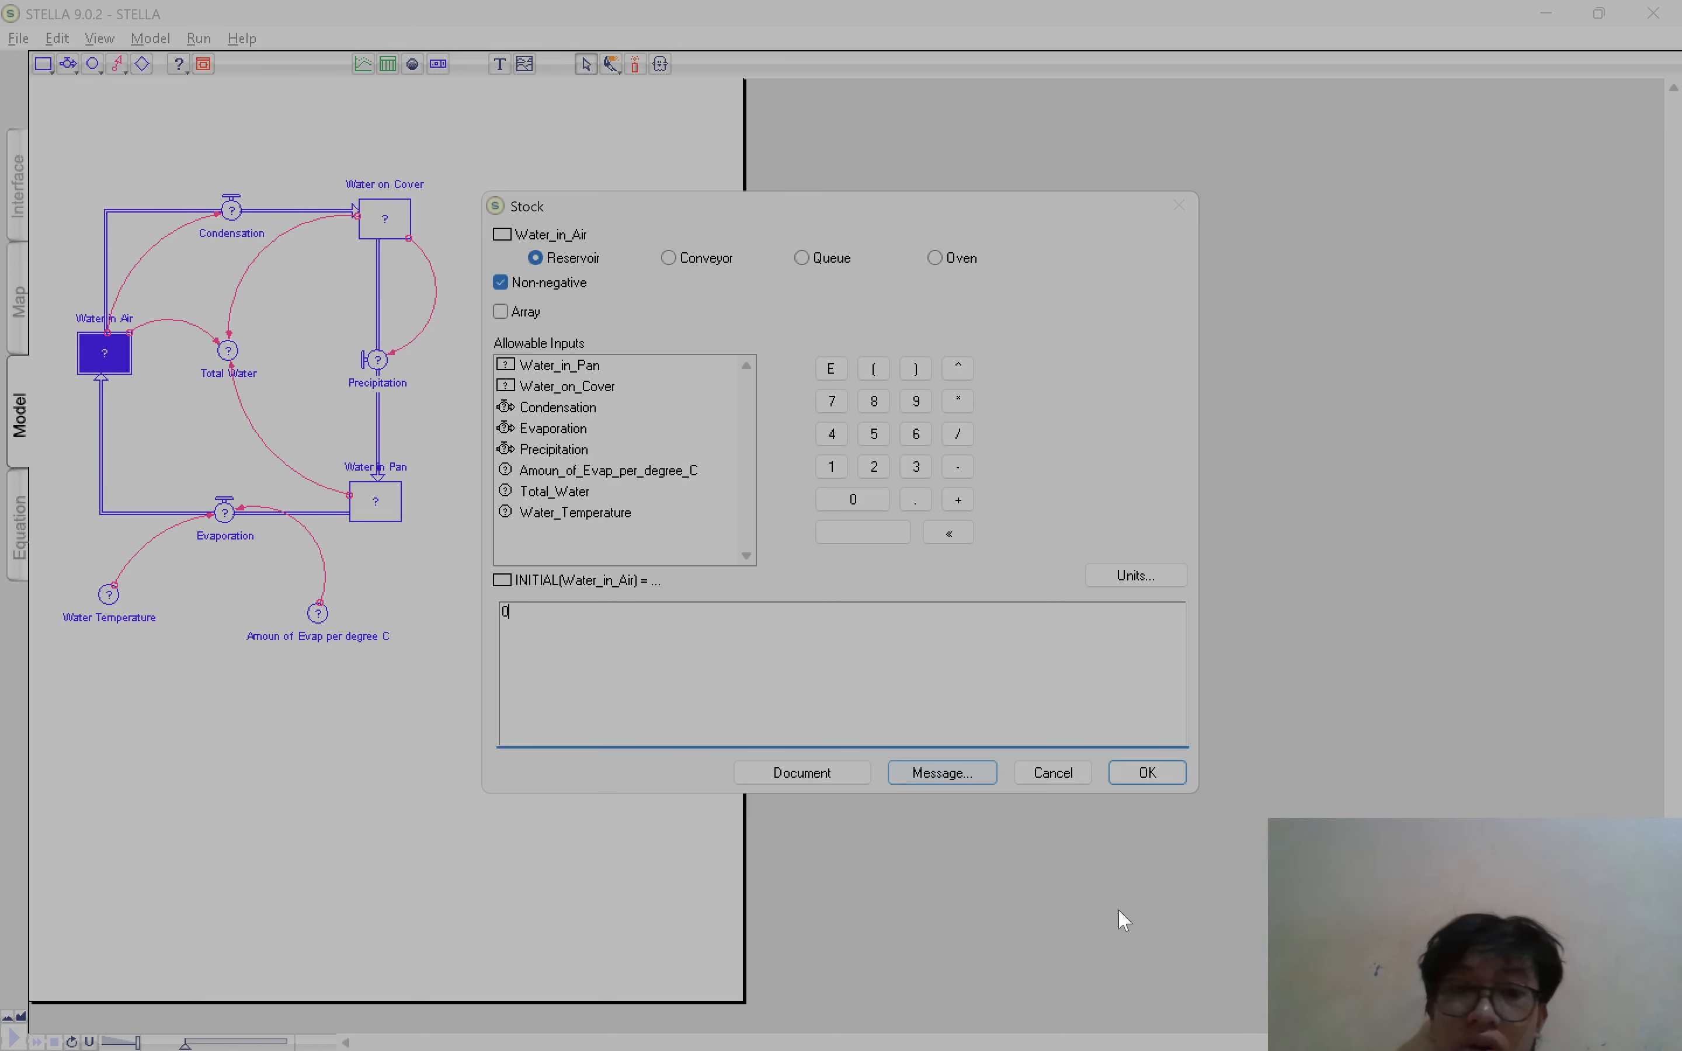
pyautogui.click(1148, 772)
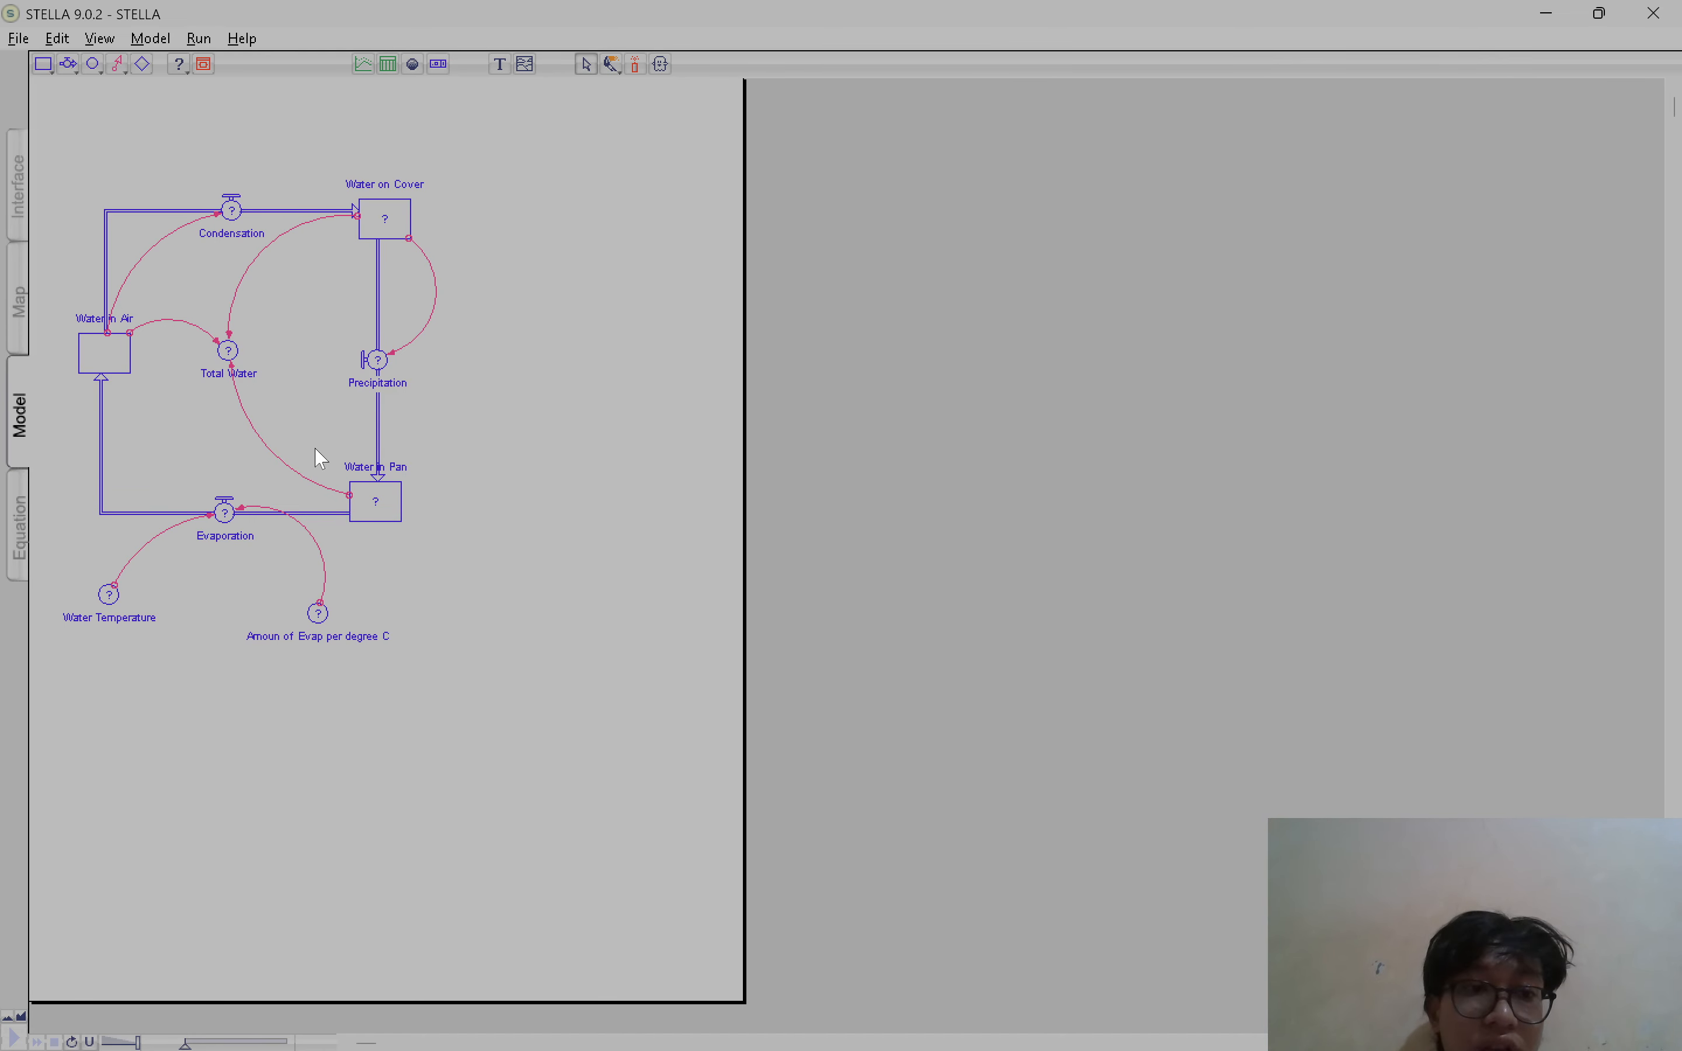
# Define the Evaporation flow equation as Water_Temperature*Amoun_of_Evap_per_degree_C
pyautogui.click(226, 514)
pyautogui.doubleClick(226, 515)
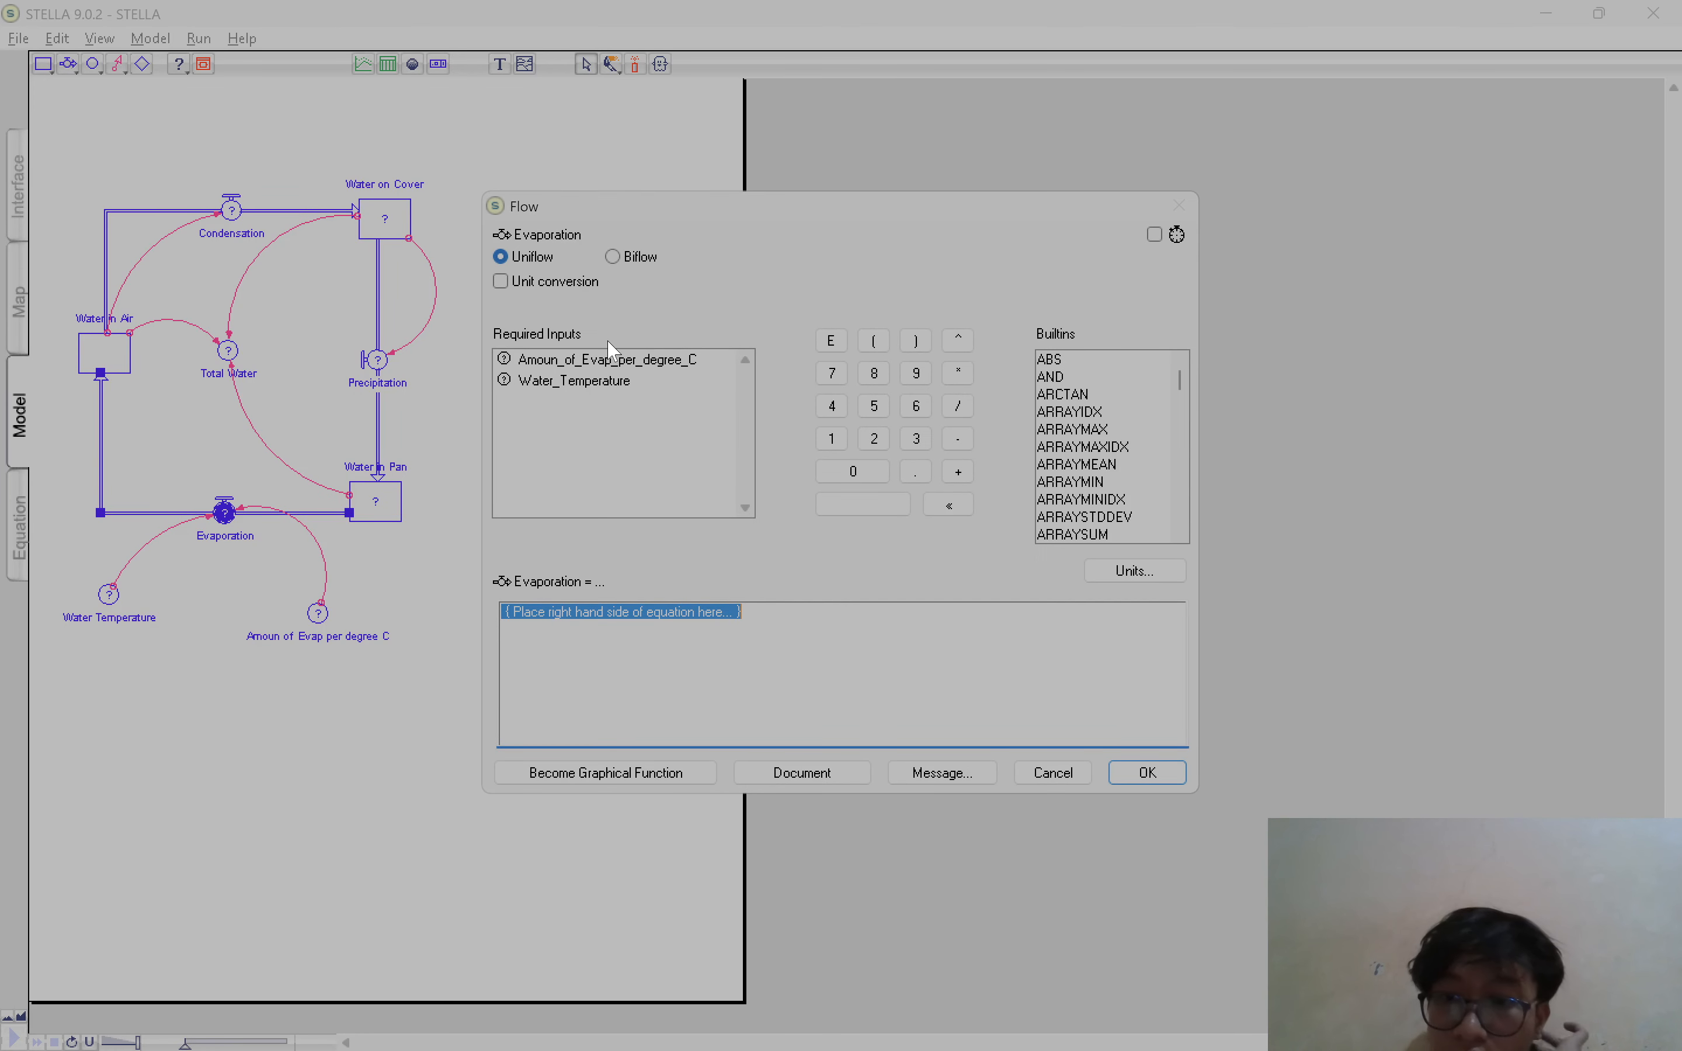
pyautogui.click(596, 382)
pyautogui.click(596, 382)
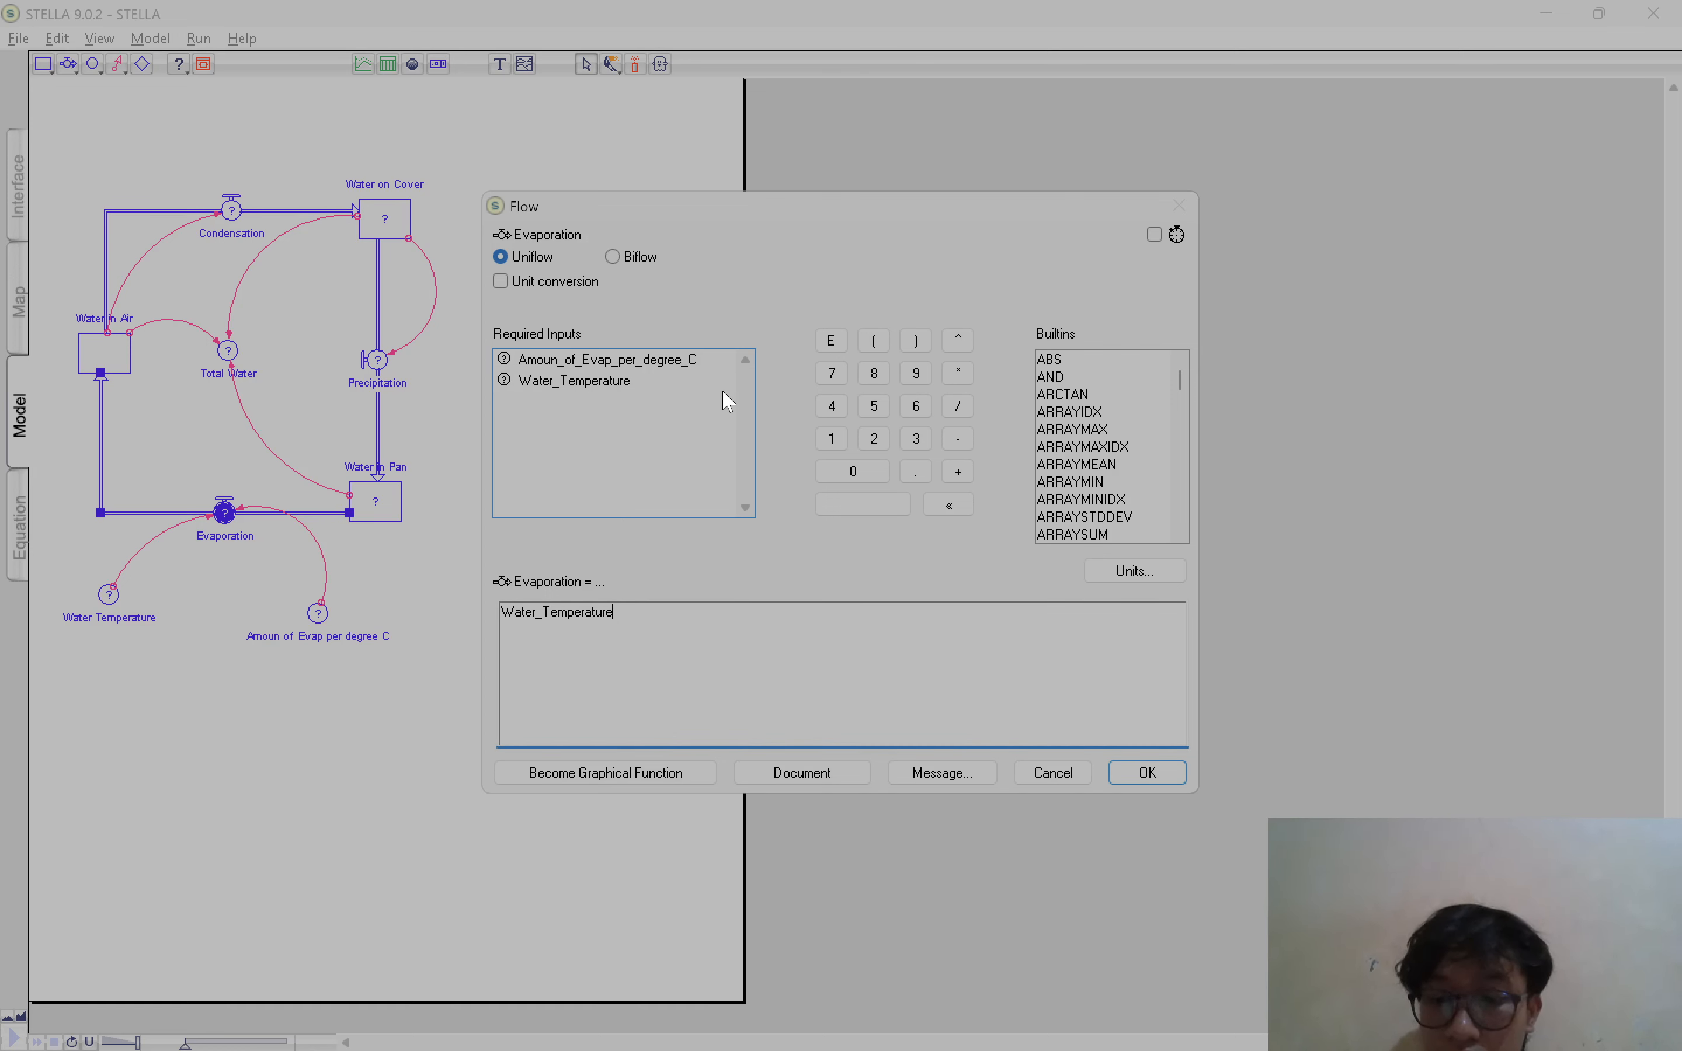
pyautogui.write('*')
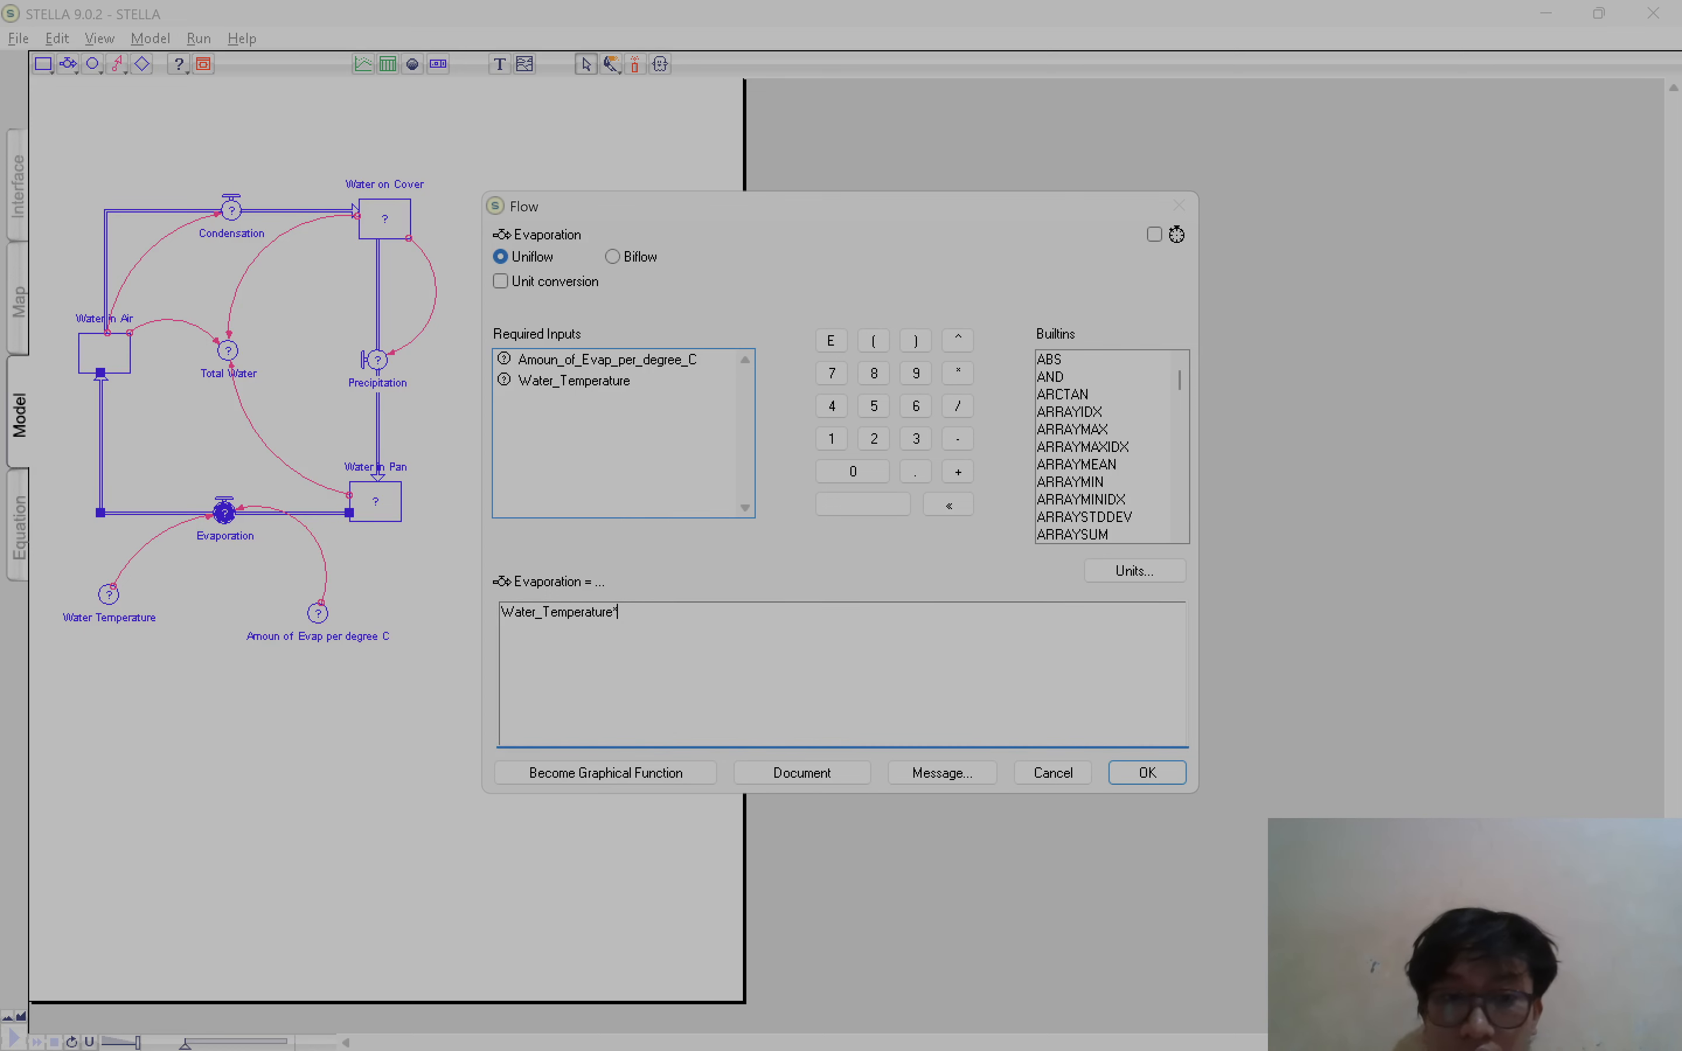
pyautogui.click(681, 359)
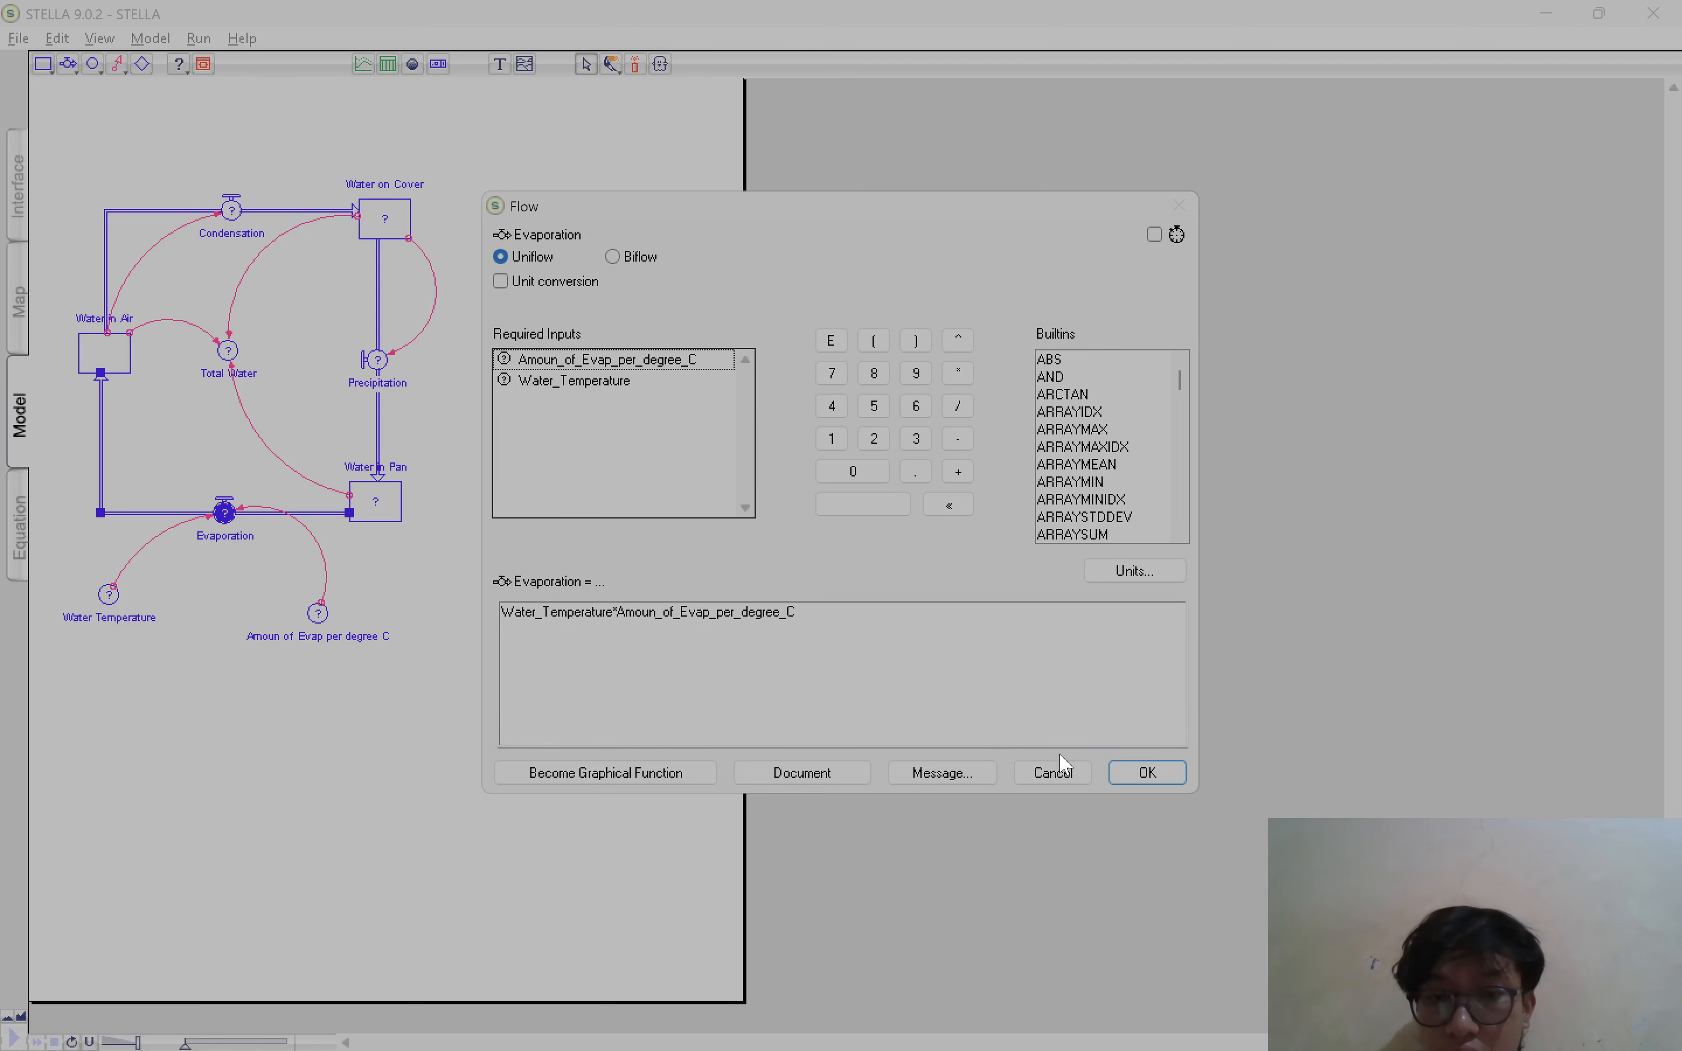
pyautogui.click(1147, 774)
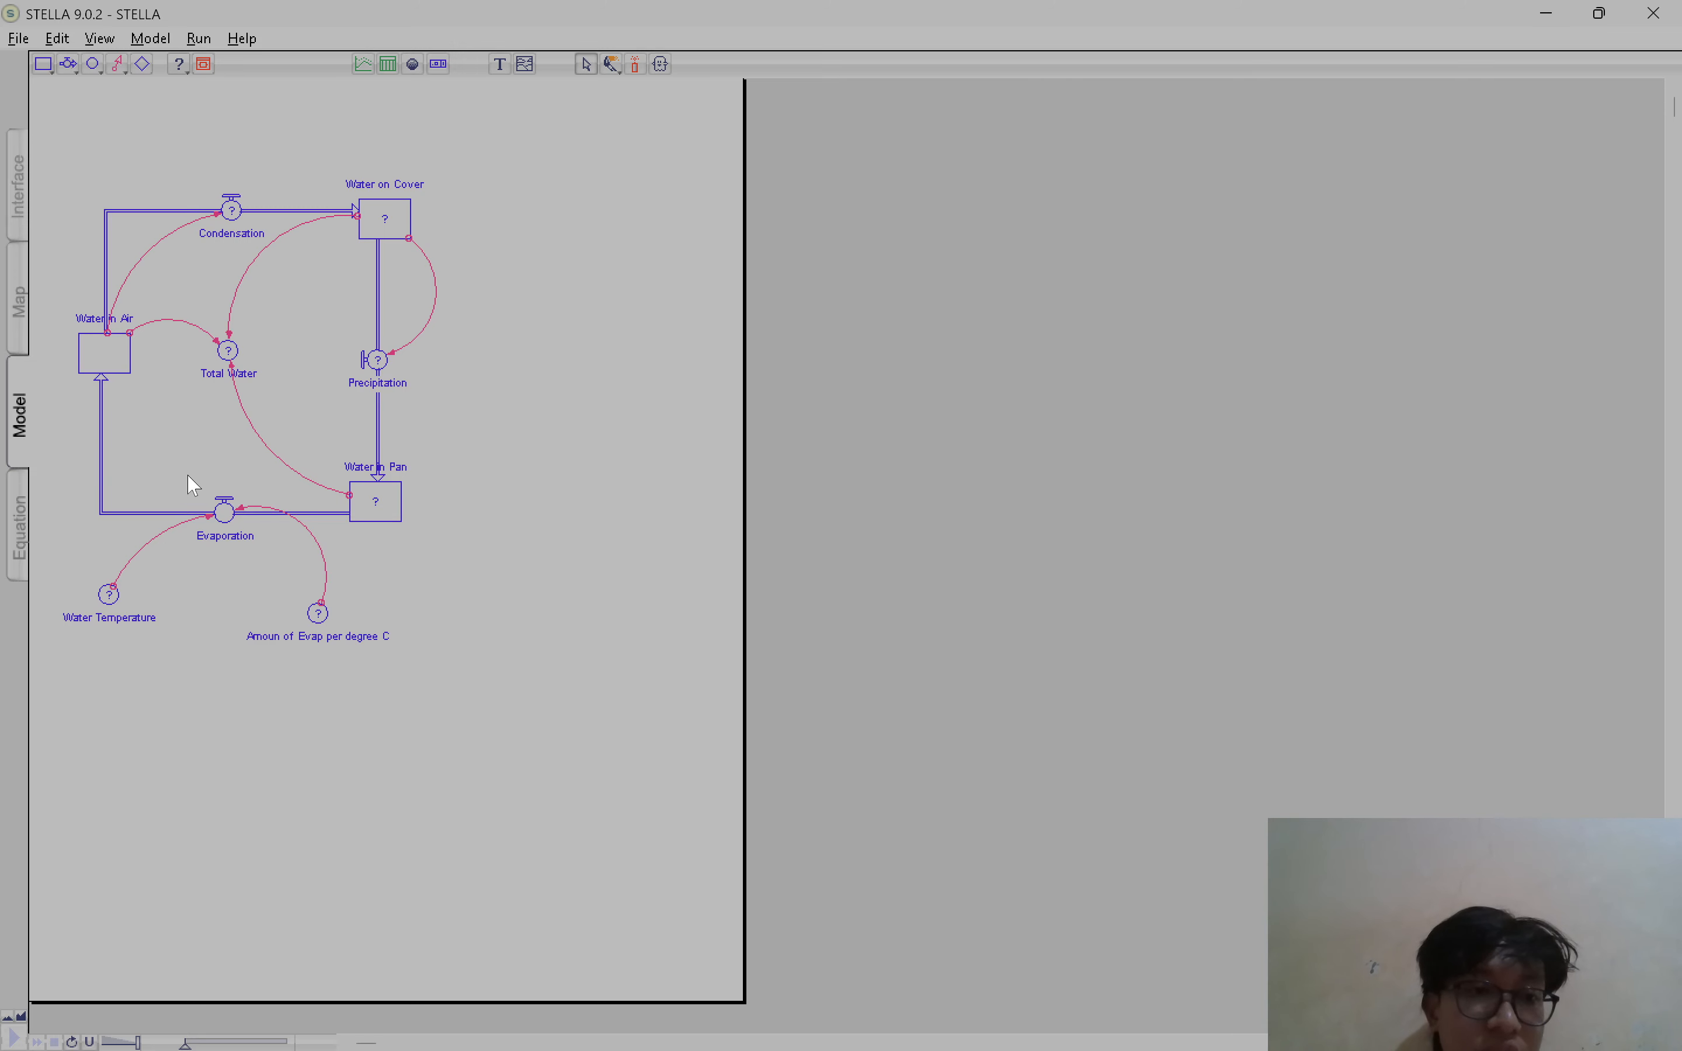
# Define the Condensation flow equation as 0.5*Water_in_Air
pyautogui.doubleClick(234, 212)
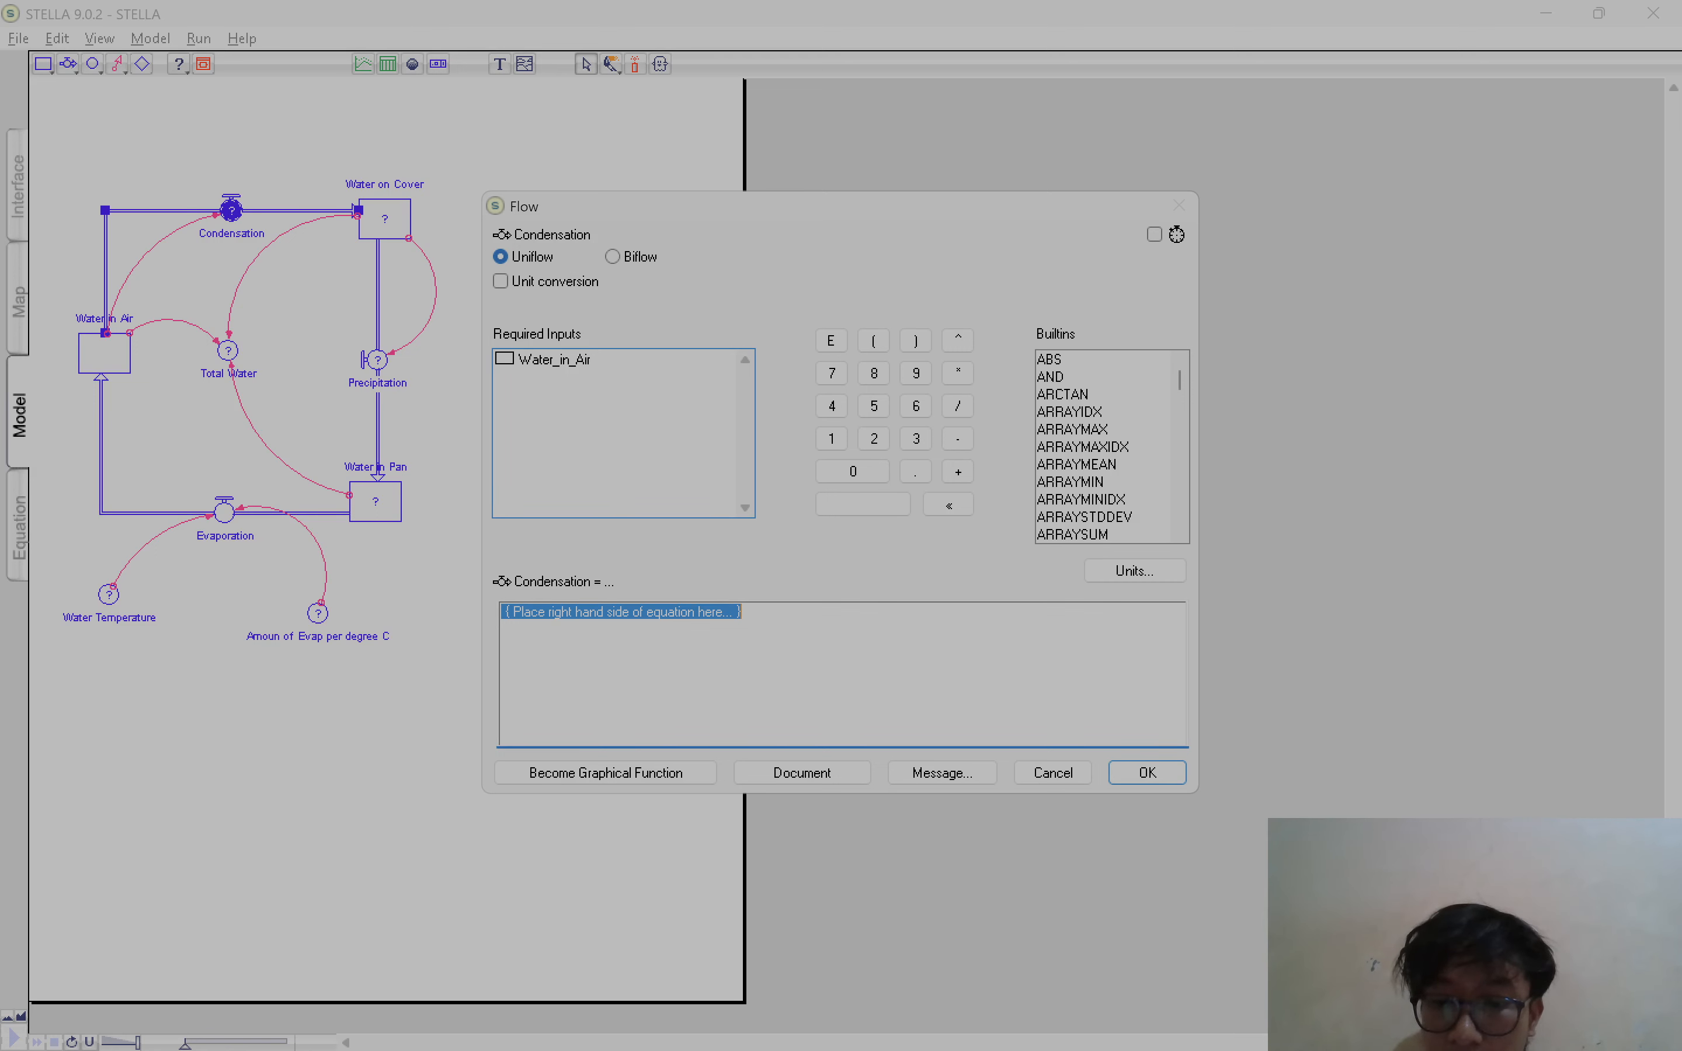
pyautogui.write('0.5*')
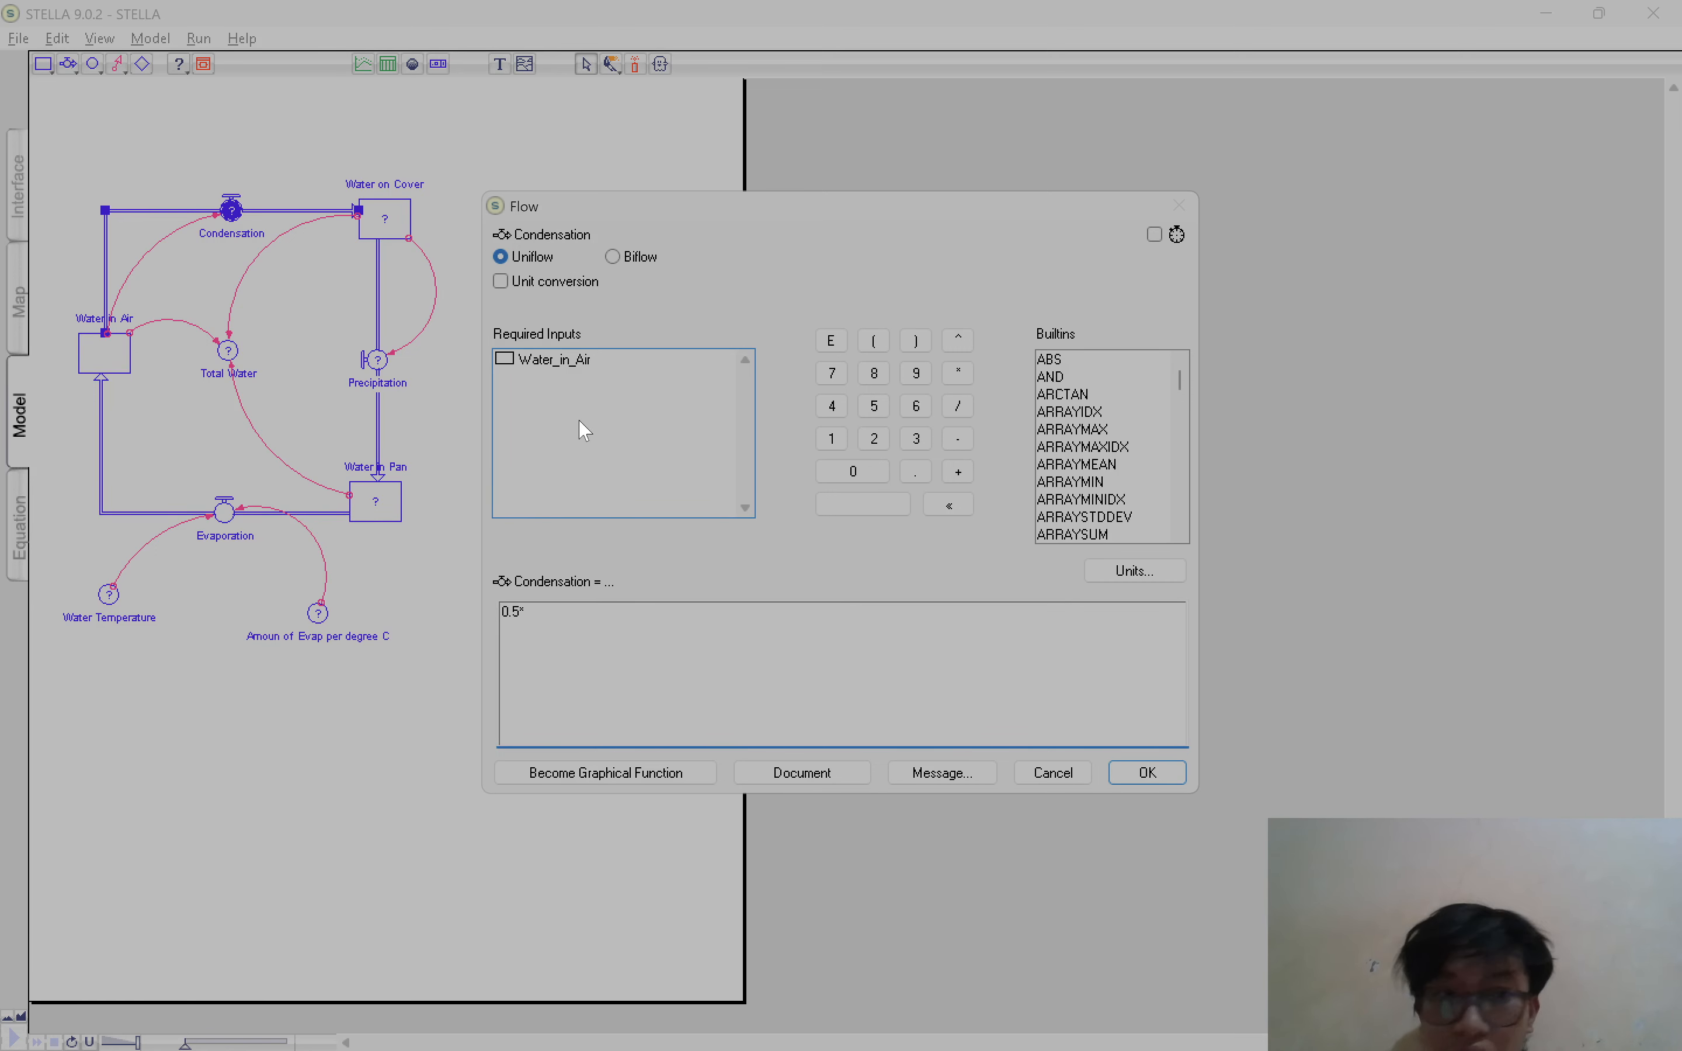
pyautogui.click(538, 358)
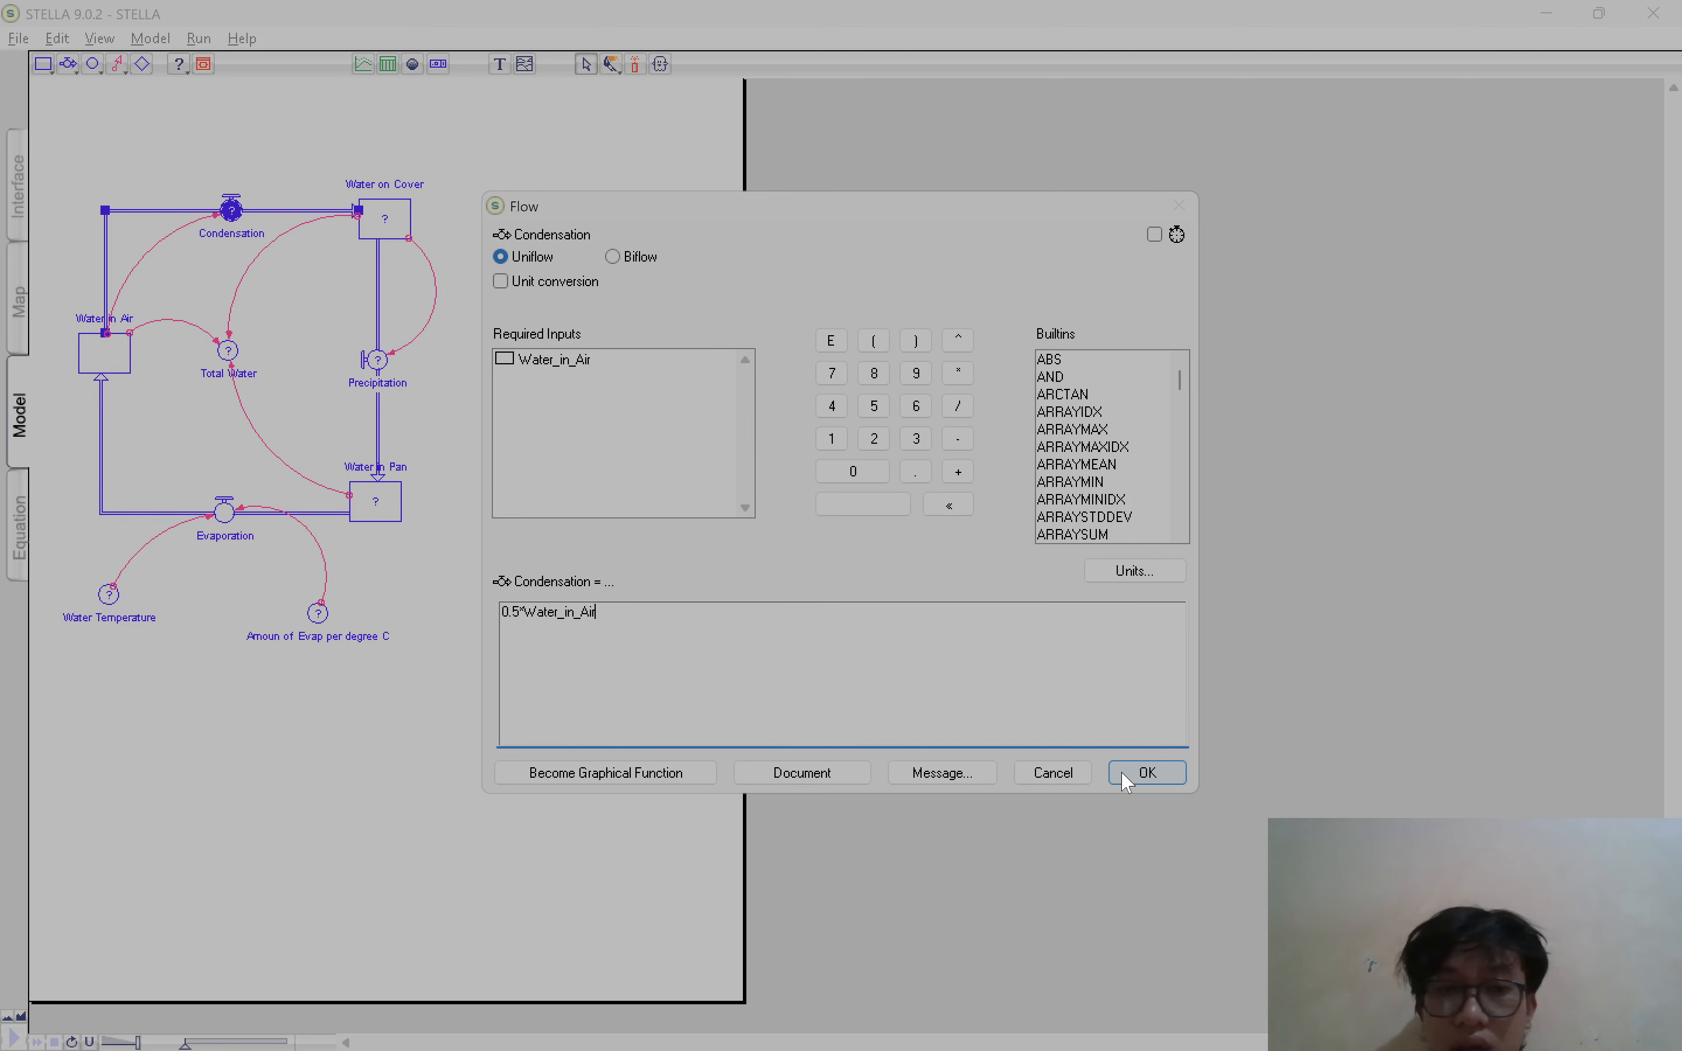
pyautogui.click(1146, 773)
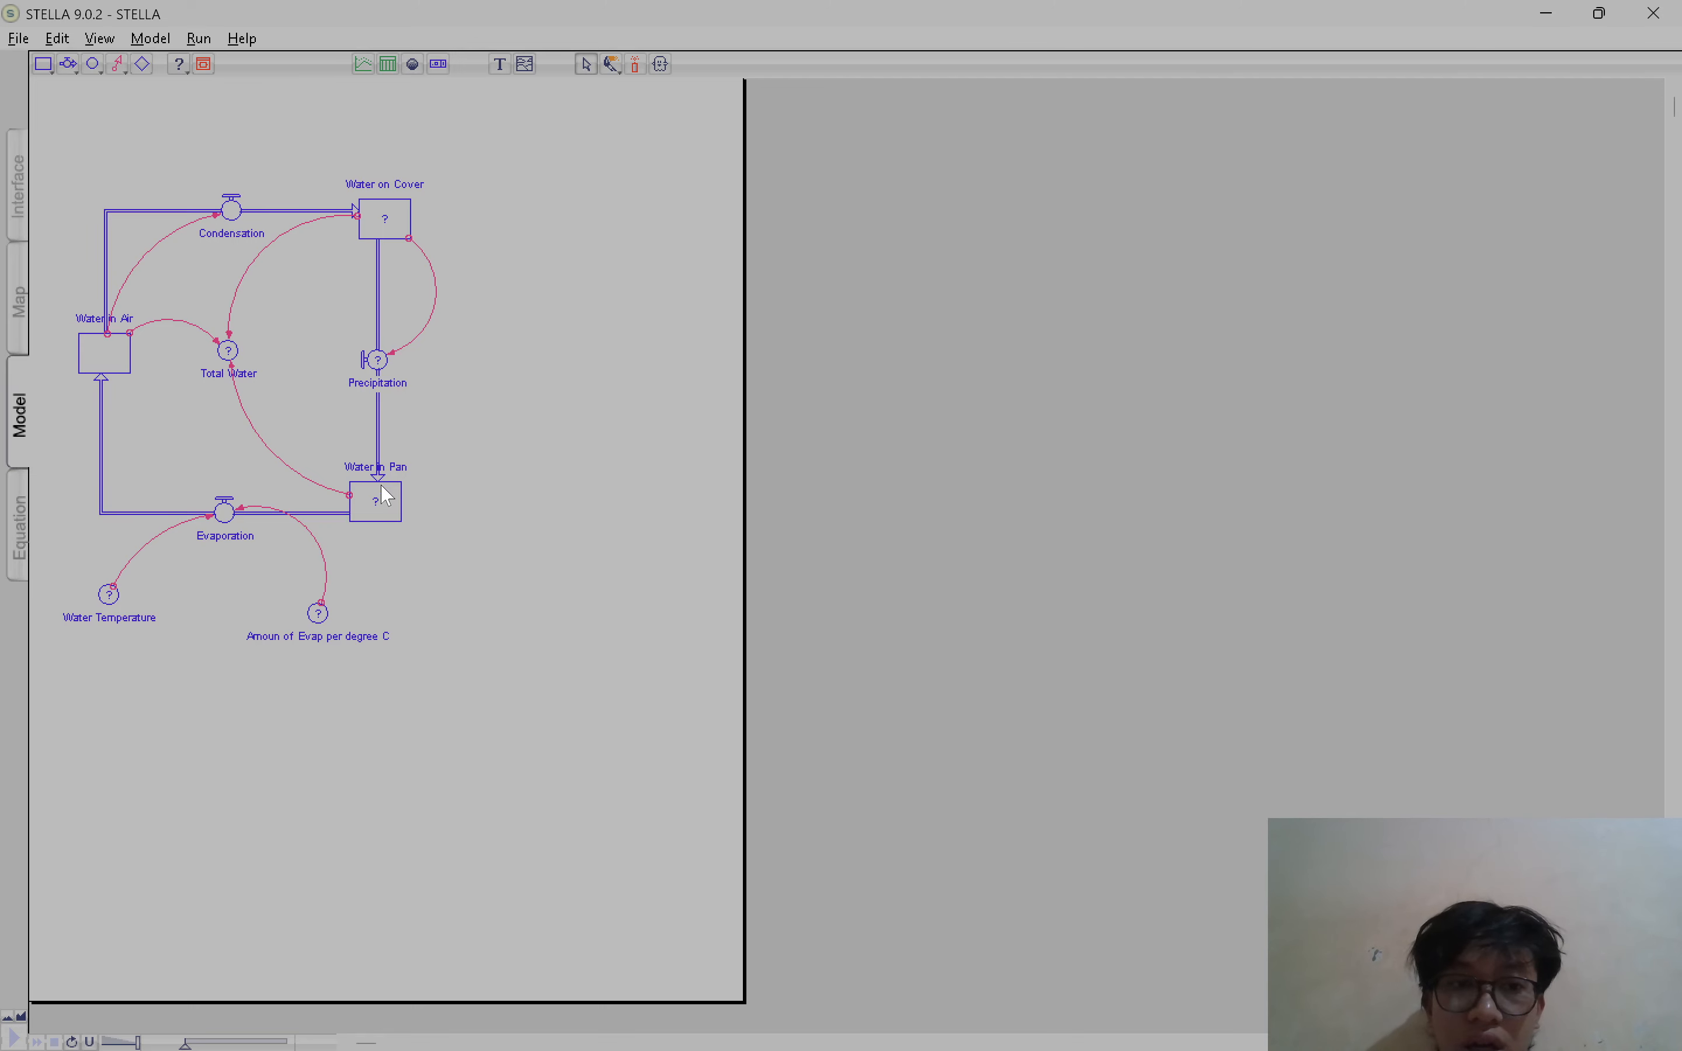
# Set the initial value of the Water in Pan stock to 100
pyautogui.click(372, 504)
pyautogui.doubleClick(372, 504)
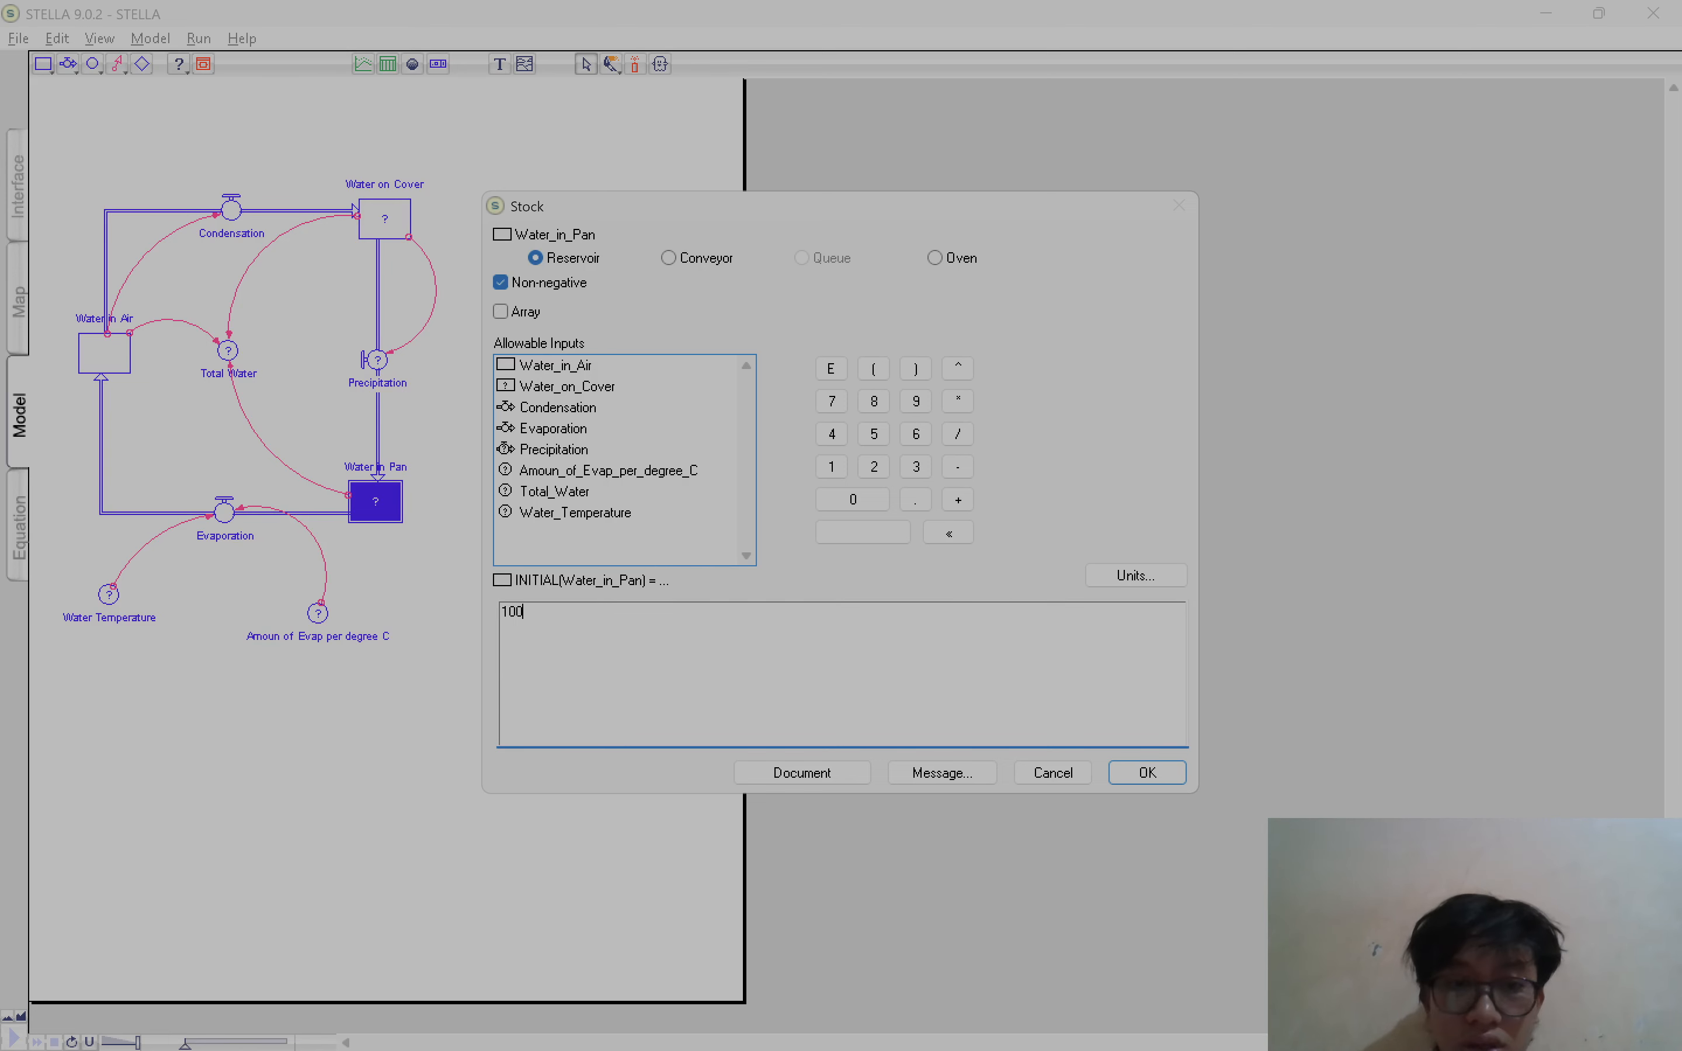
pyautogui.click(1147, 772)
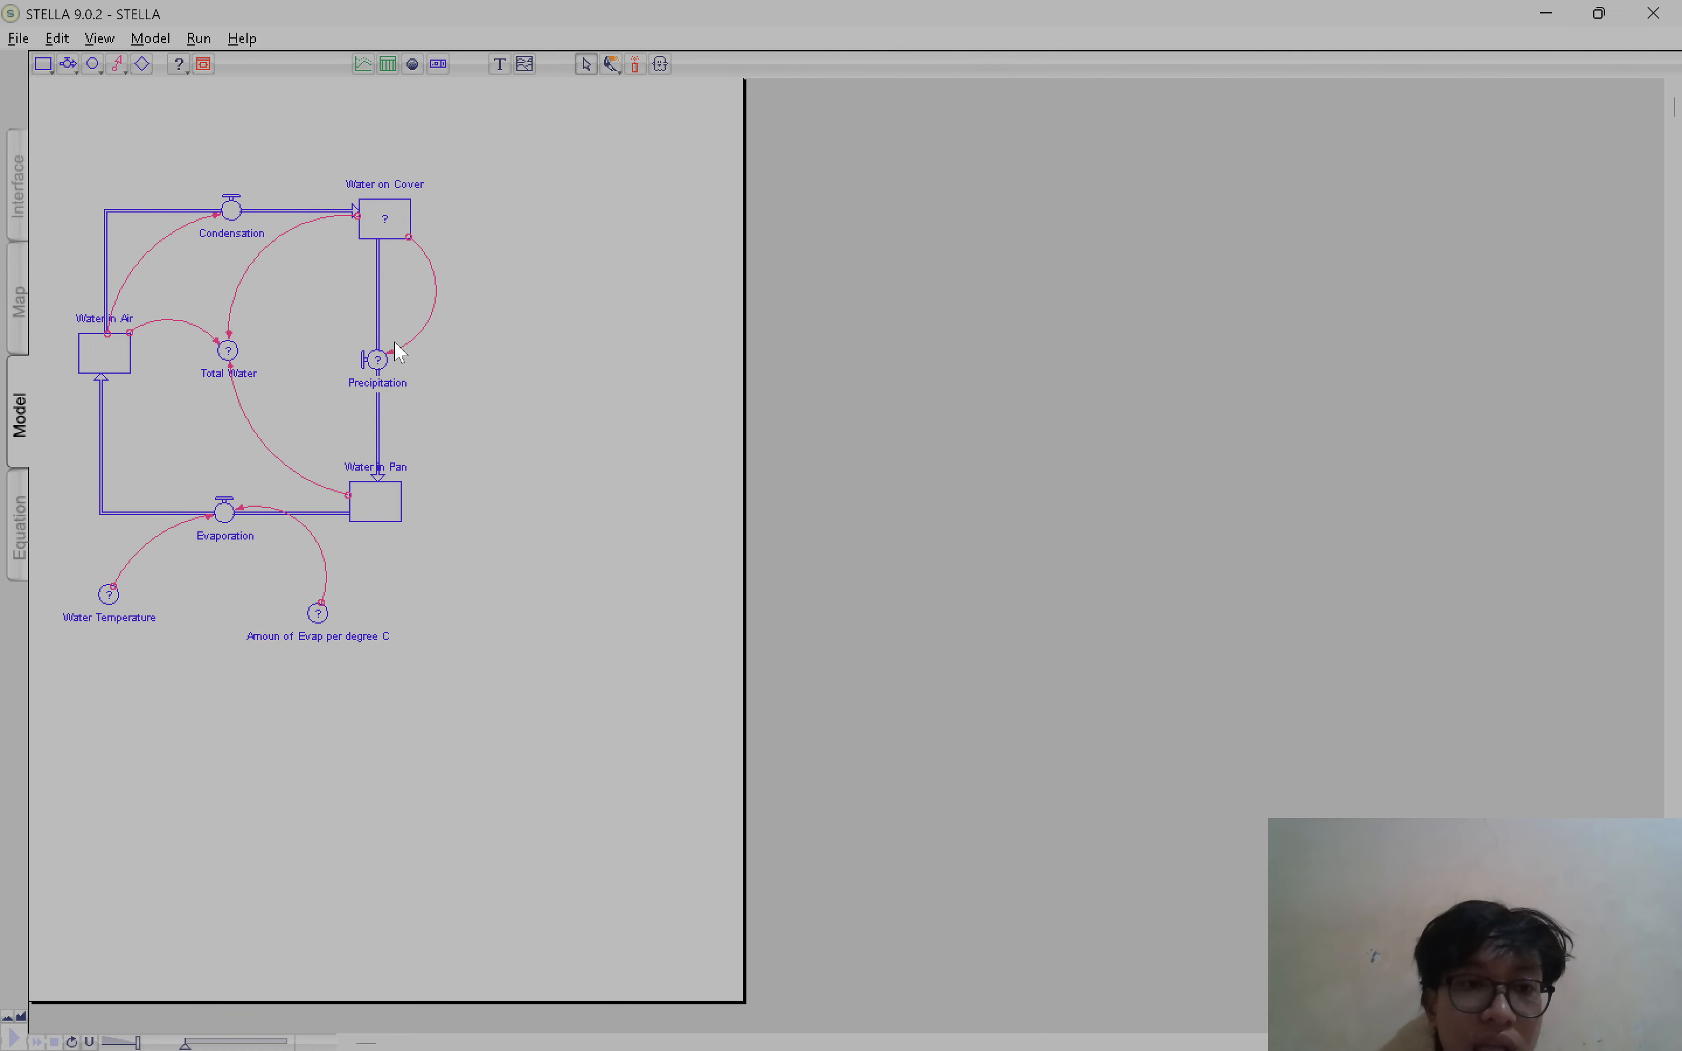
# Define the Precipitation flow equation as 0.5*Water_on_Cover
pyautogui.doubleClick(379, 361)
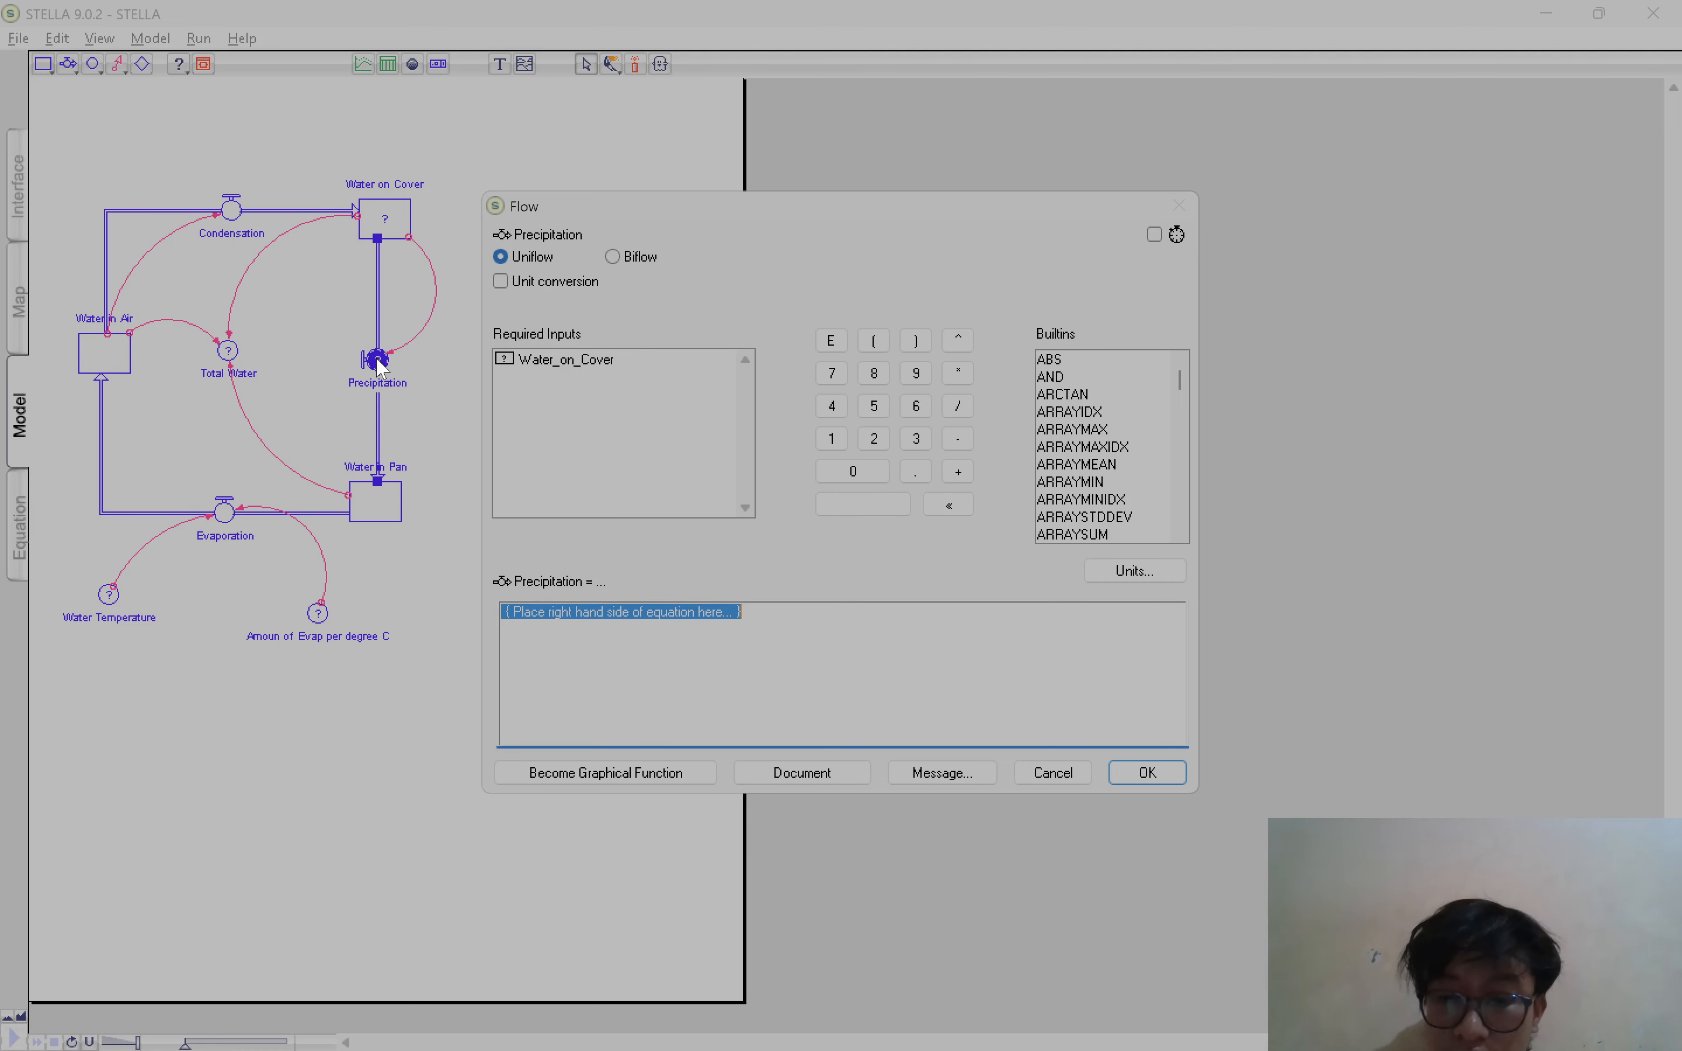
pyautogui.write('0.5')
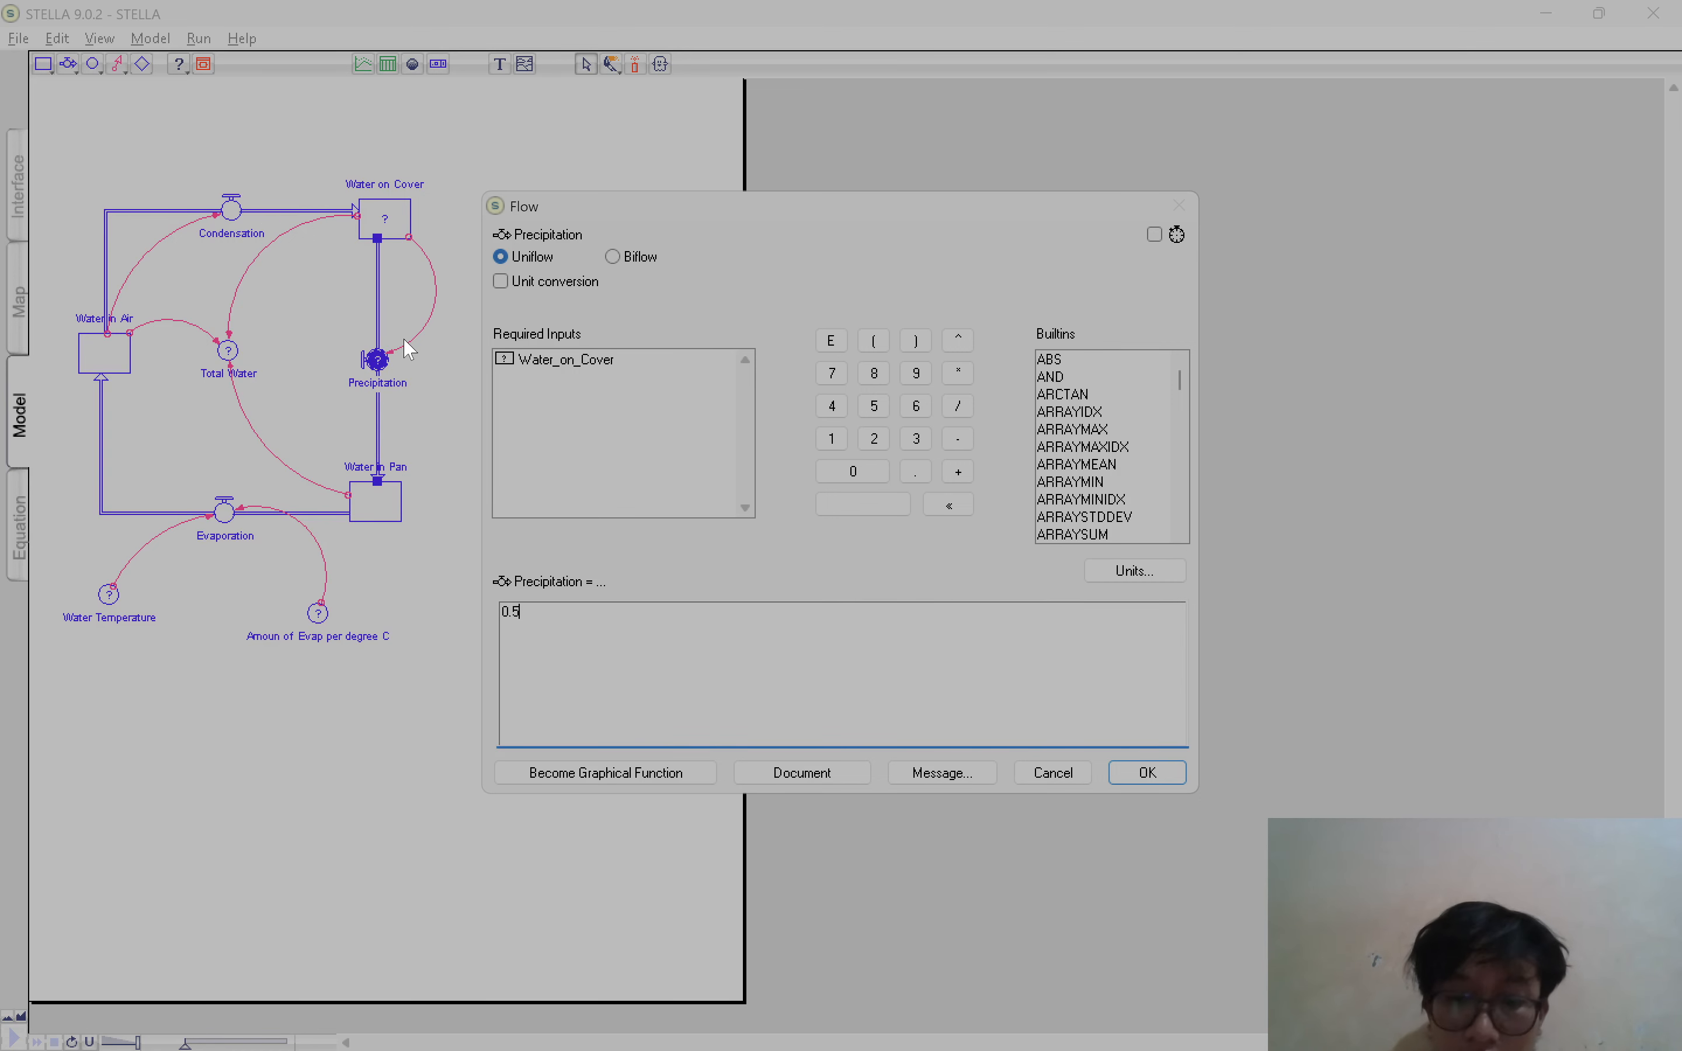
pyautogui.write('*')
pyautogui.click(567, 357)
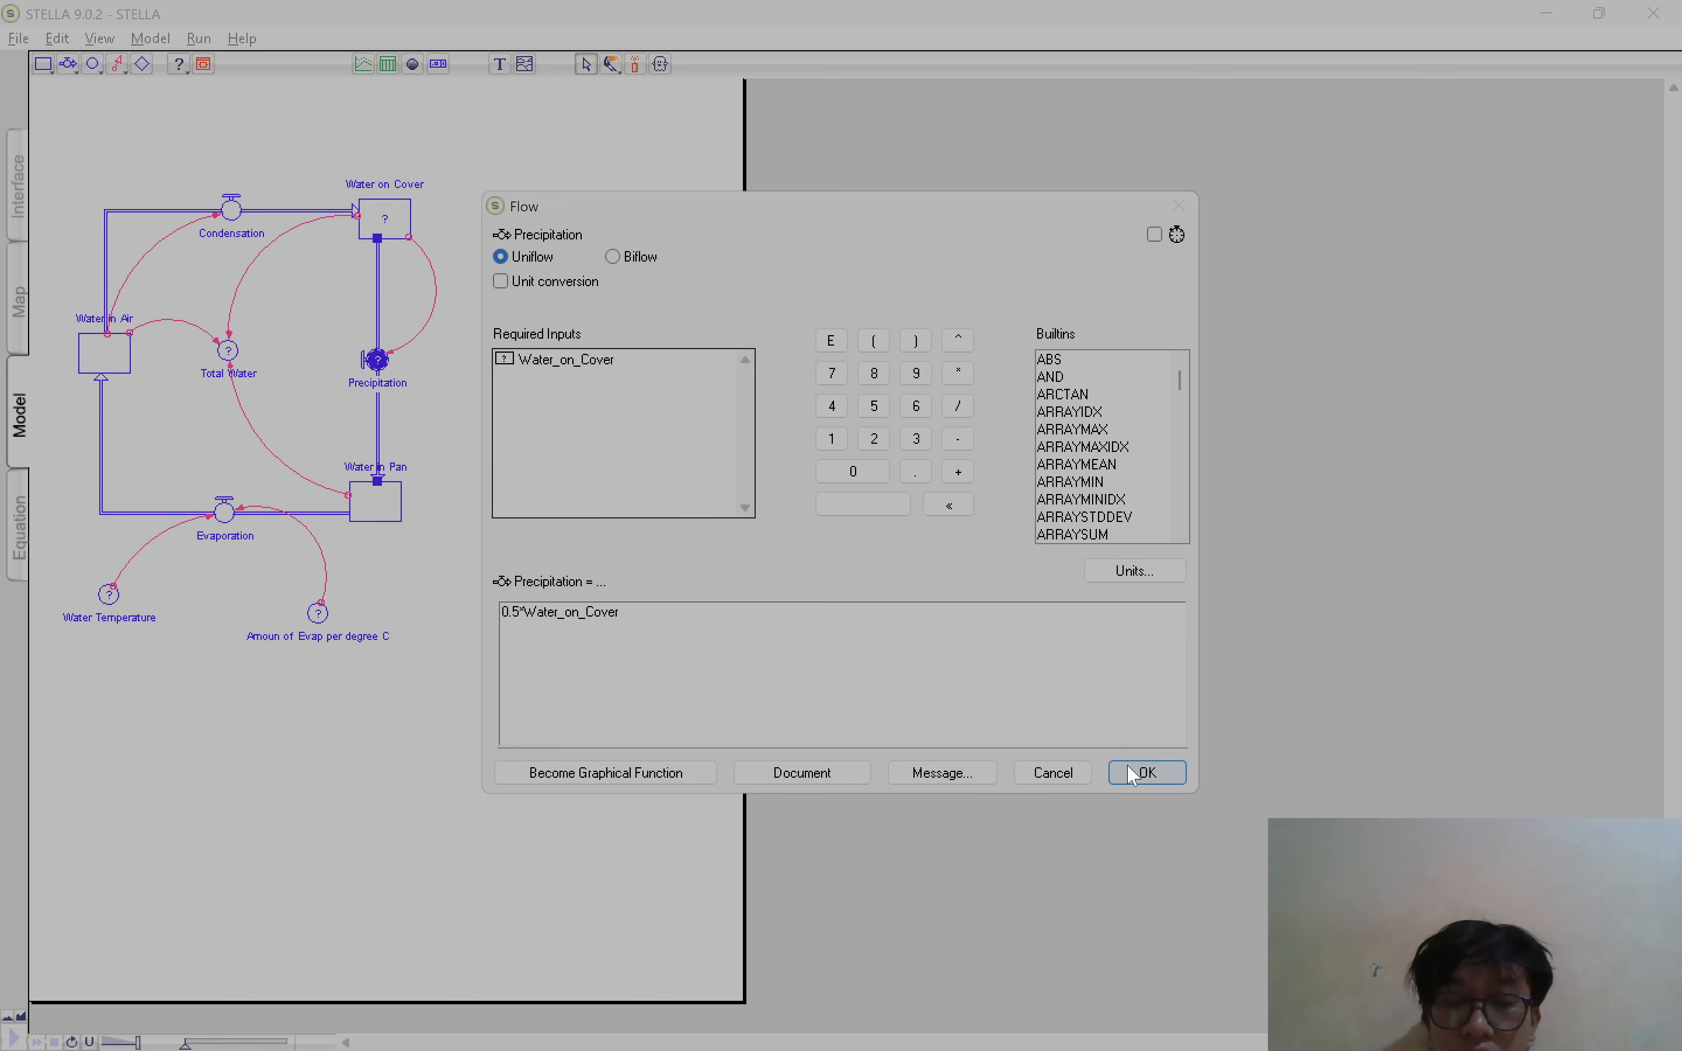
pyautogui.click(1148, 771)
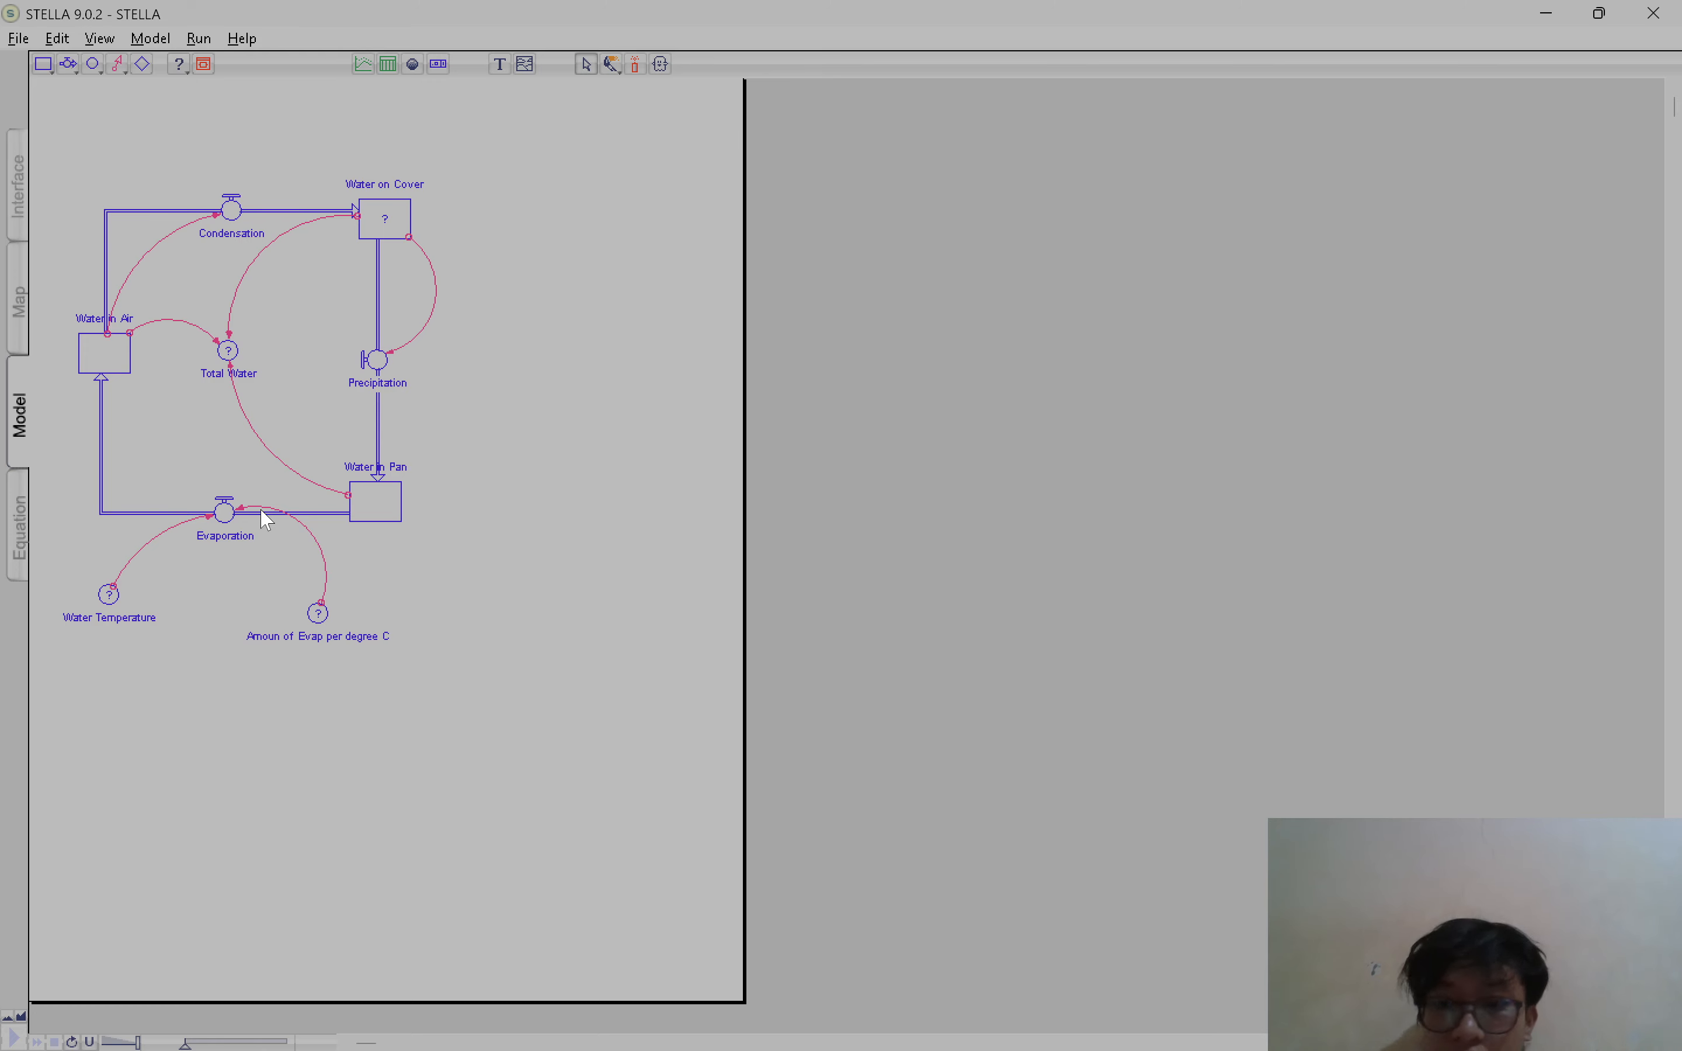
# Set the initial value of the Water on Cover stock to 0
pyautogui.doubleClick(387, 221)
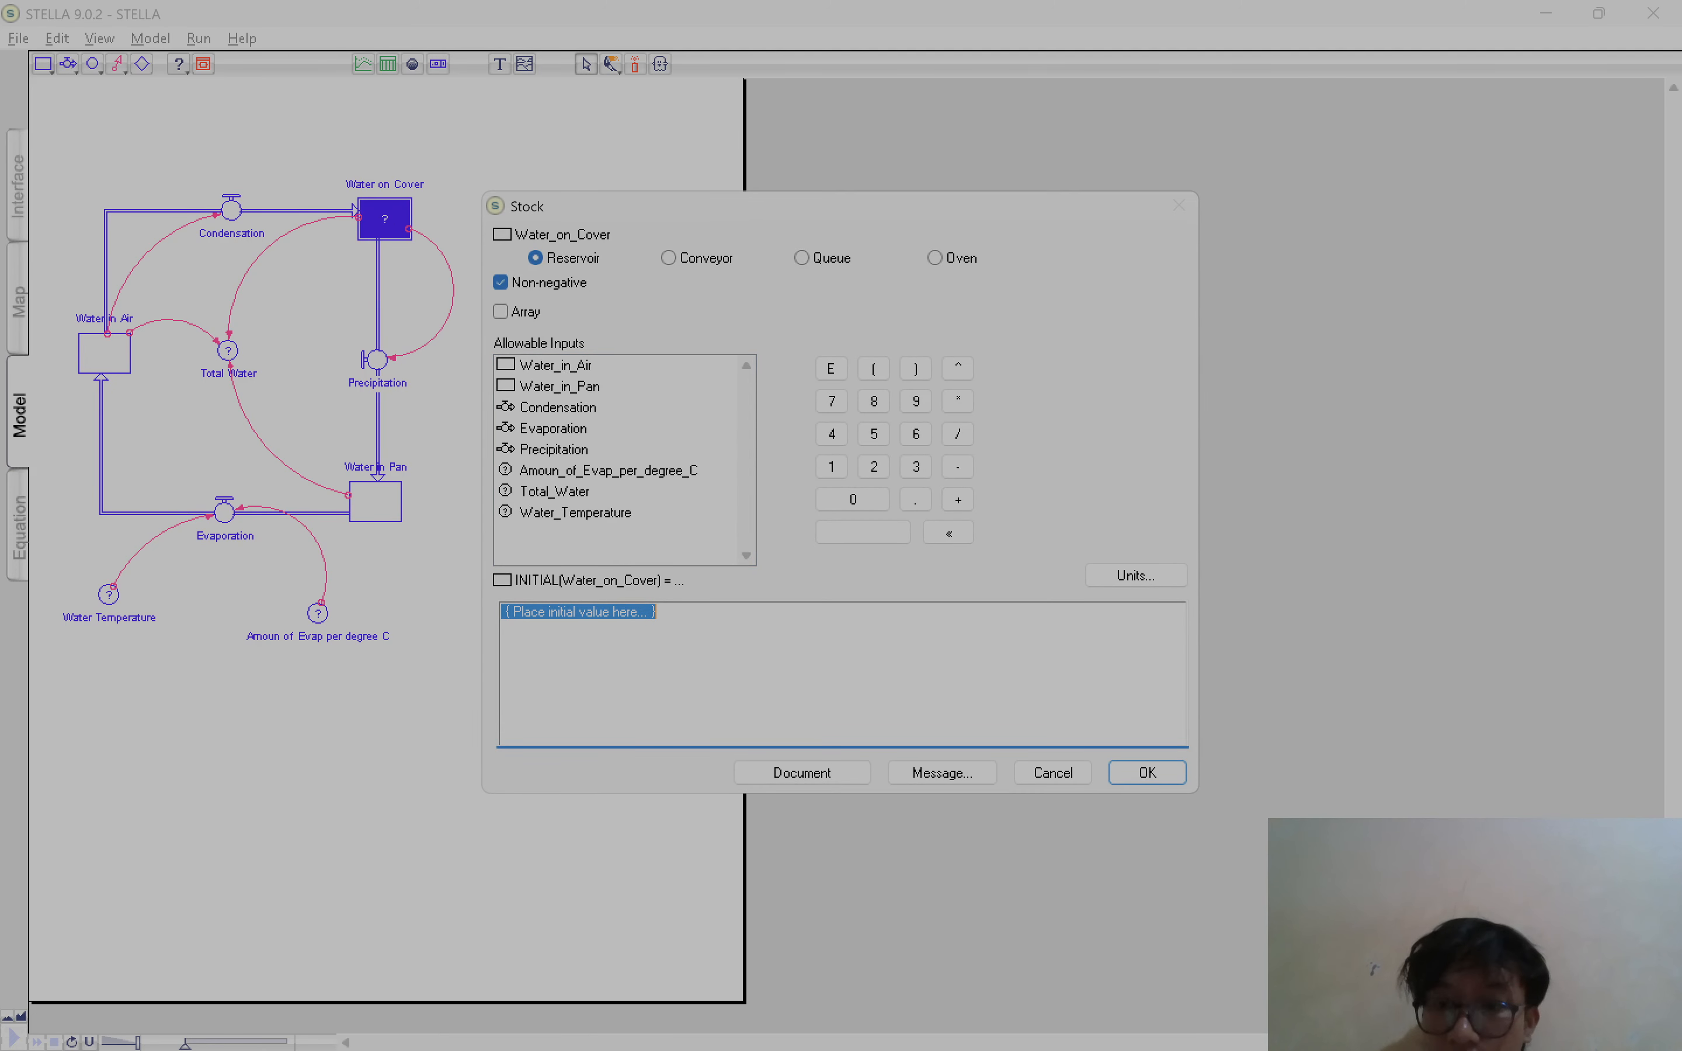
pyautogui.write('0')
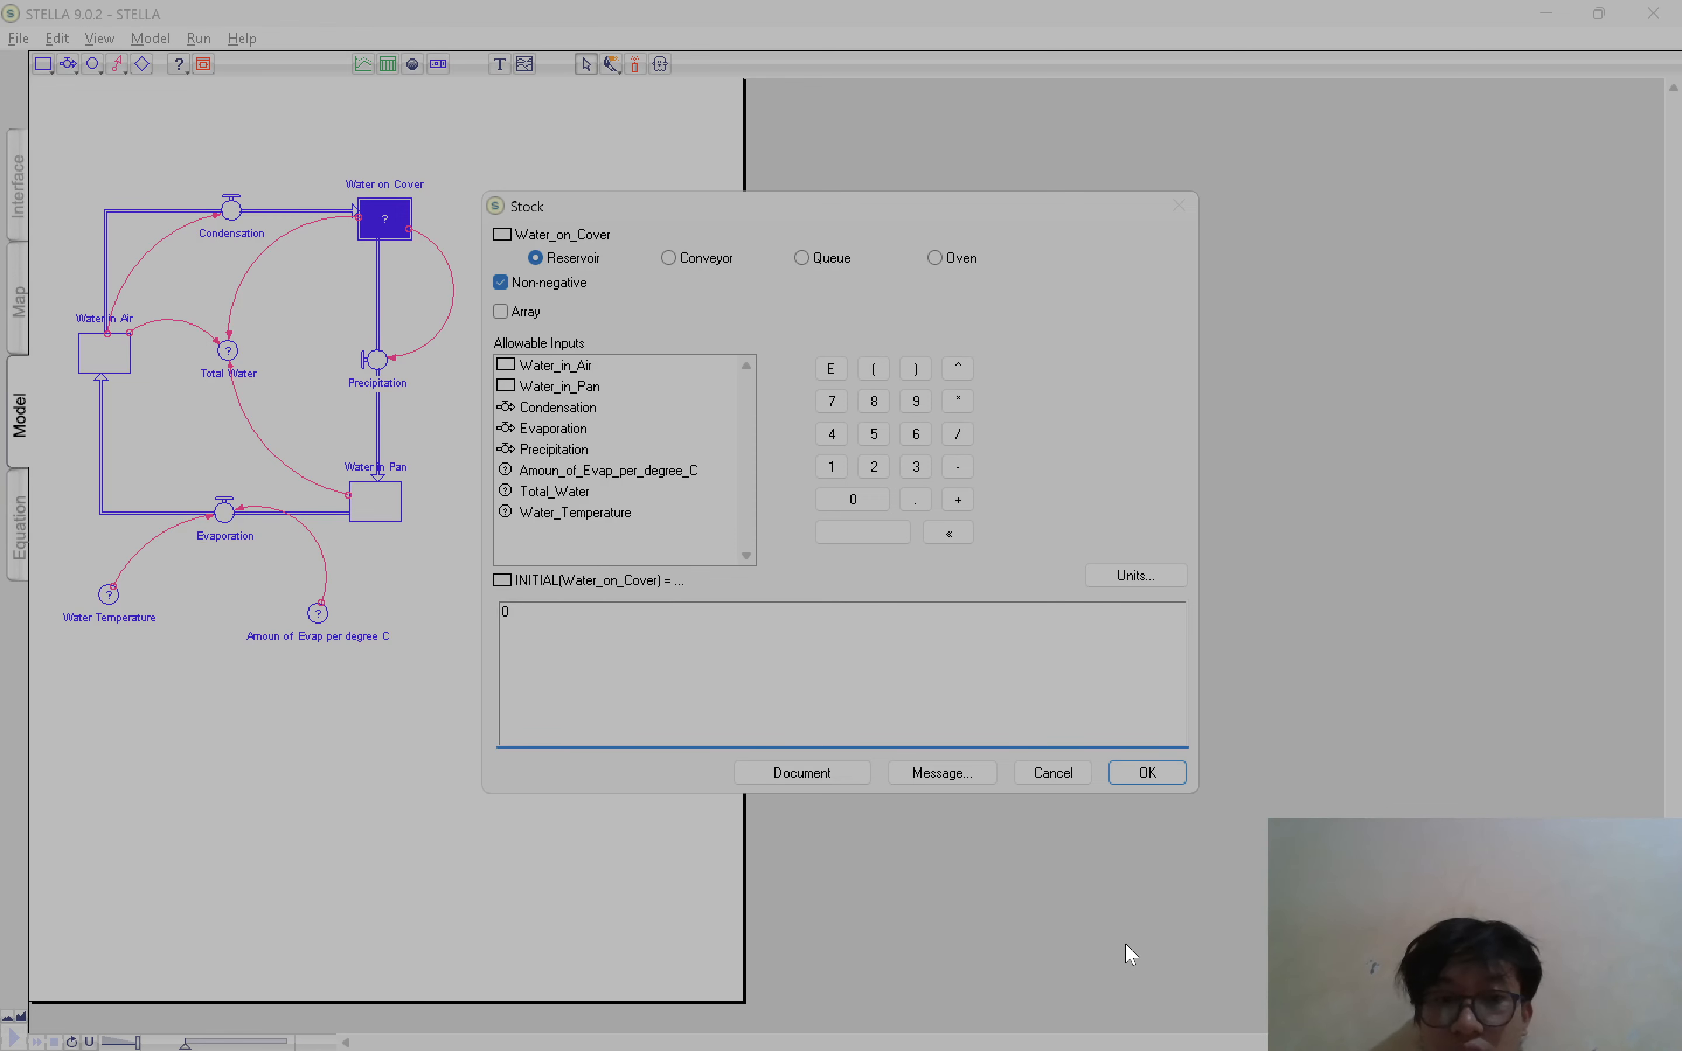
pyautogui.click(1148, 773)
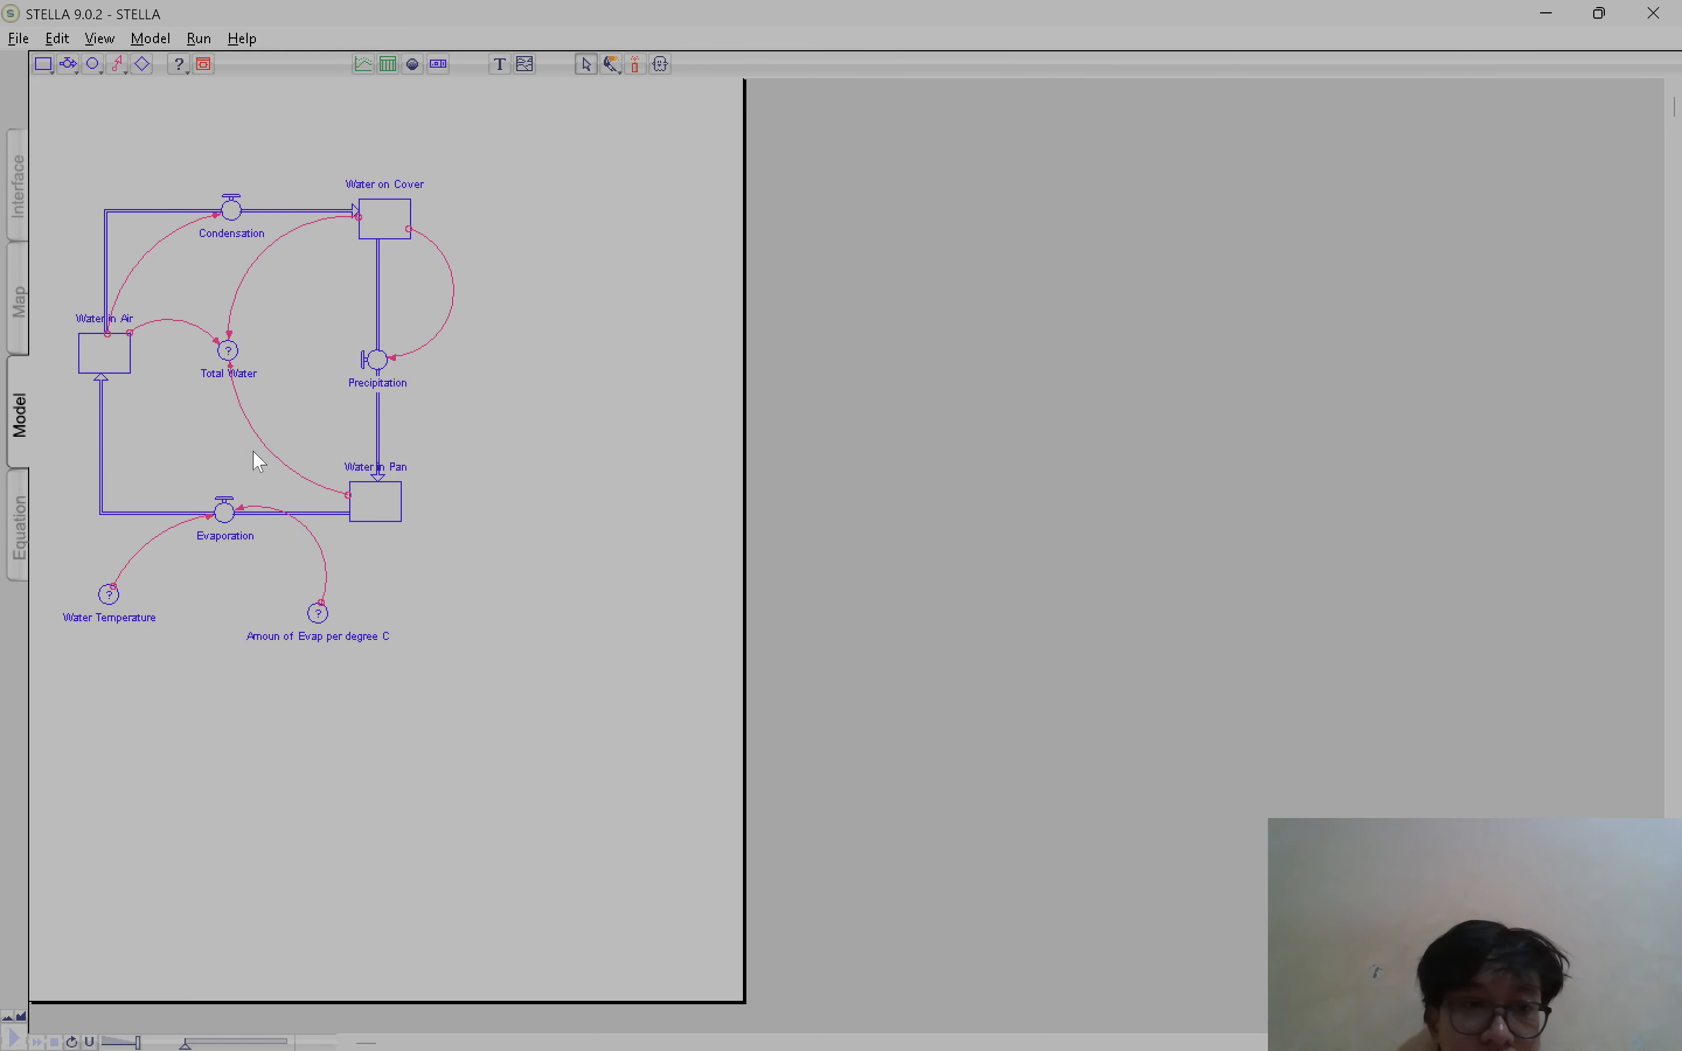
# Set the Water Temperature converter to a constant value of 100
pyautogui.doubleClick(111, 598)
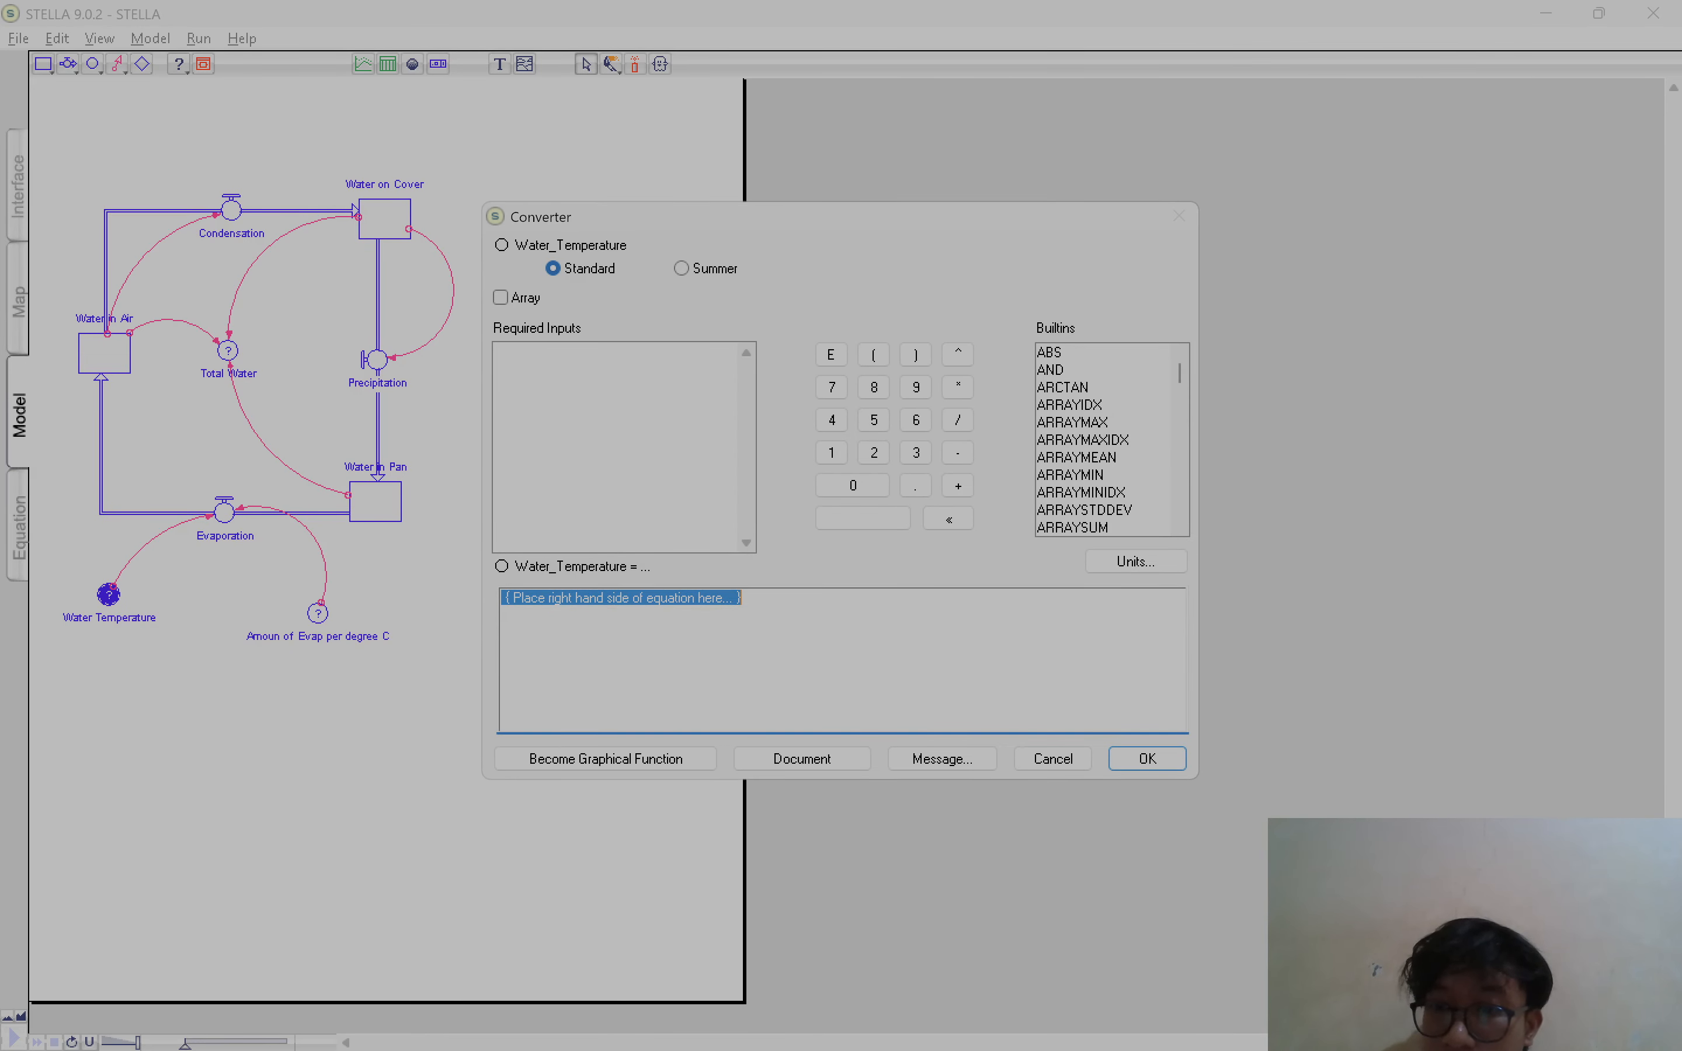
pyautogui.write('100')
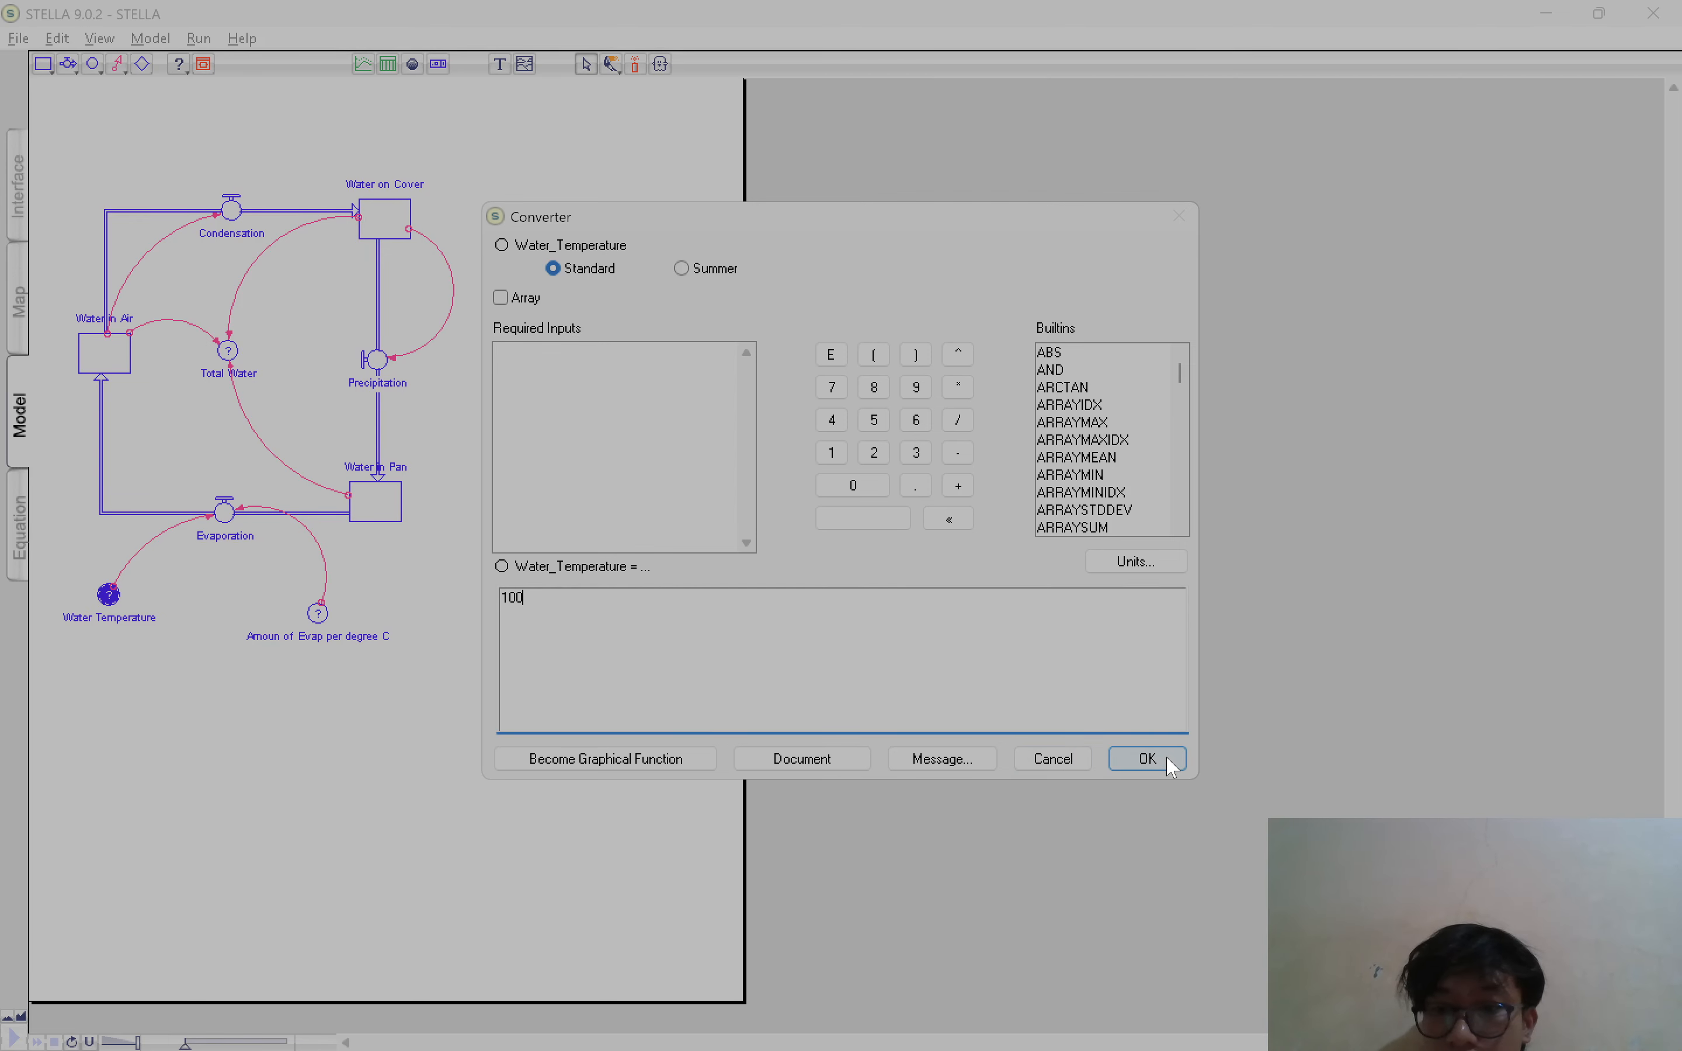
pyautogui.click(1148, 759)
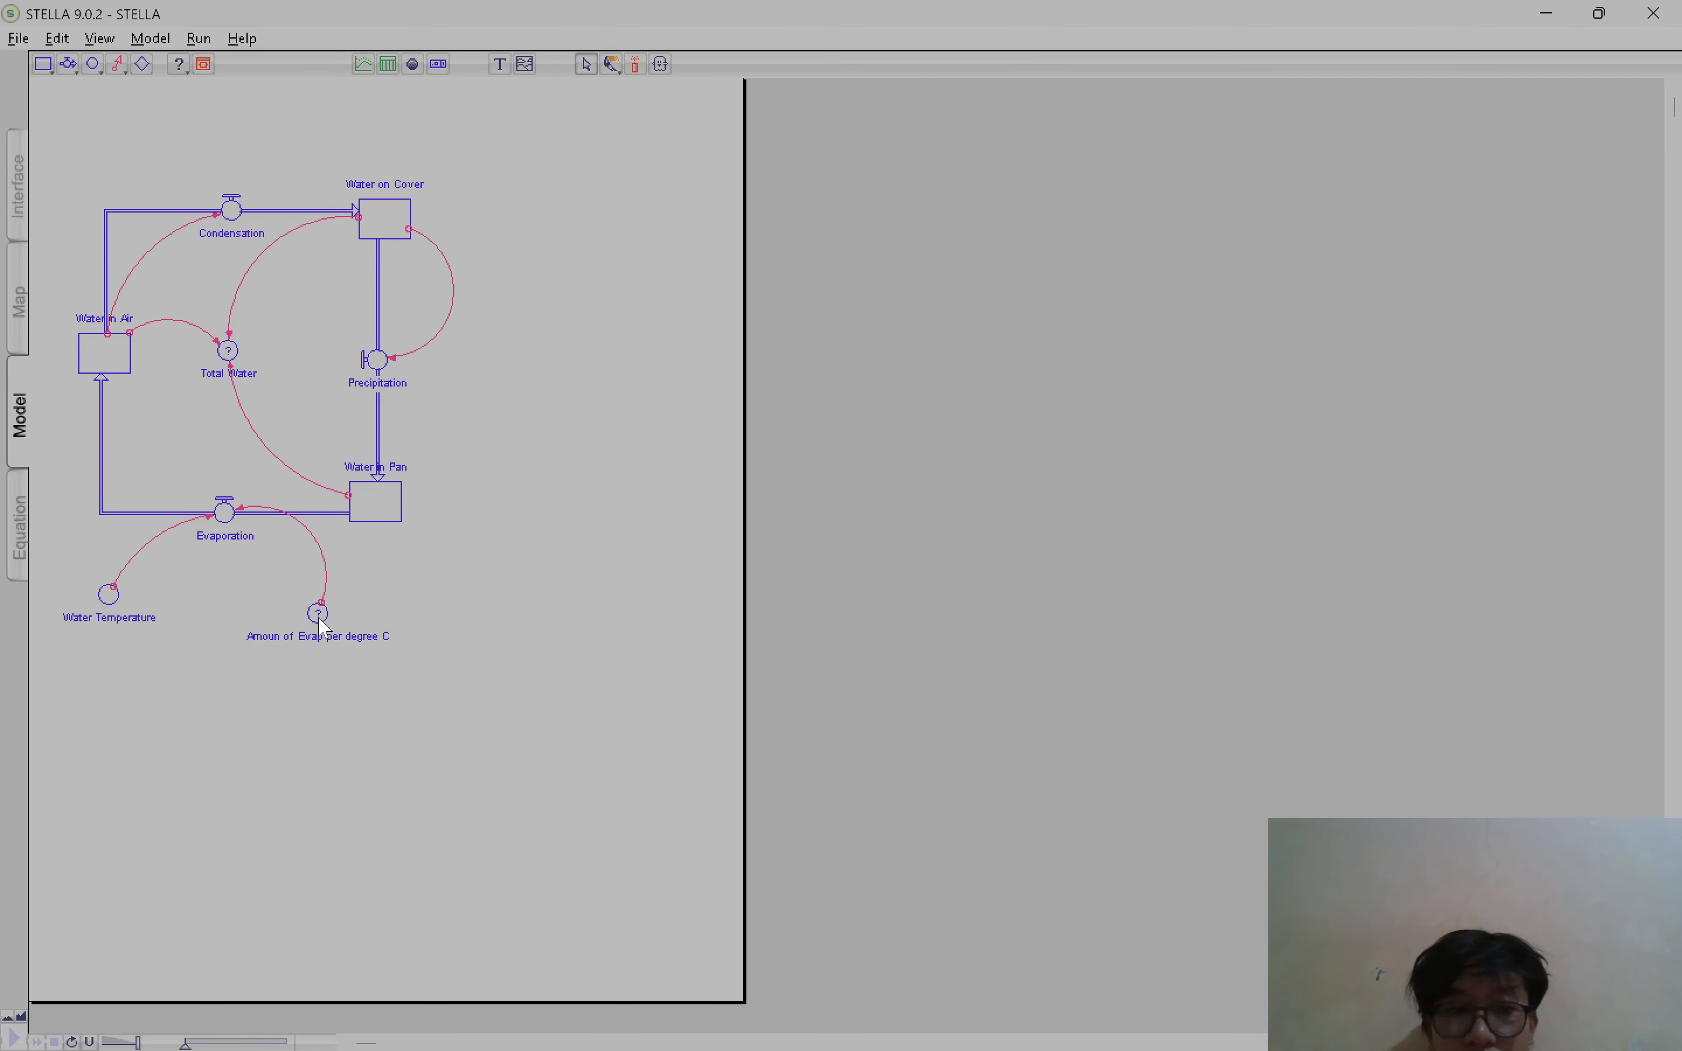
# Set the Amoun of Evap per degree C converter to 1/20
pyautogui.doubleClick(318, 614)
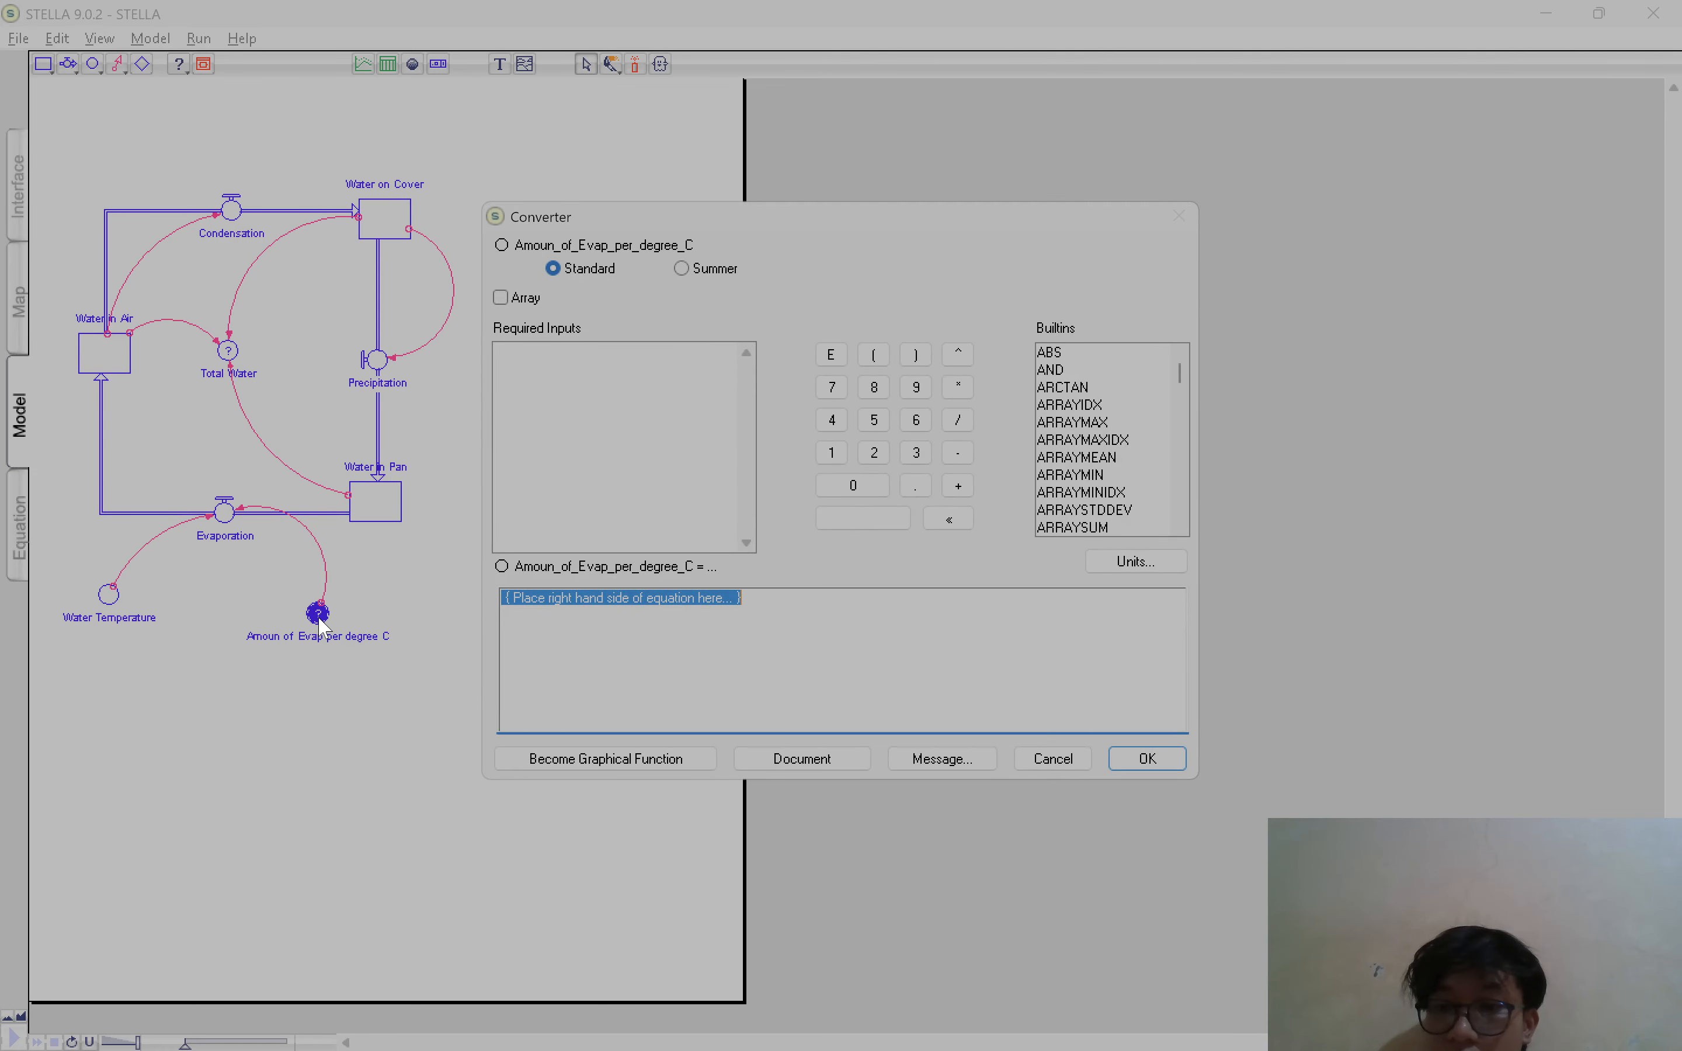
pyautogui.write('1/20')
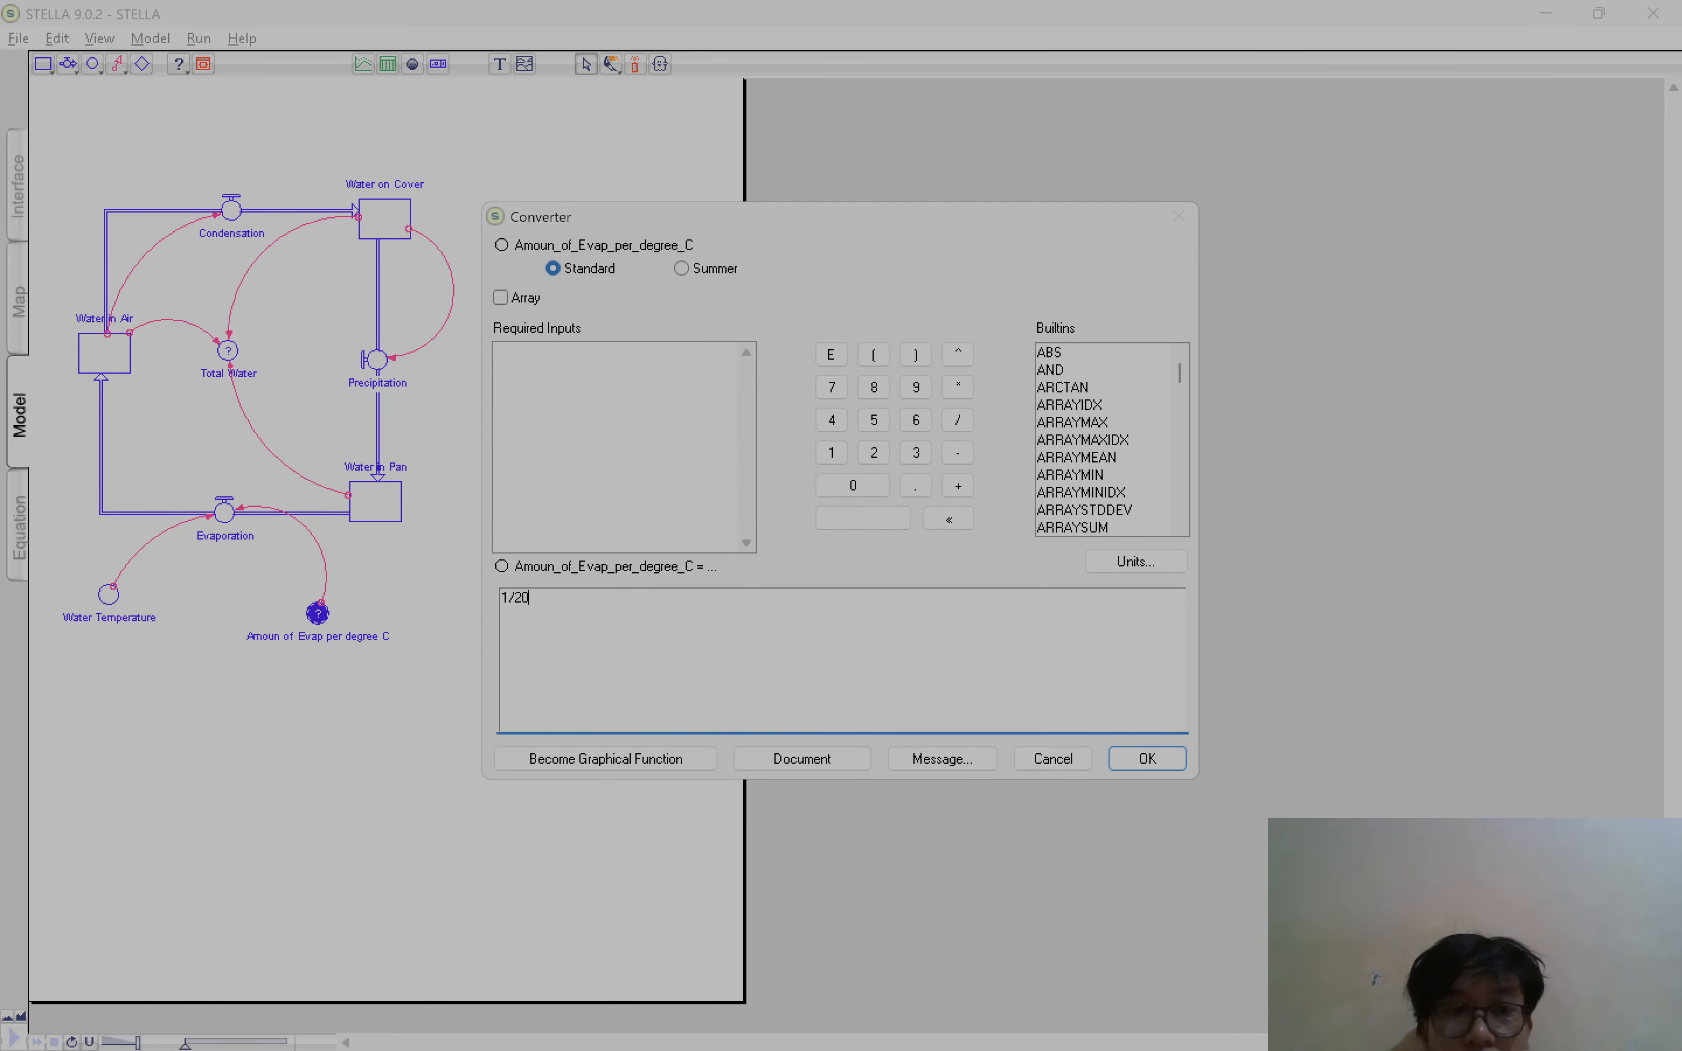
pyautogui.click(1141, 765)
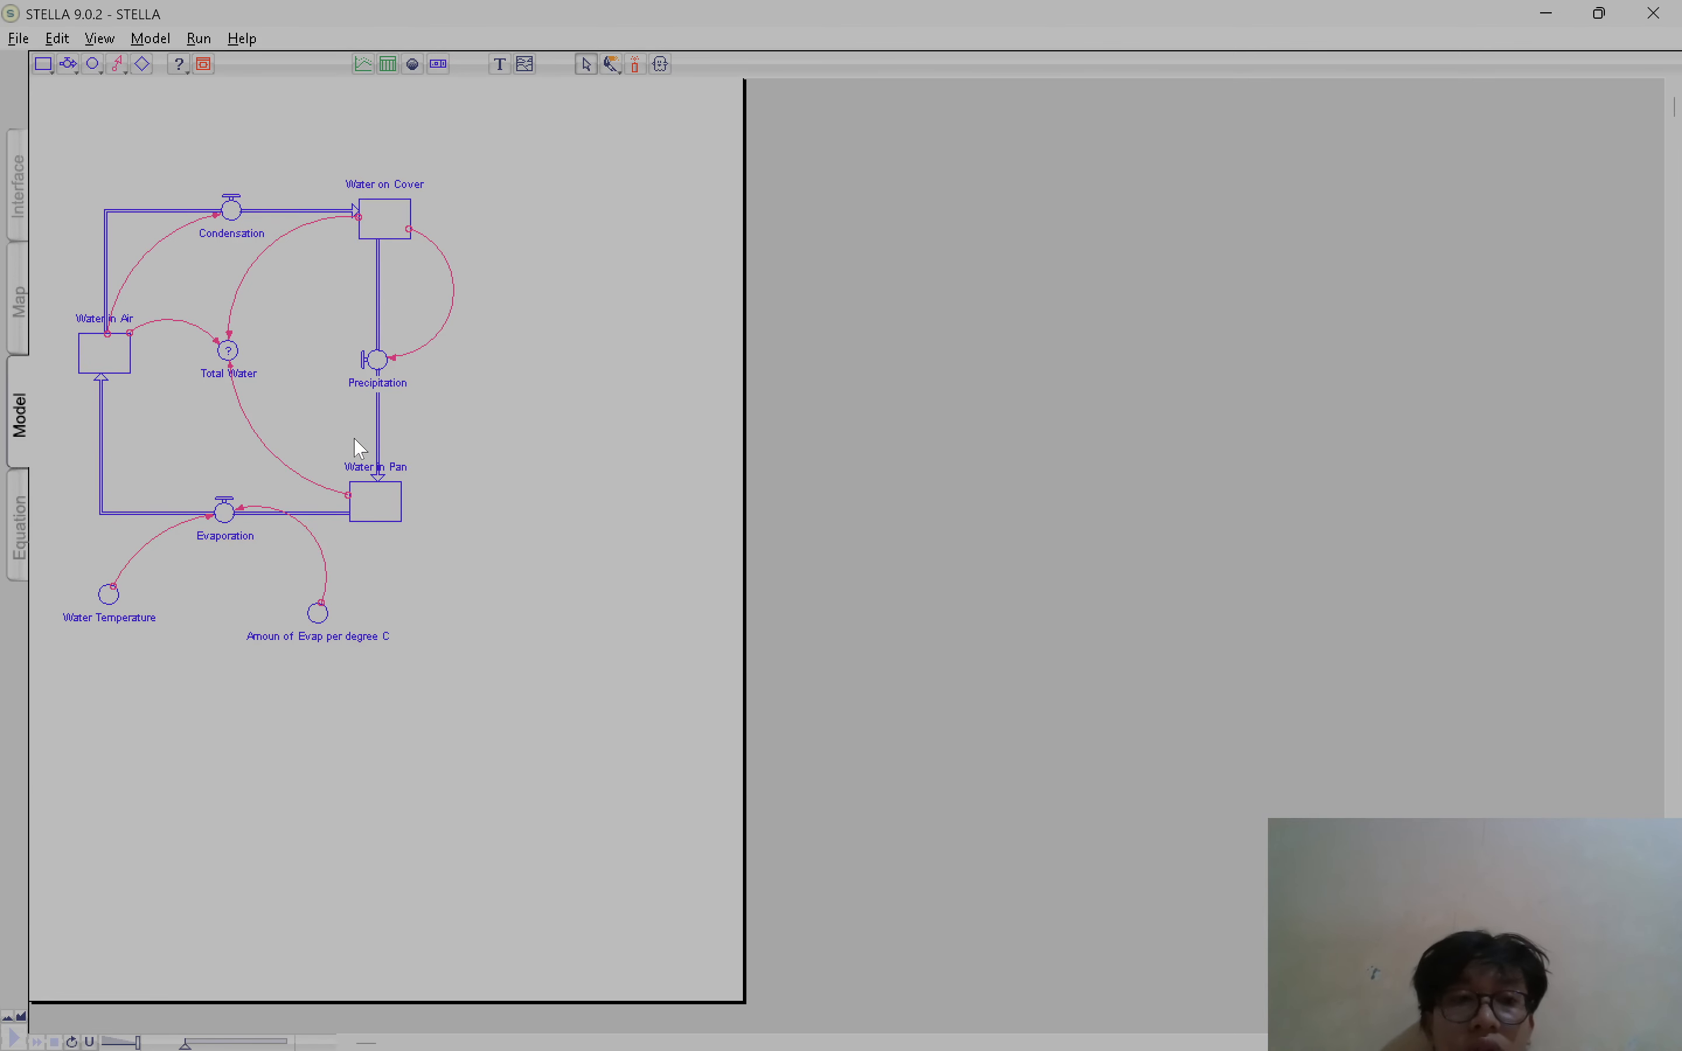
# Define the Total Water converter as Water_in_Air+Water_in_Pan+Water_on_Cover
pyautogui.click(231, 354)
pyautogui.doubleClick(232, 353)
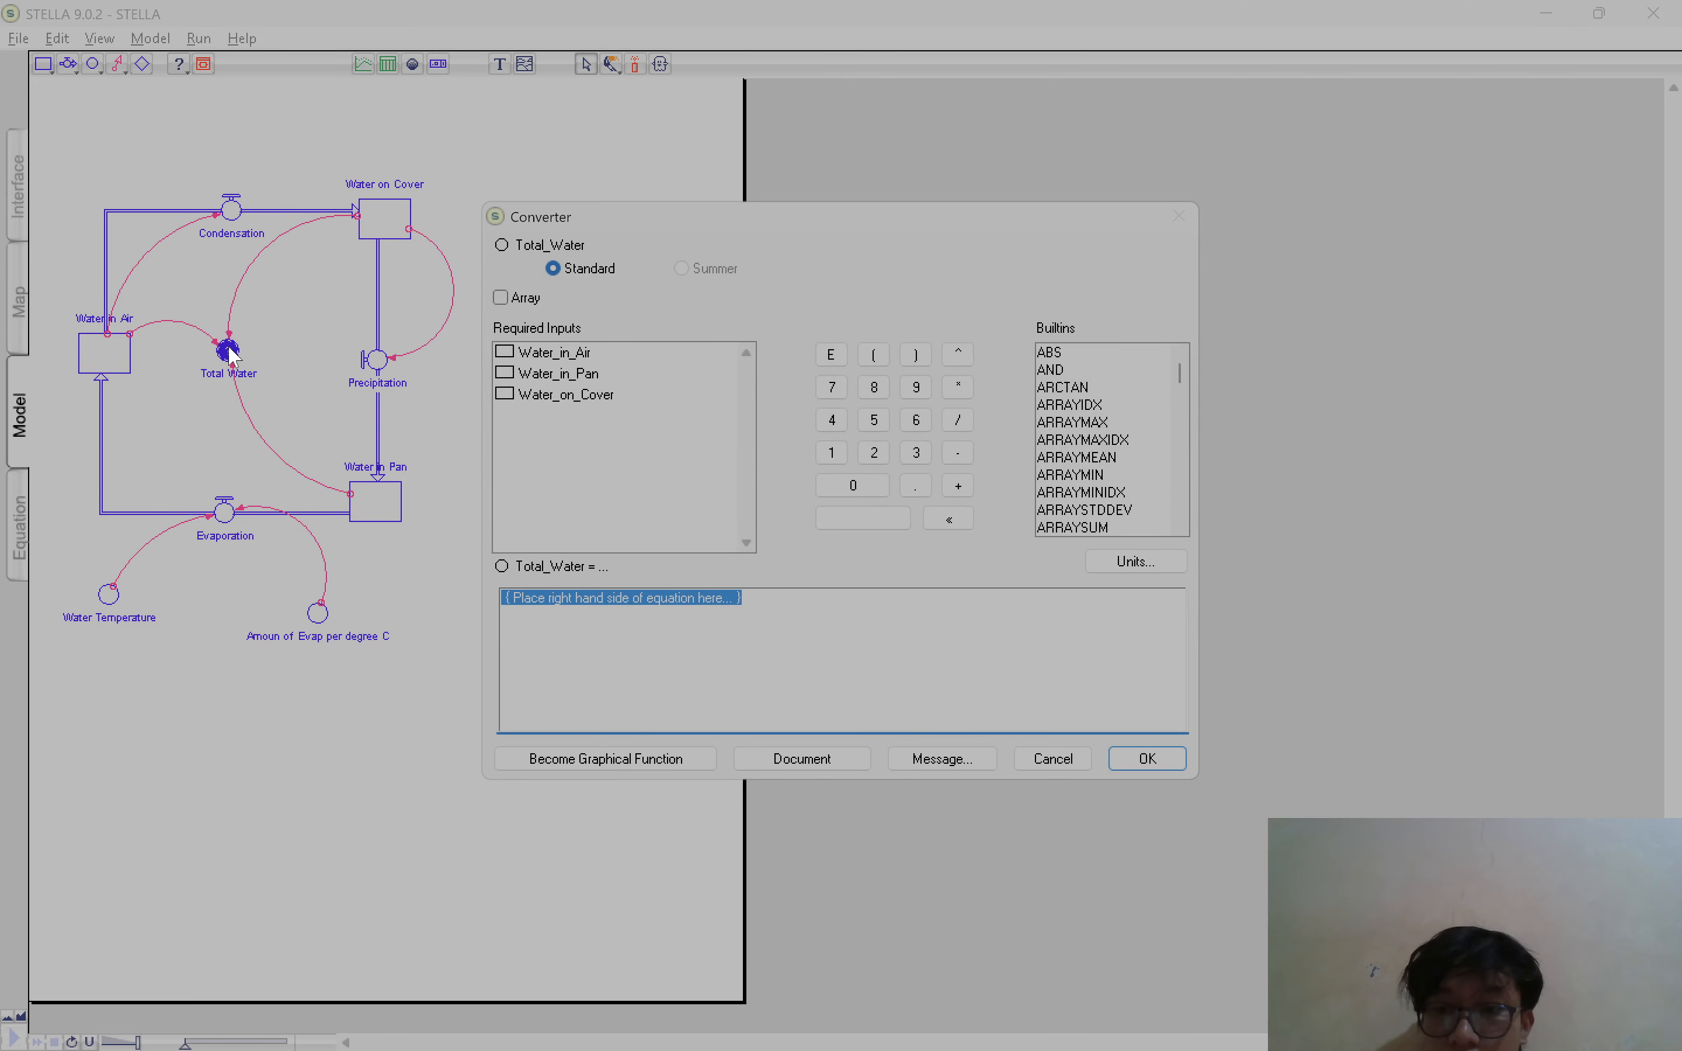
pyautogui.click(558, 353)
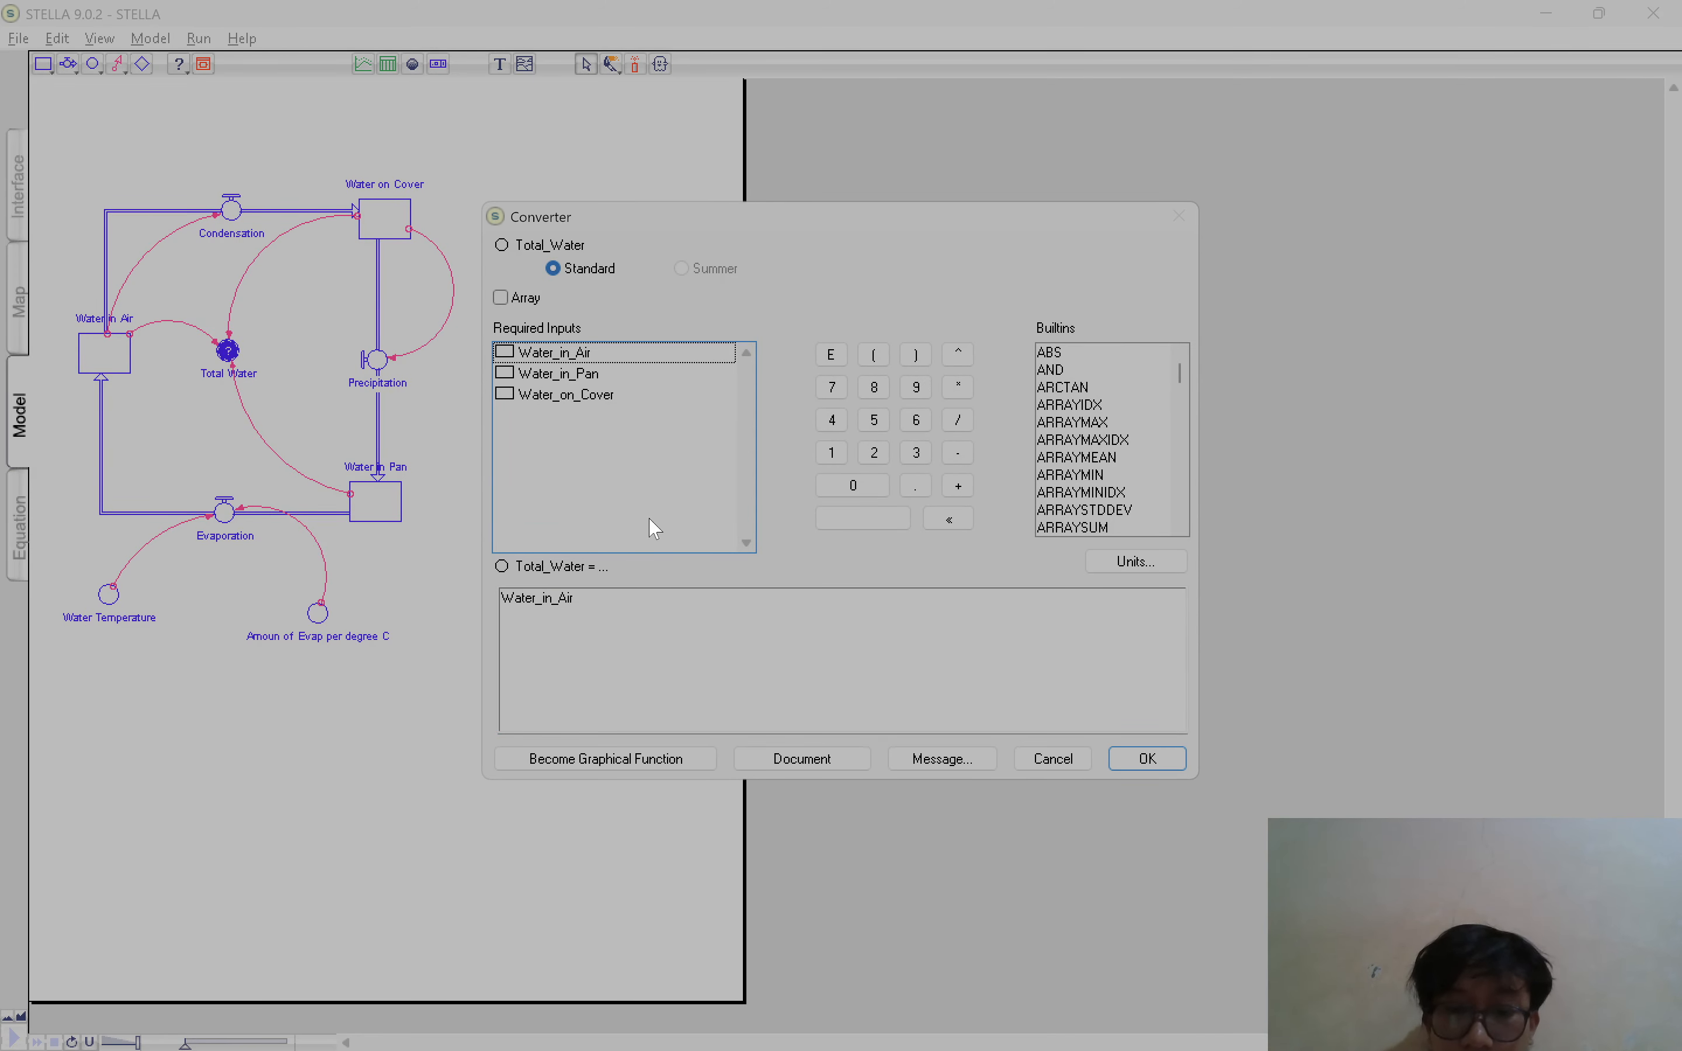
pyautogui.click(619, 603)
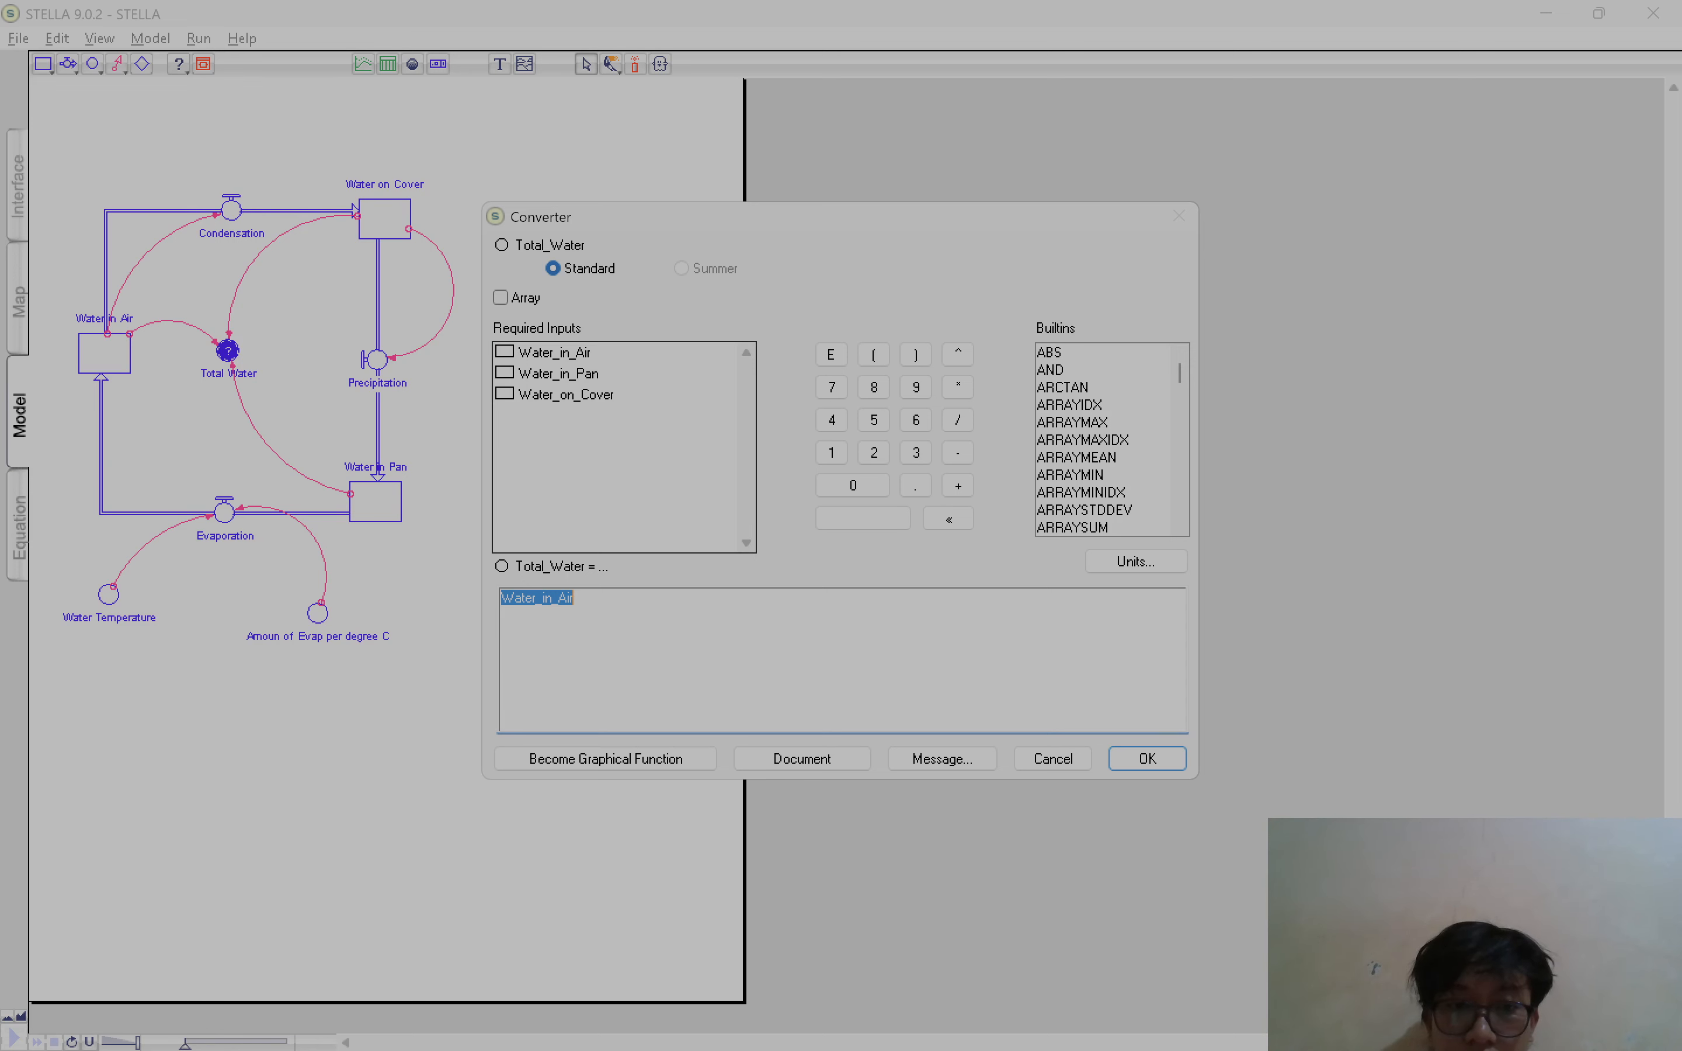
pyautogui.click(619, 604)
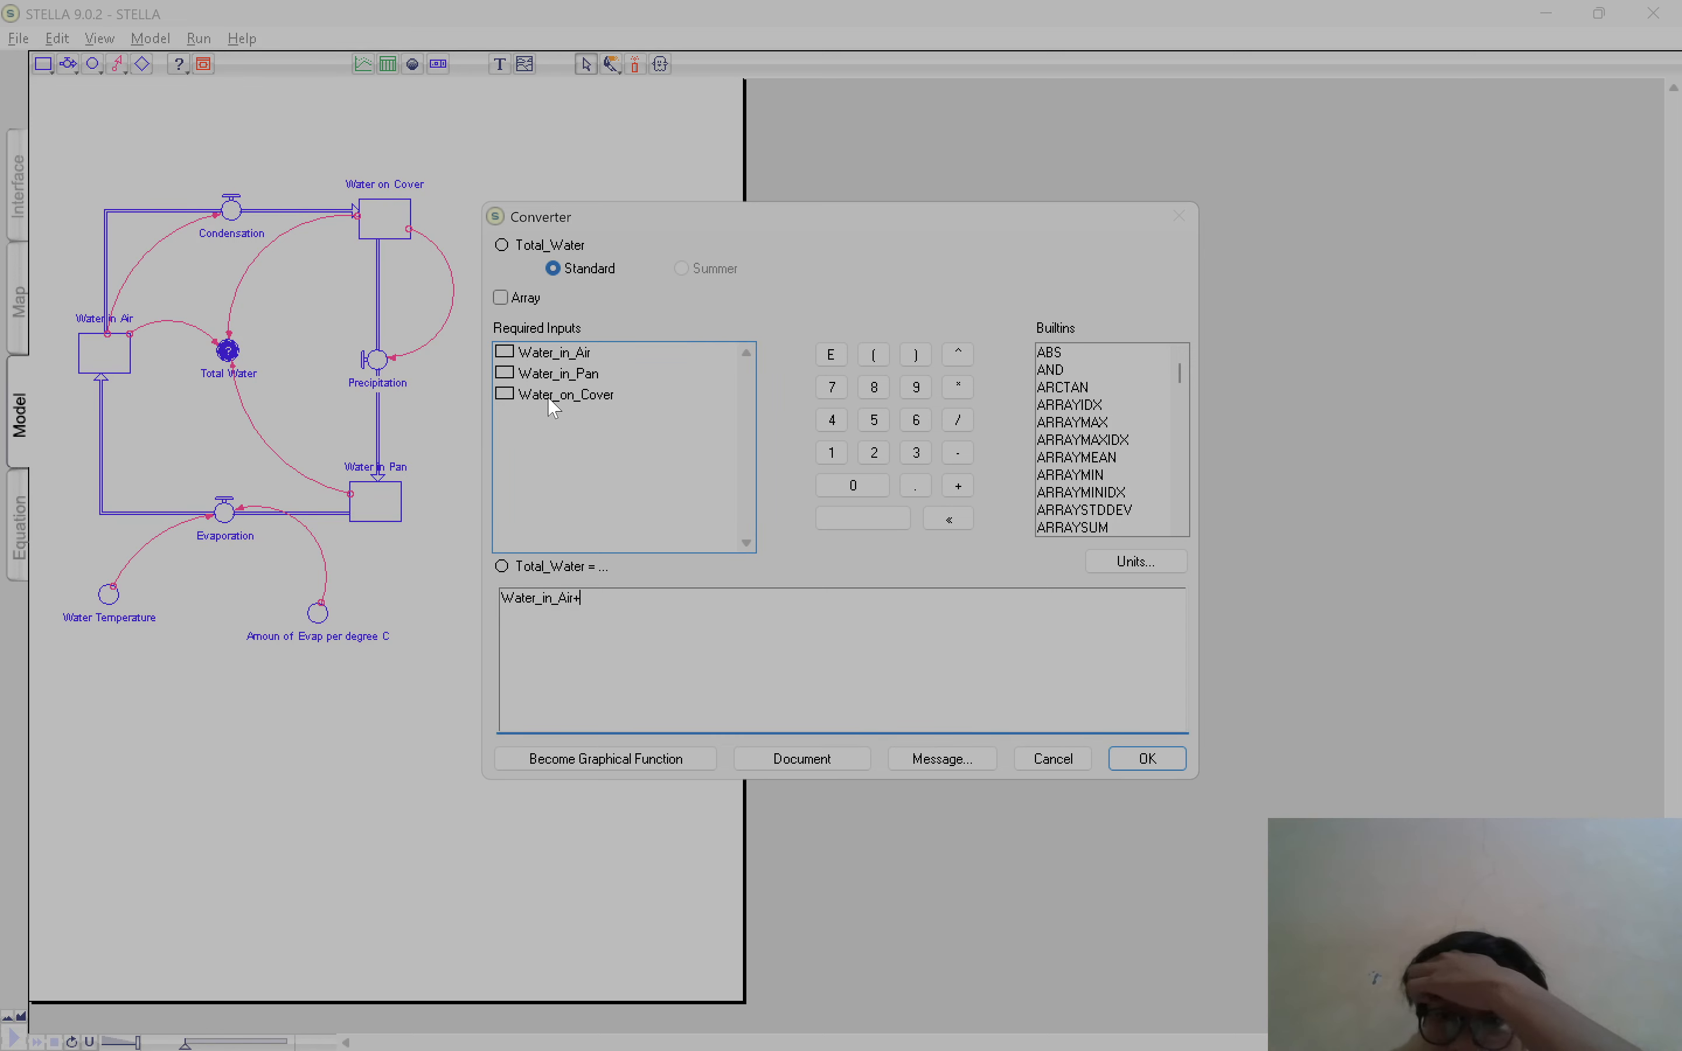
pyautogui.click(586, 376)
pyautogui.click(703, 598)
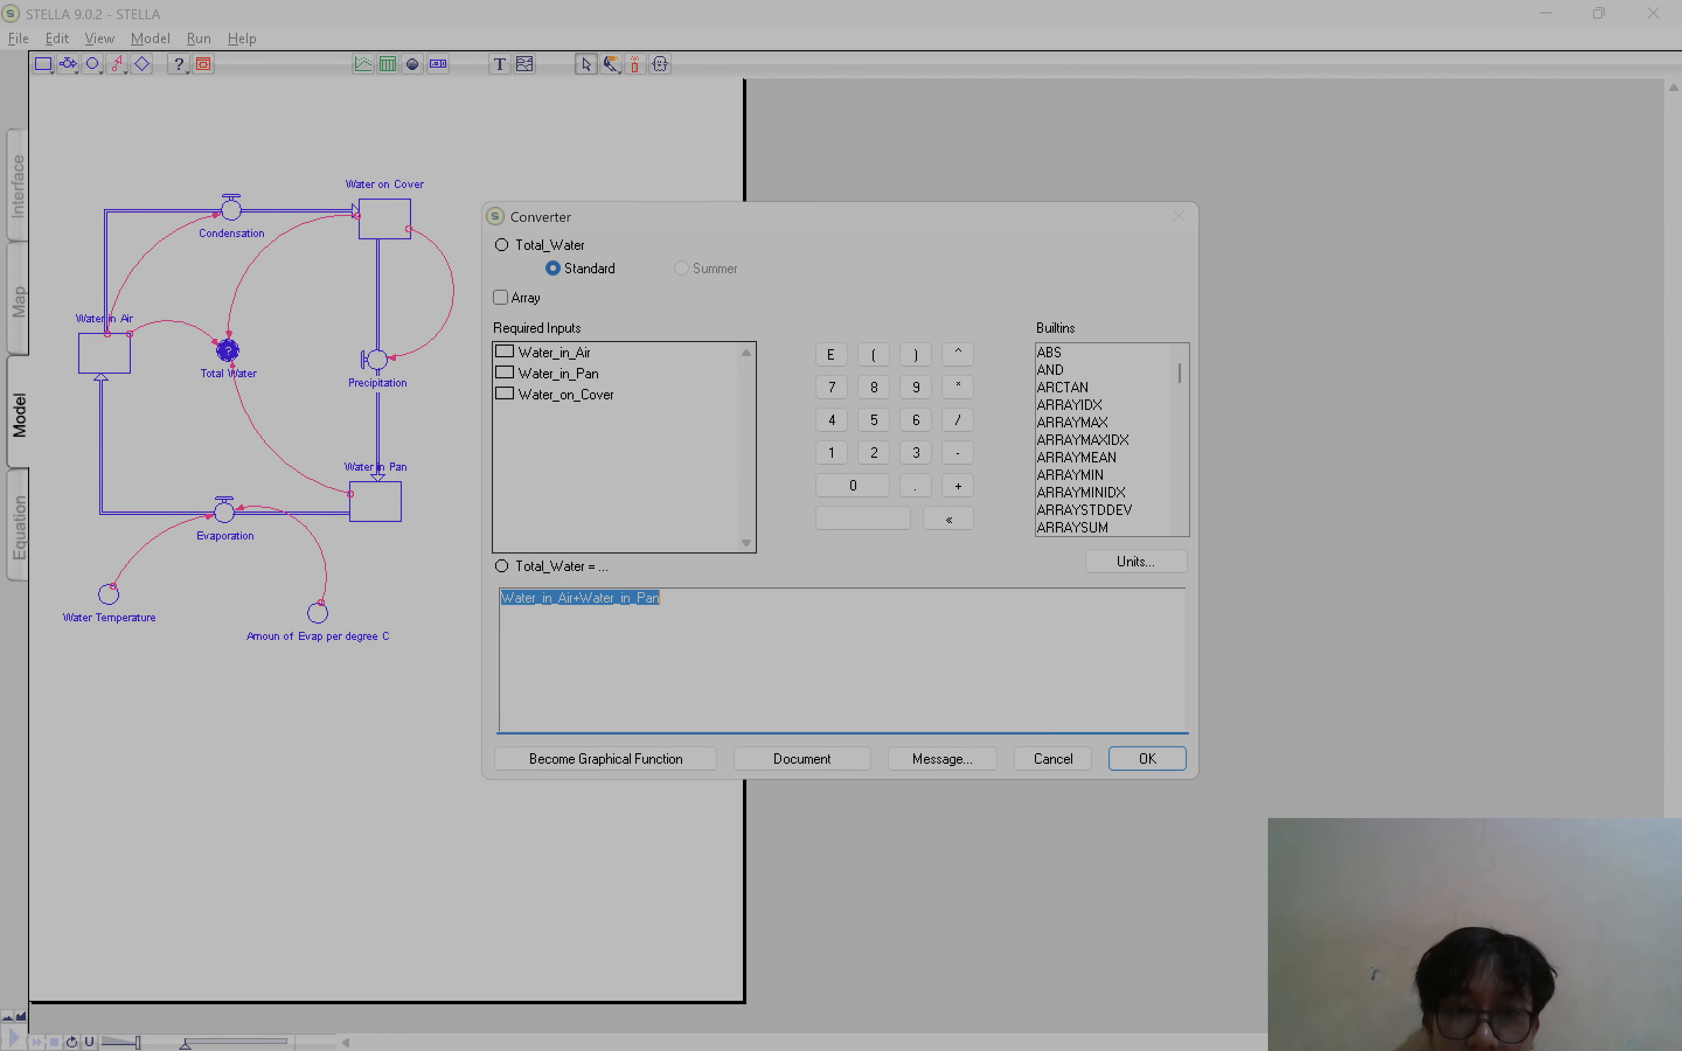
pyautogui.click(700, 599)
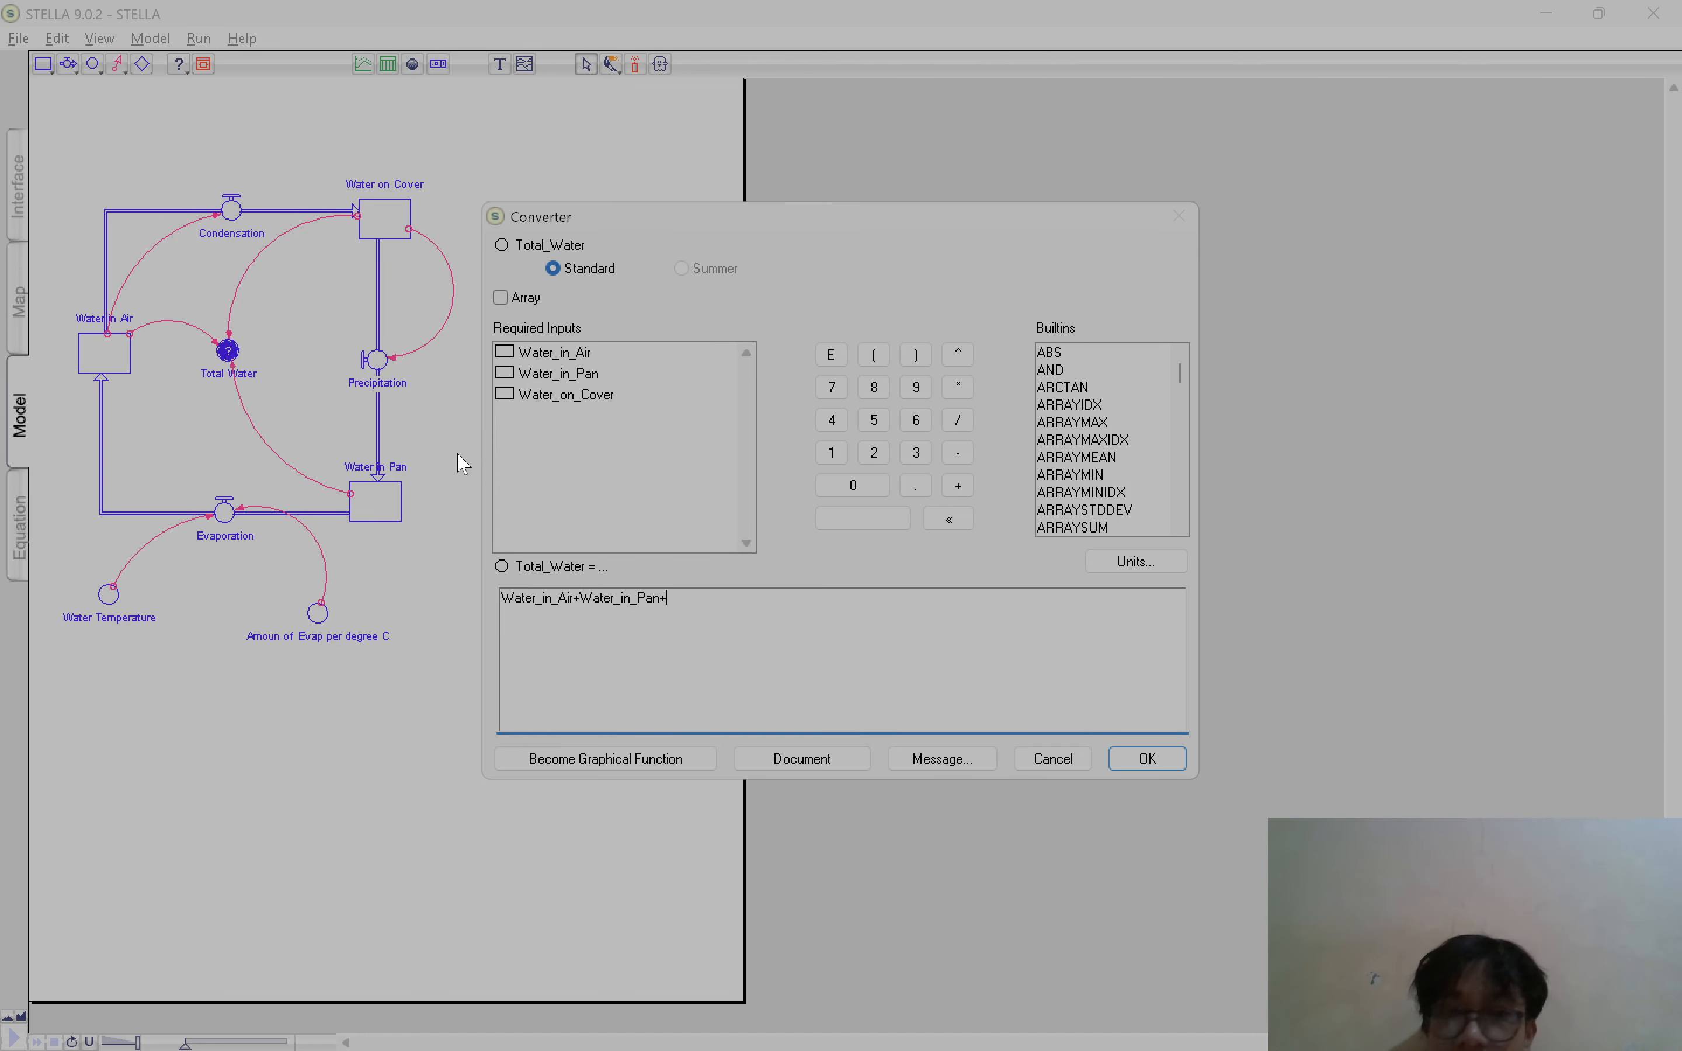
pyautogui.click(571, 396)
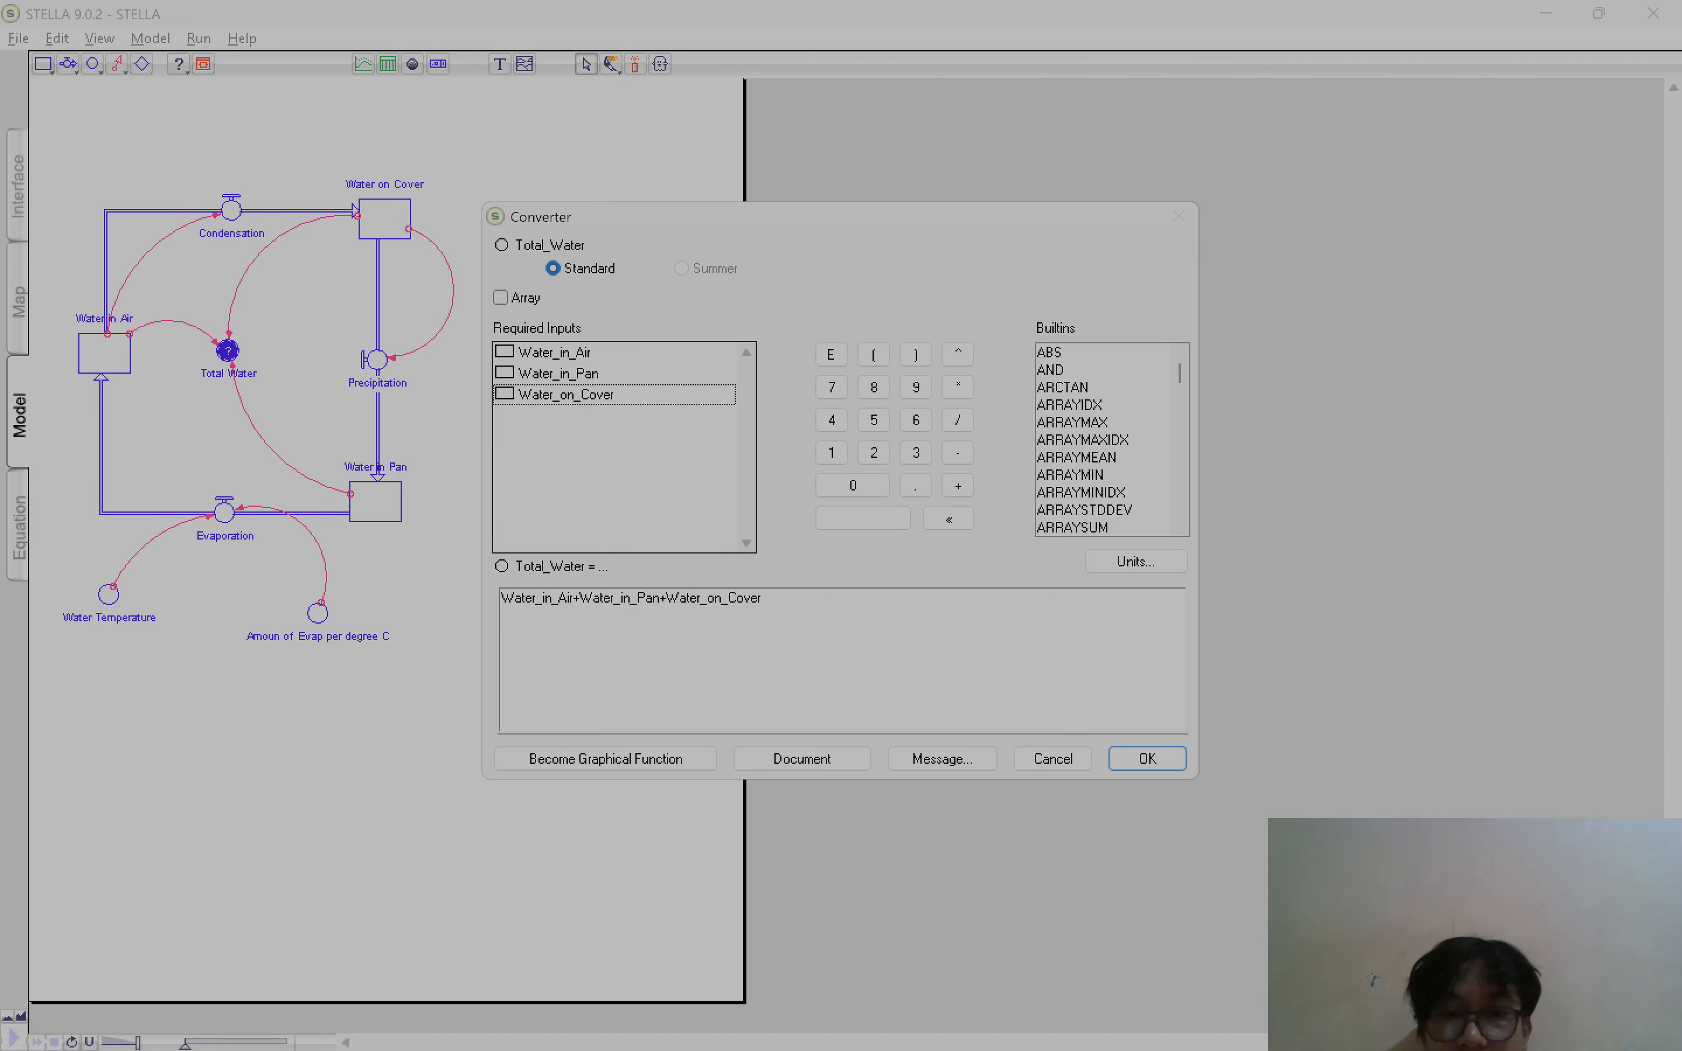
pyautogui.click(1127, 765)
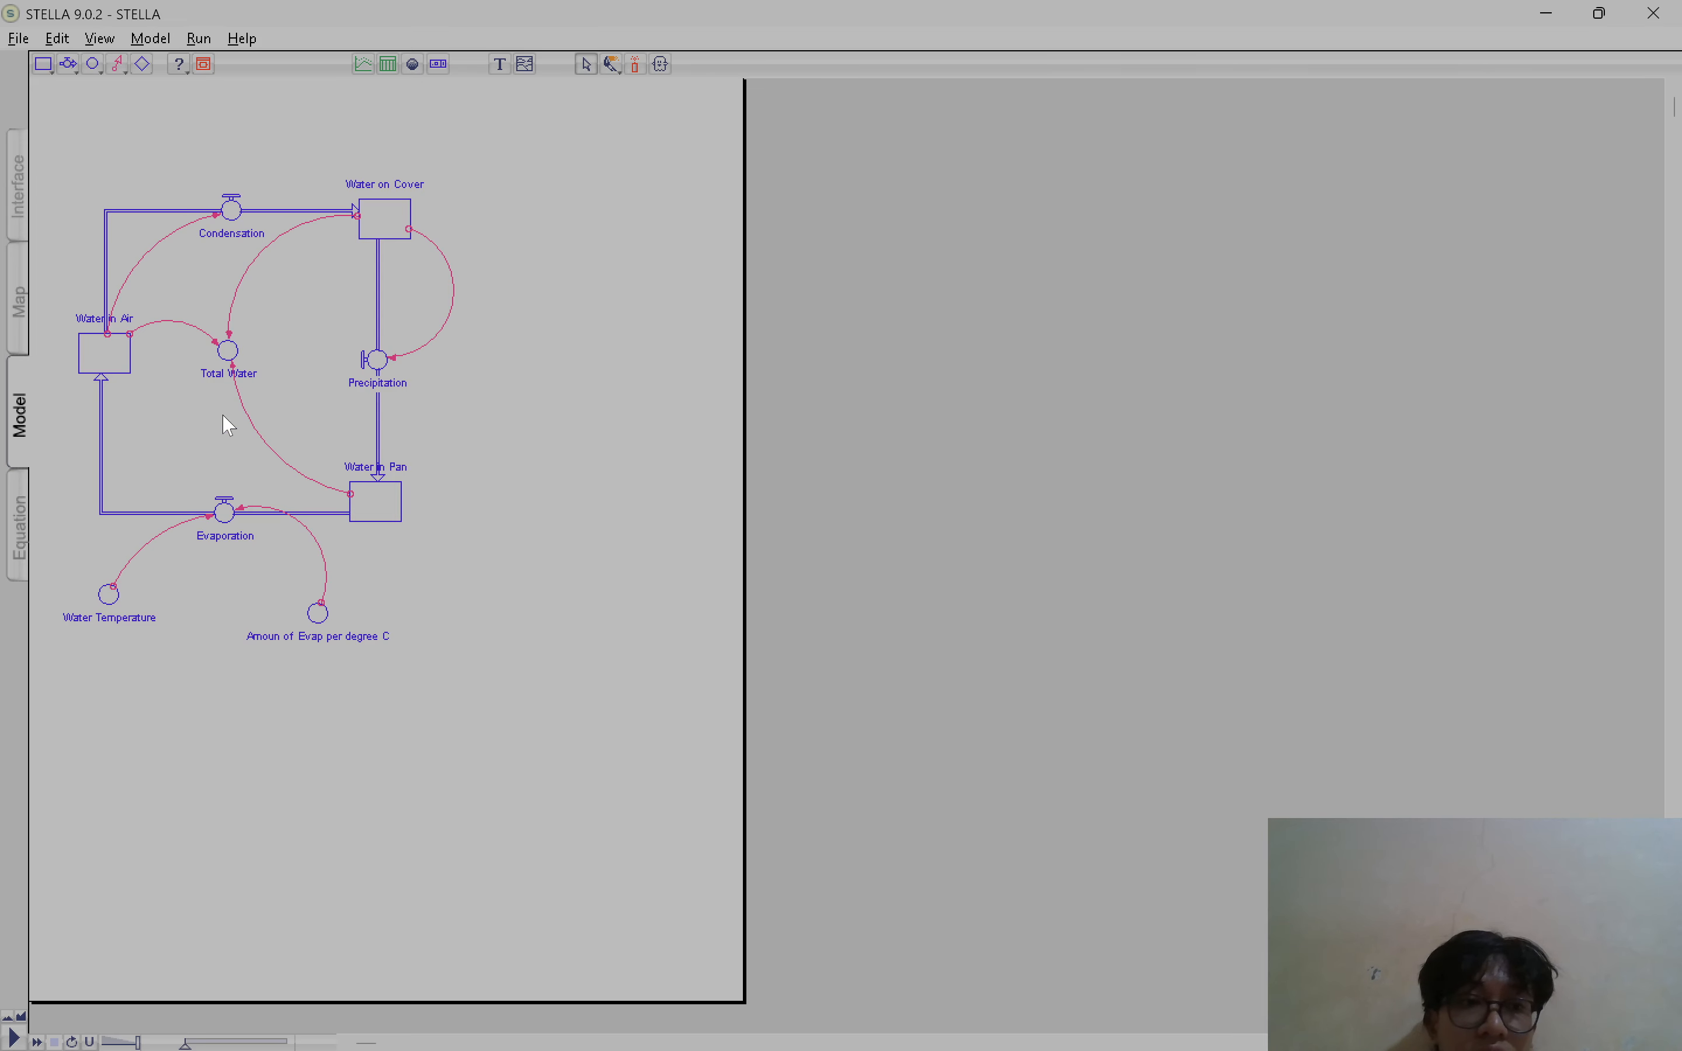
# Review the model's equation listing and place a pinned graph on the upper part of the interface page
pyautogui.click(12, 503)
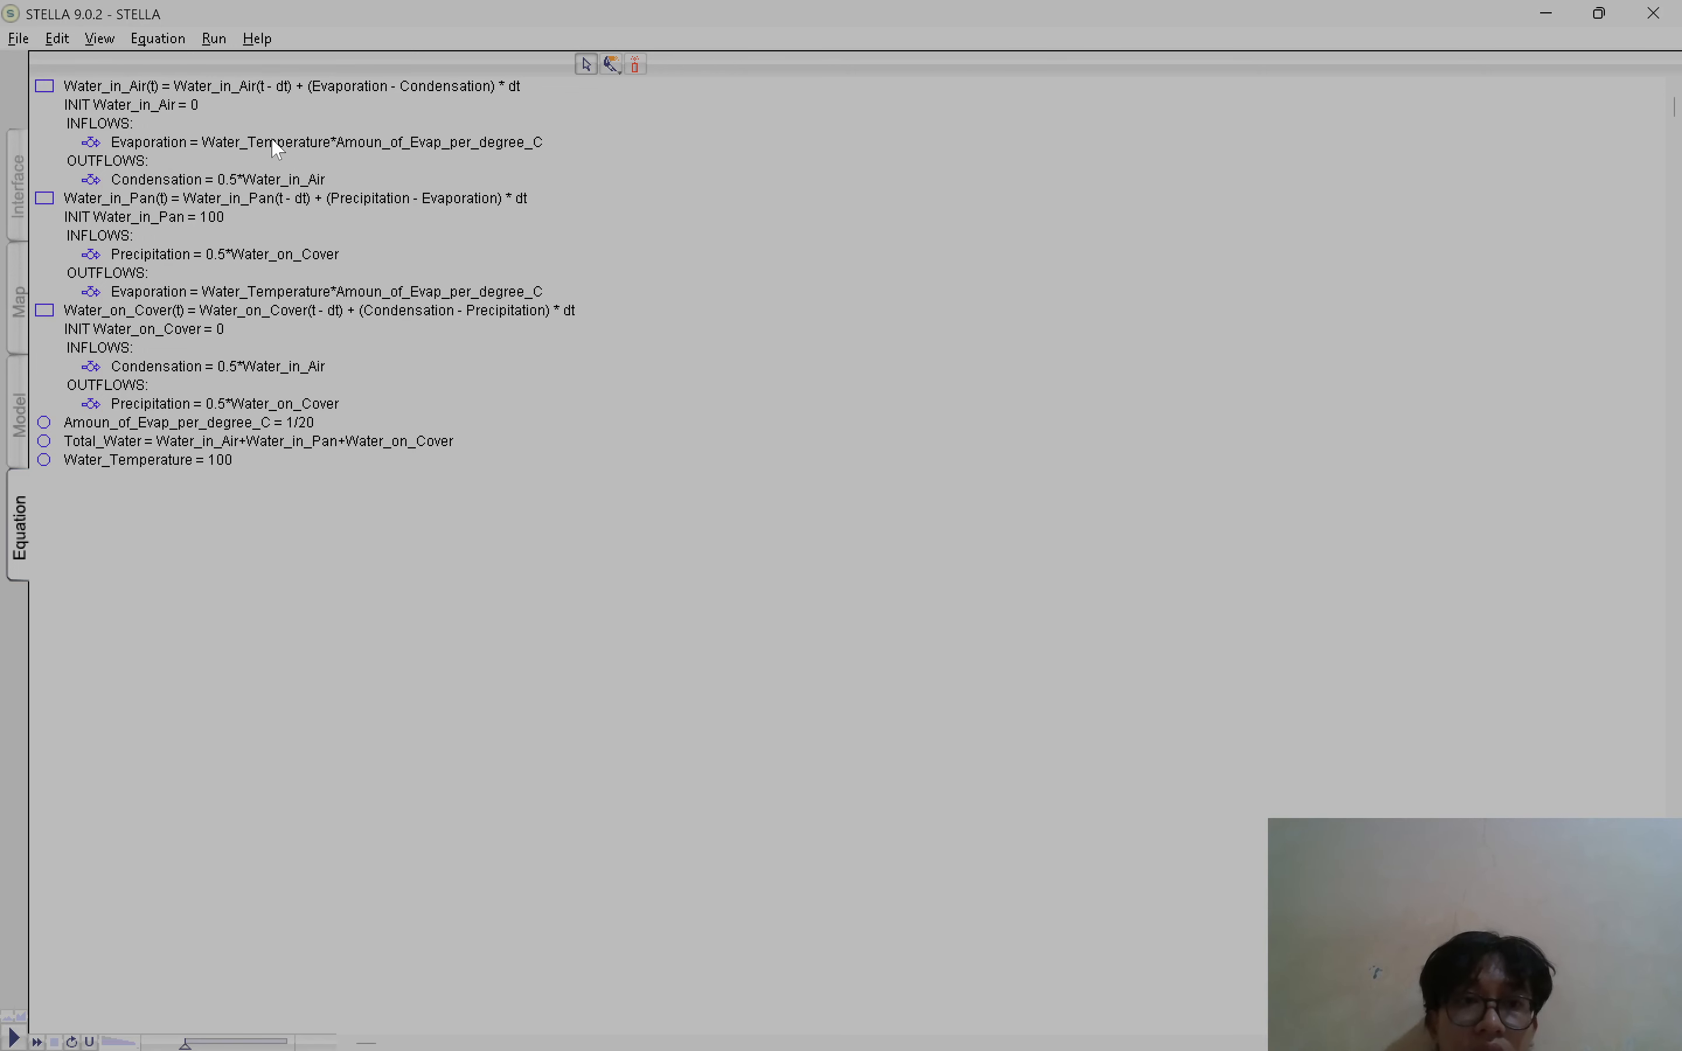
pyautogui.click(19, 177)
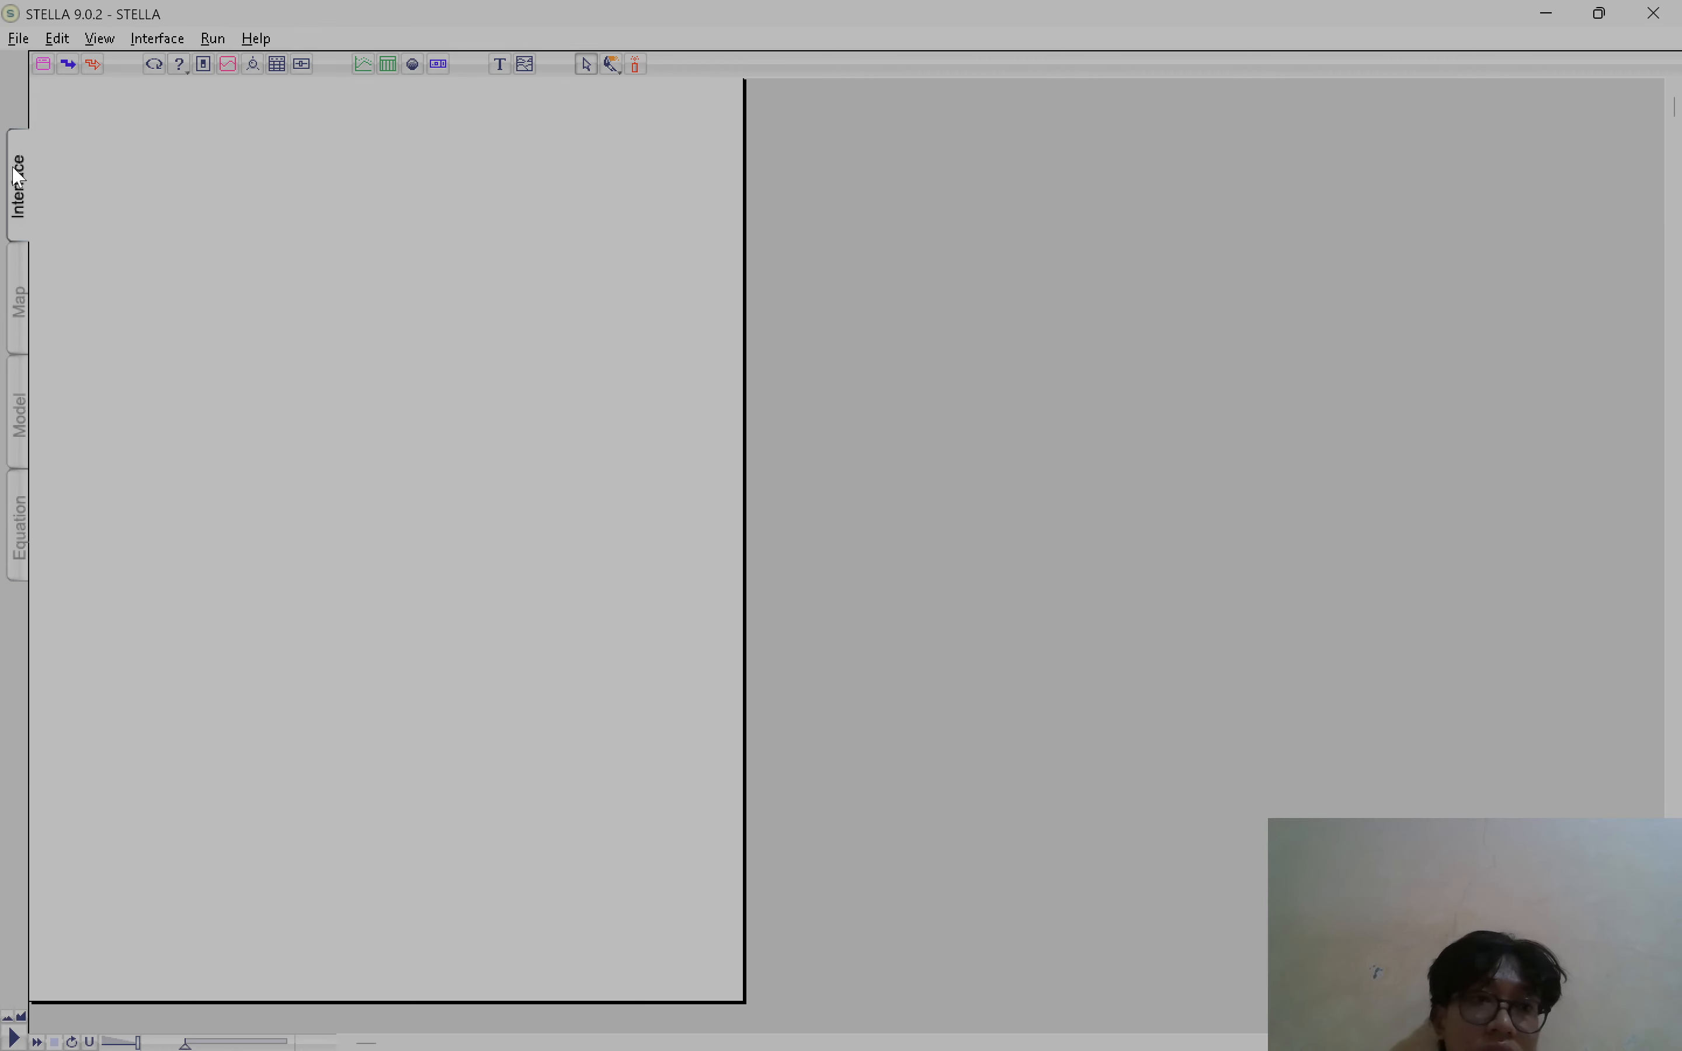
pyautogui.click(363, 64)
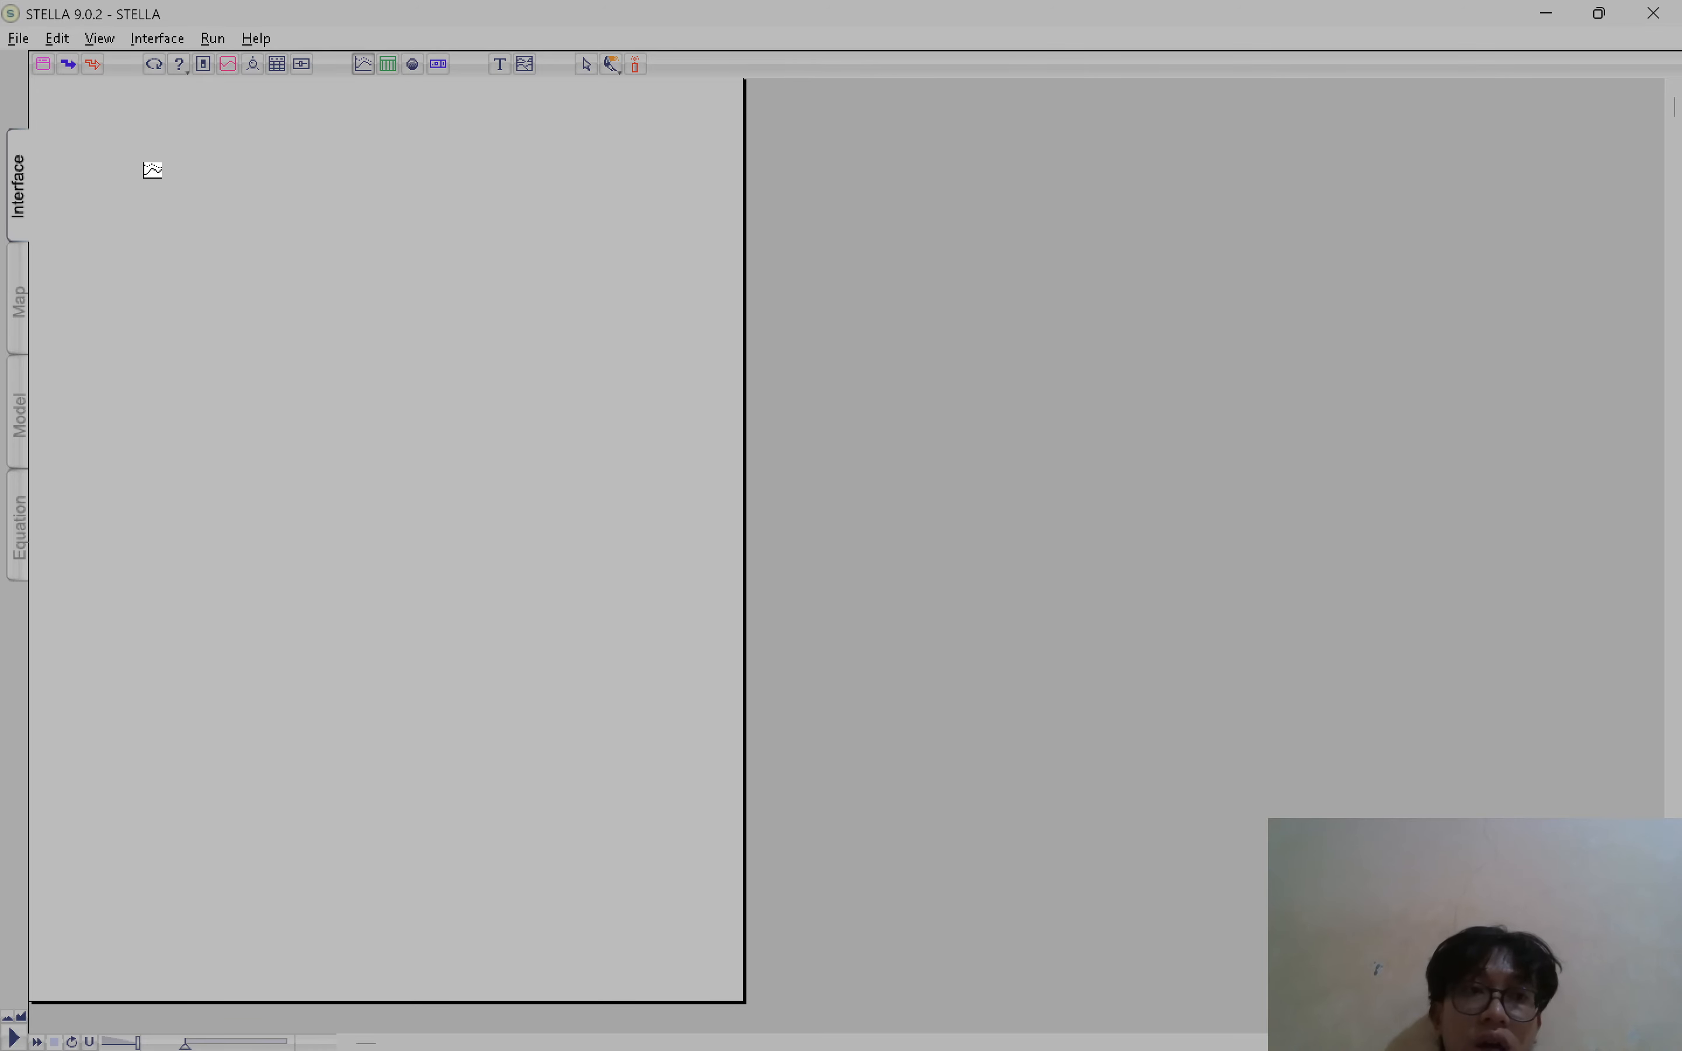
pyautogui.click(138, 160)
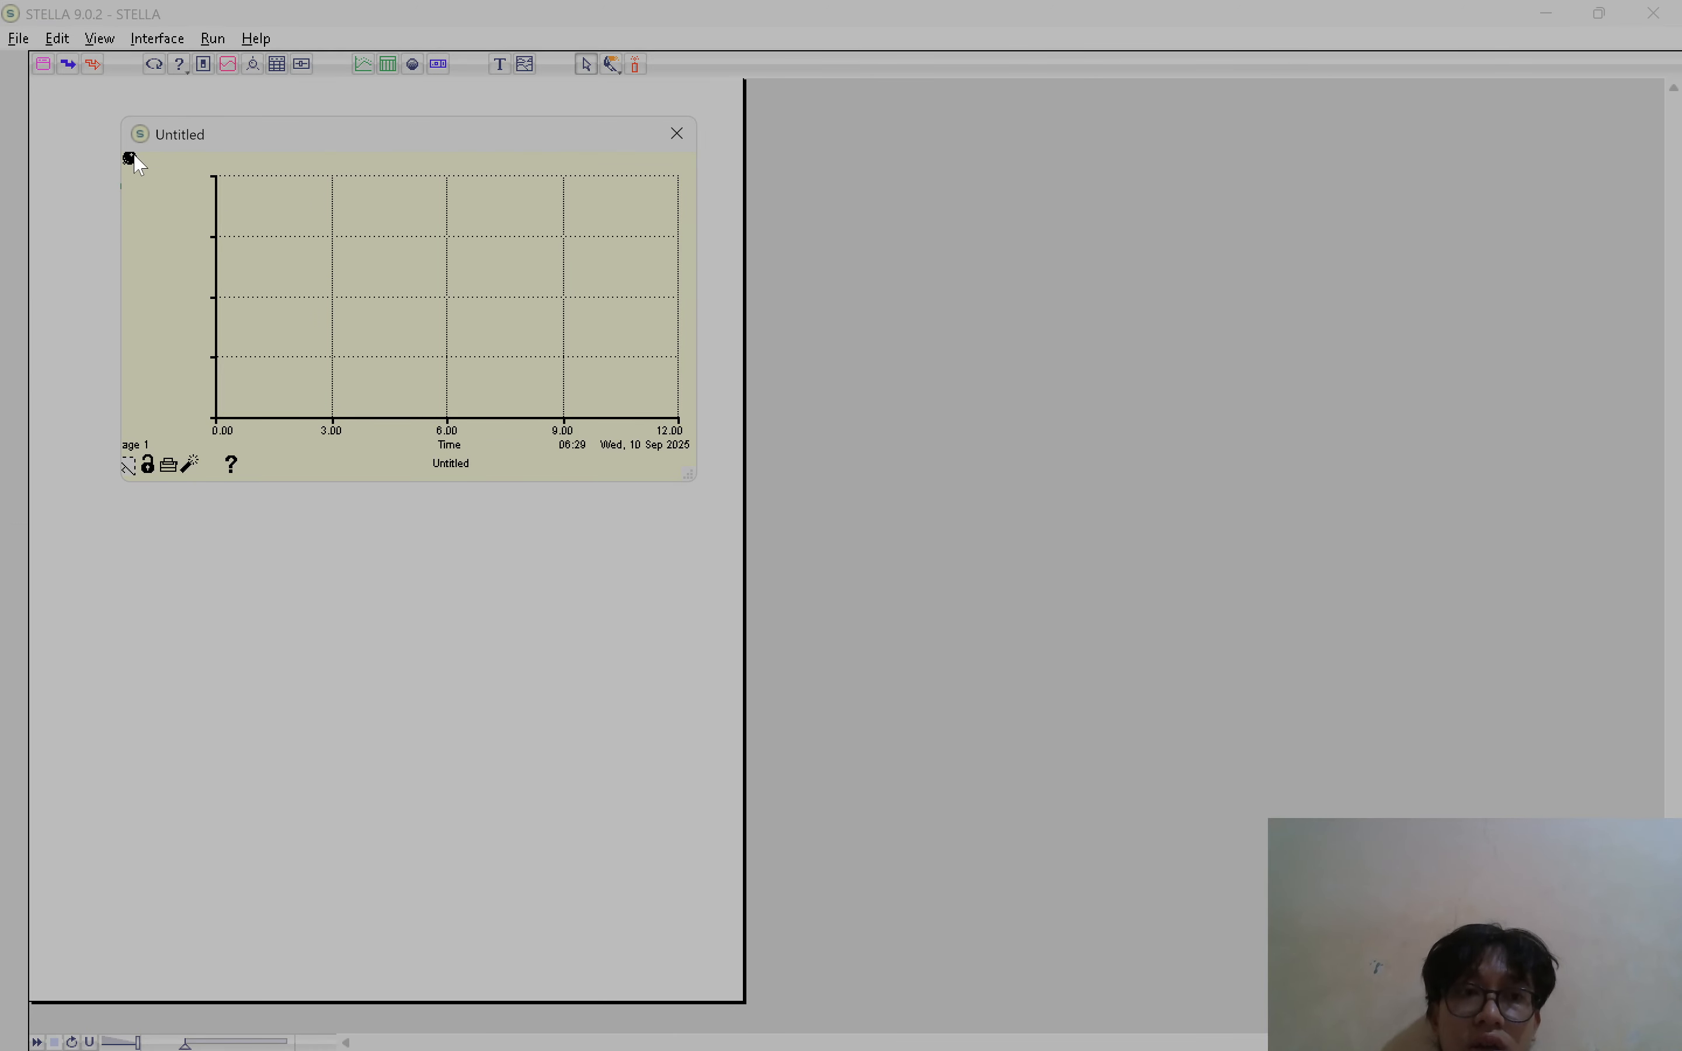
pyautogui.click(132, 158)
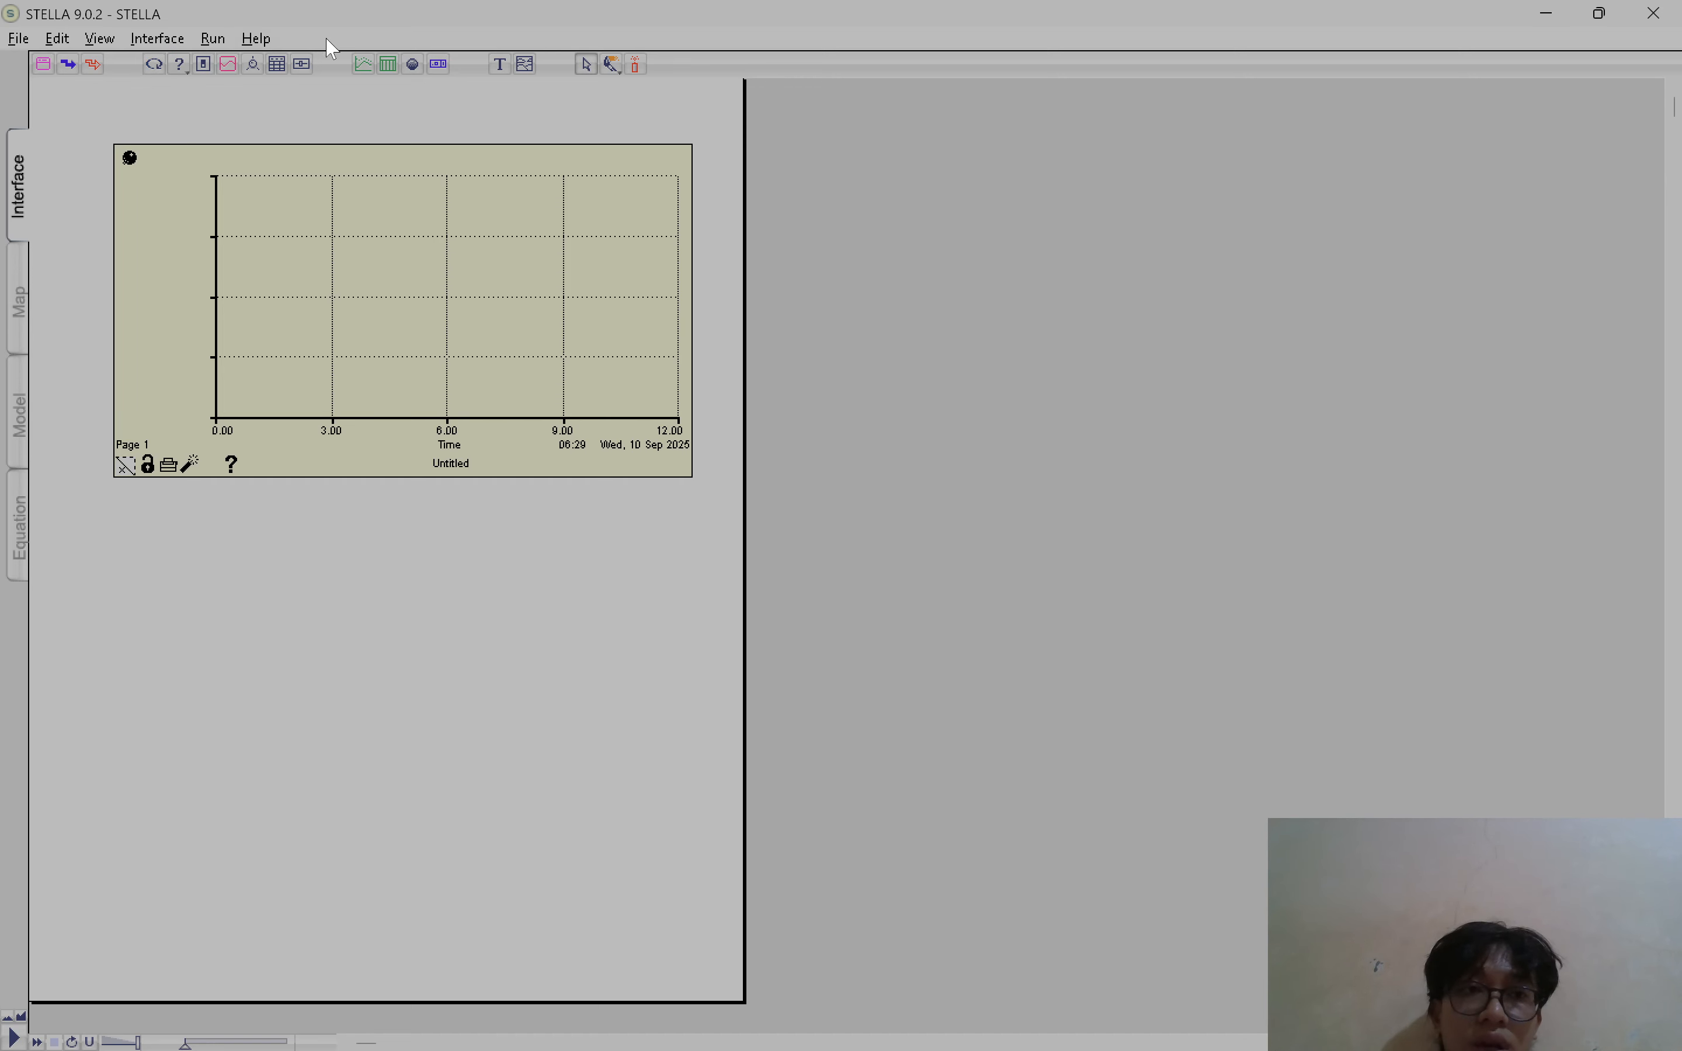
# Place a second graph below the first one on the interface page and pin it
pyautogui.click(373, 66)
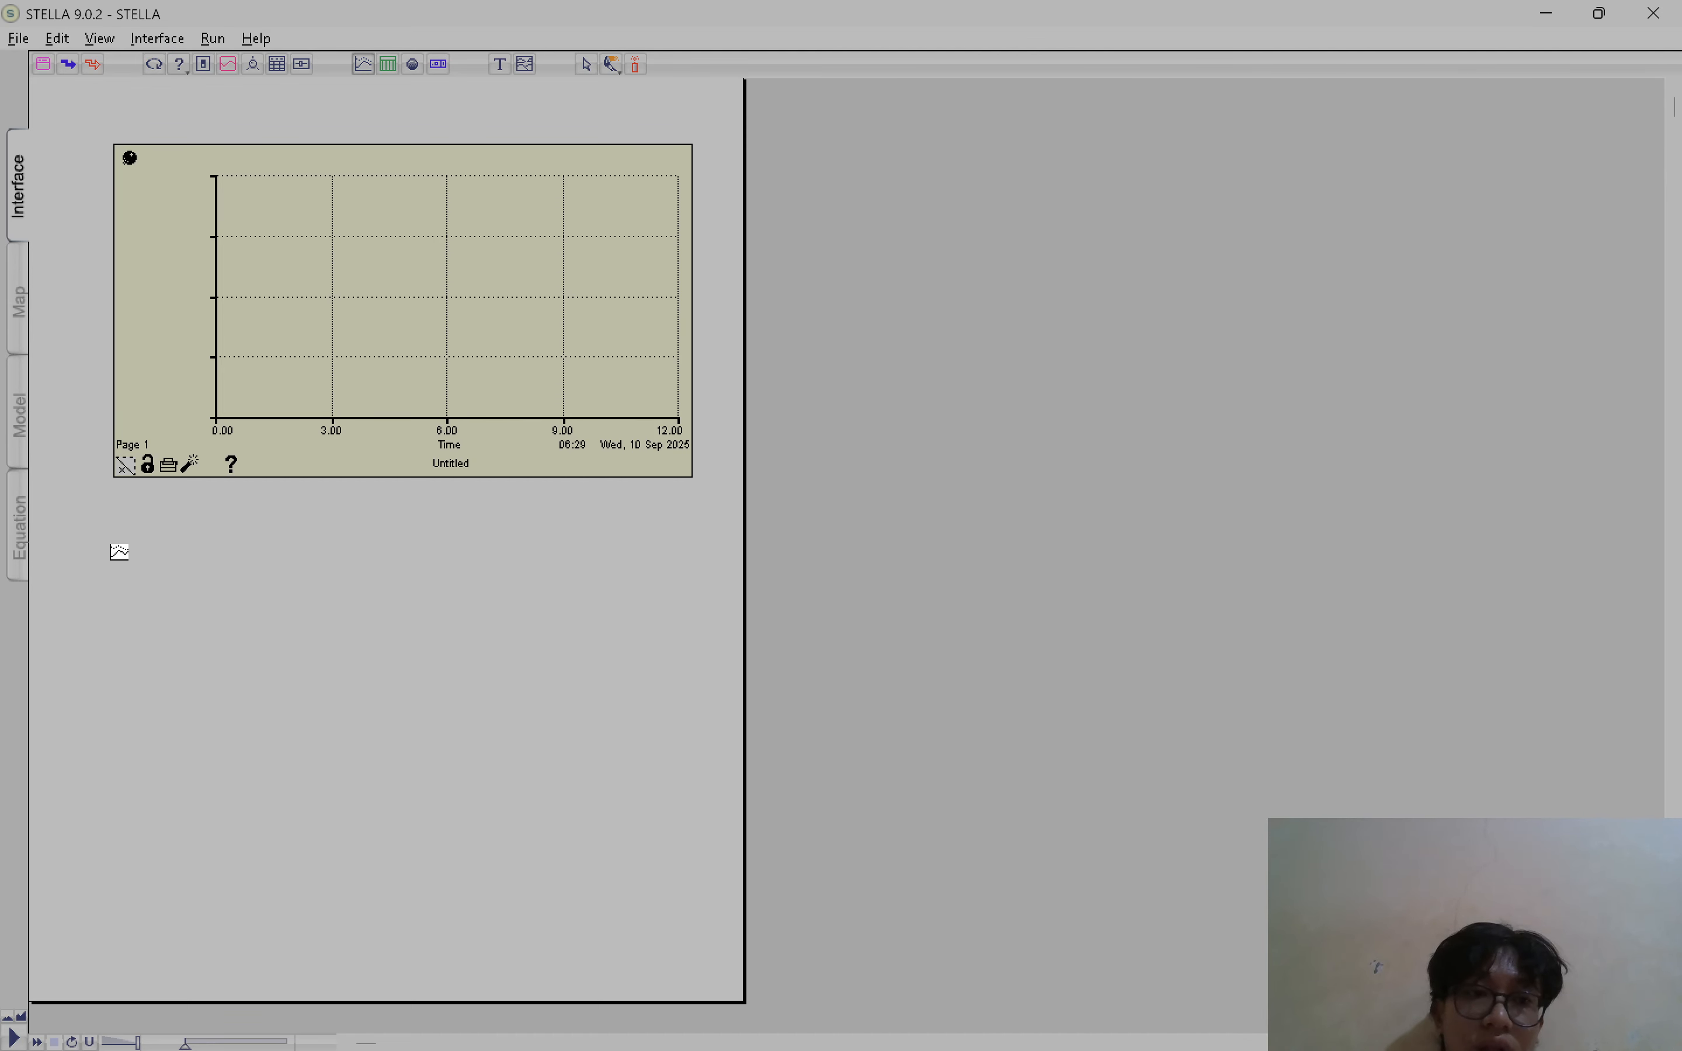
pyautogui.click(118, 552)
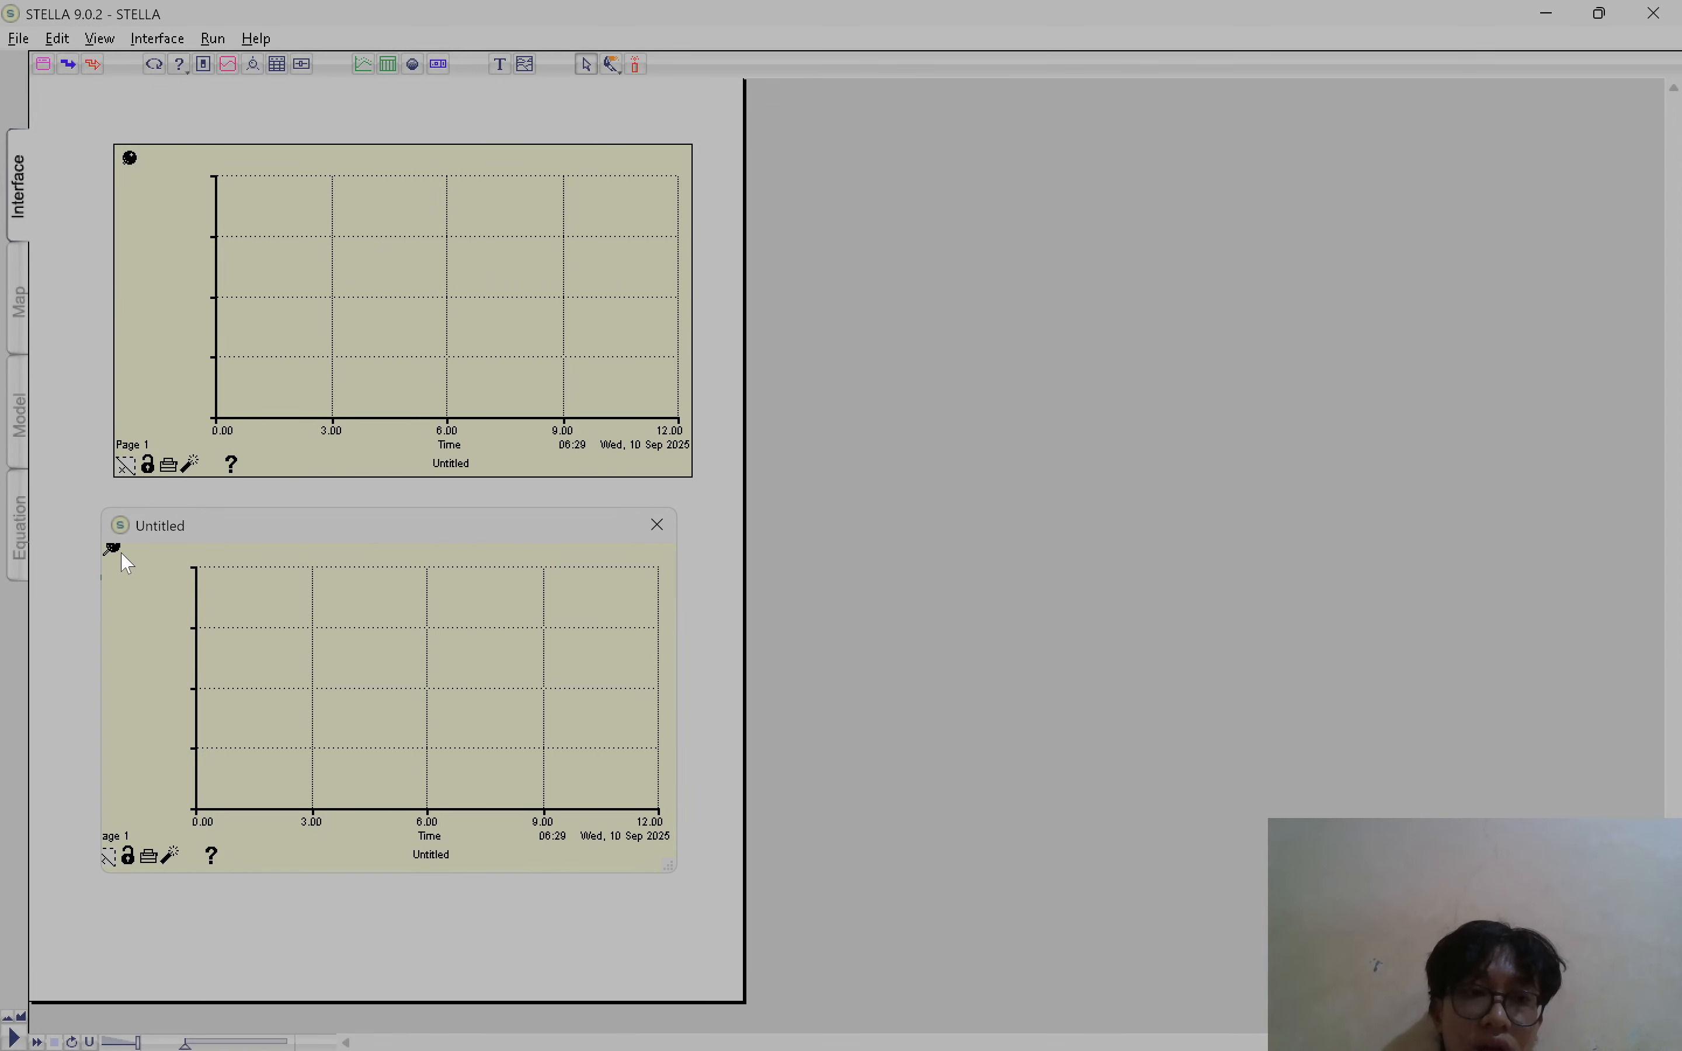
pyautogui.click(114, 549)
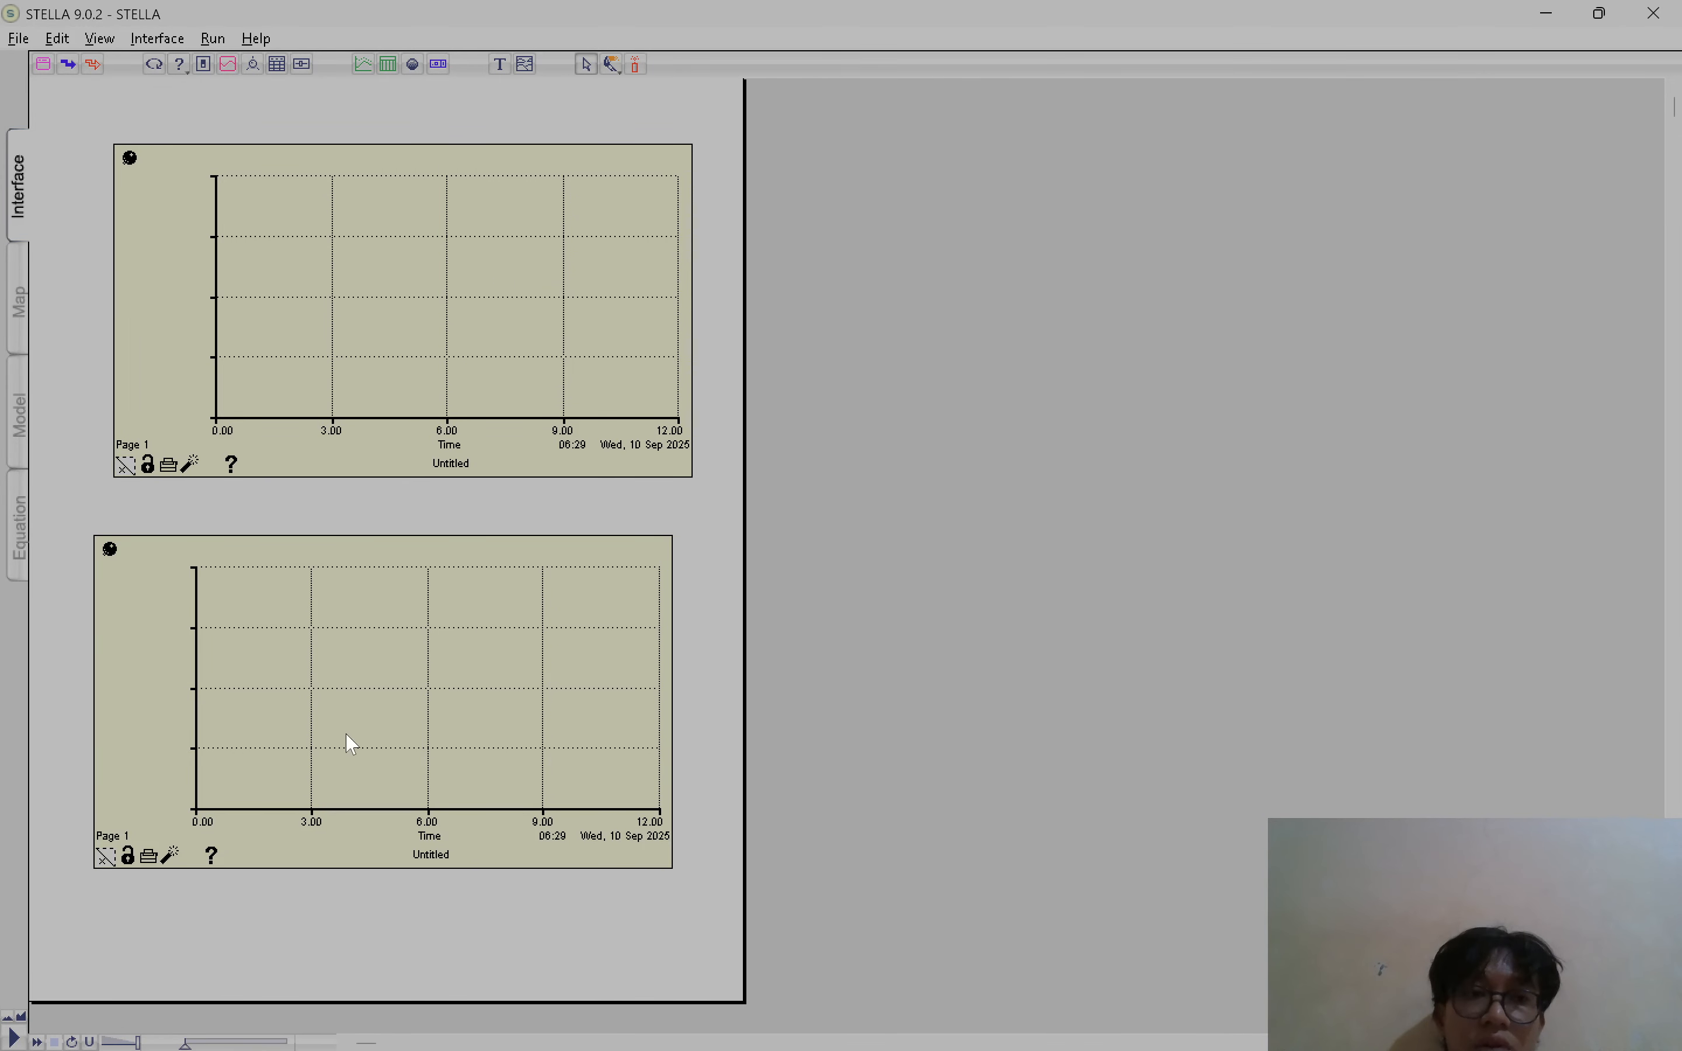
# Define the upper graph as a time series of Water_in_Pan, Water_in_Air, Water_on_Cover and Total_Water
pyautogui.doubleClick(383, 333)
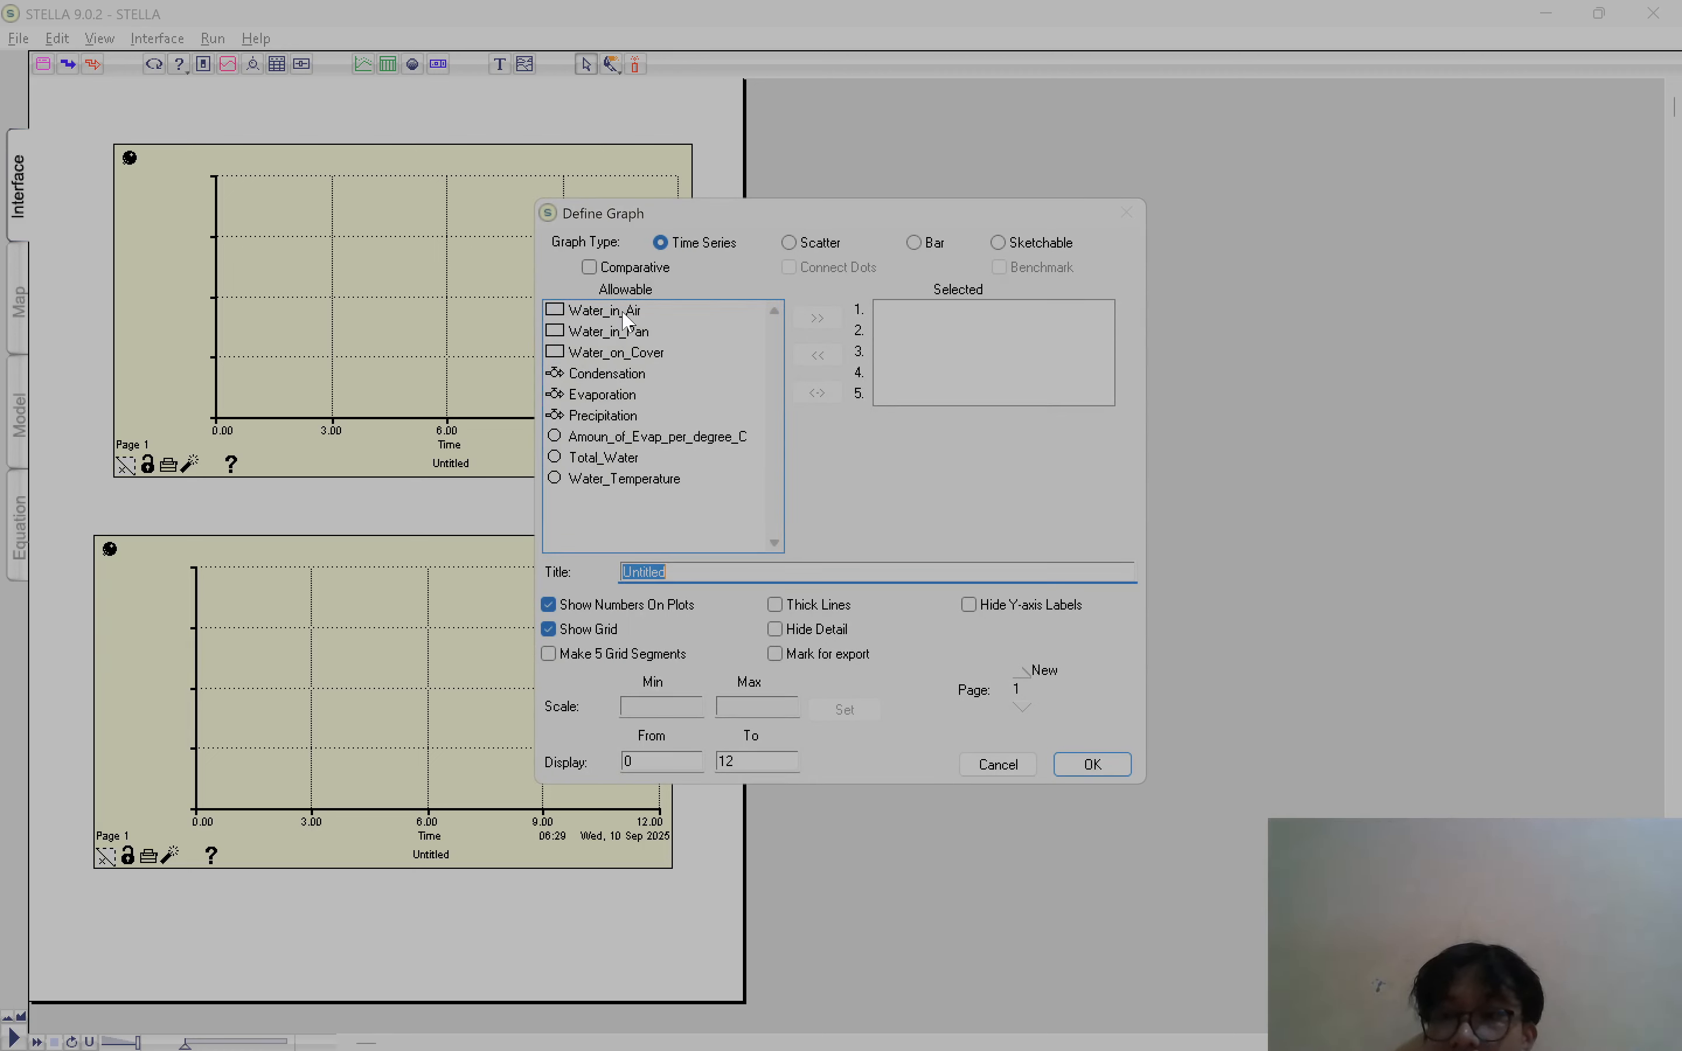
pyautogui.click(640, 332)
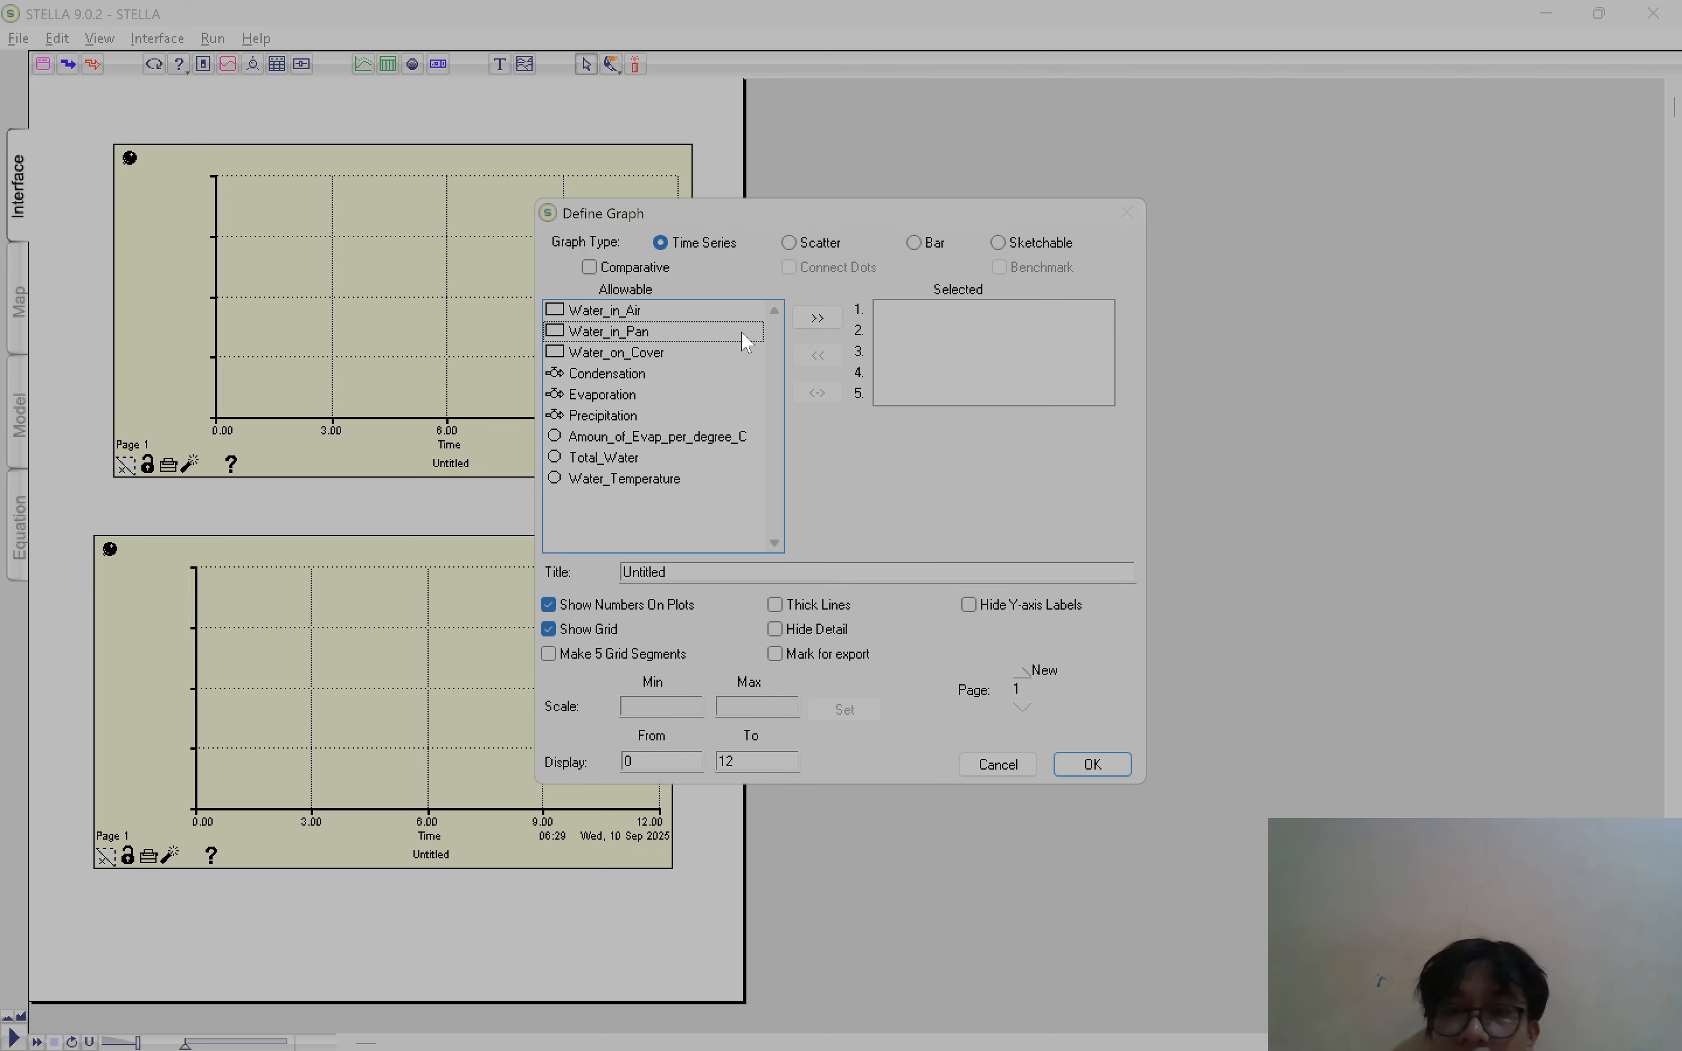
pyautogui.click(818, 318)
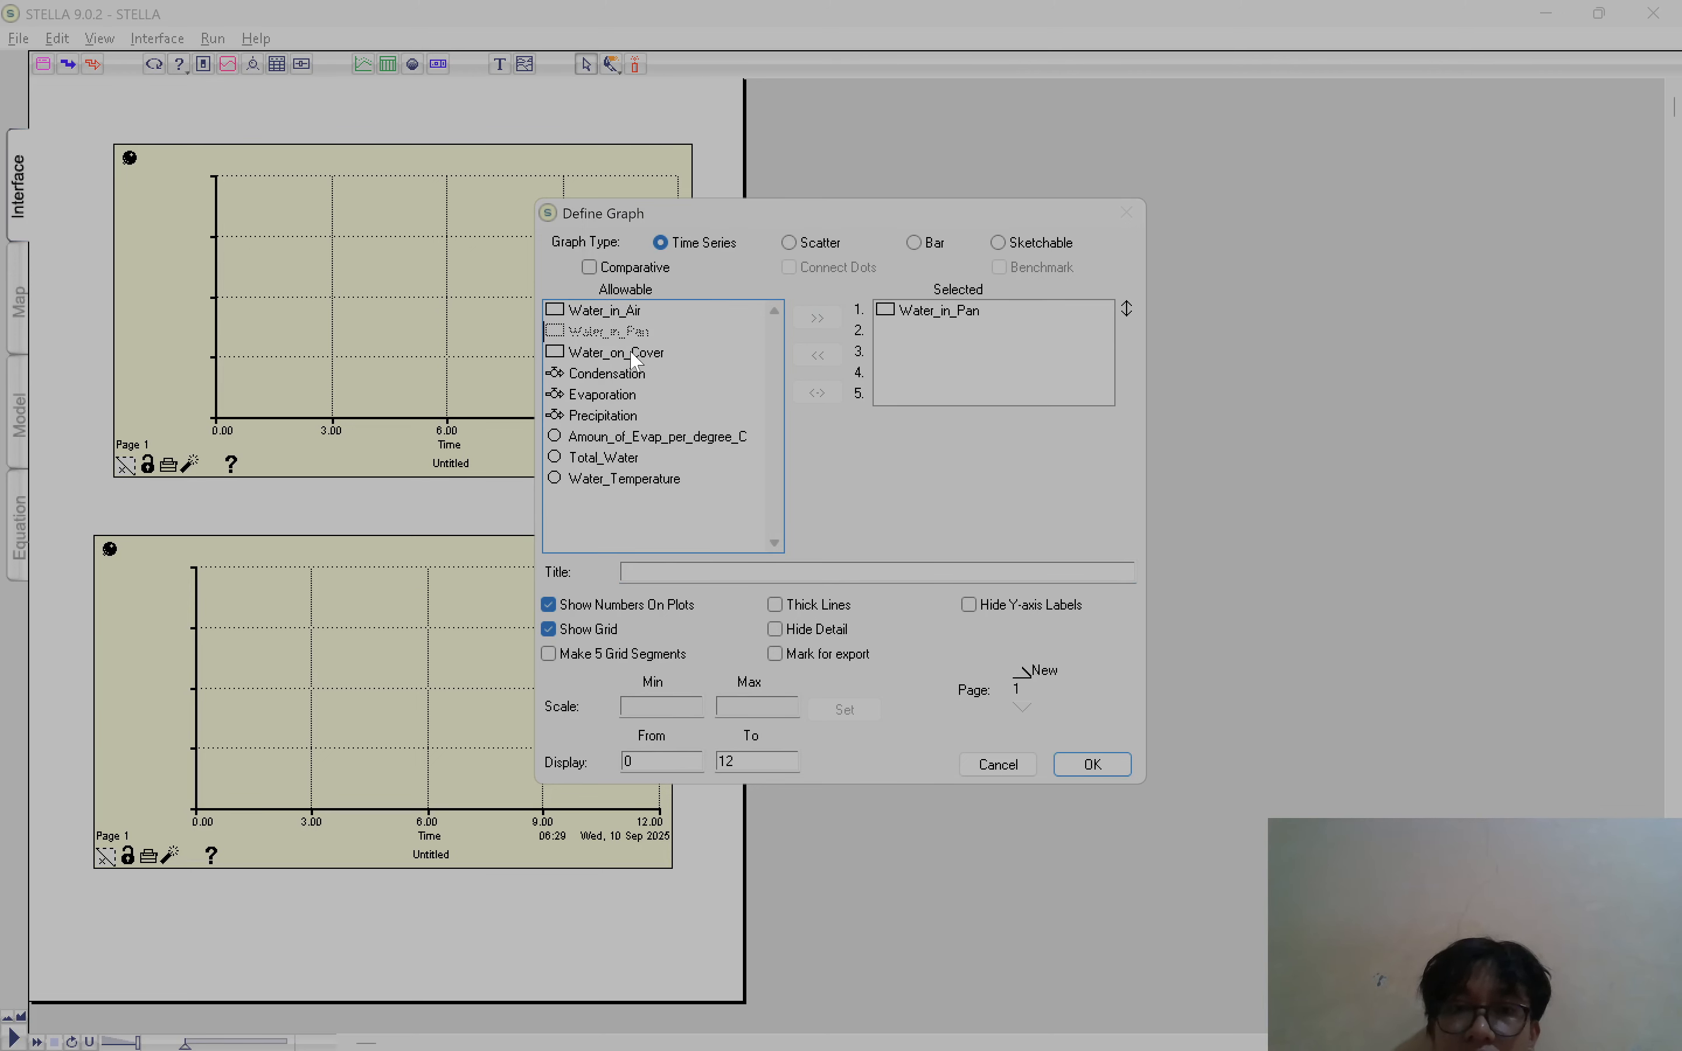
pyautogui.click(625, 313)
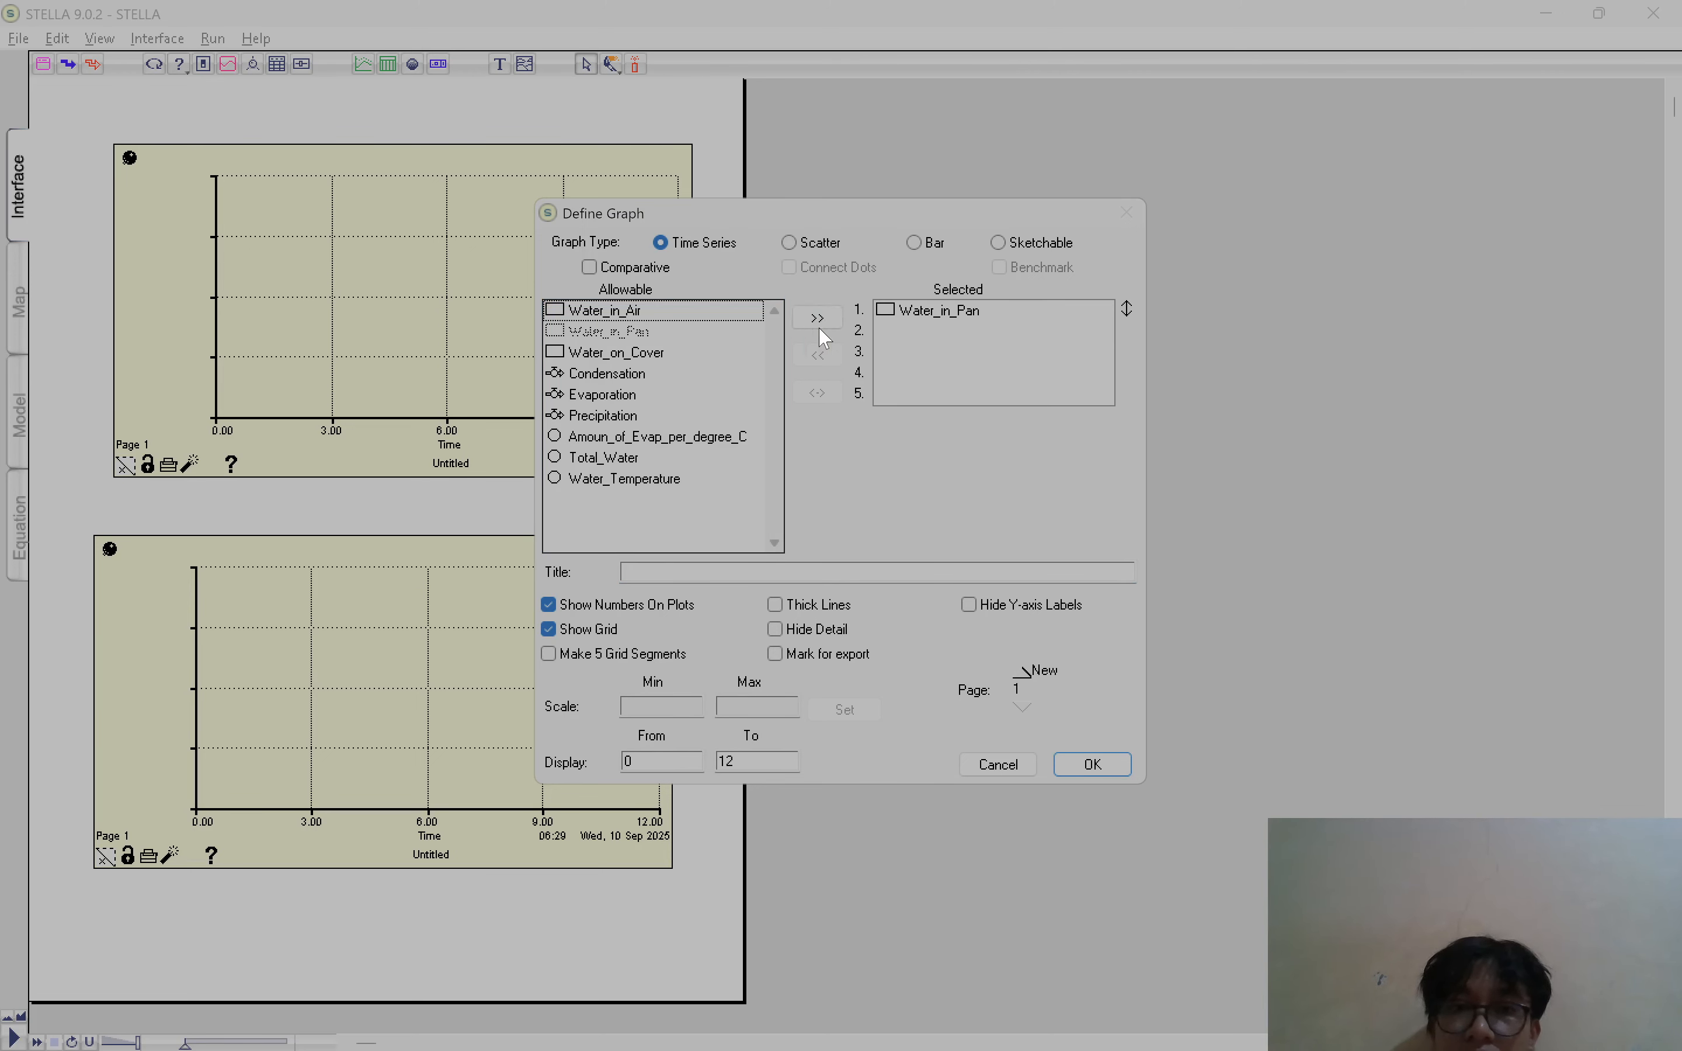
pyautogui.click(818, 318)
pyautogui.click(640, 354)
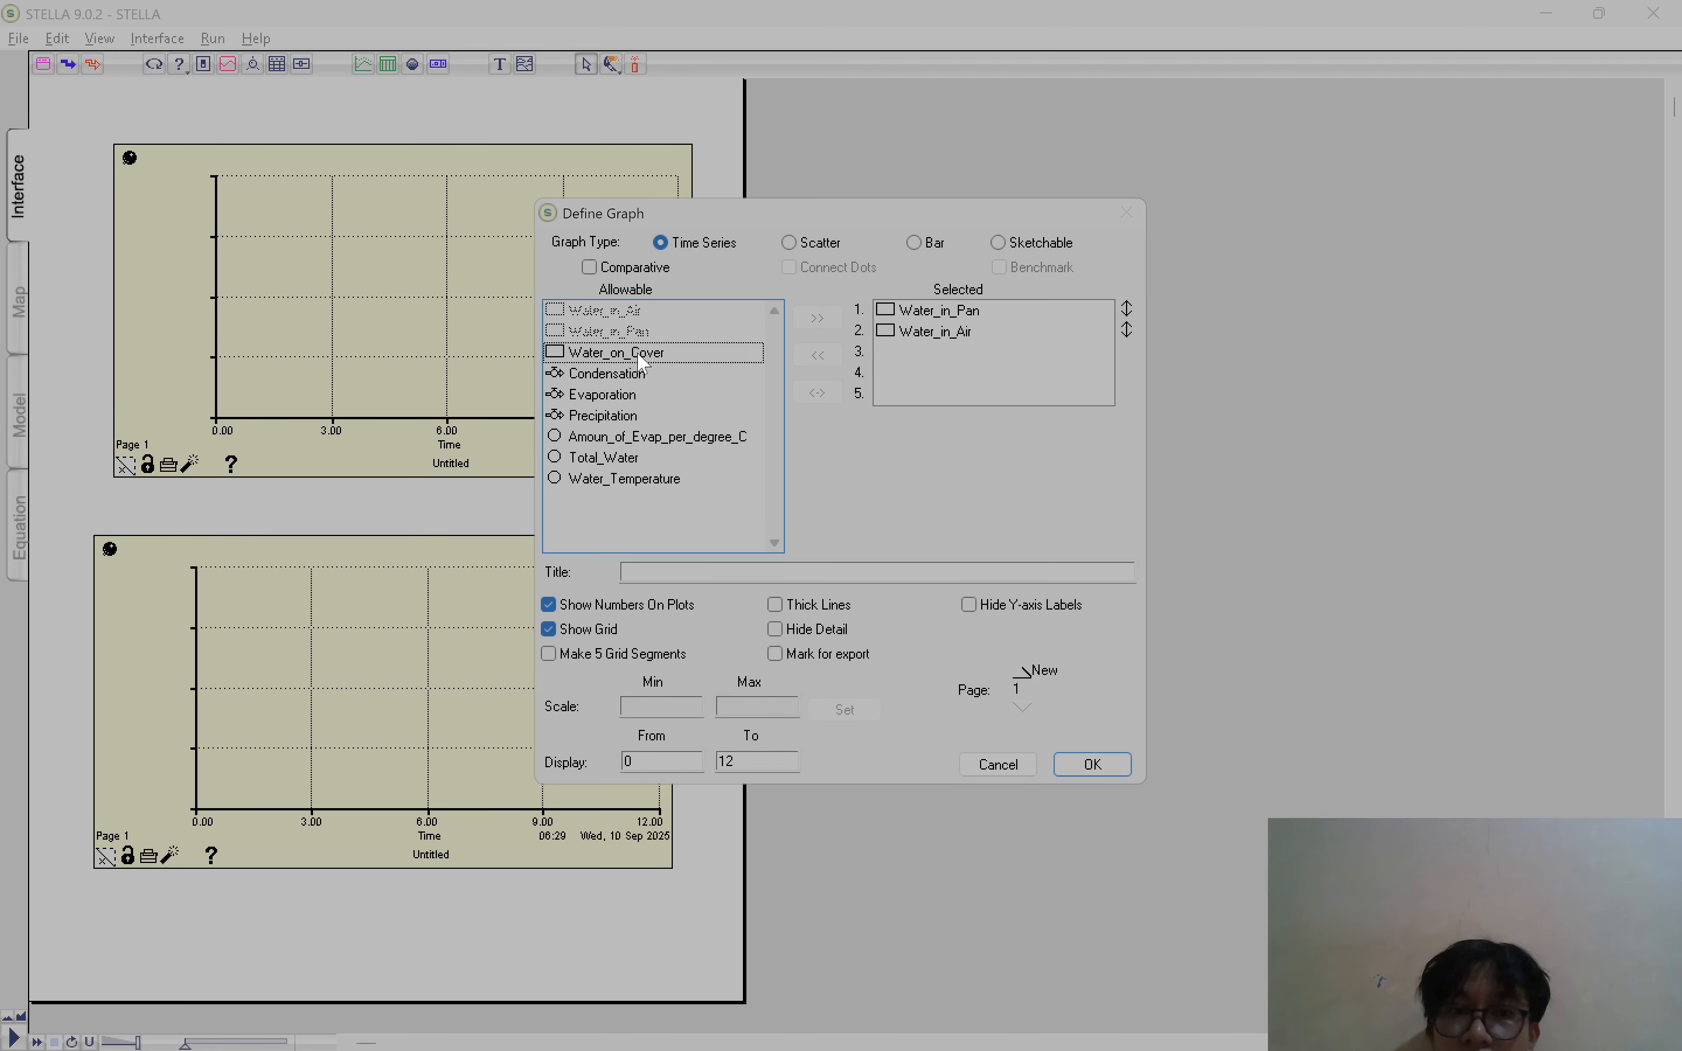
pyautogui.click(818, 318)
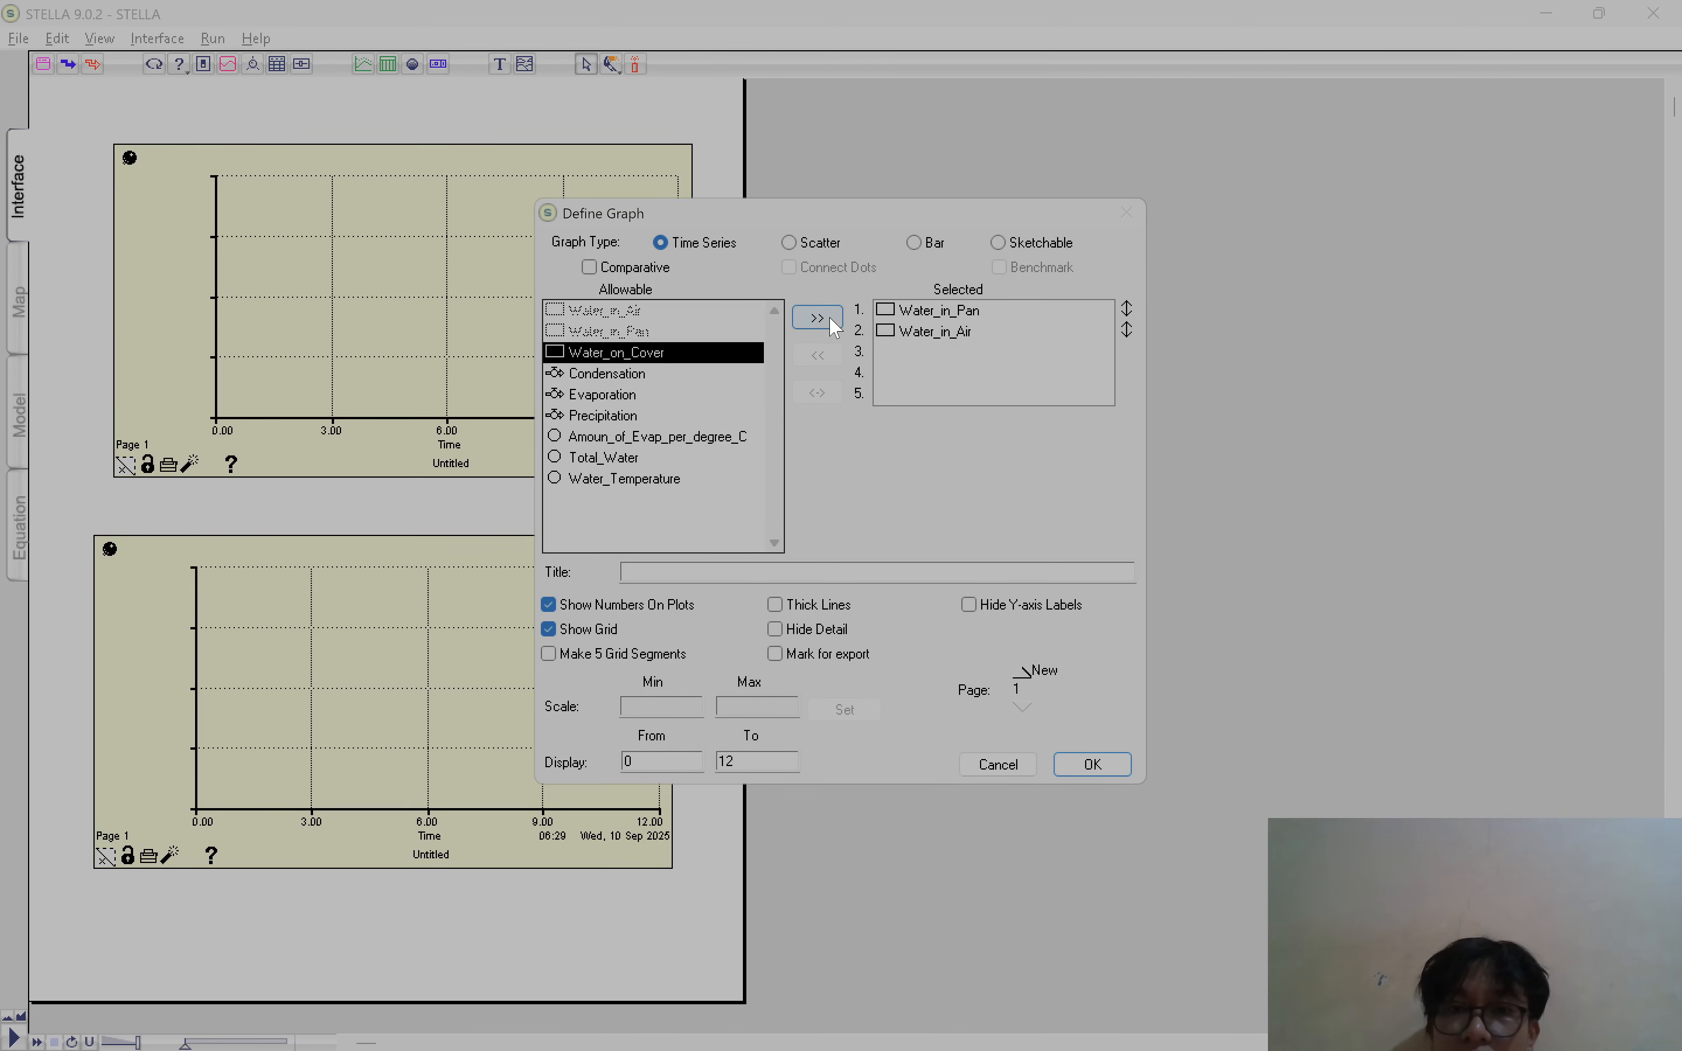
pyautogui.click(625, 459)
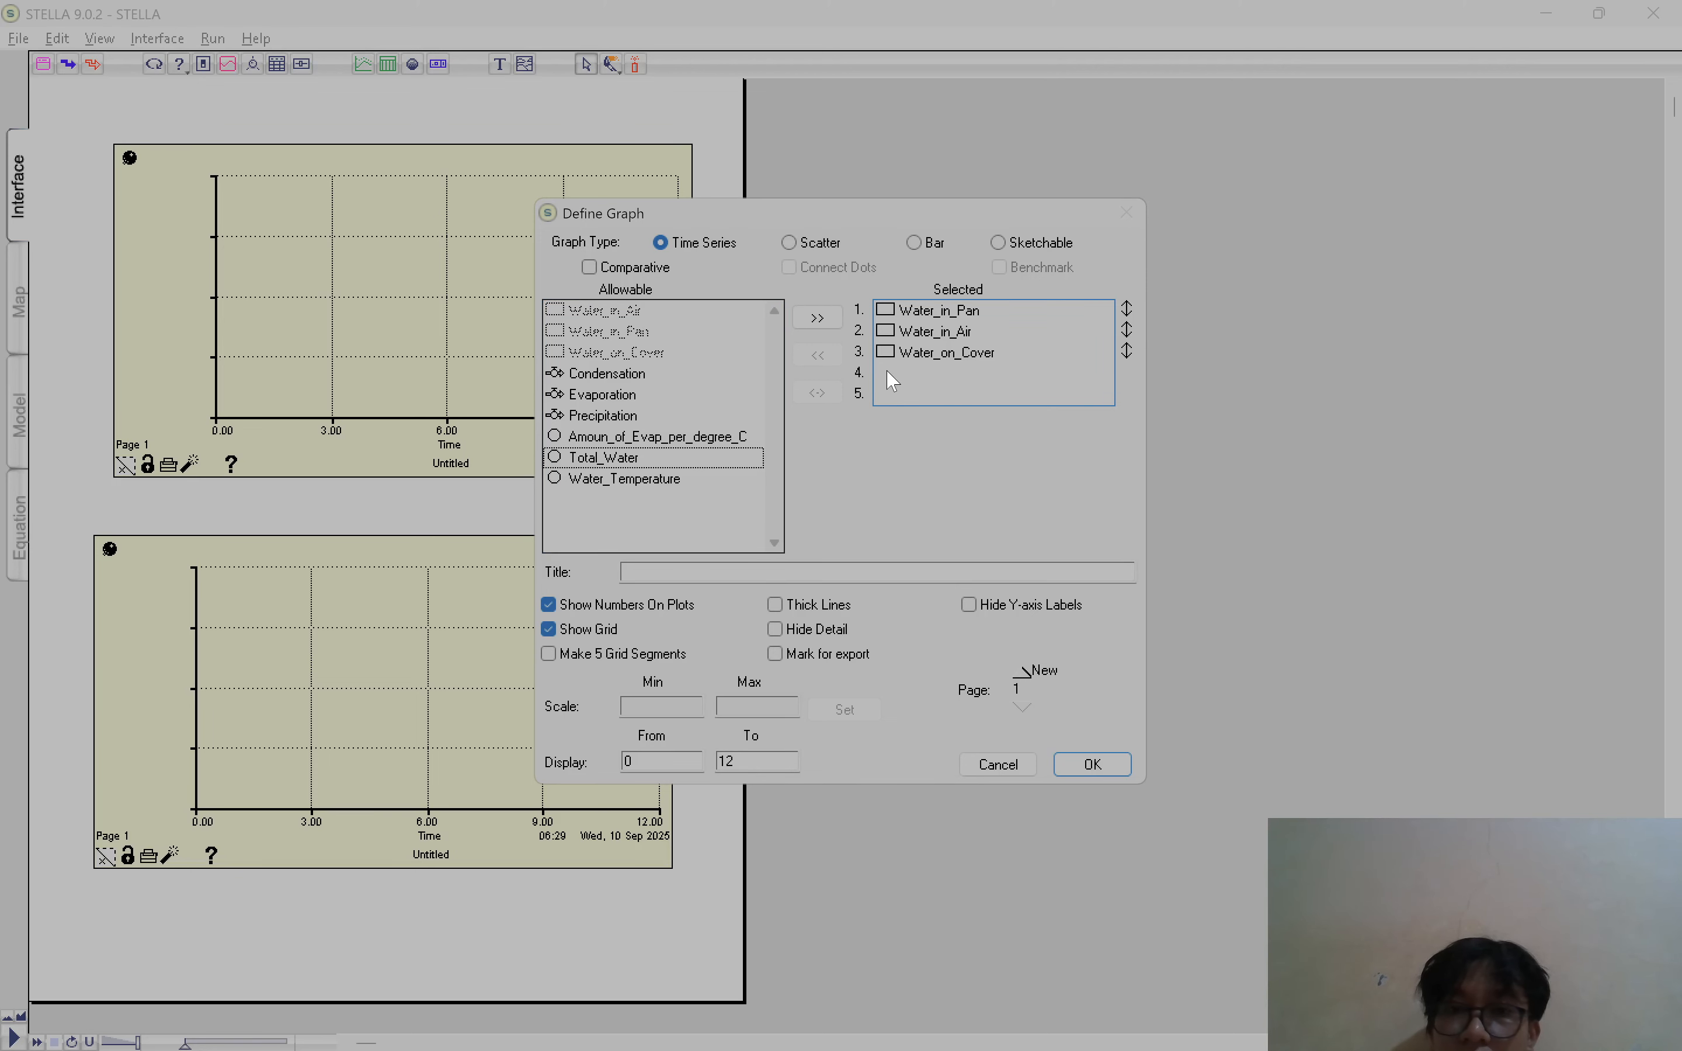
pyautogui.click(819, 319)
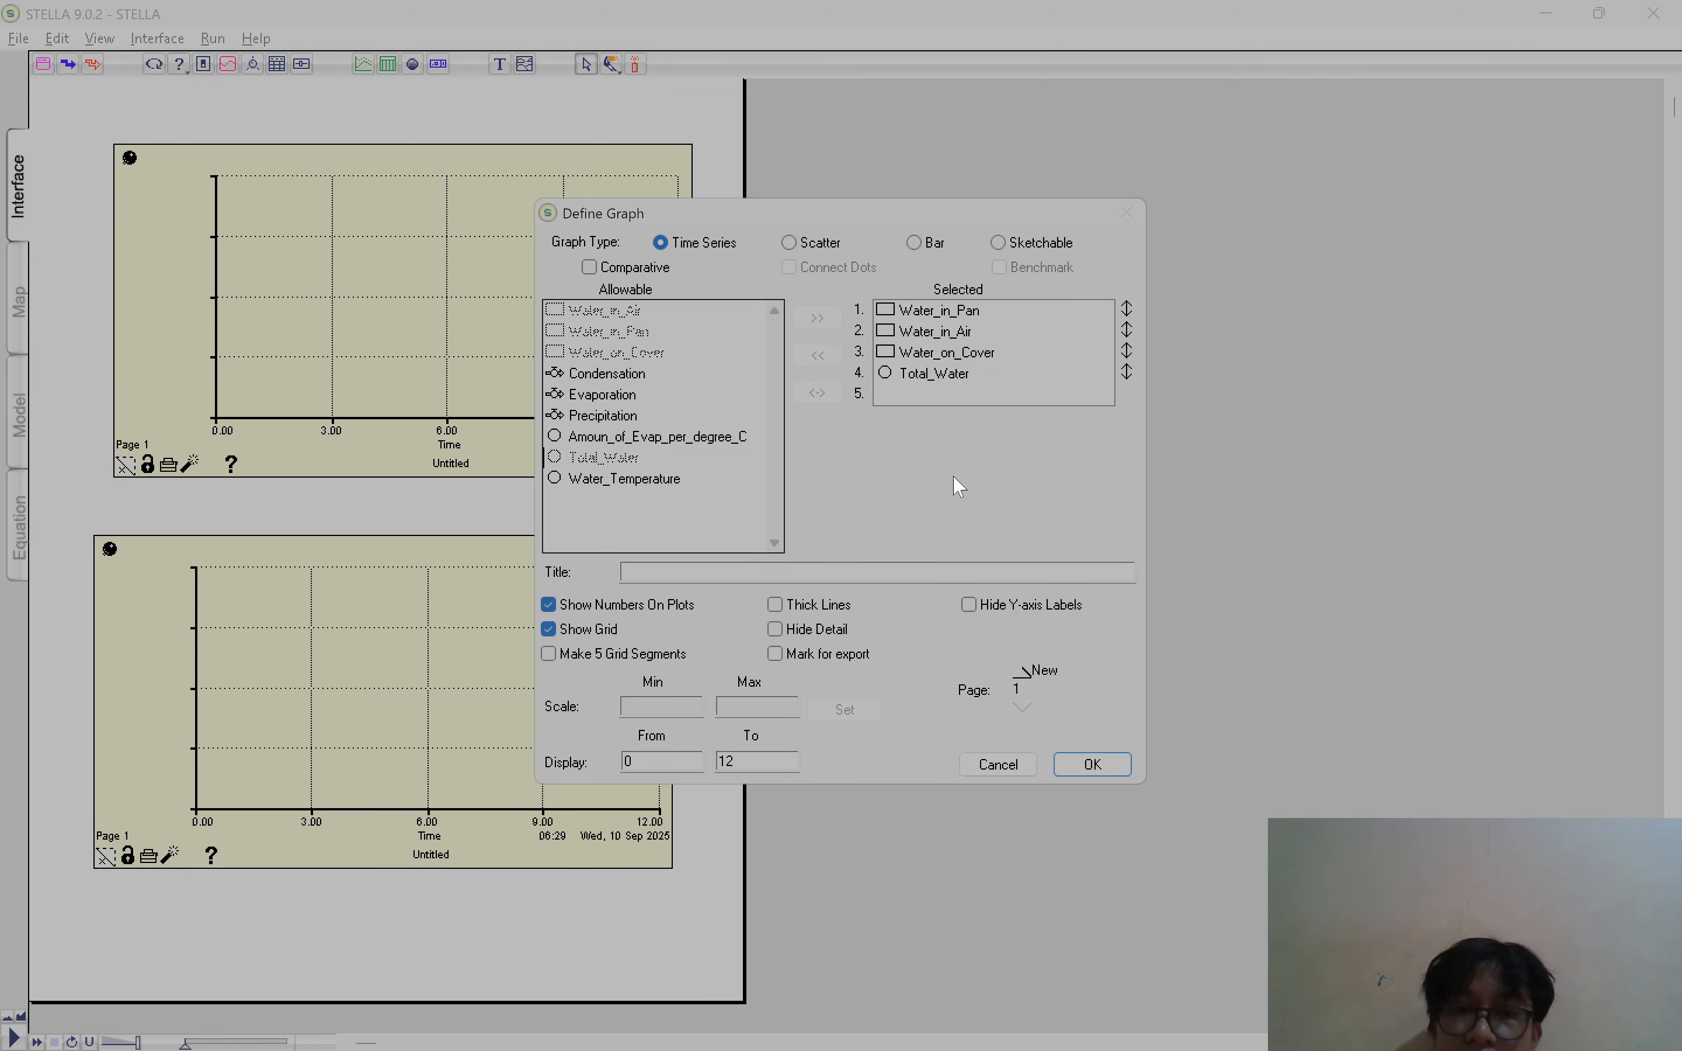
# Set the Water_in_Pan scale on the upper graph to a minimum of 0 and a maximum of 100
pyautogui.click(1041, 315)
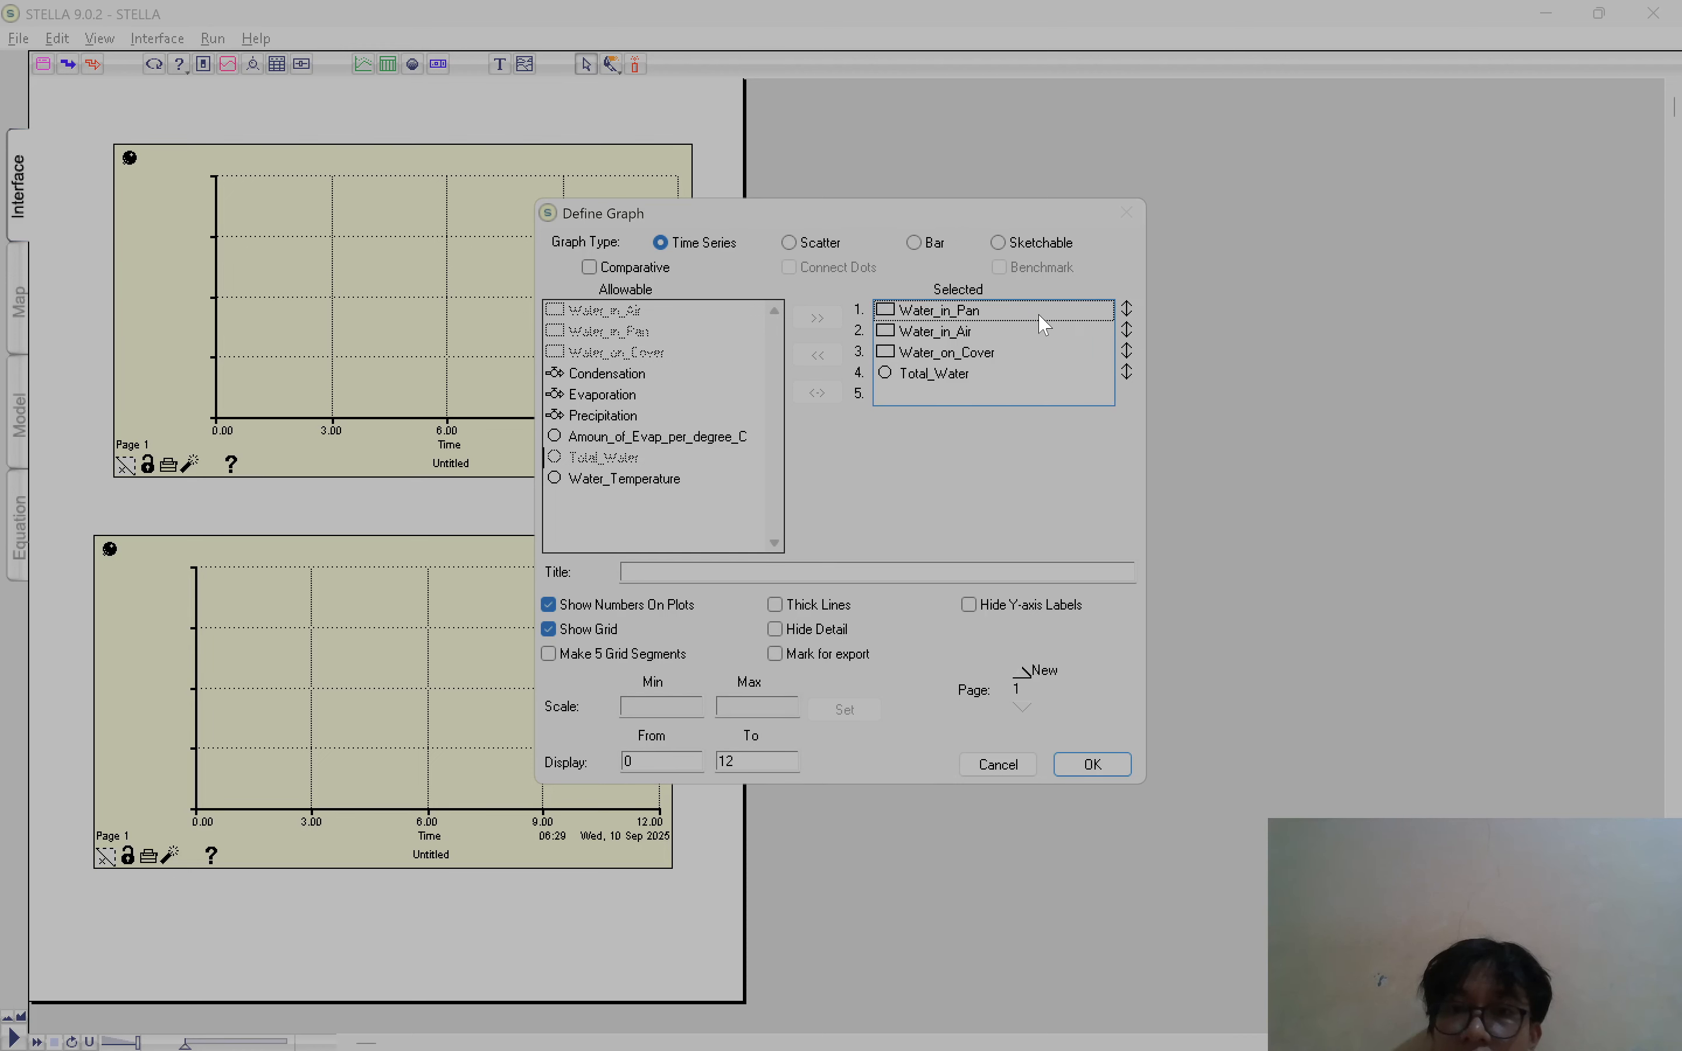
pyautogui.click(1126, 310)
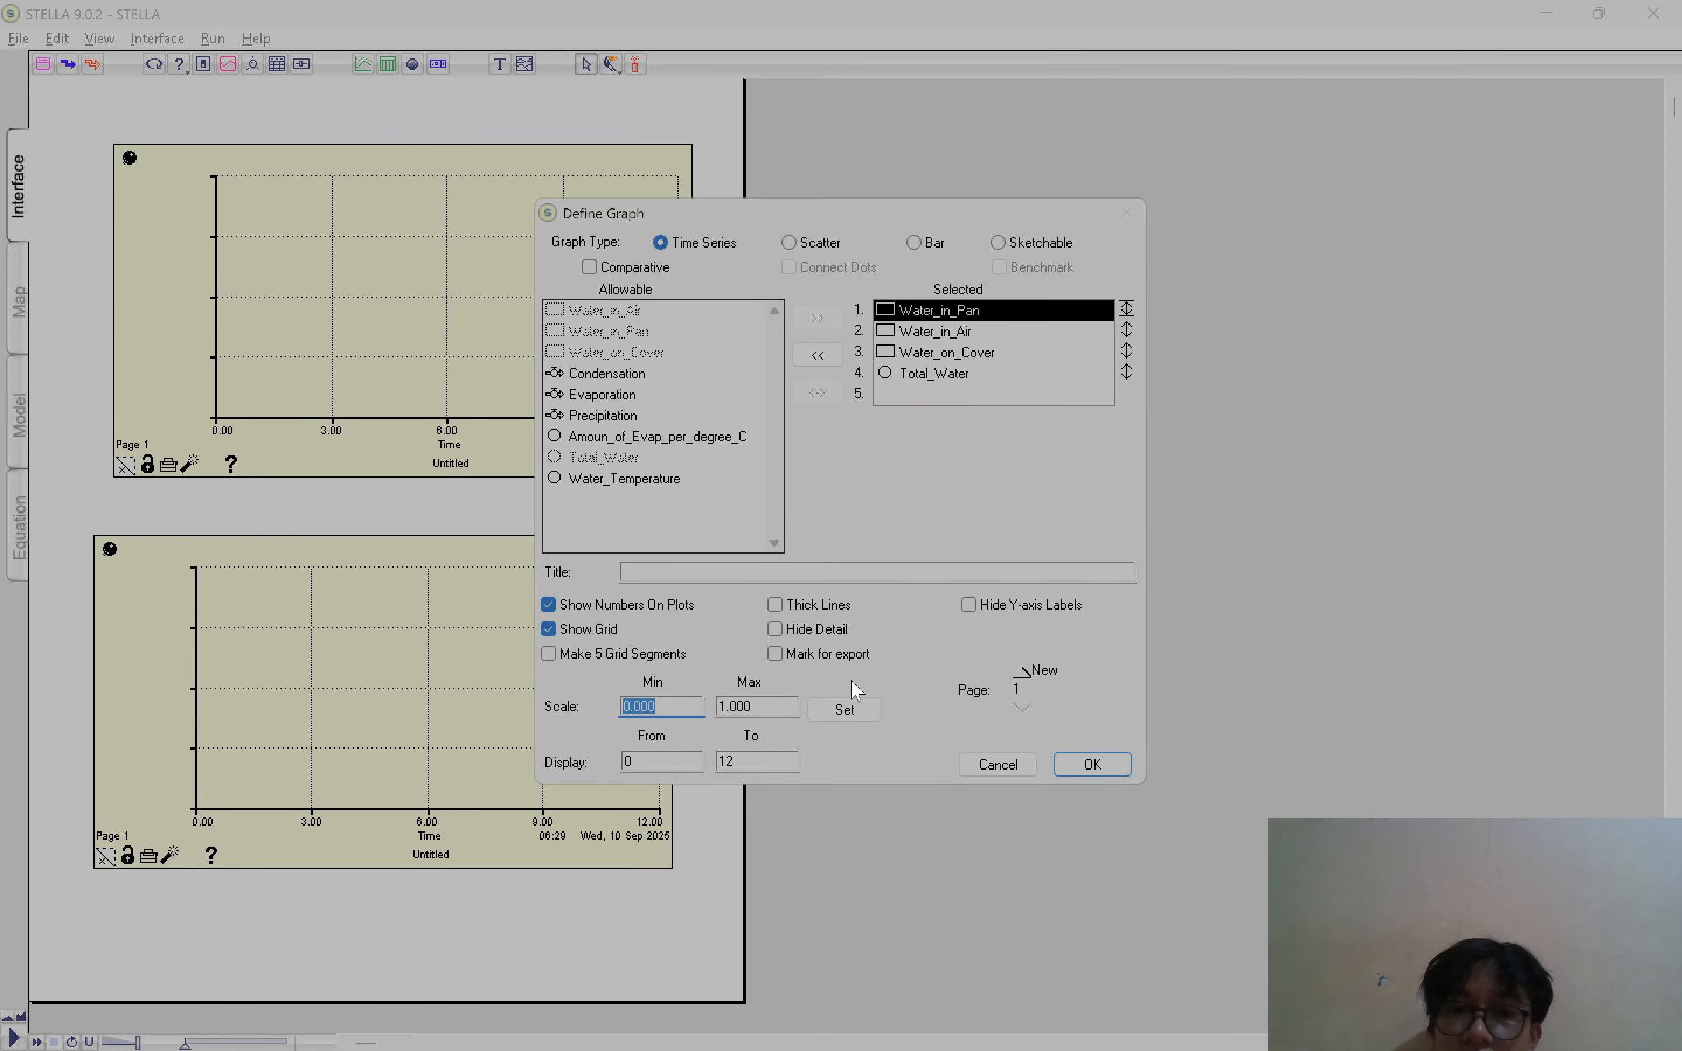
pyautogui.write('0')
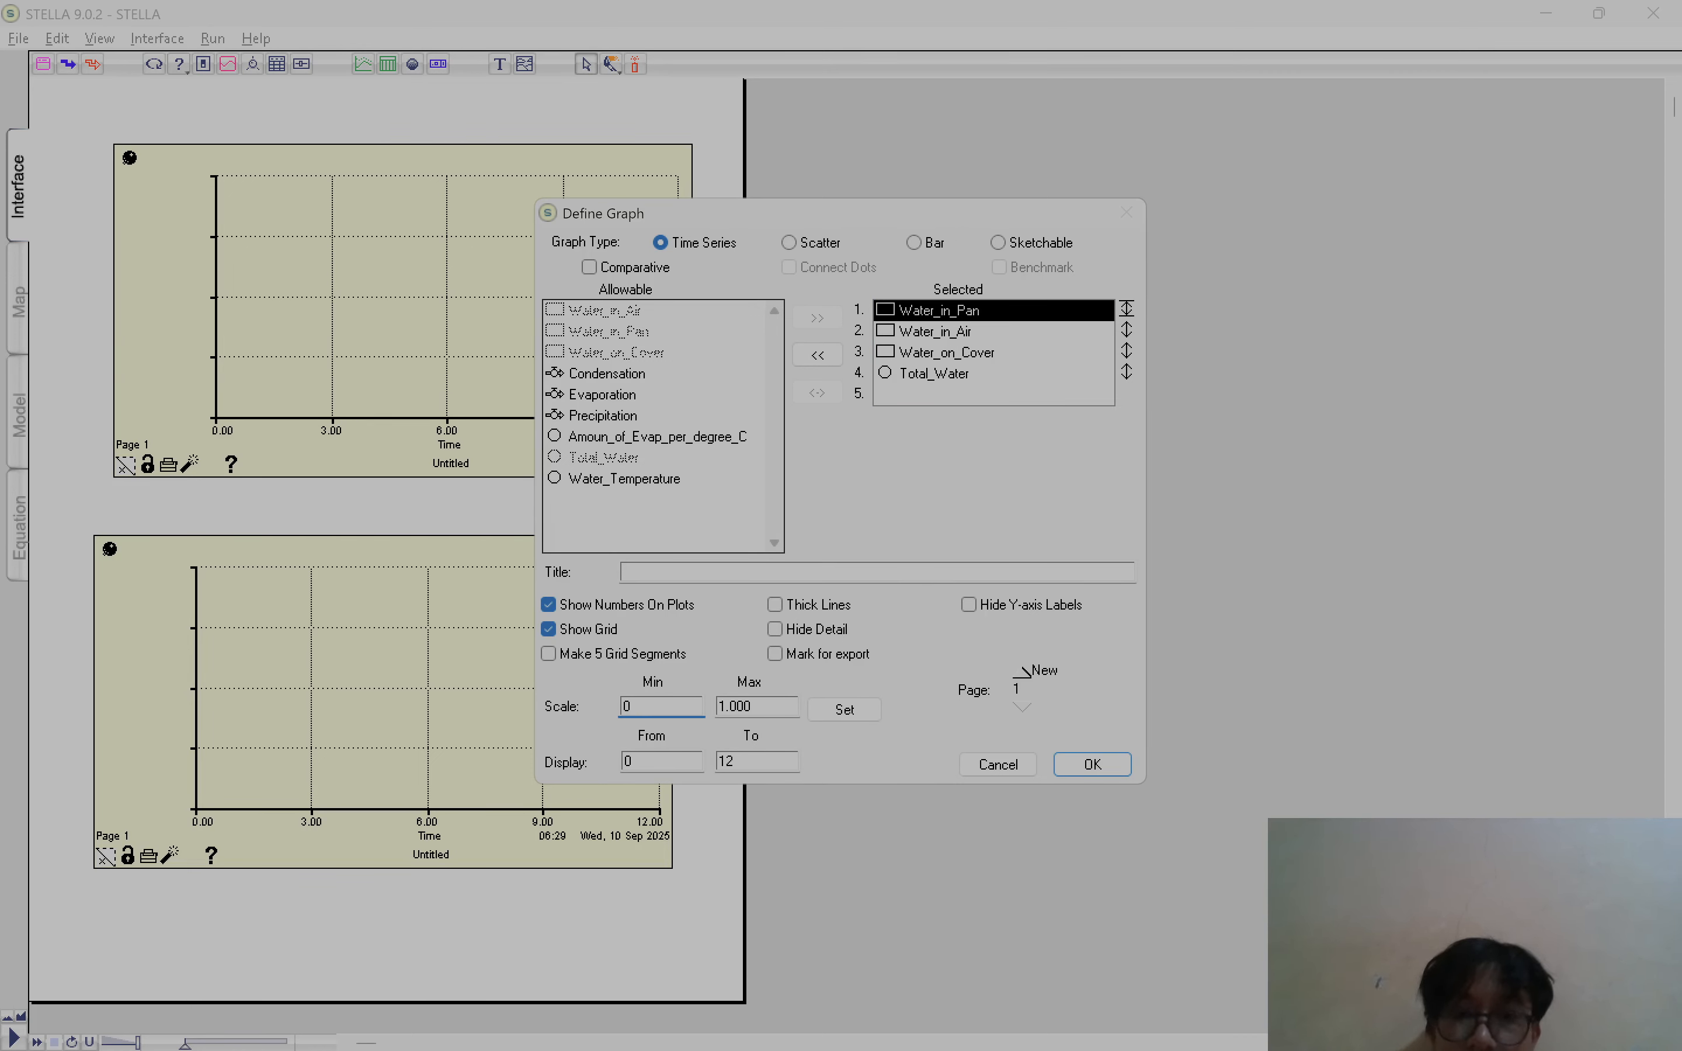
pyautogui.click(841, 711)
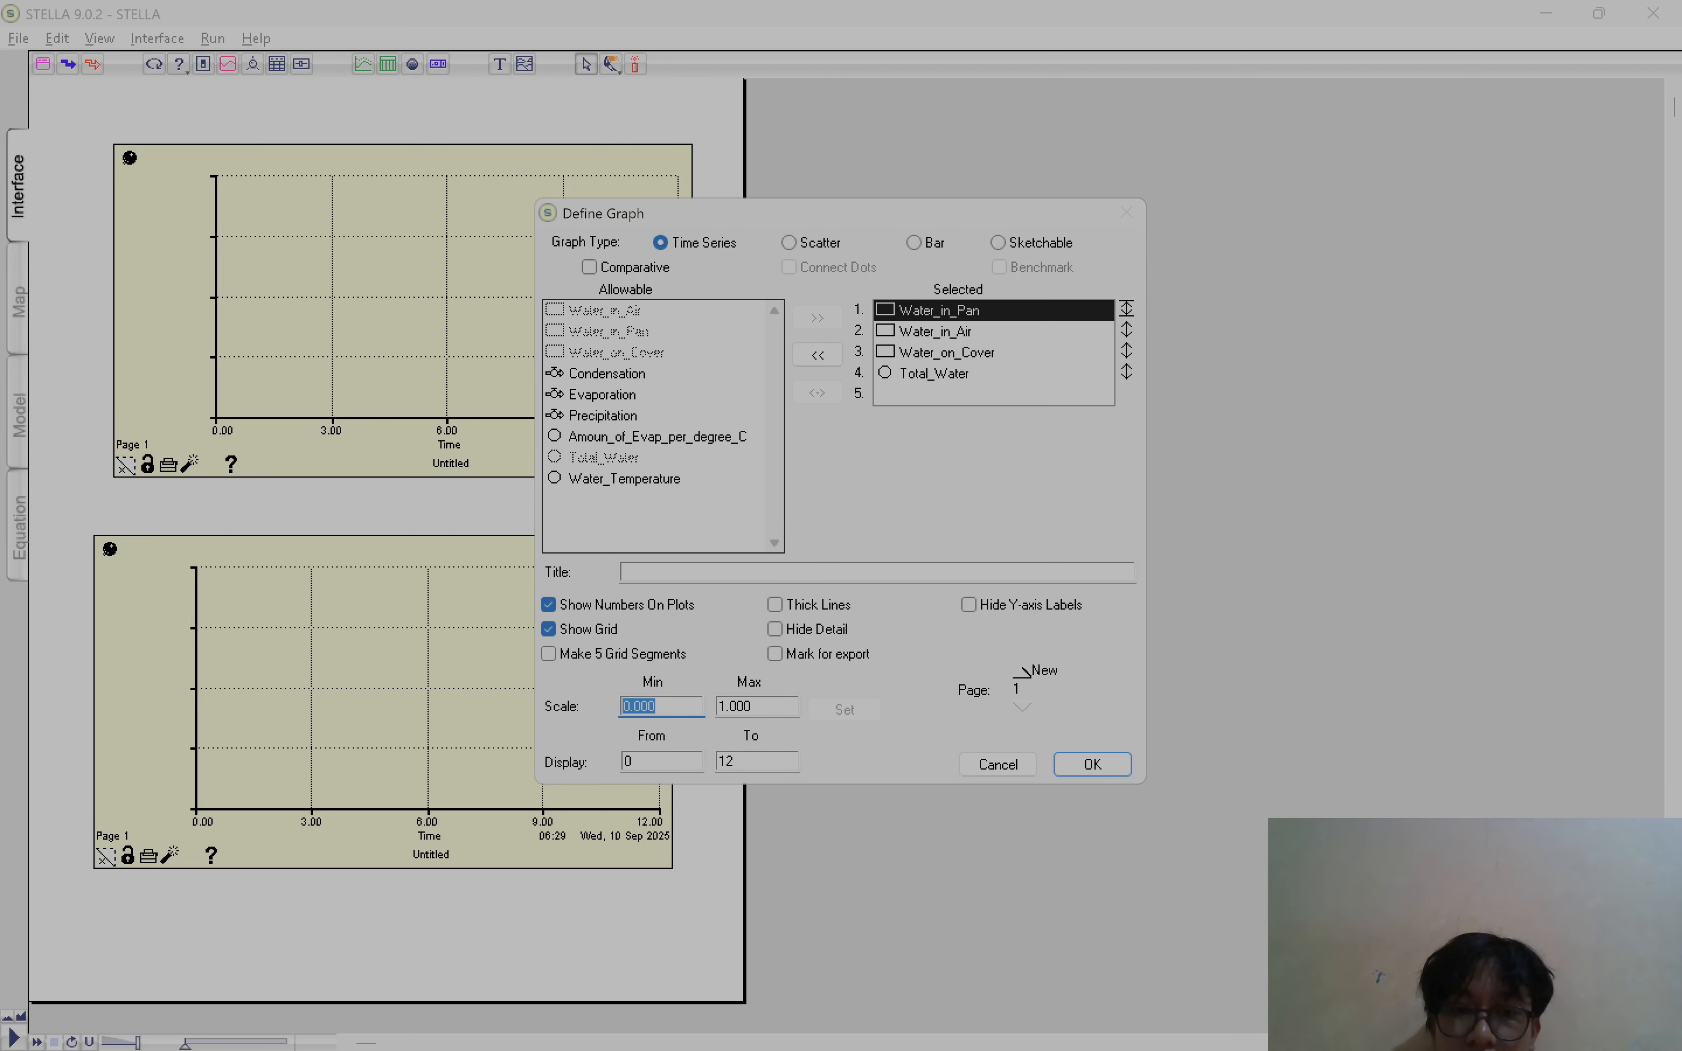
pyautogui.press('Tab')
pyautogui.write('1')
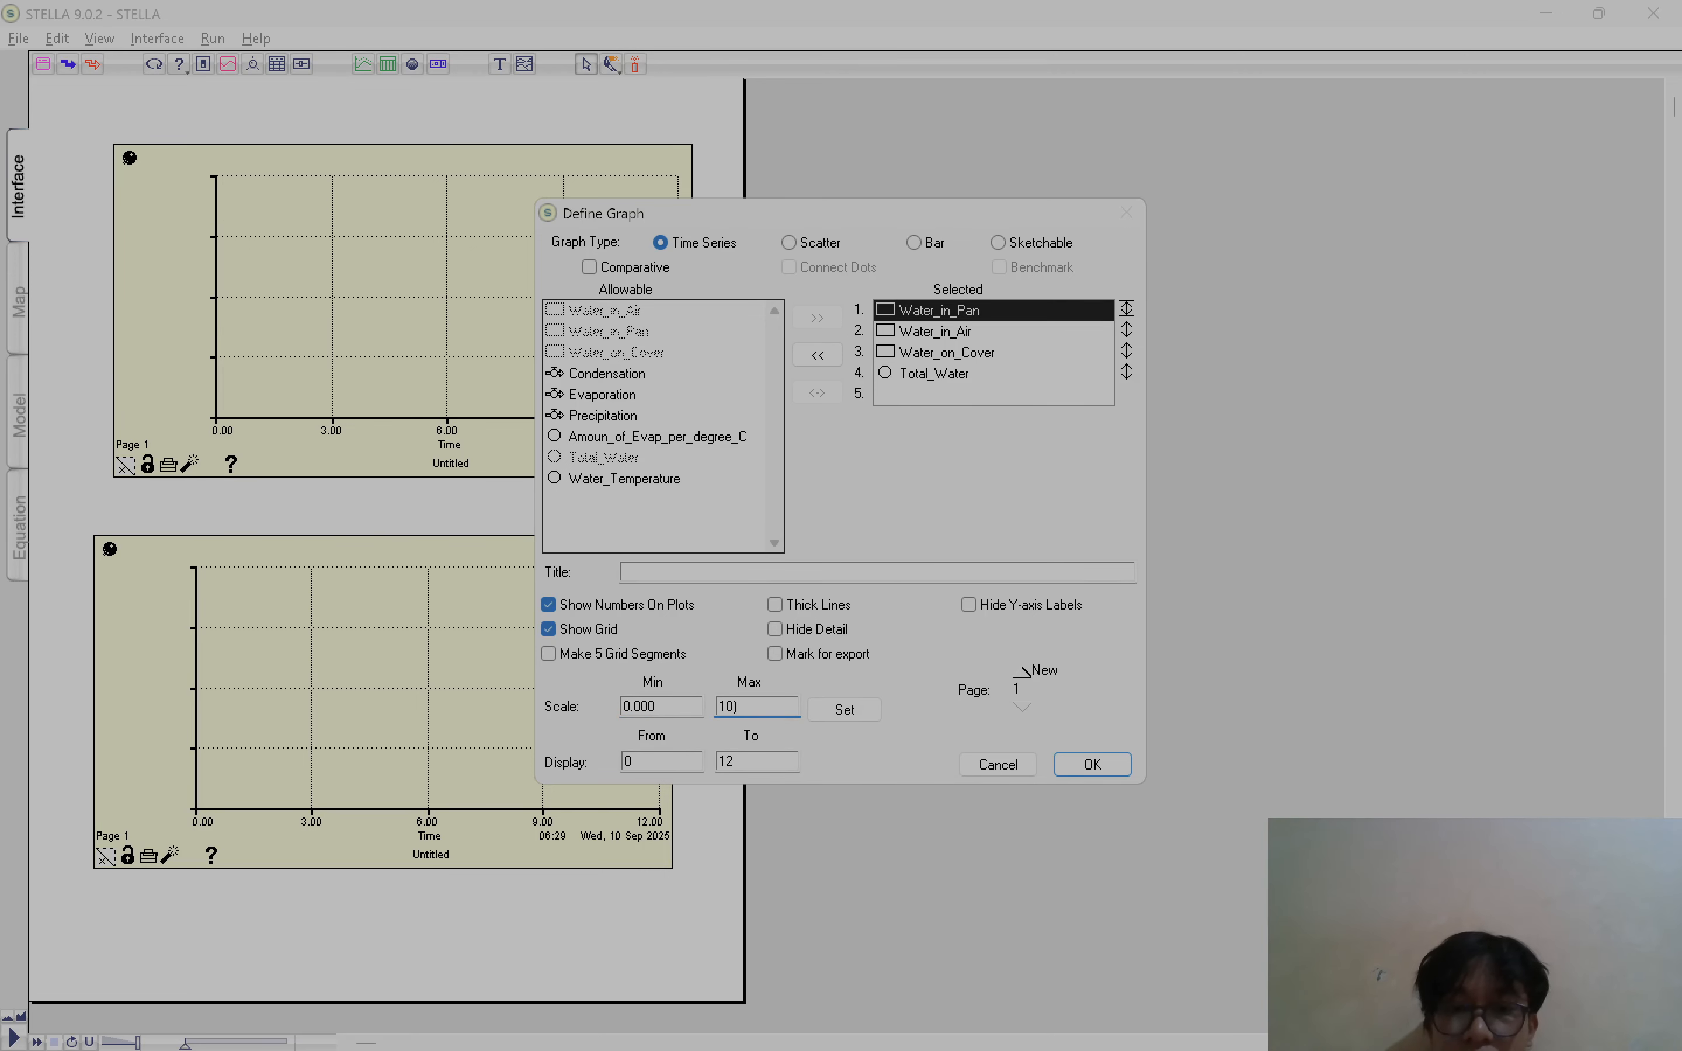
pyautogui.write('00')
pyautogui.click(844, 709)
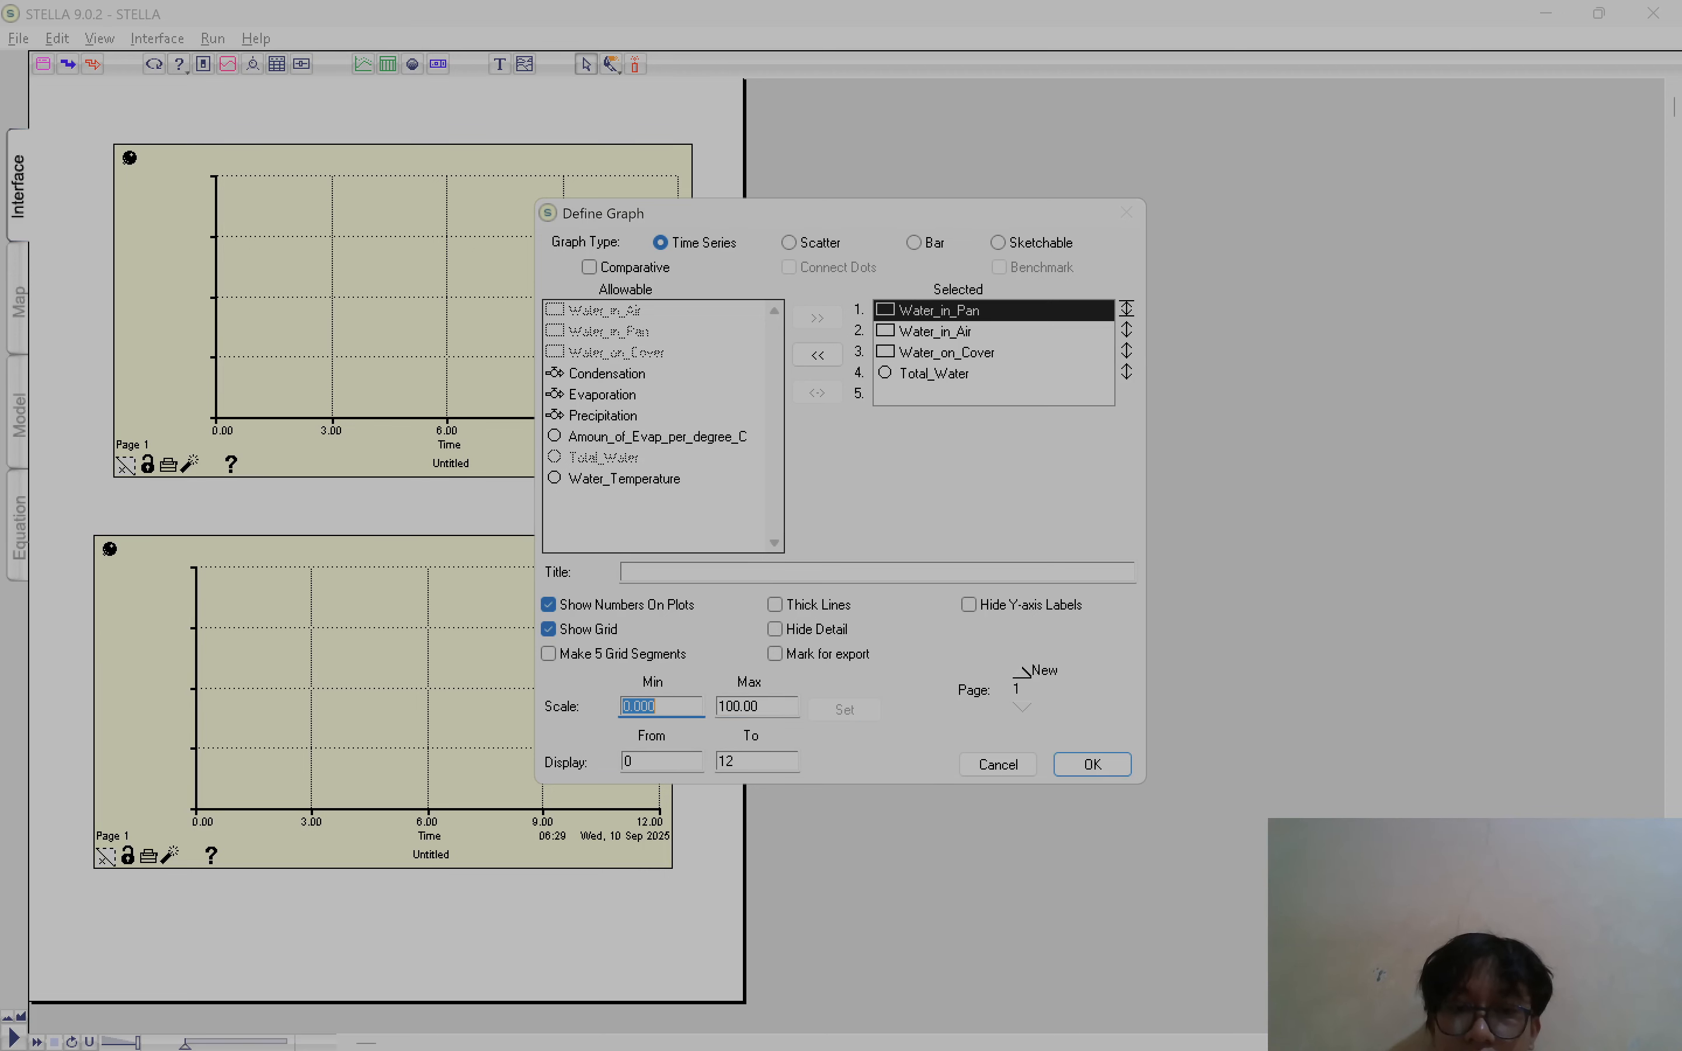
# Set the Water_in_Air scale on the upper graph to a minimum of 0 and a maximum of 100
pyautogui.click(1000, 336)
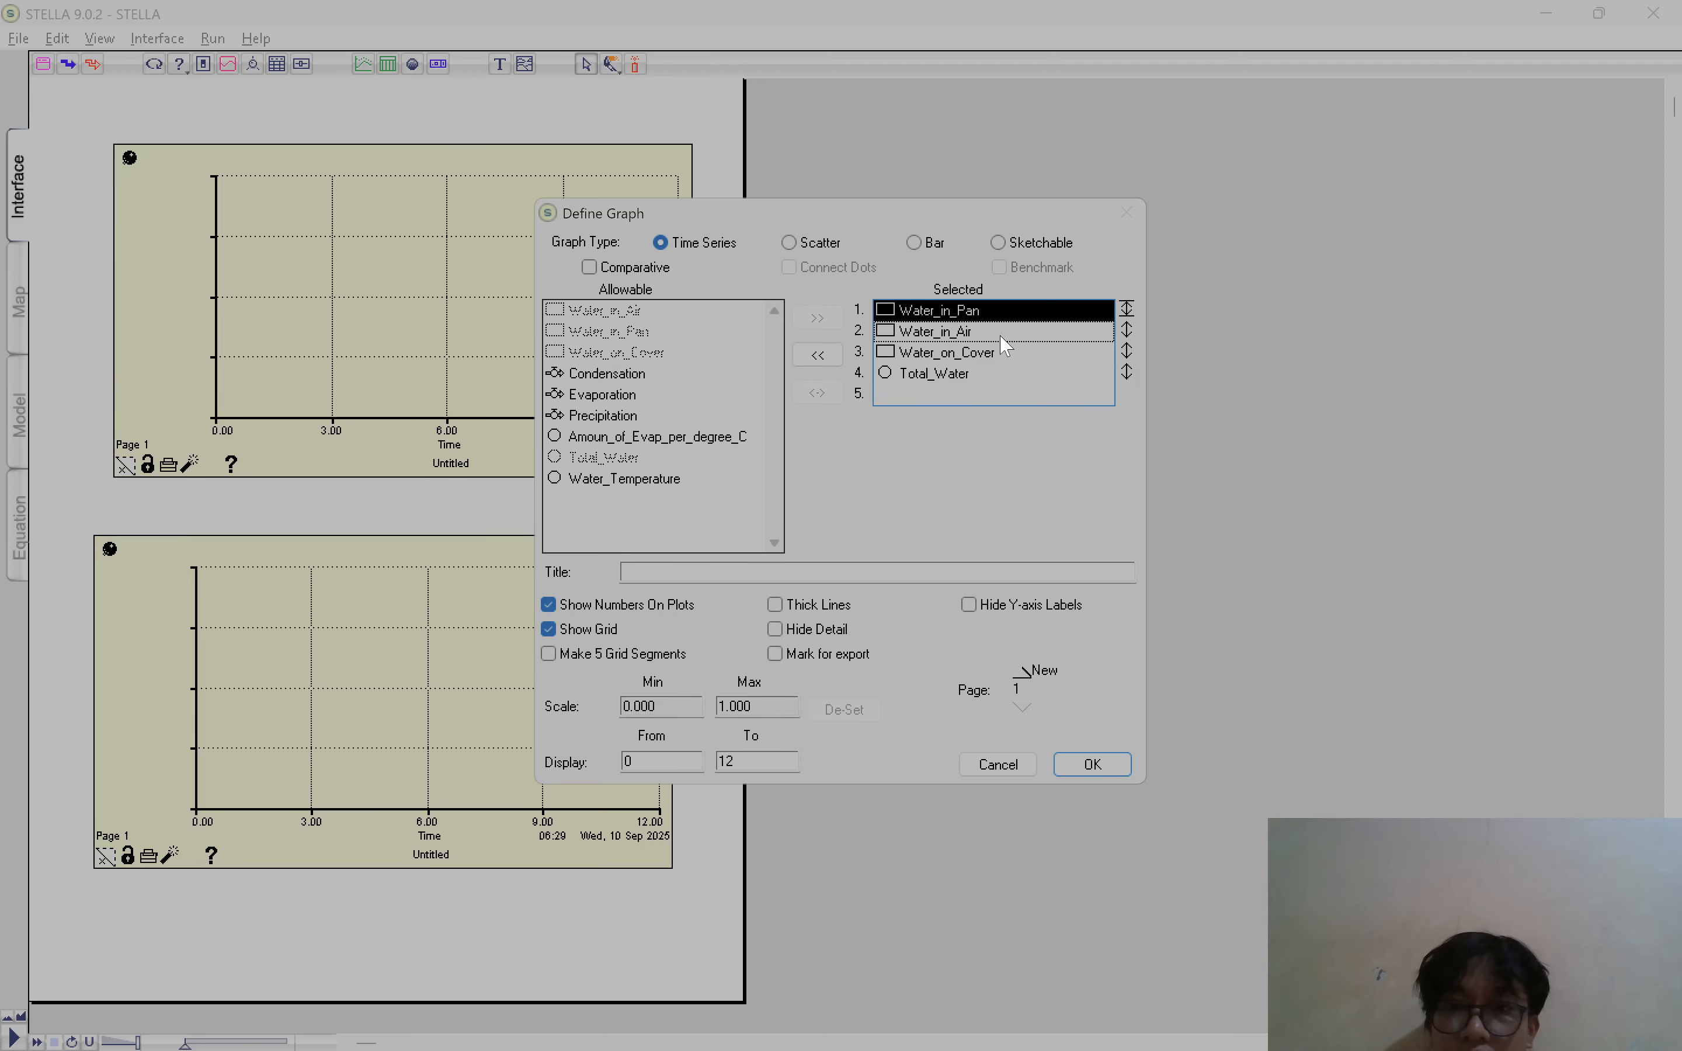
pyautogui.click(1127, 331)
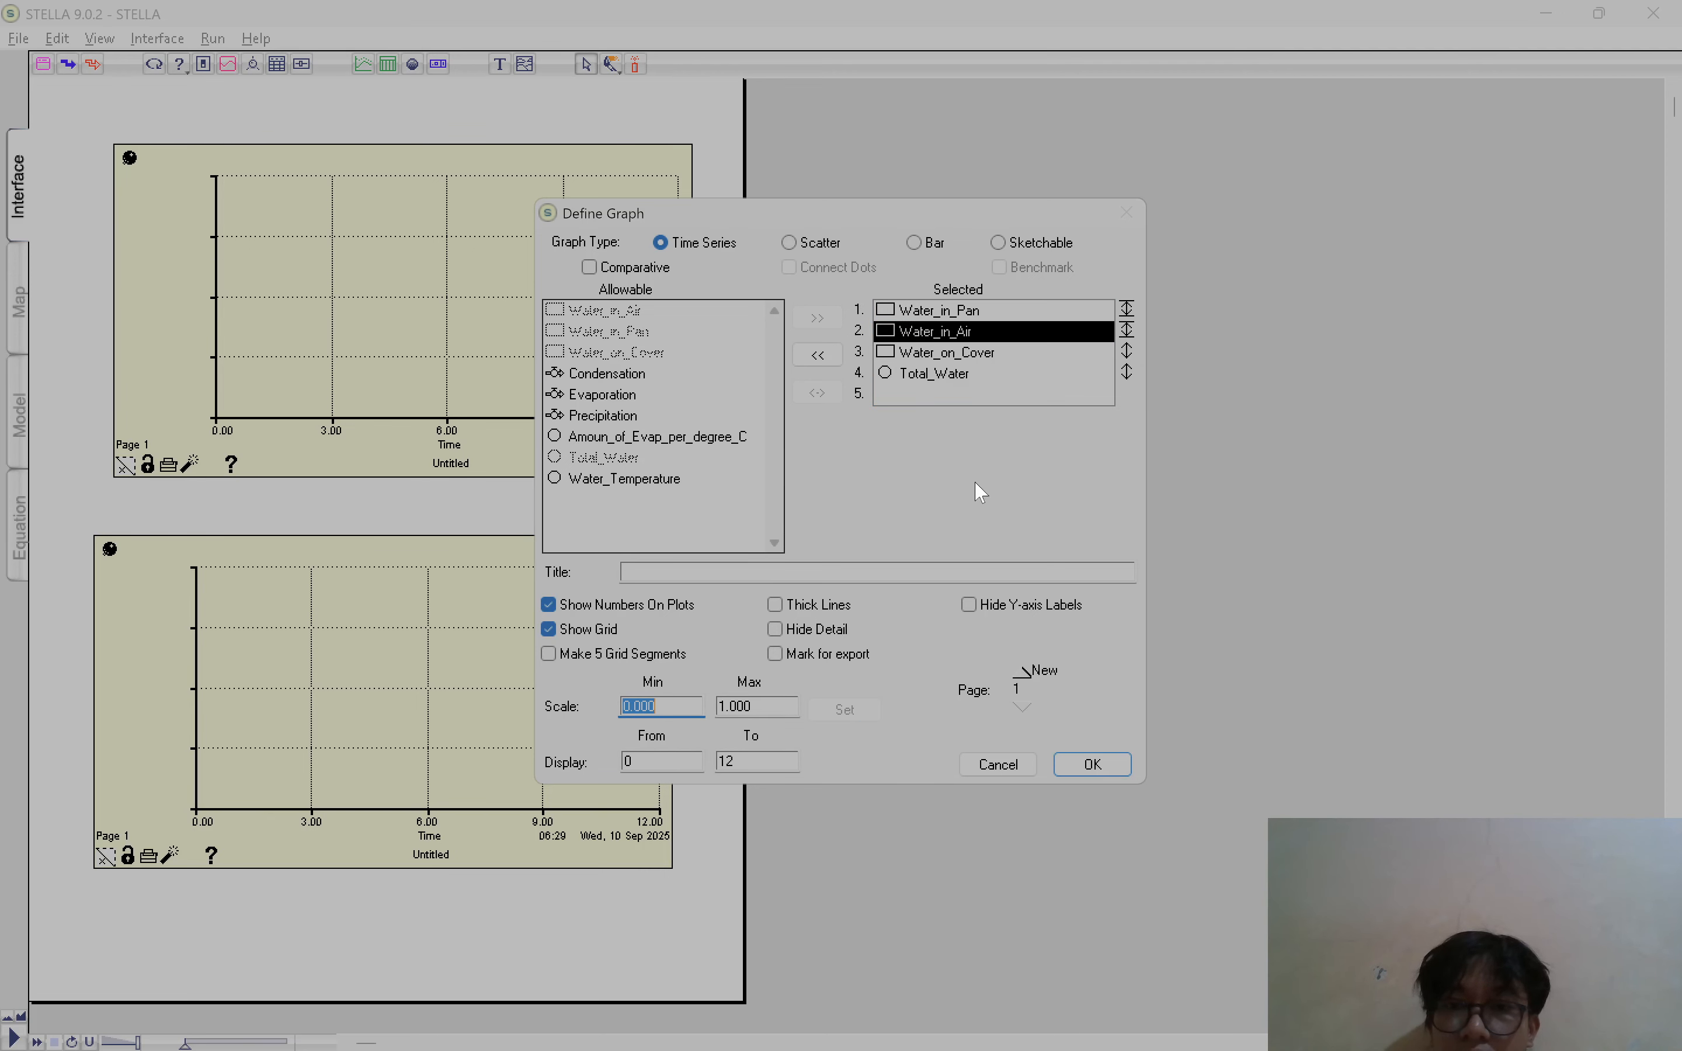
pyautogui.write('0')
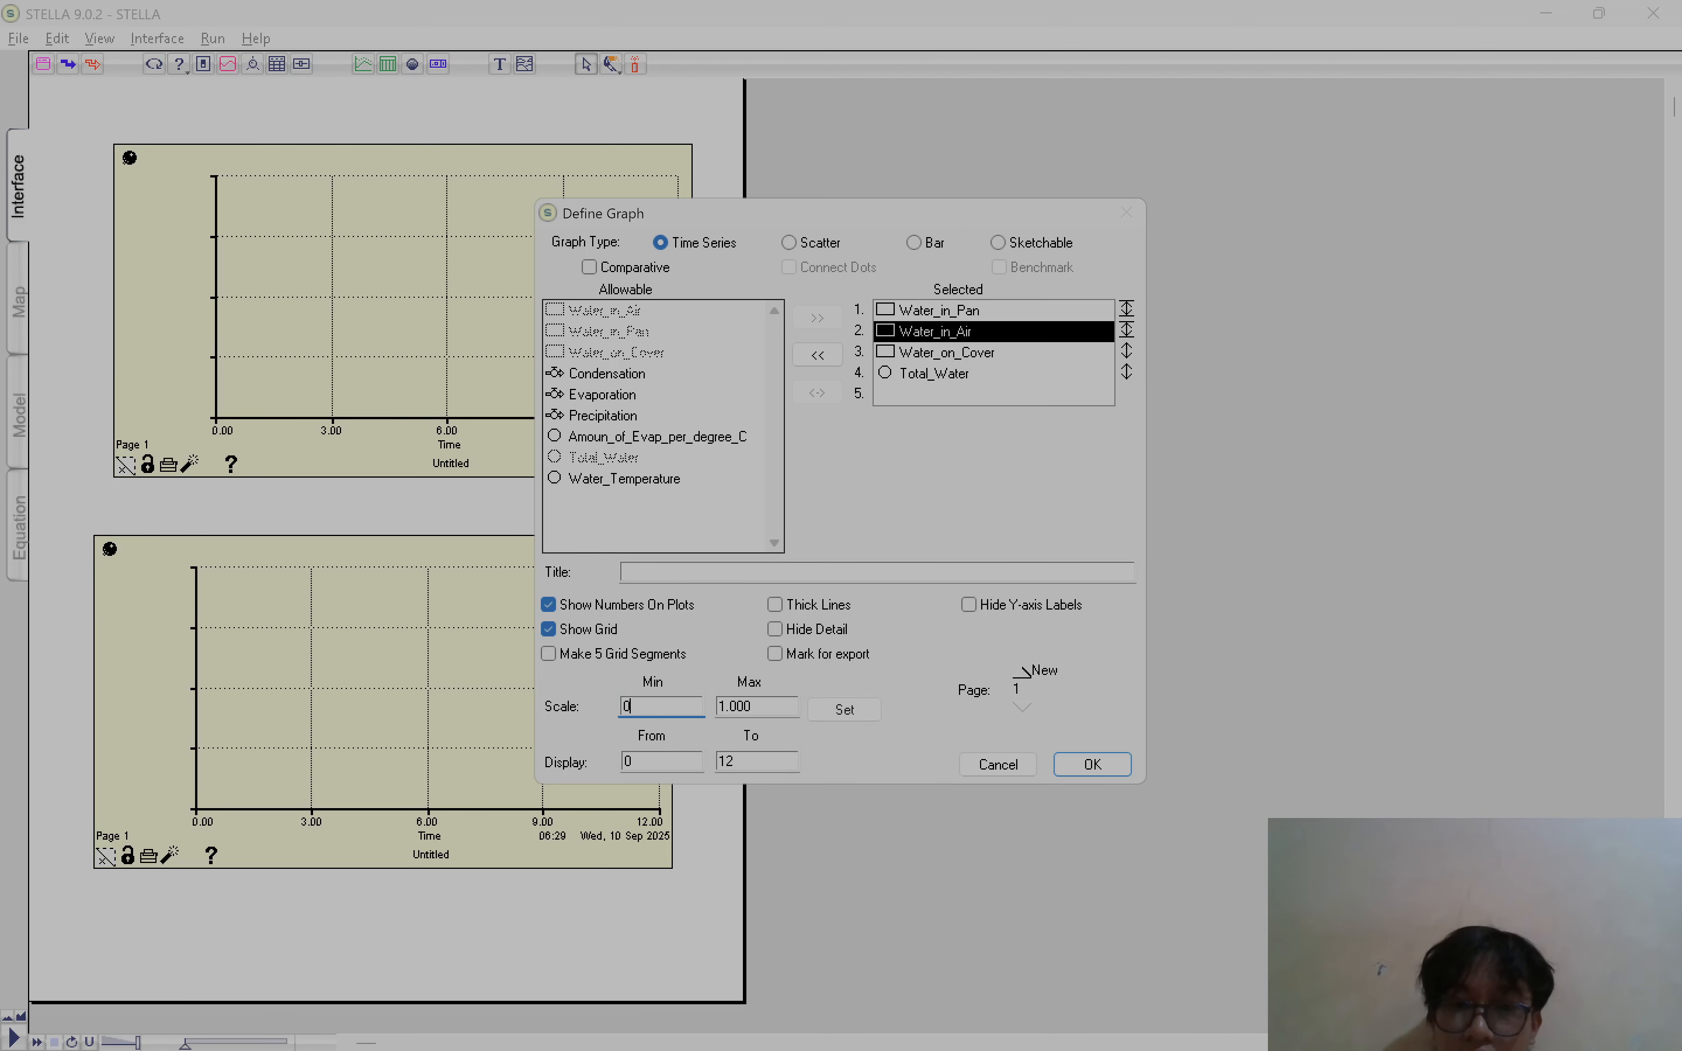
pyautogui.click(875, 708)
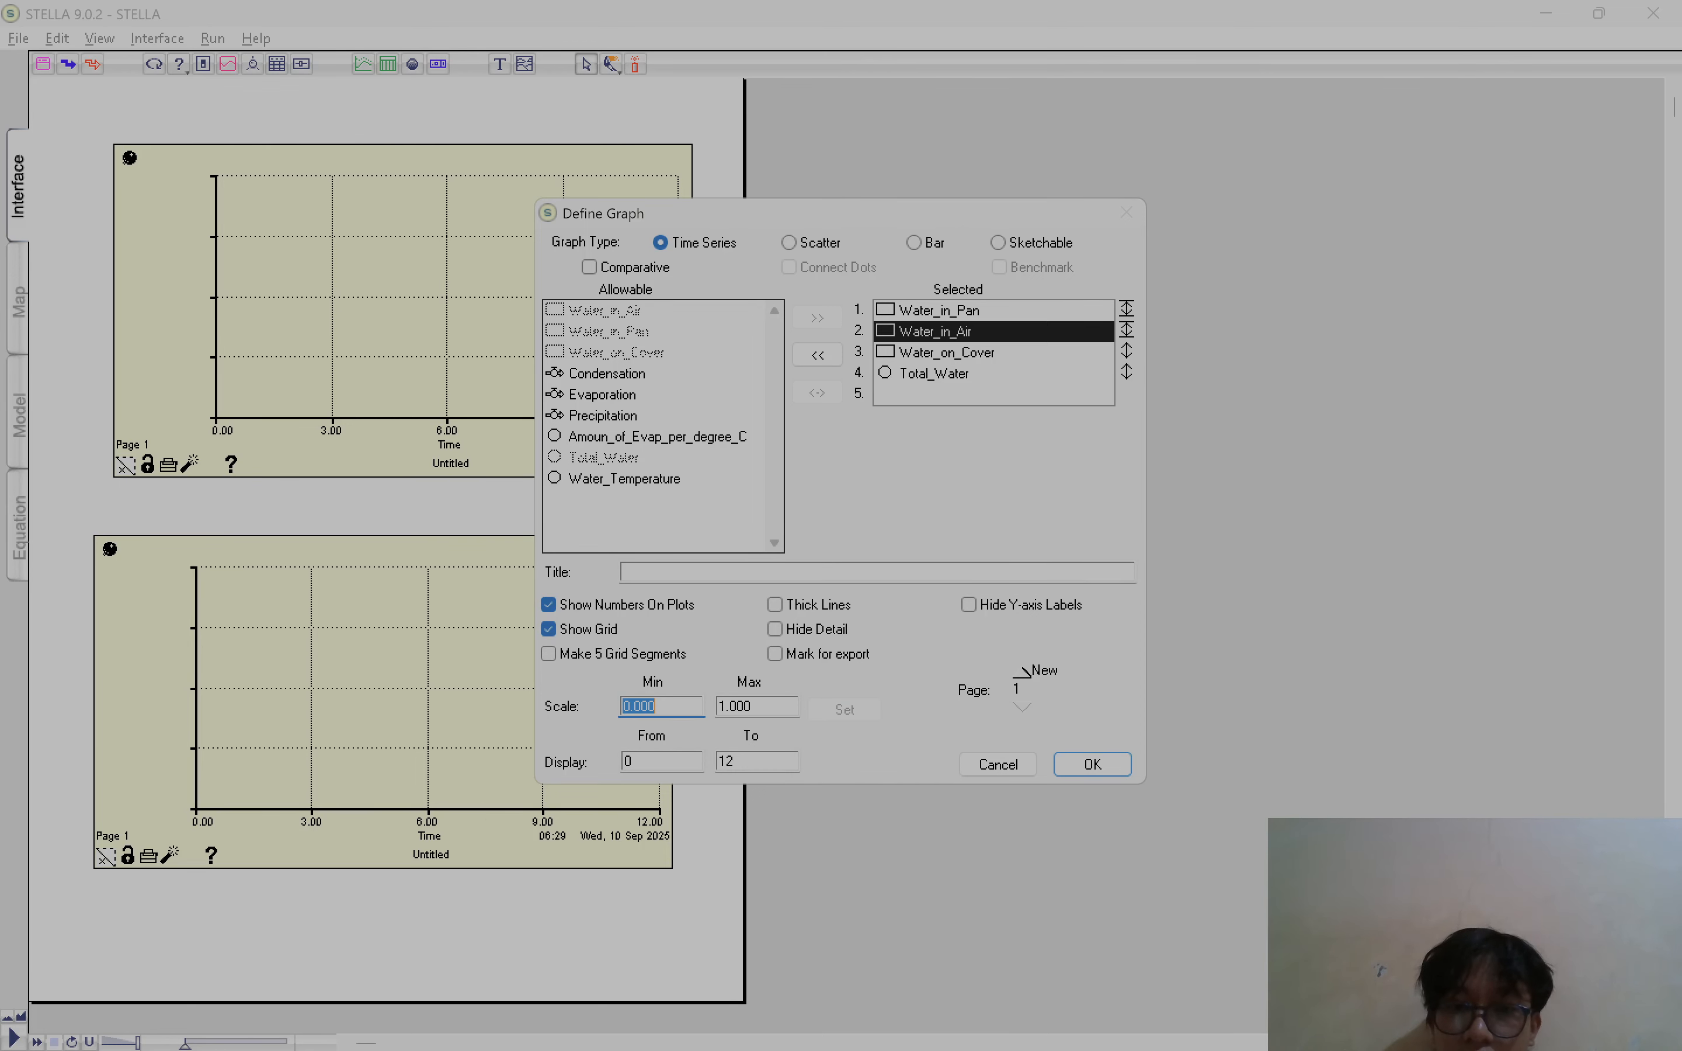
pyautogui.press('Tab')
pyautogui.write('1')
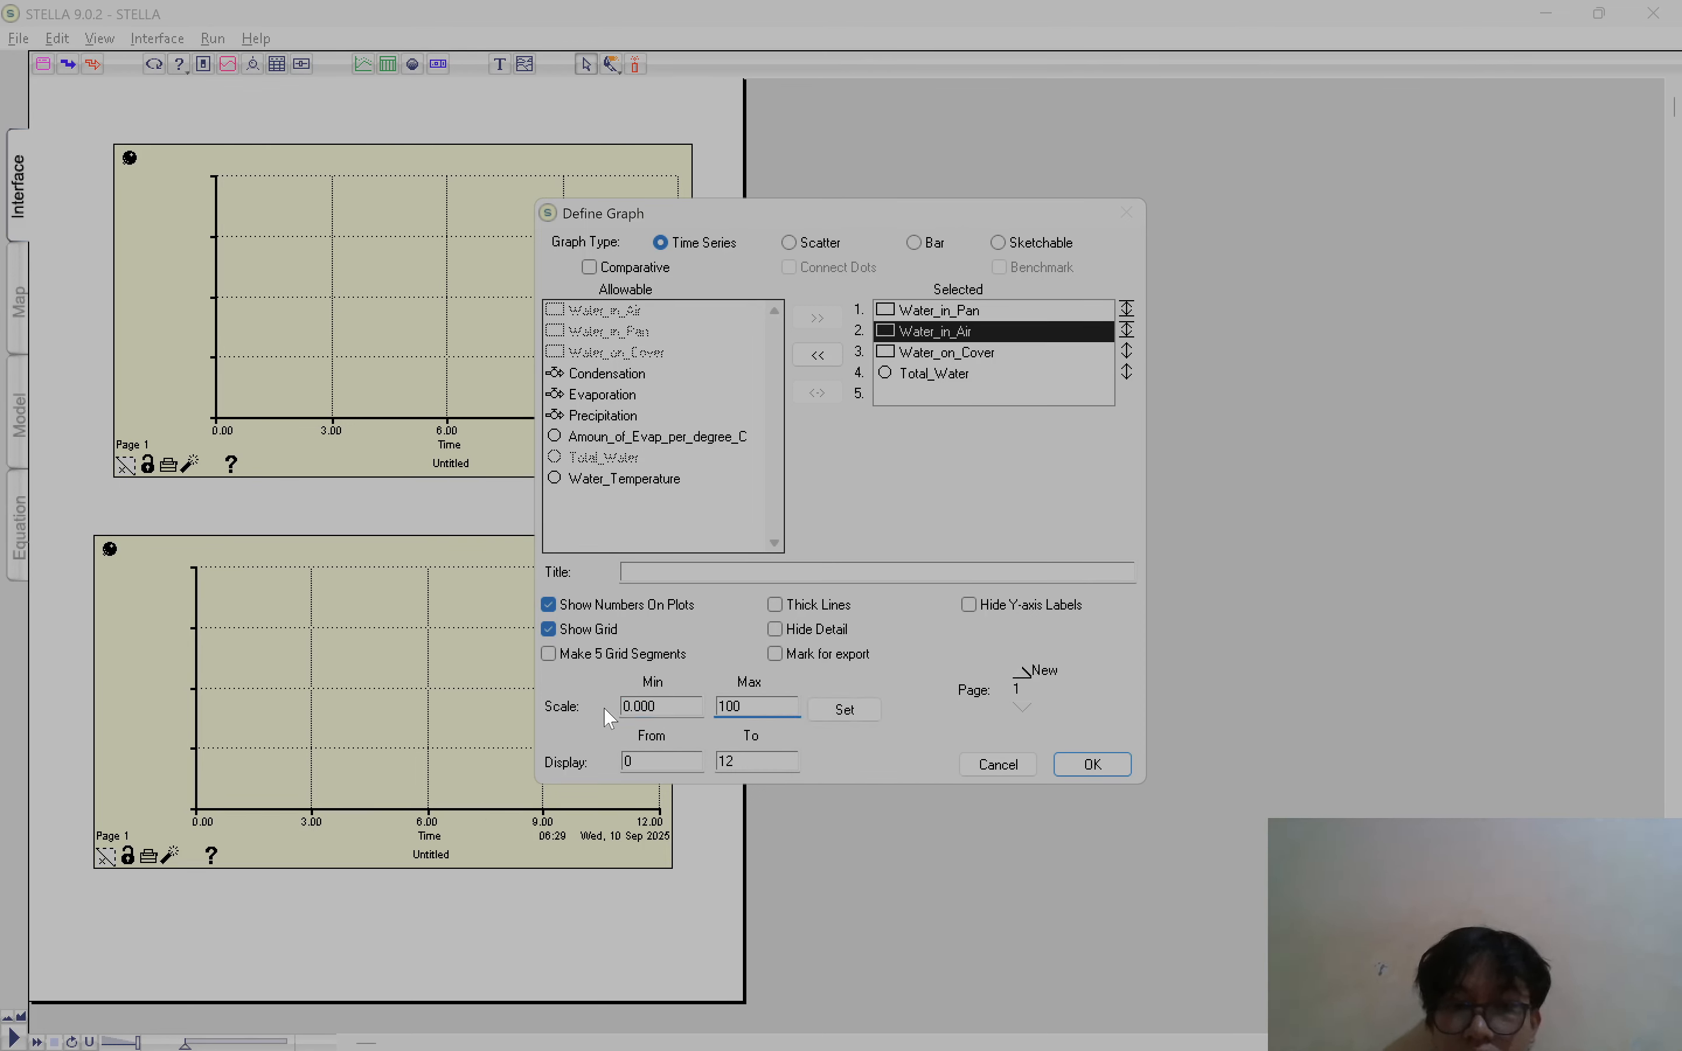
pyautogui.click(847, 712)
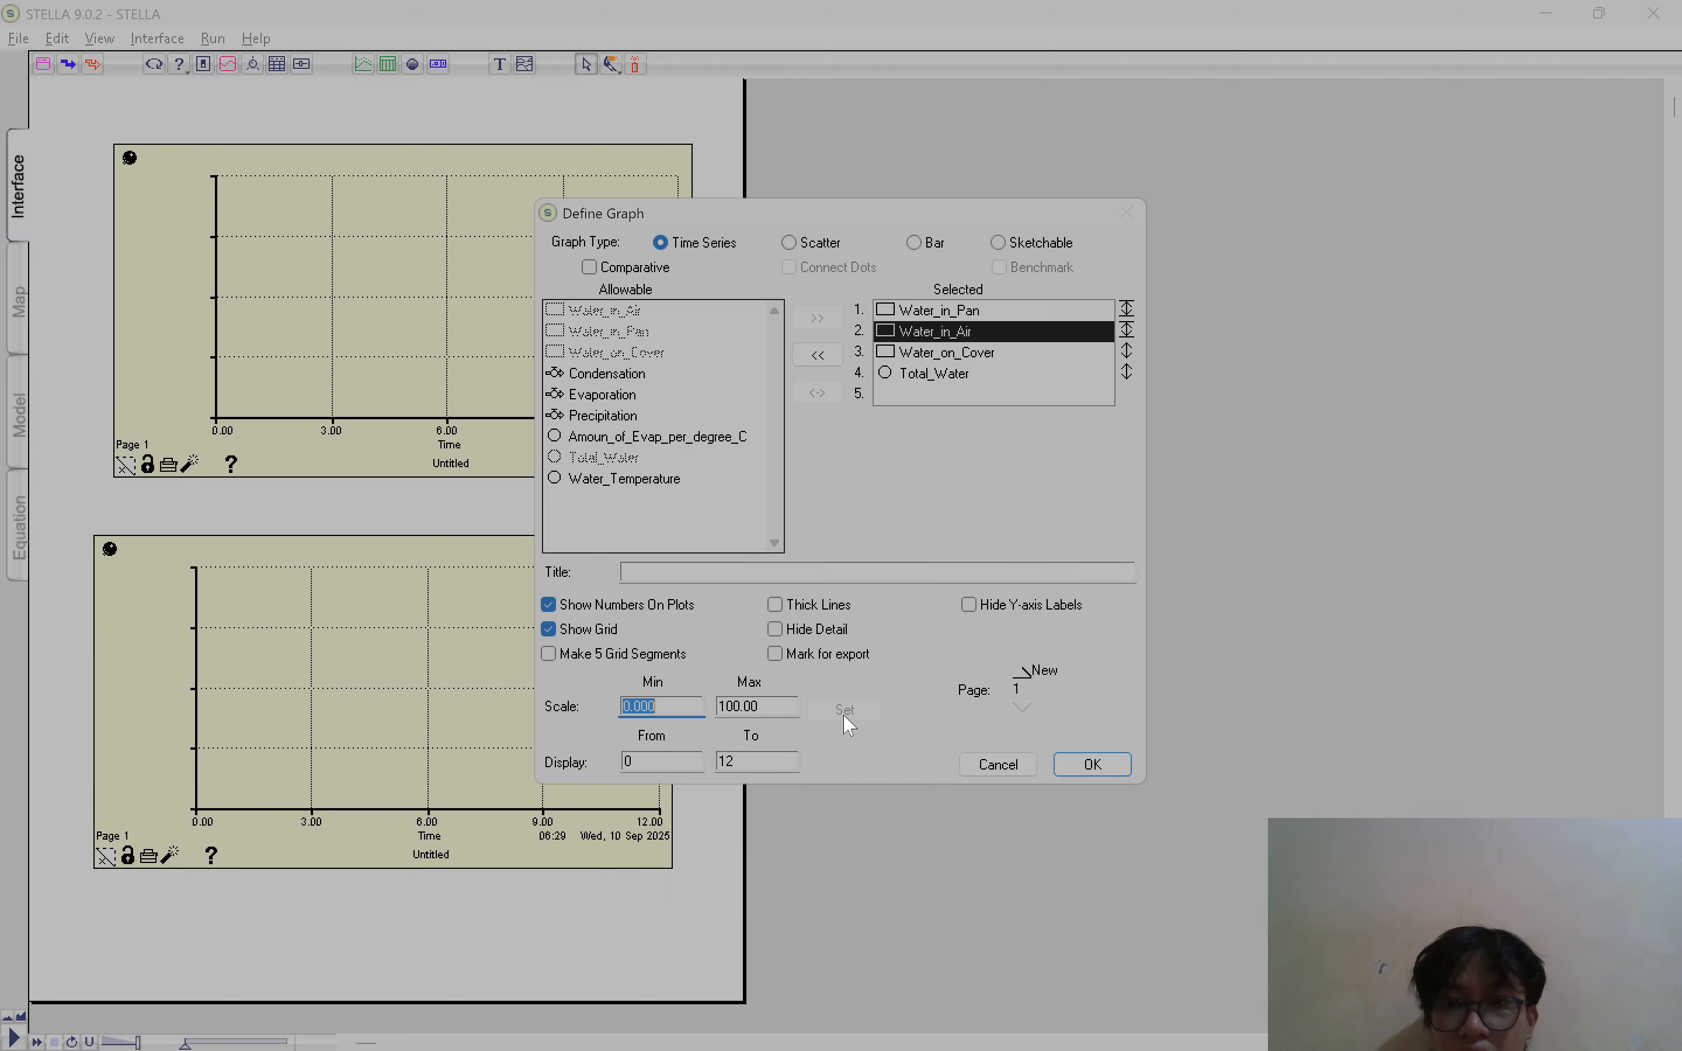
# Set the Water_on_Cover scale on the upper graph to a minimum of 0 and a maximum of 100
pyautogui.click(962, 353)
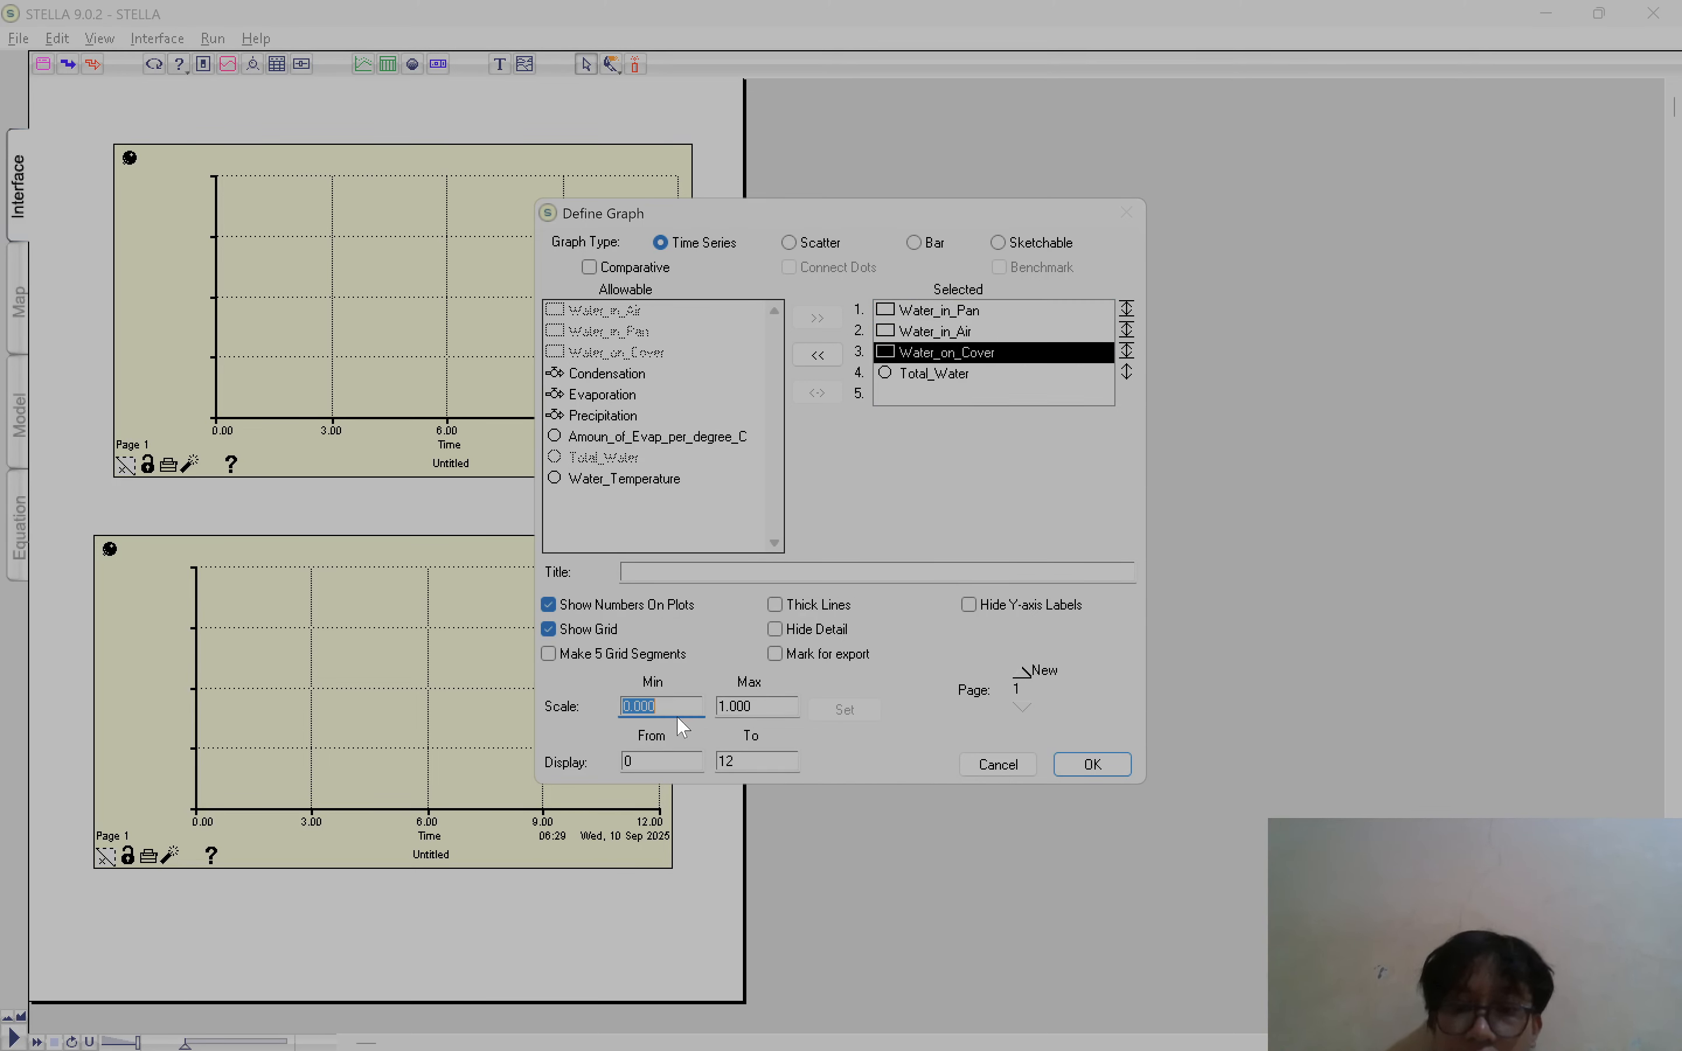
pyautogui.write('0')
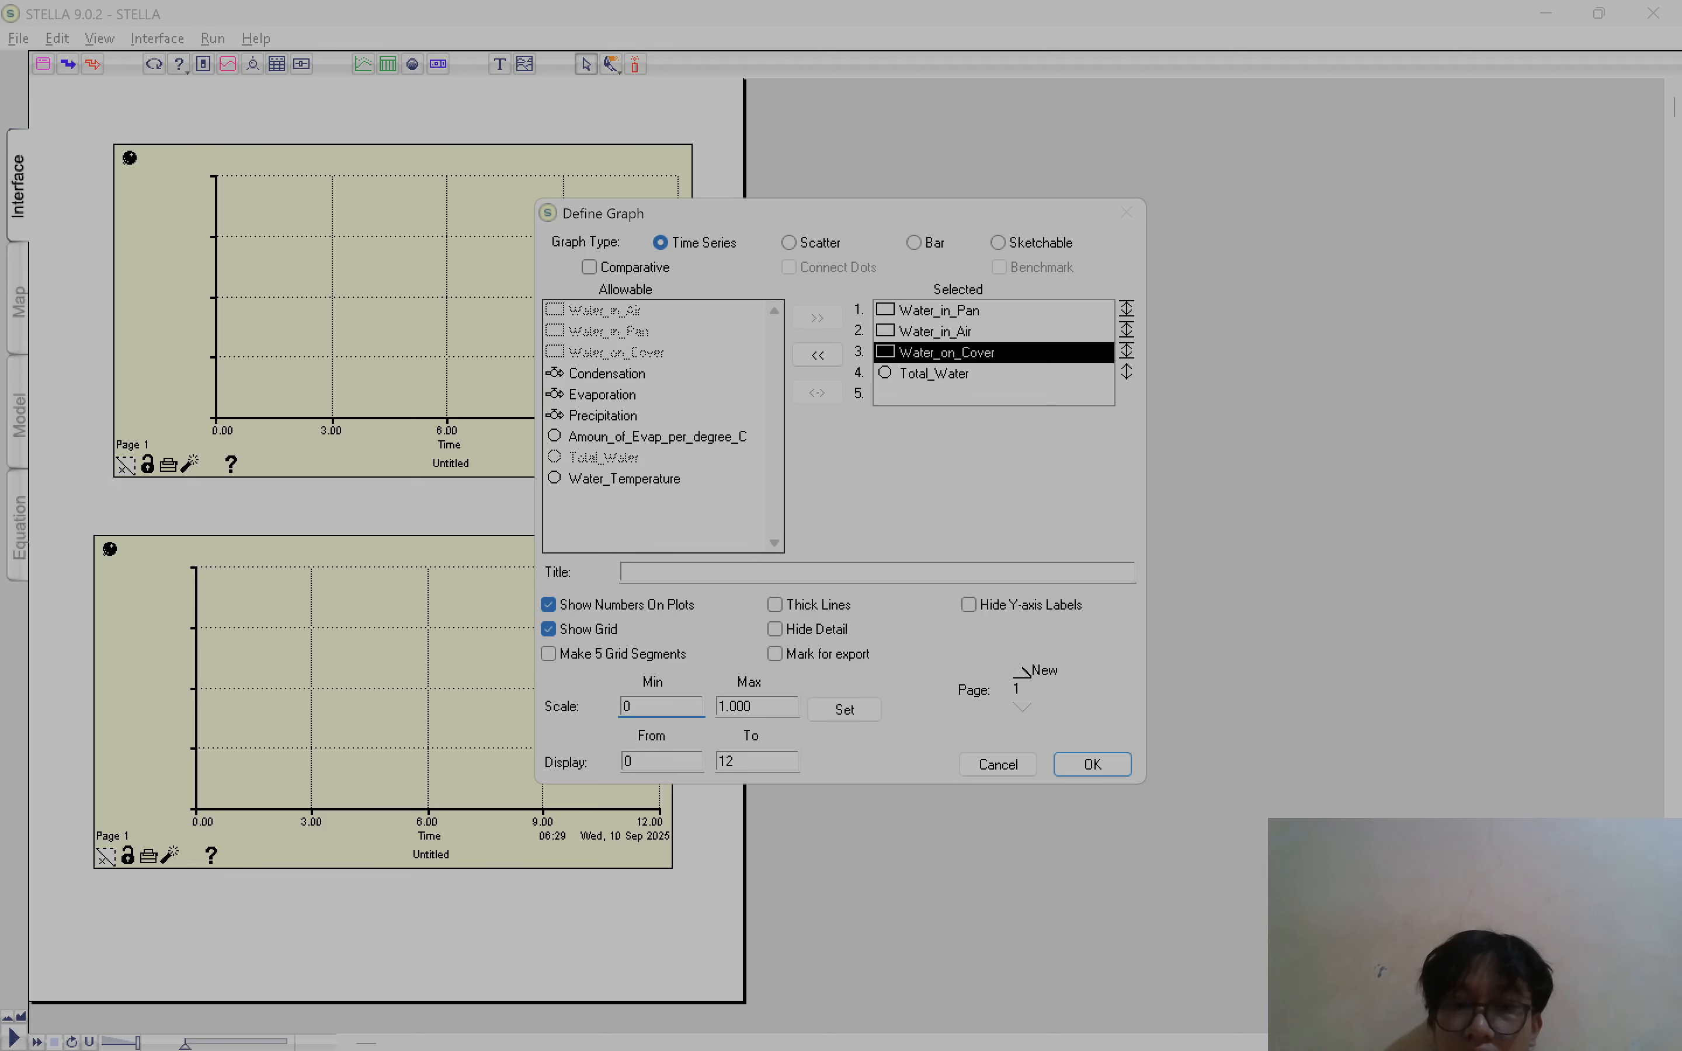
pyautogui.click(843, 709)
pyautogui.press('Tab')
pyautogui.write('100')
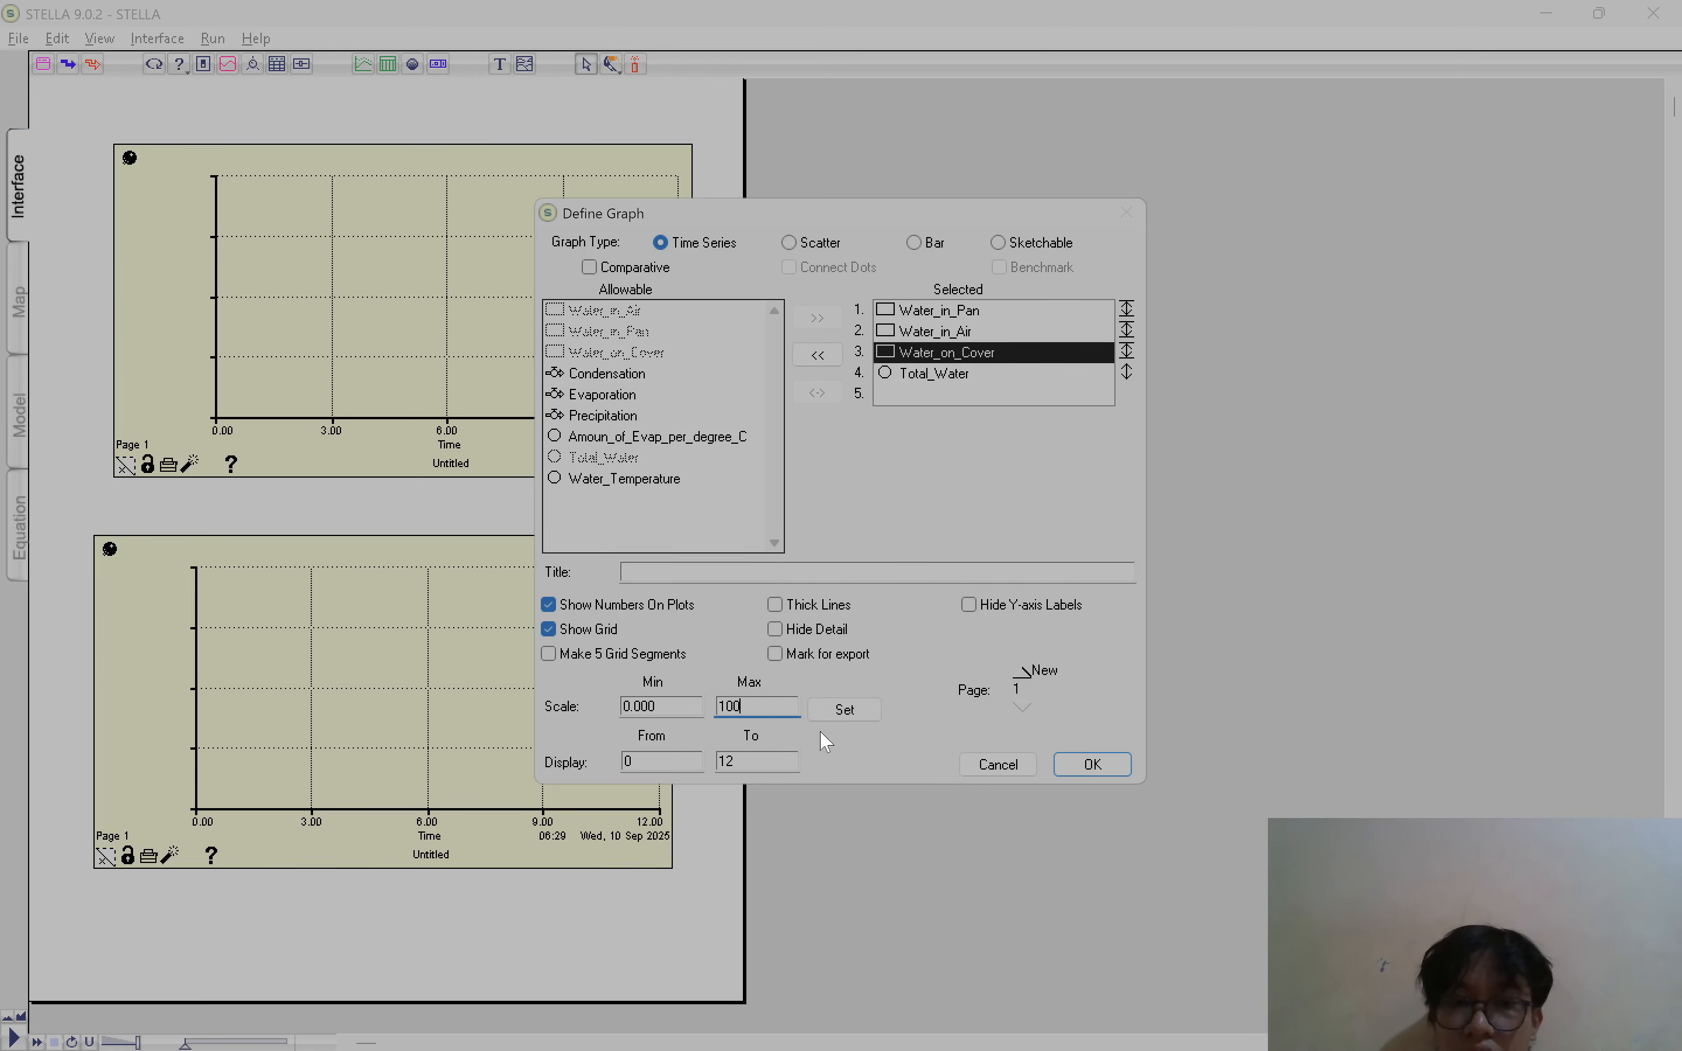
pyautogui.click(847, 709)
# Enter a 0 to 100 scale for Total_Water and accept the graph definition, declining to apply that scale
pyautogui.click(970, 379)
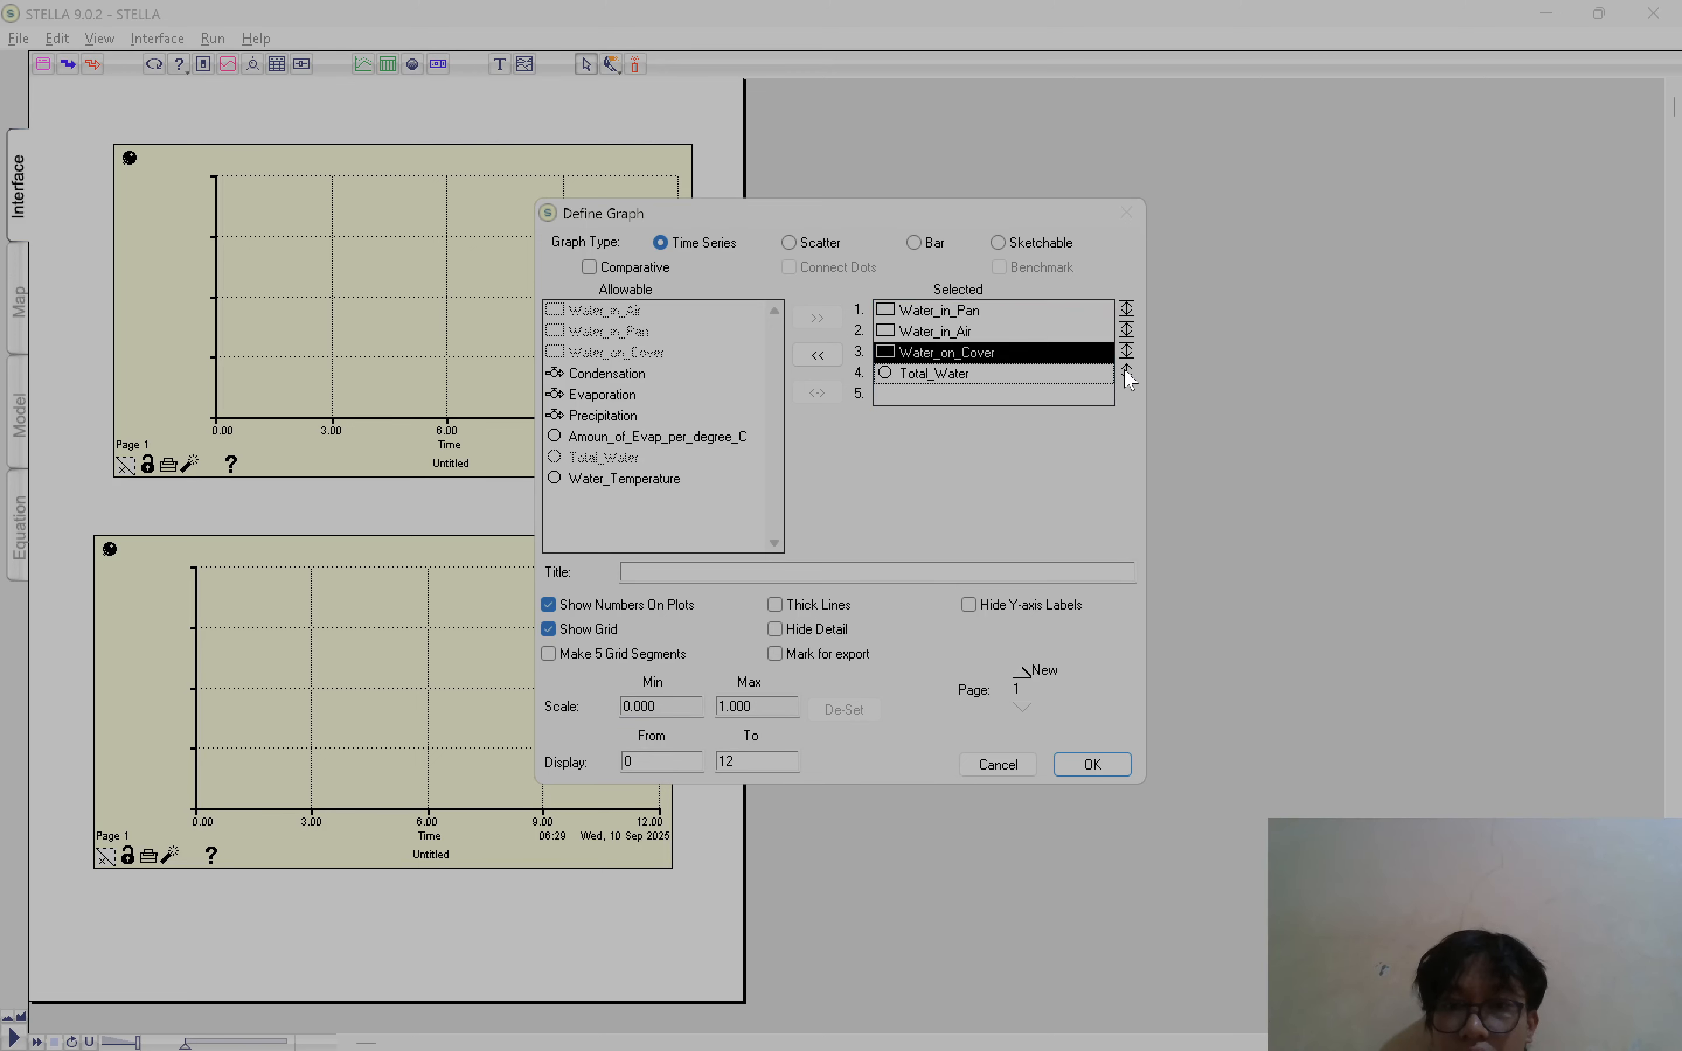
pyautogui.click(1084, 374)
pyautogui.write('0')
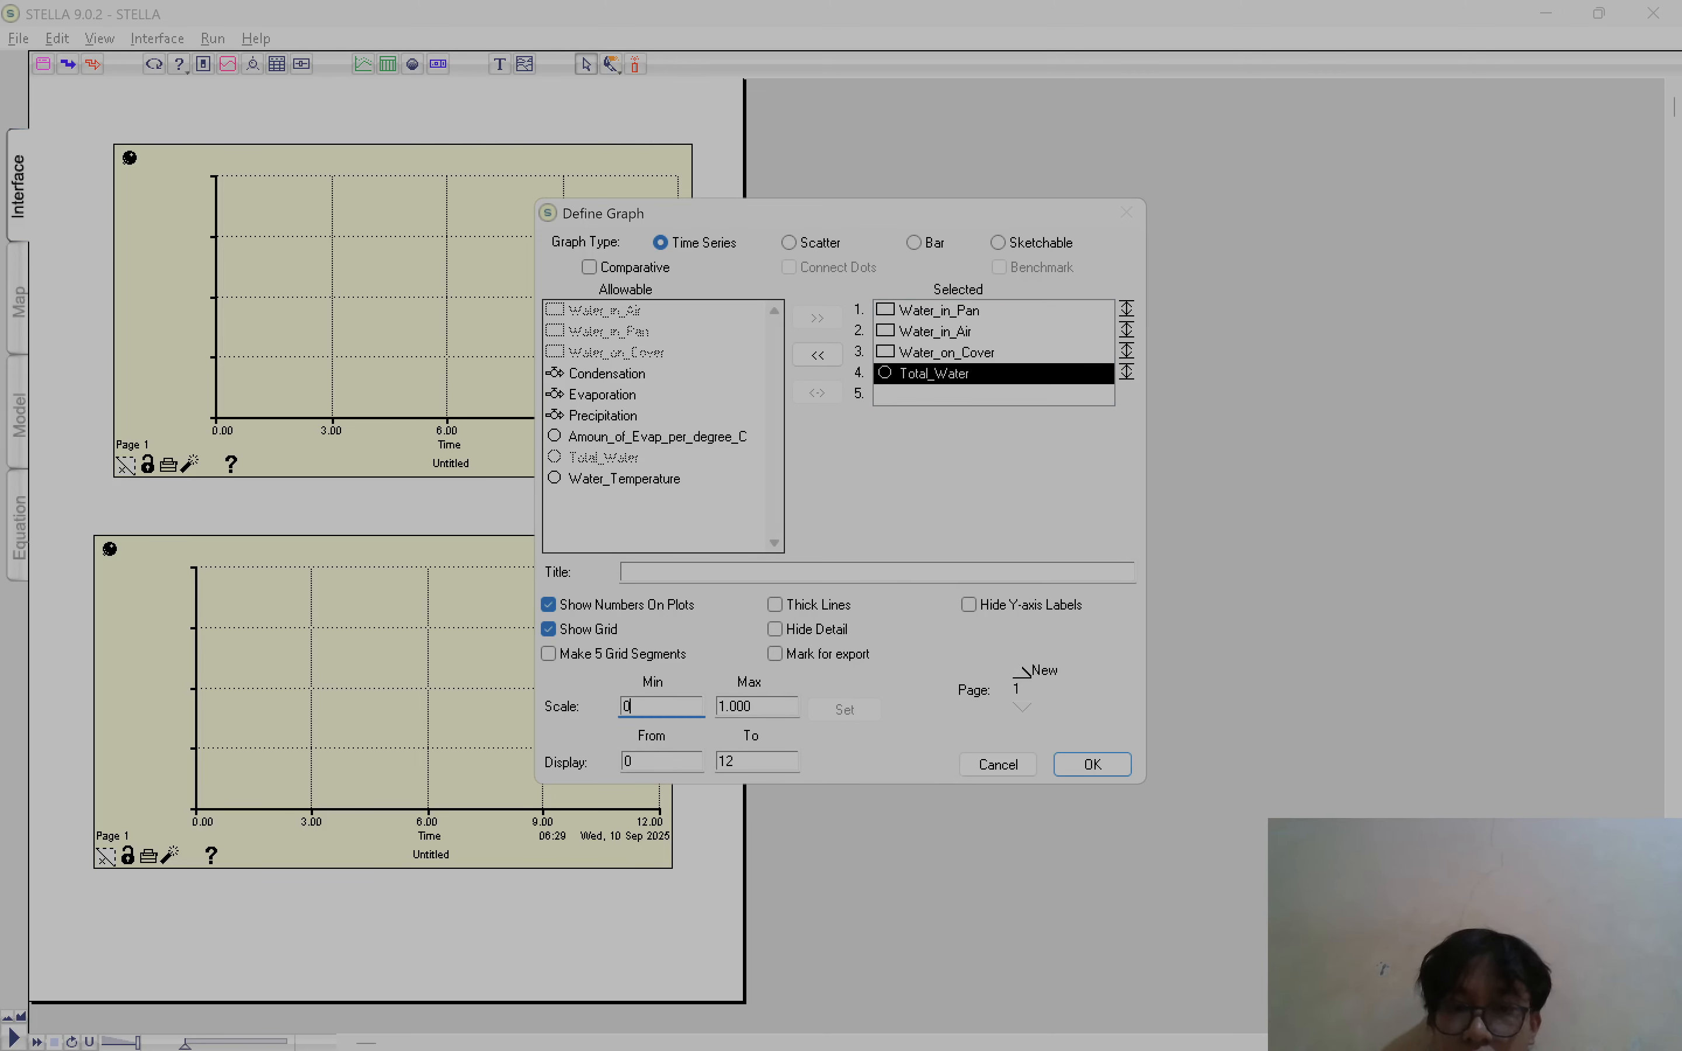
pyautogui.press('Tab')
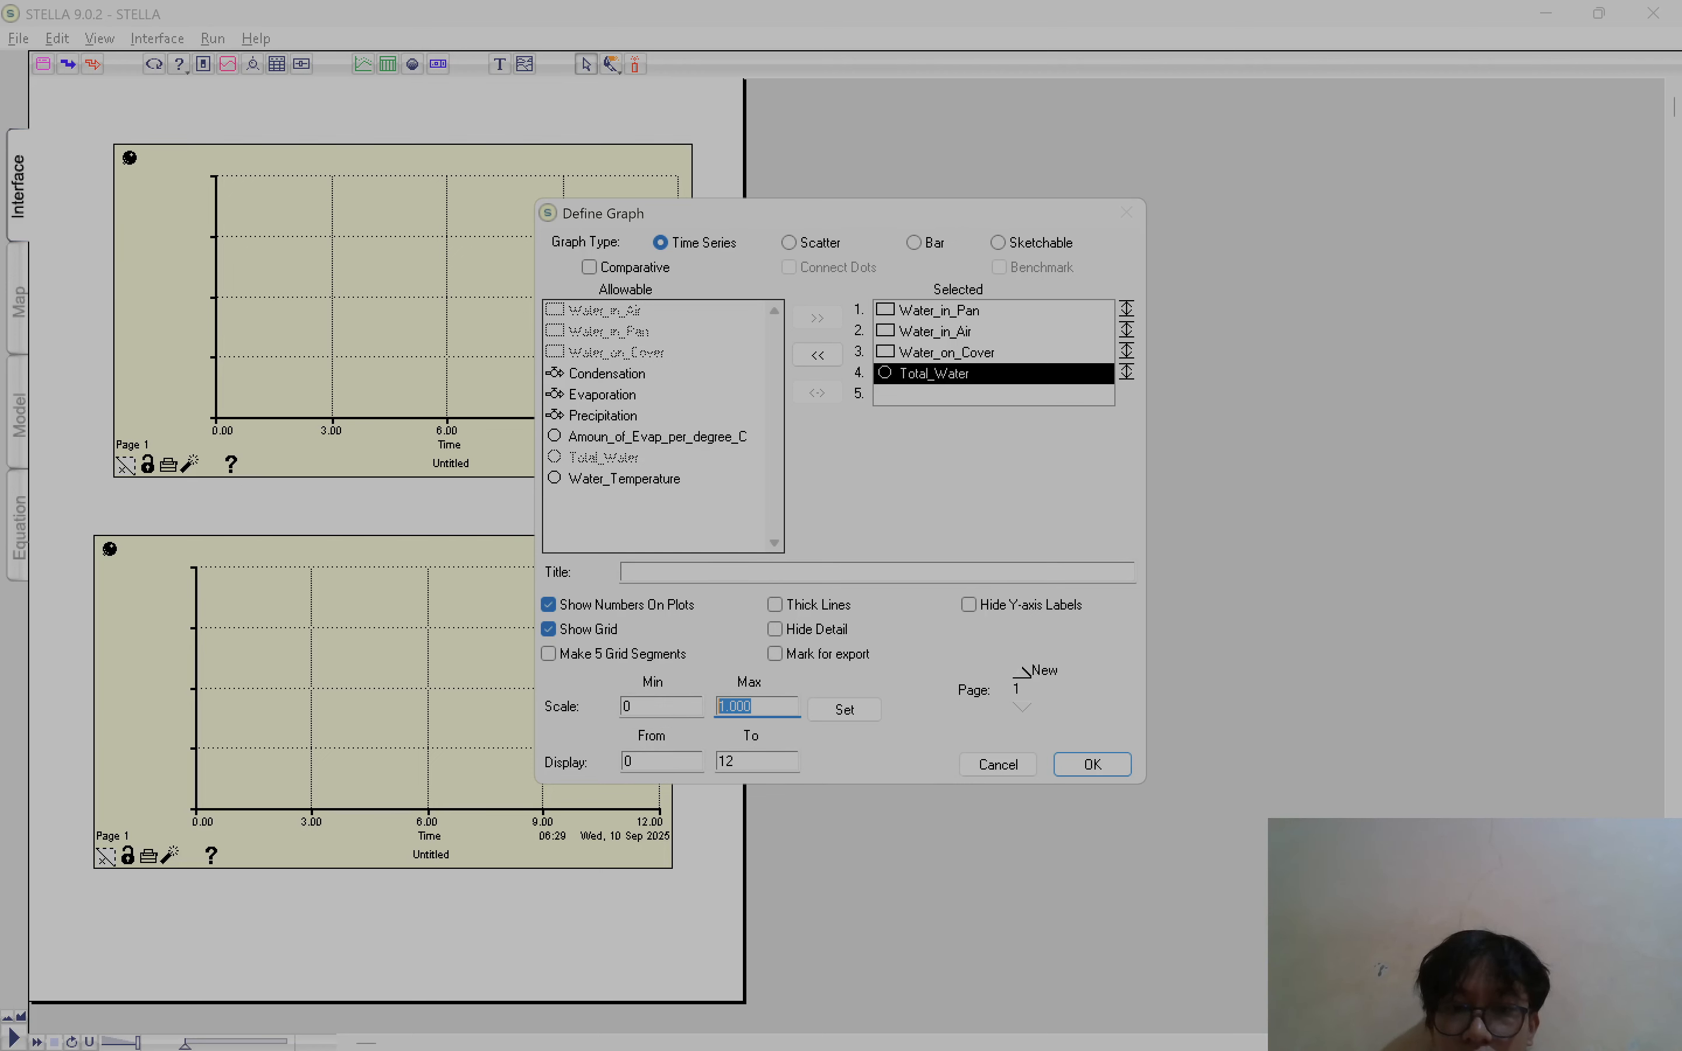
pyautogui.write('1')
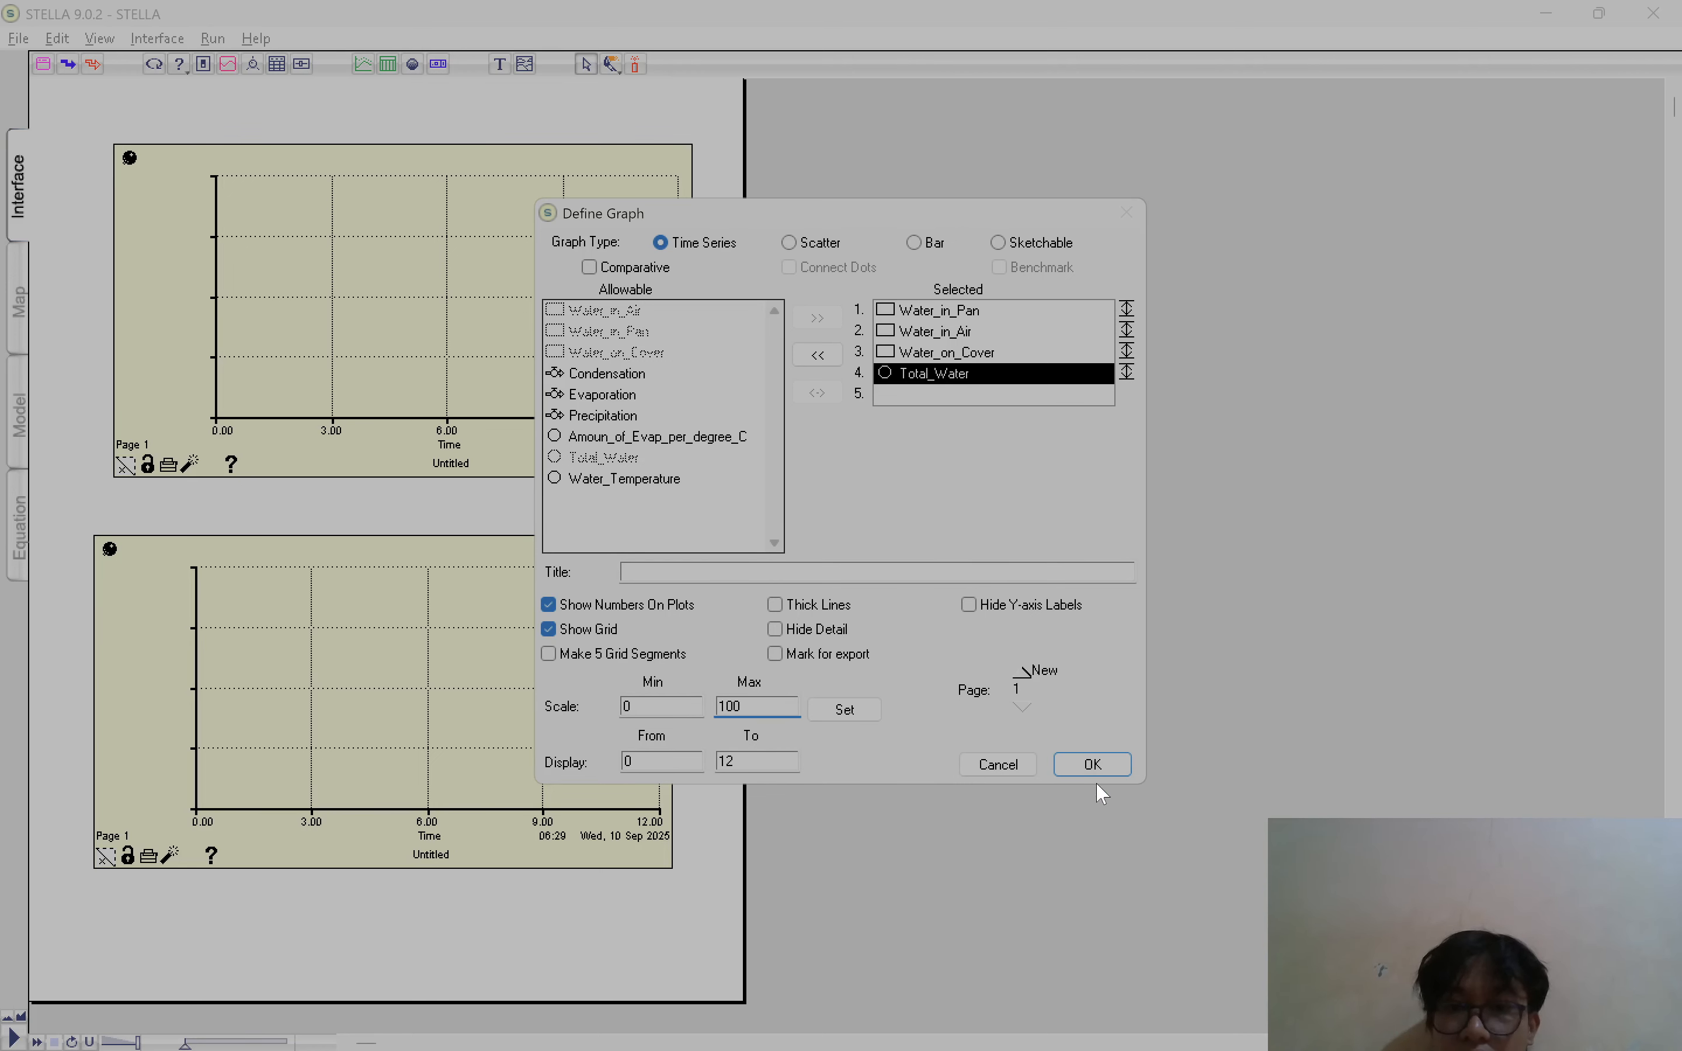
pyautogui.click(1090, 767)
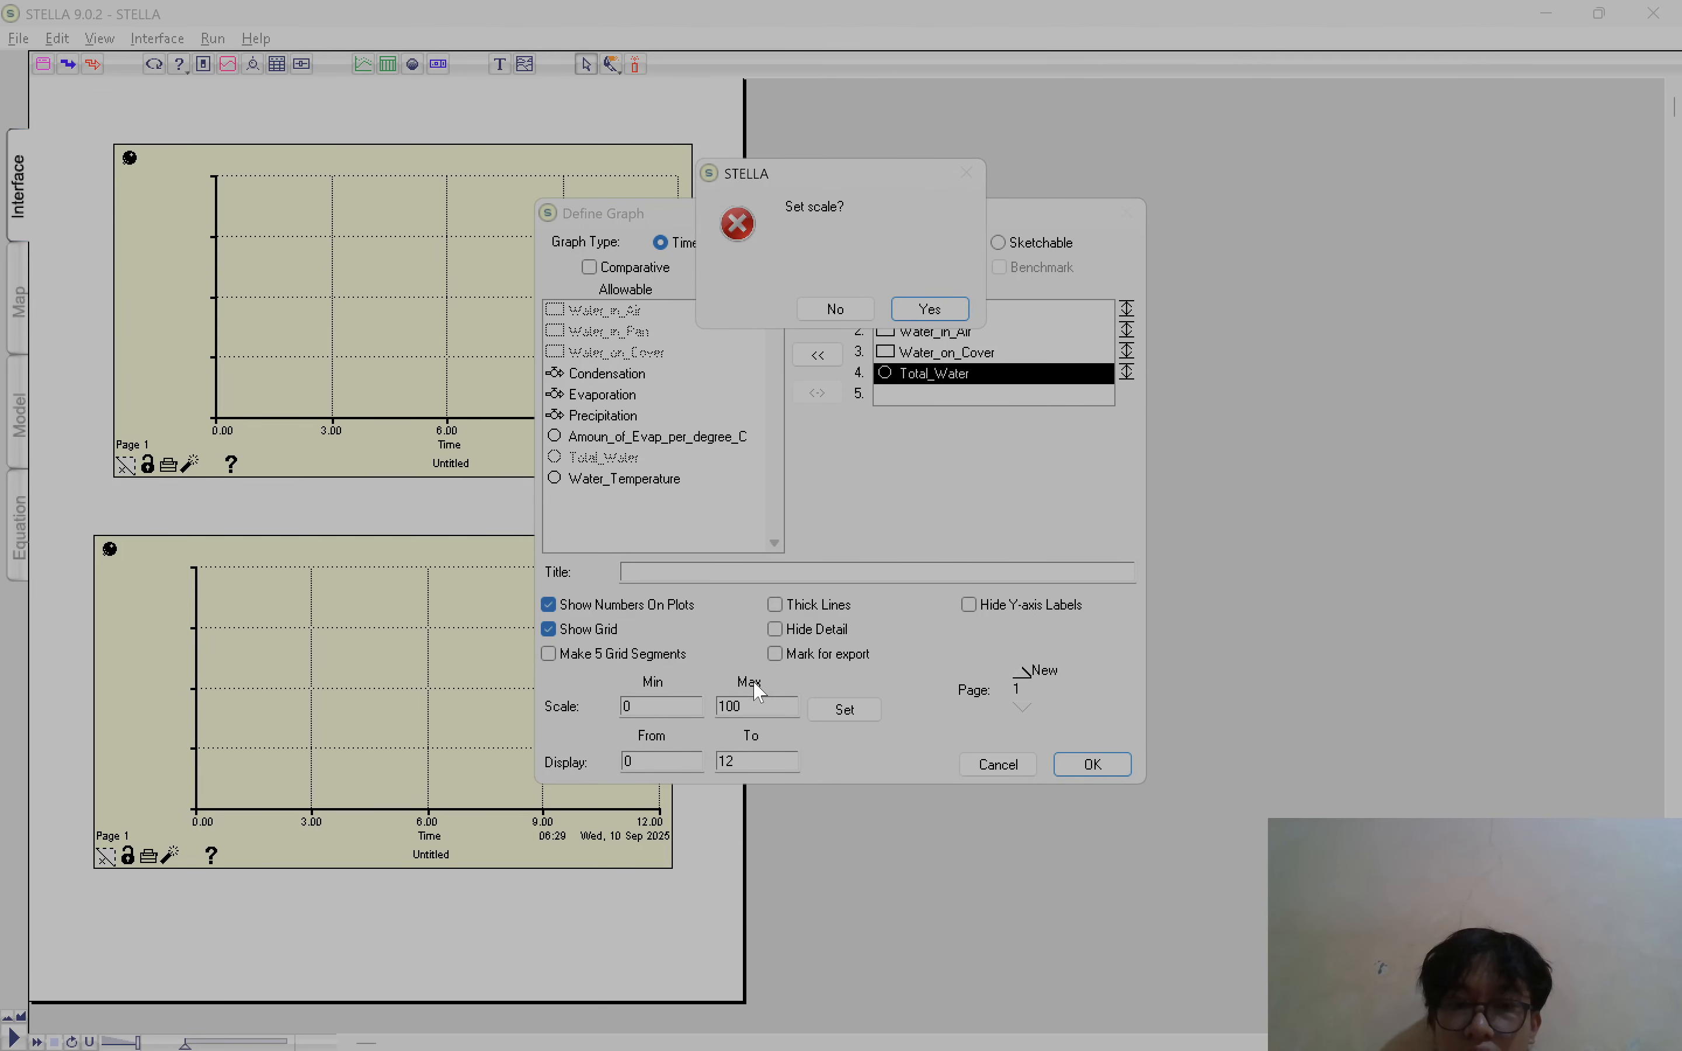
pyautogui.click(835, 309)
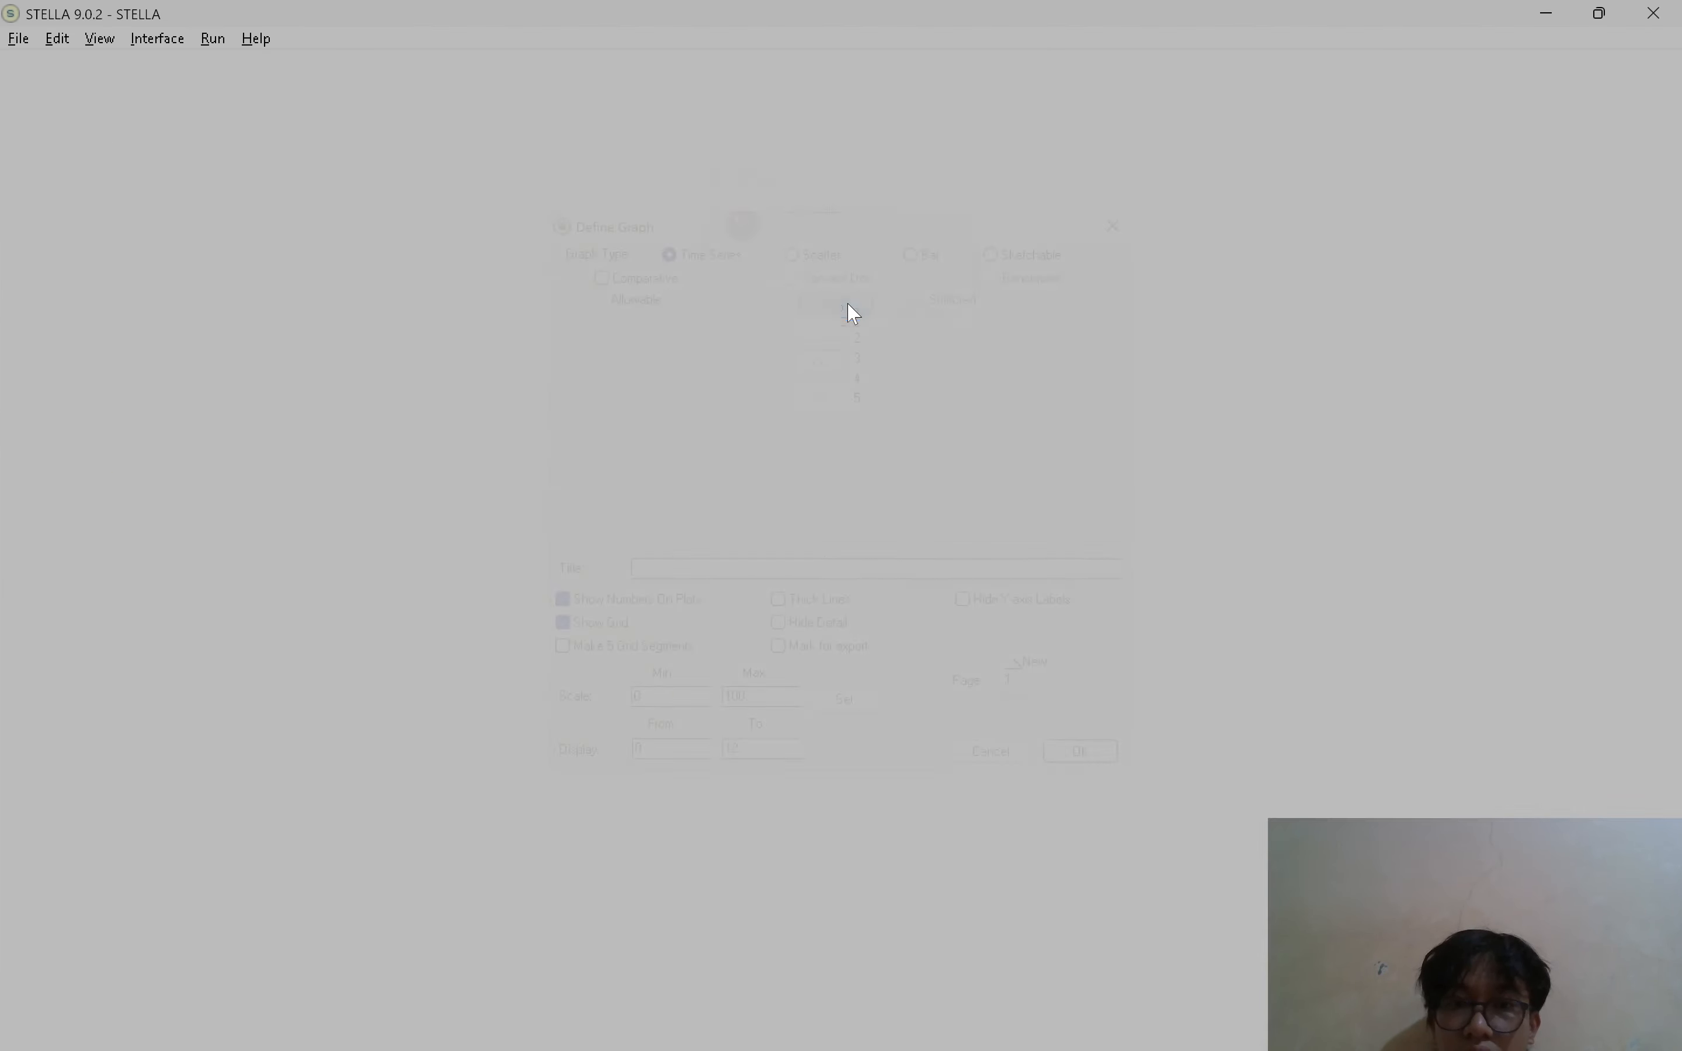
# Reopen the upper graph's definition and switch the fixed scale of Water_in_Air off and on again
pyautogui.doubleClick(382, 295)
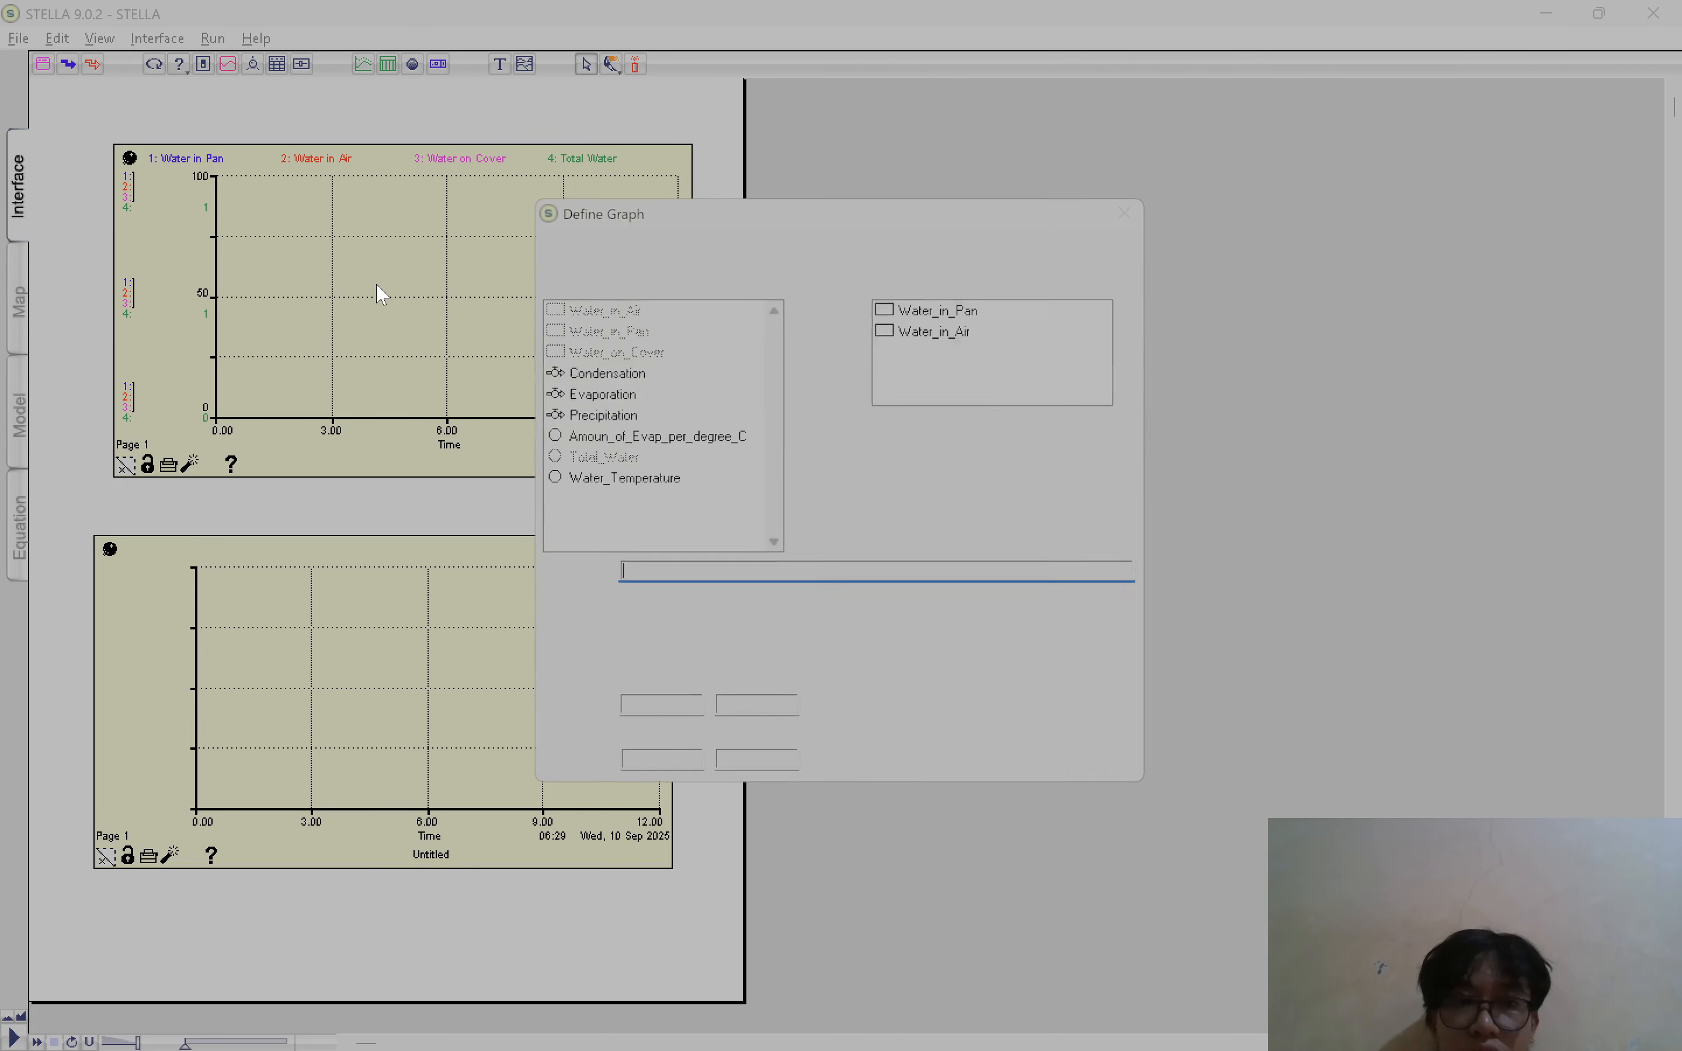
pyautogui.click(1015, 320)
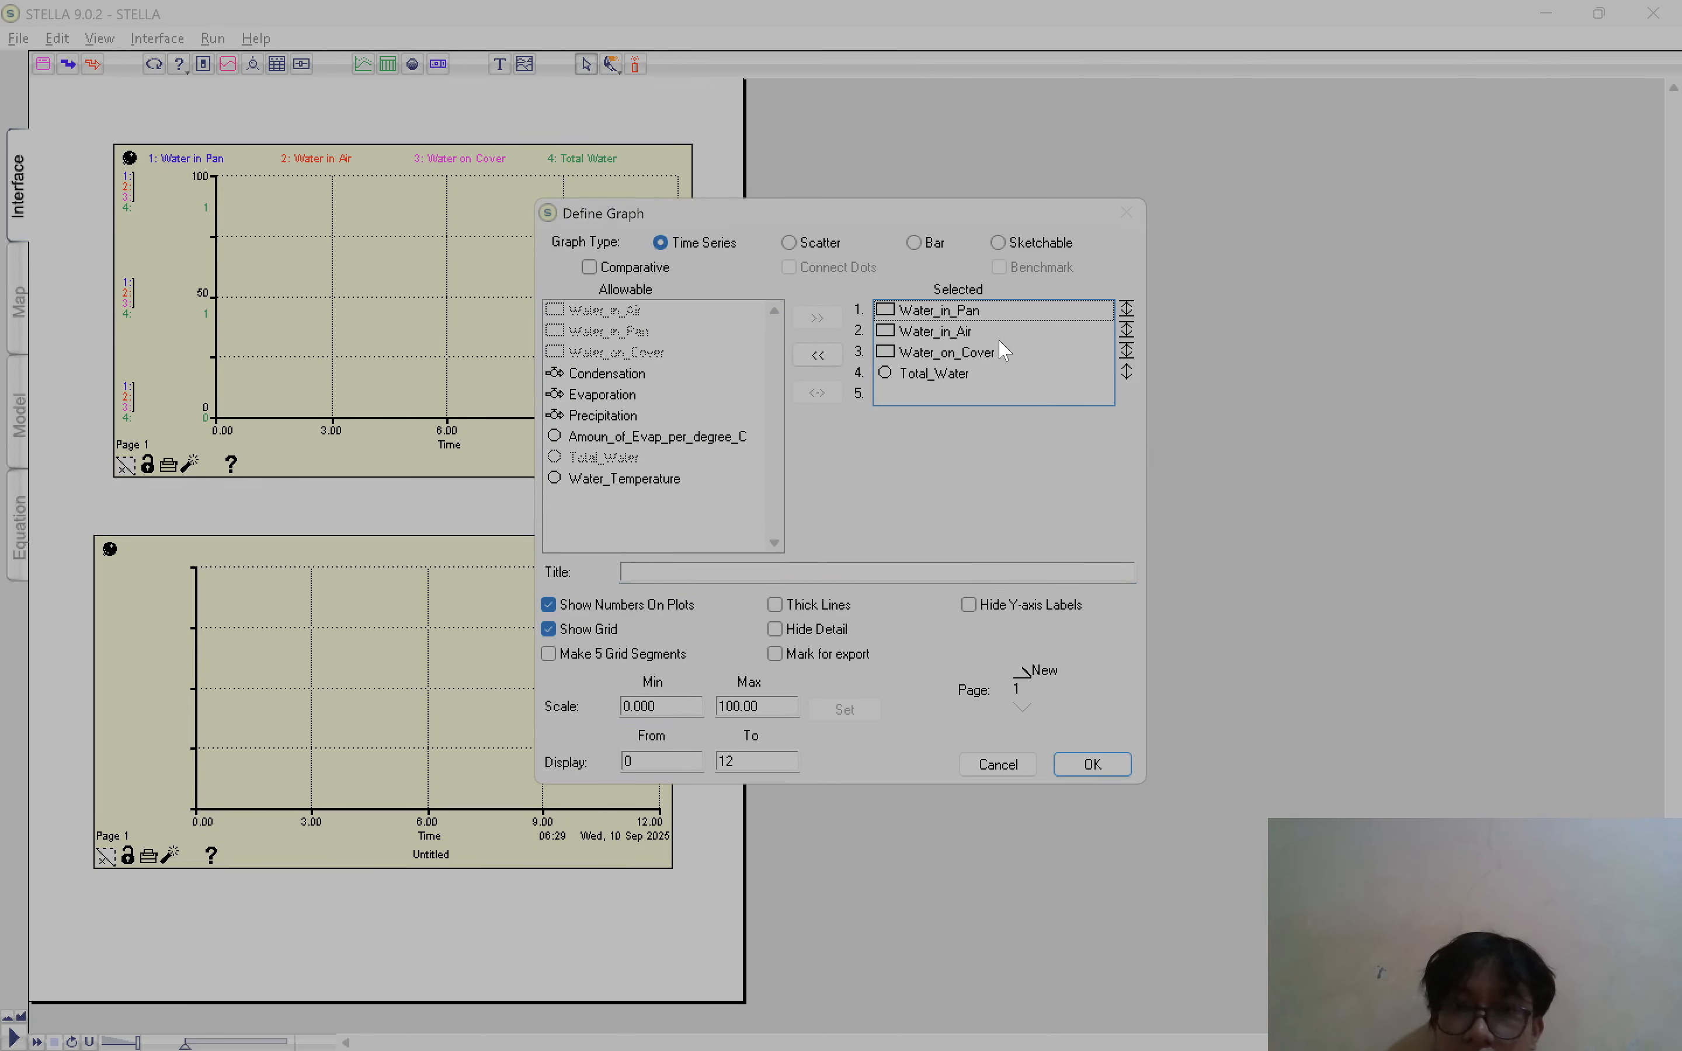
pyautogui.keyDown('shift'); pyautogui.click(982, 328); pyautogui.keyUp('shift')
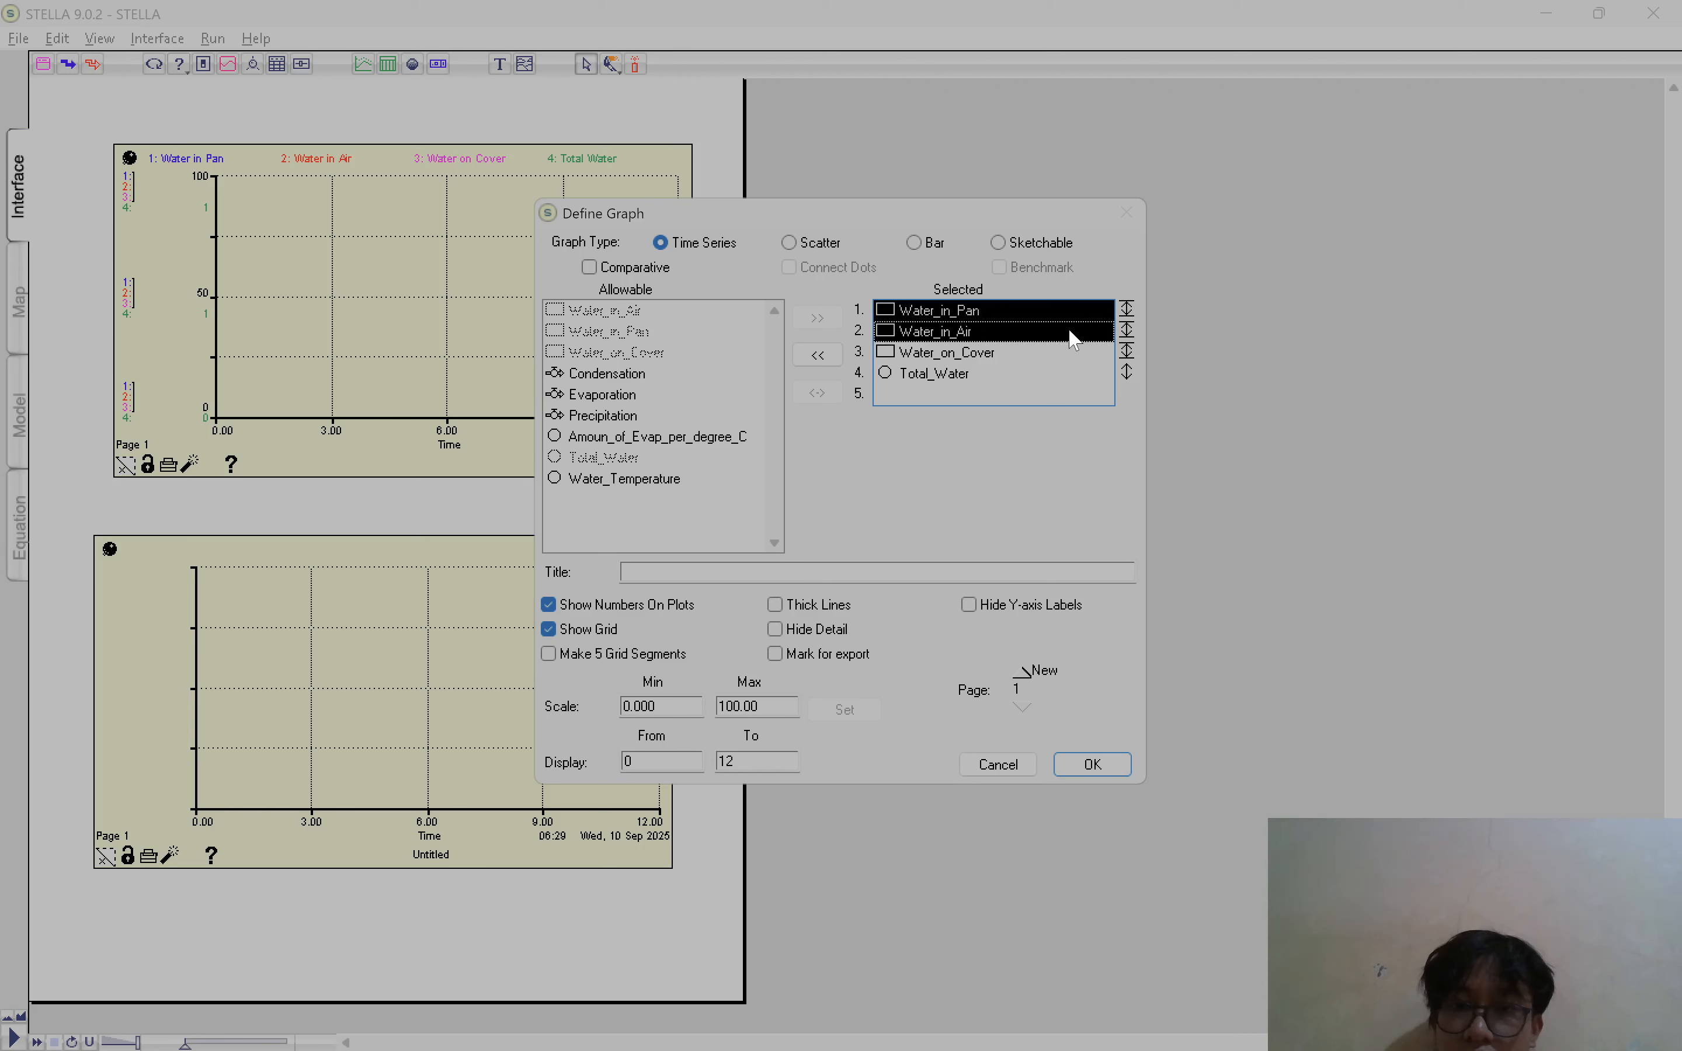
pyautogui.click(1127, 341)
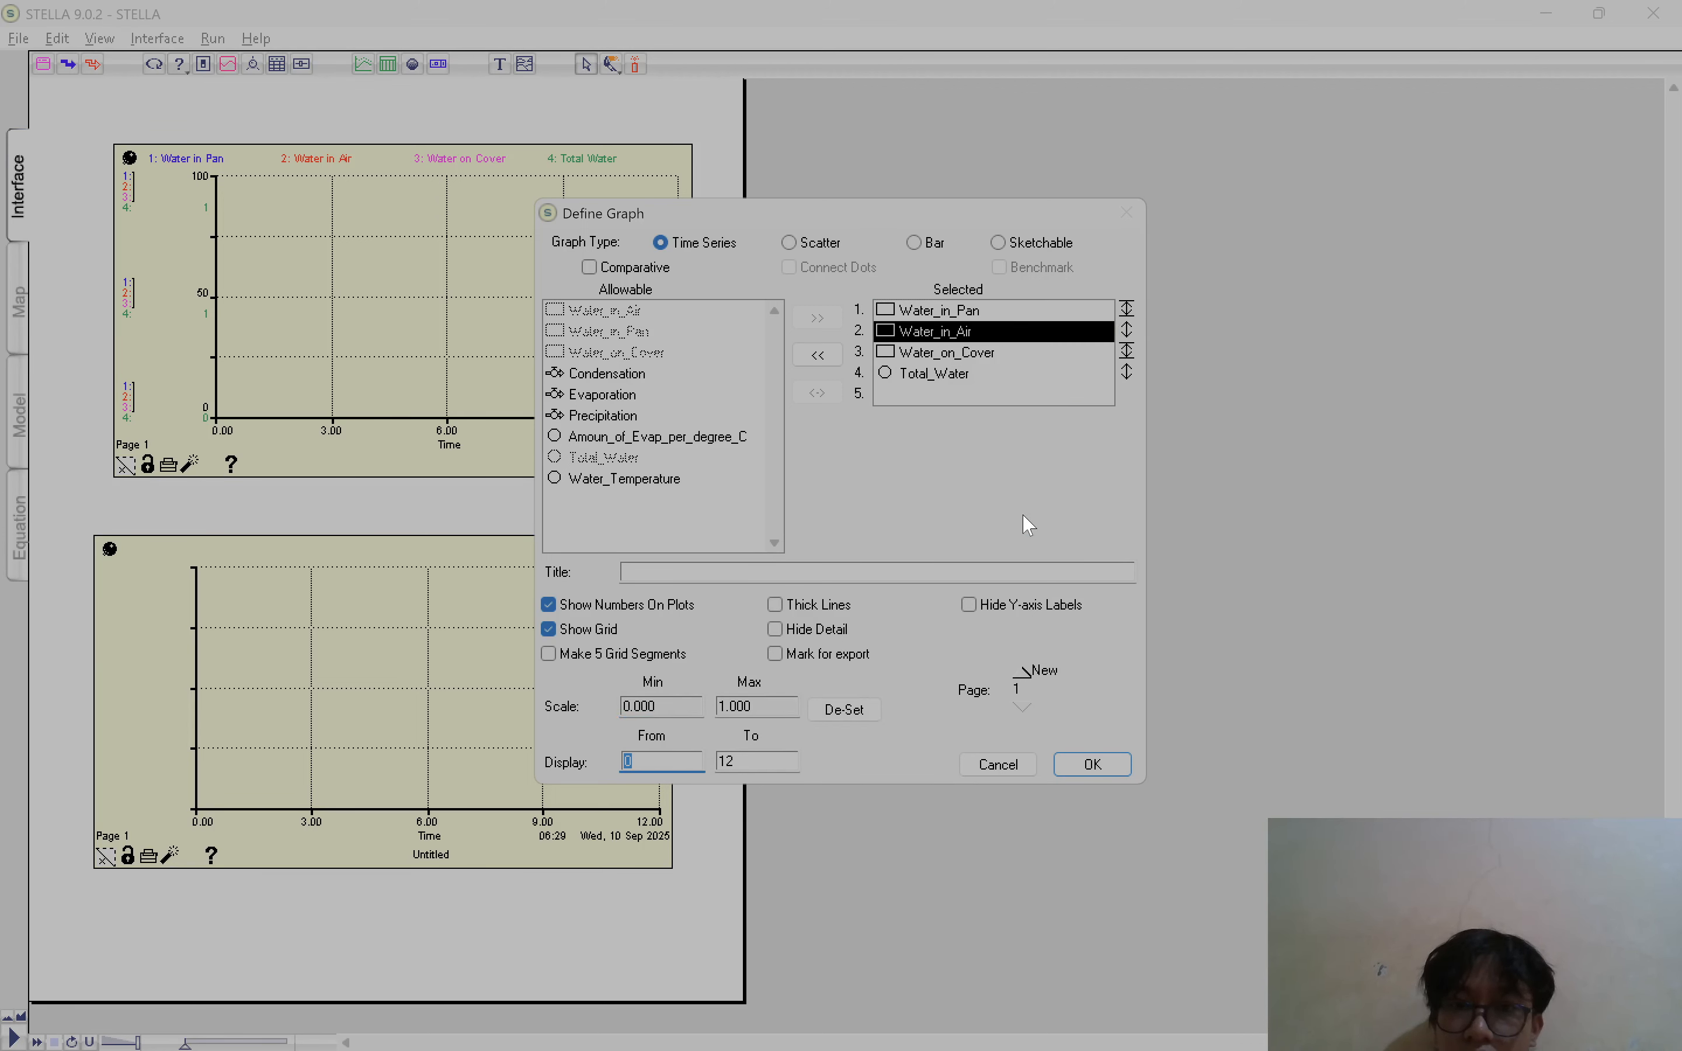
pyautogui.click(1127, 332)
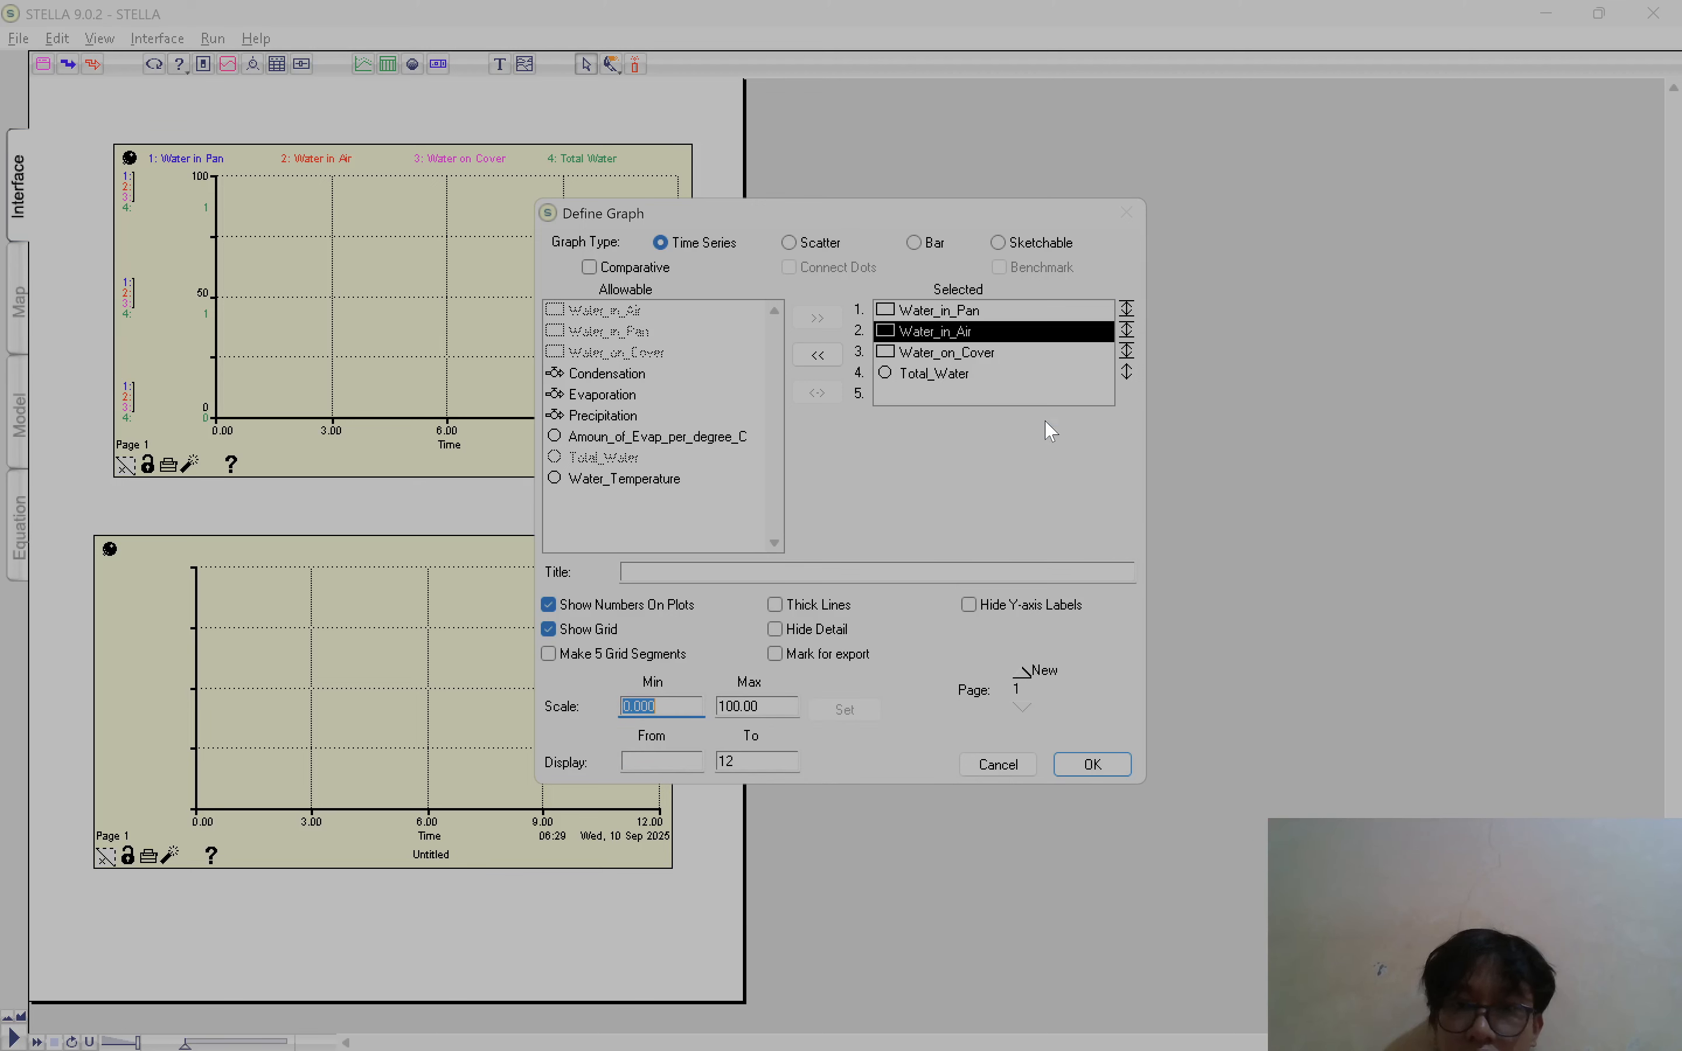
# Apply a 0 to 100 scale to Total_Water, set the display to start from 0, and accept the upper graph's definition
pyautogui.click(1045, 381)
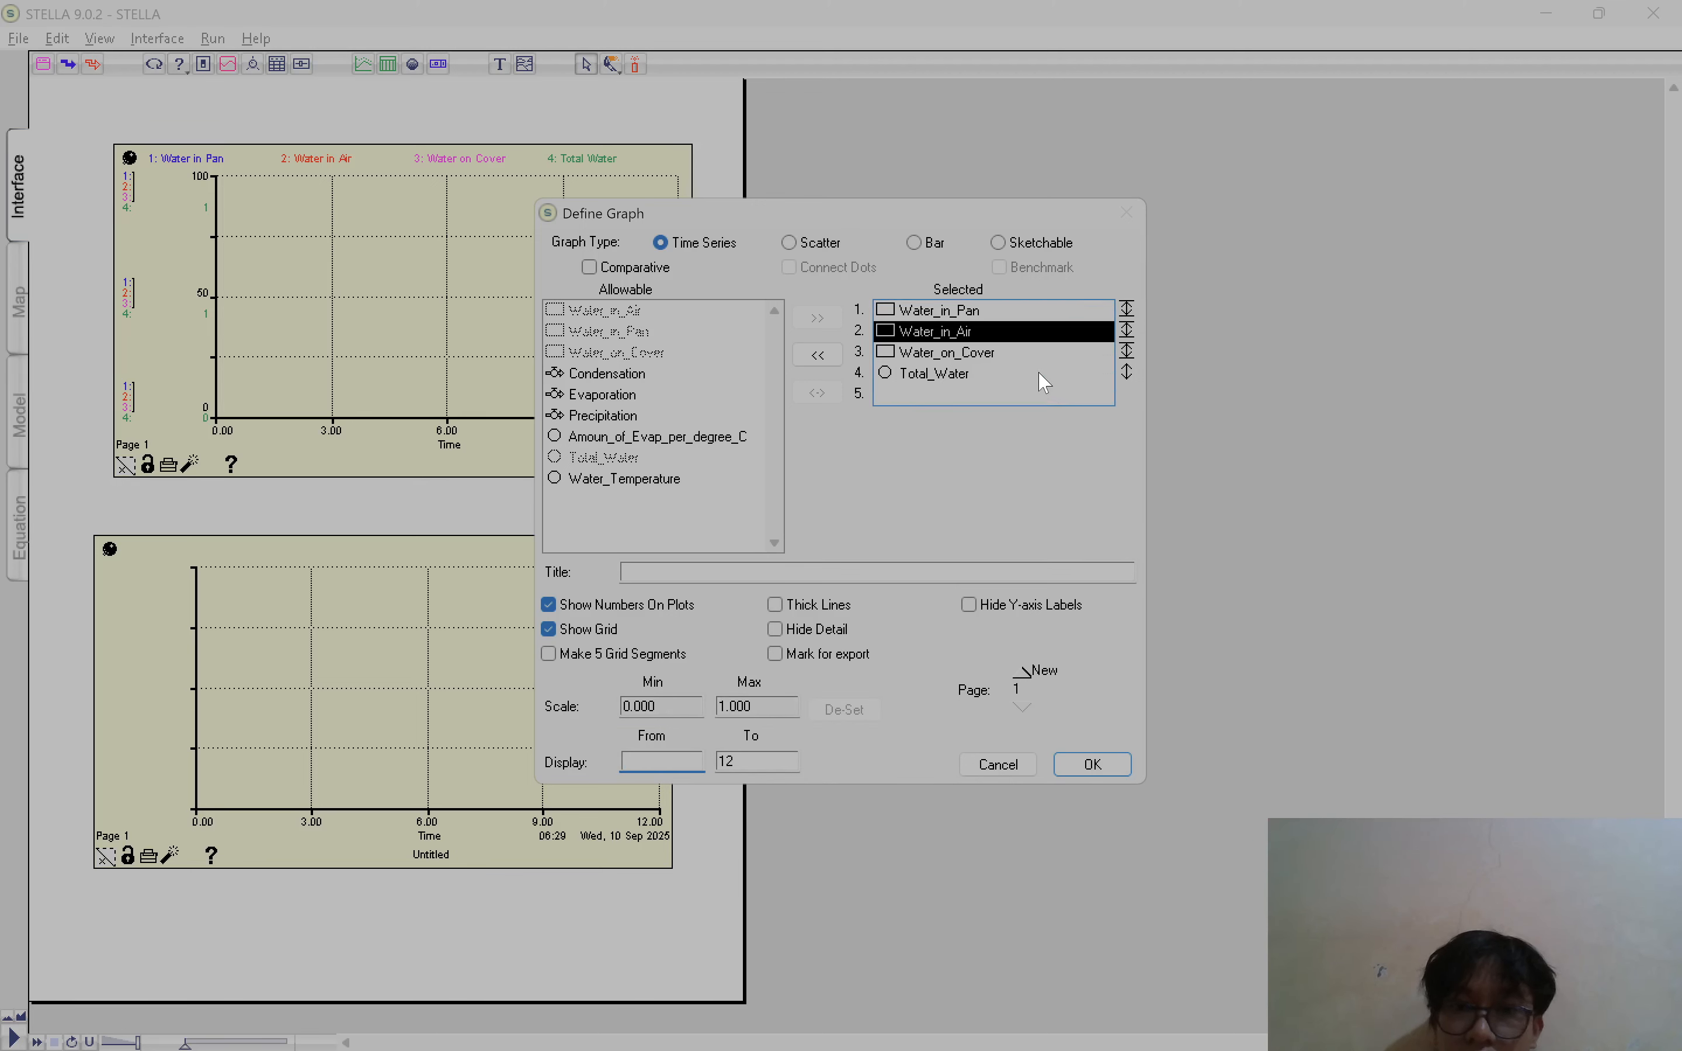
pyautogui.click(1127, 373)
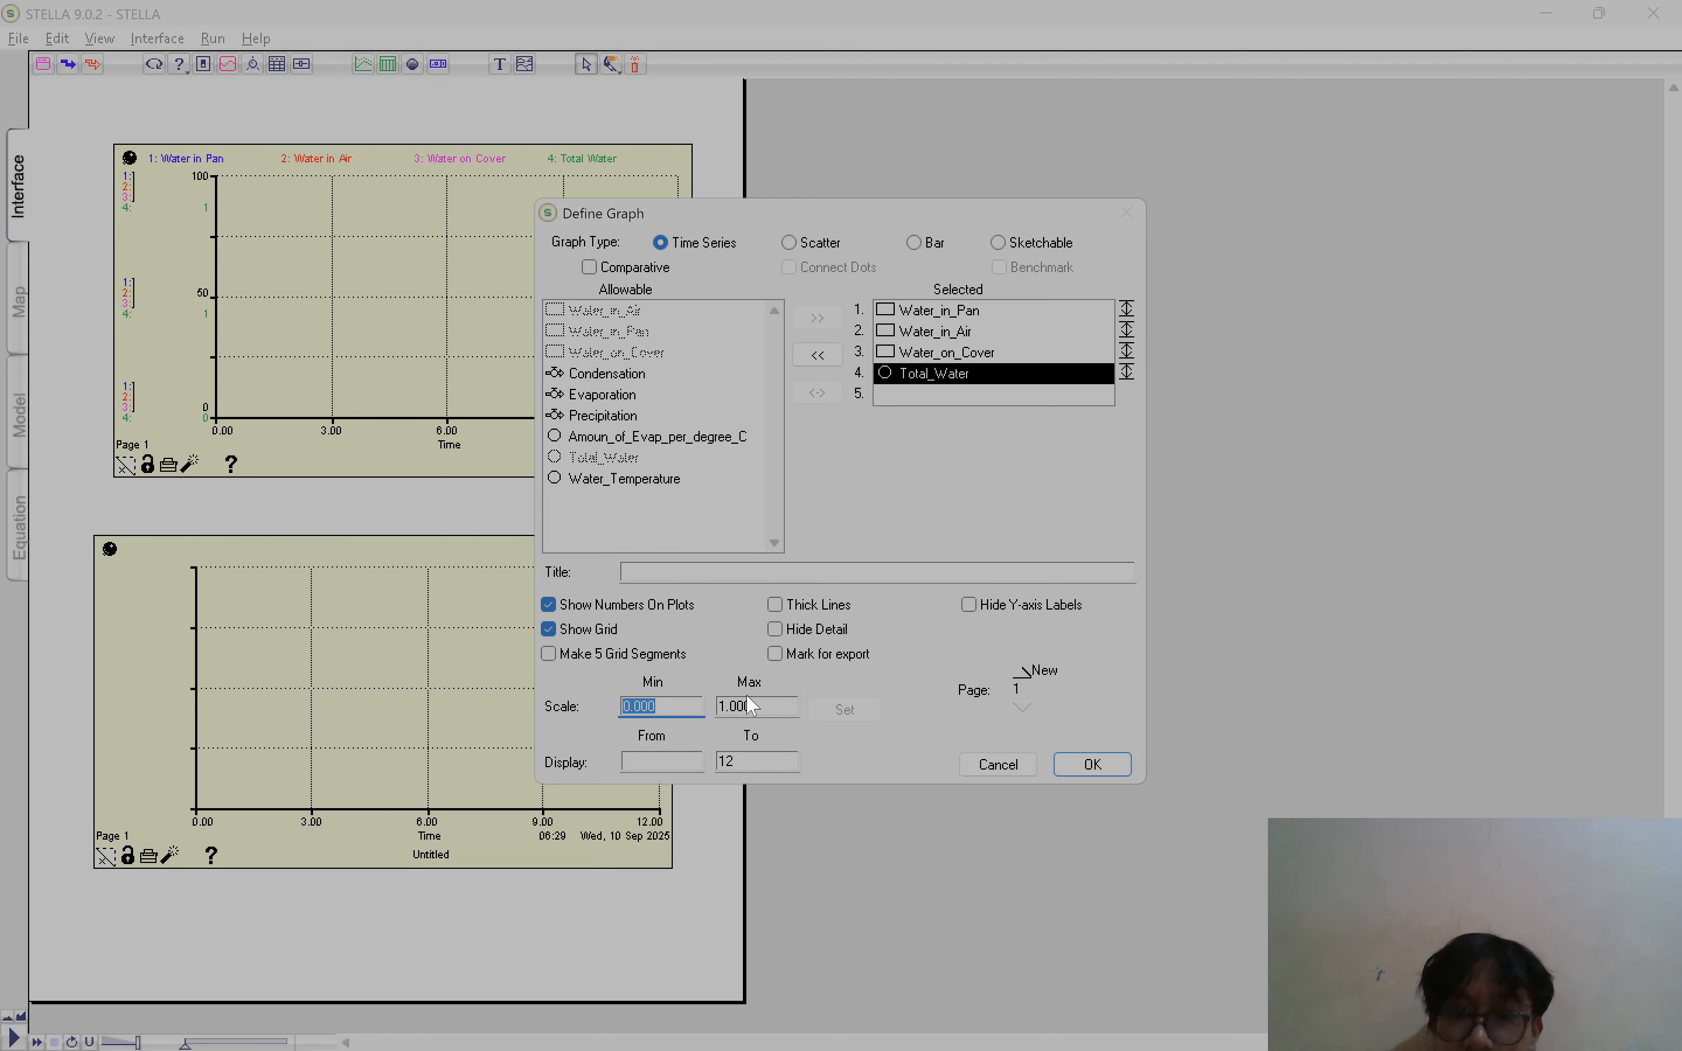
pyautogui.write('0')
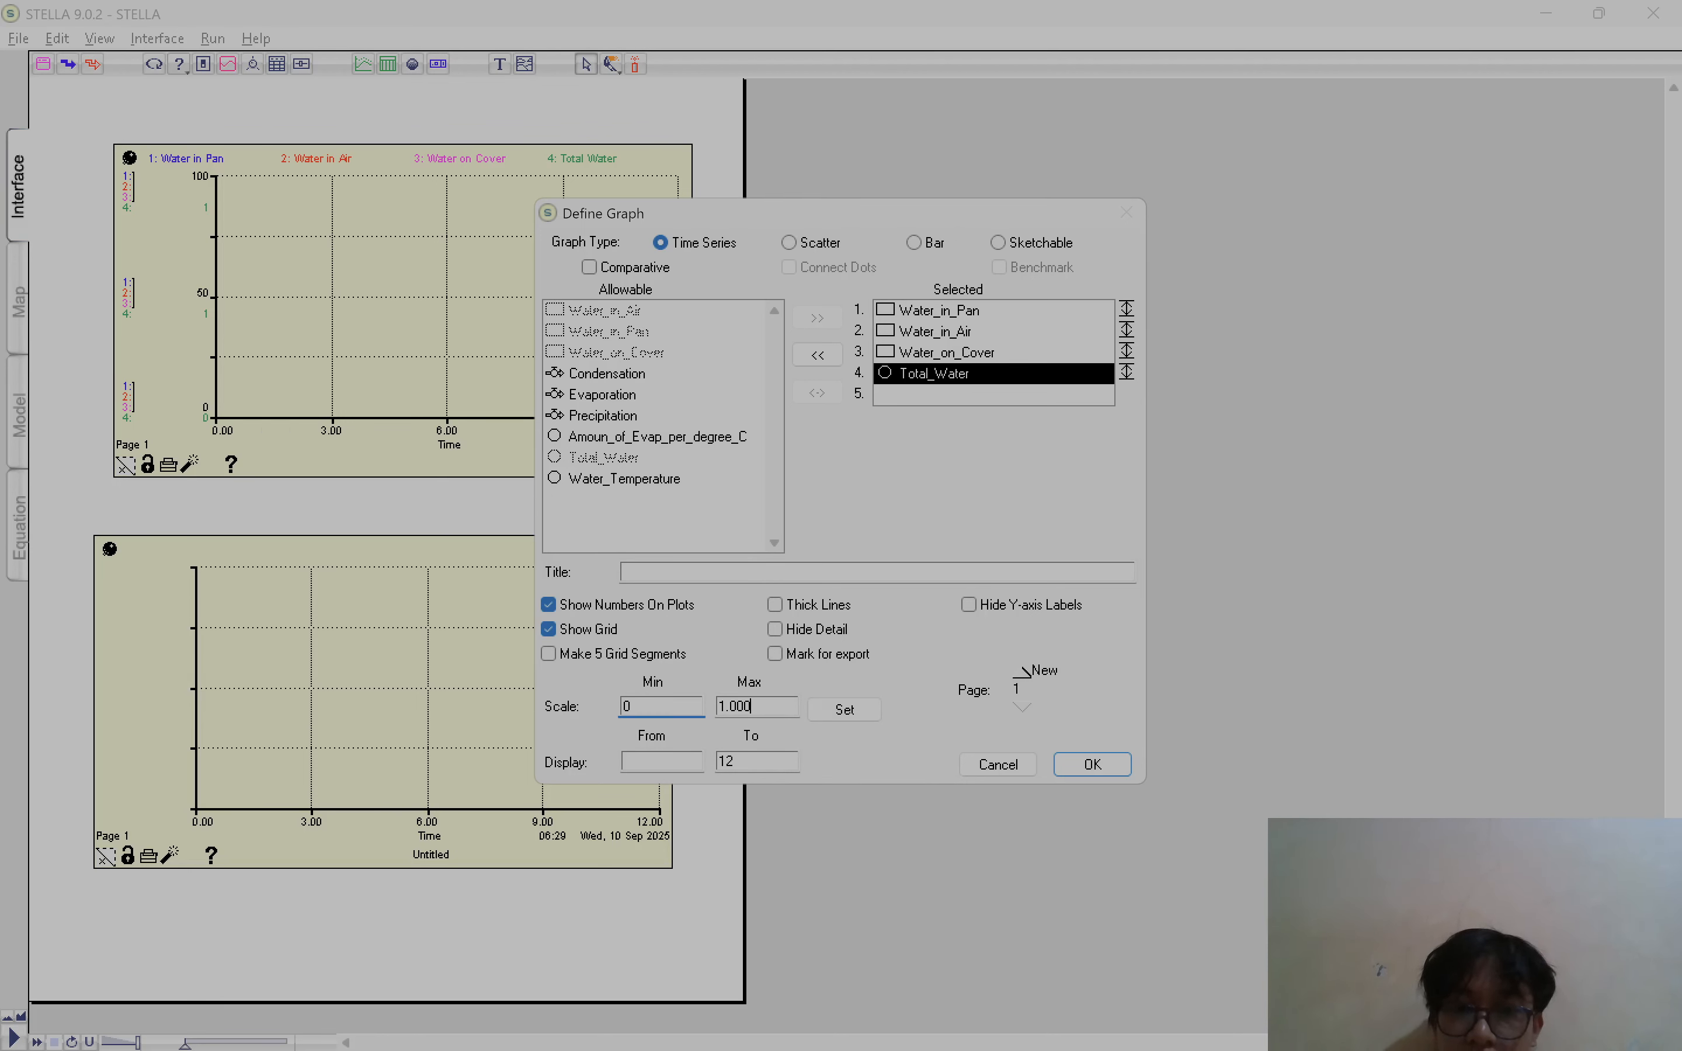
pyautogui.press('Tab')
pyautogui.write('100')
pyautogui.click(844, 710)
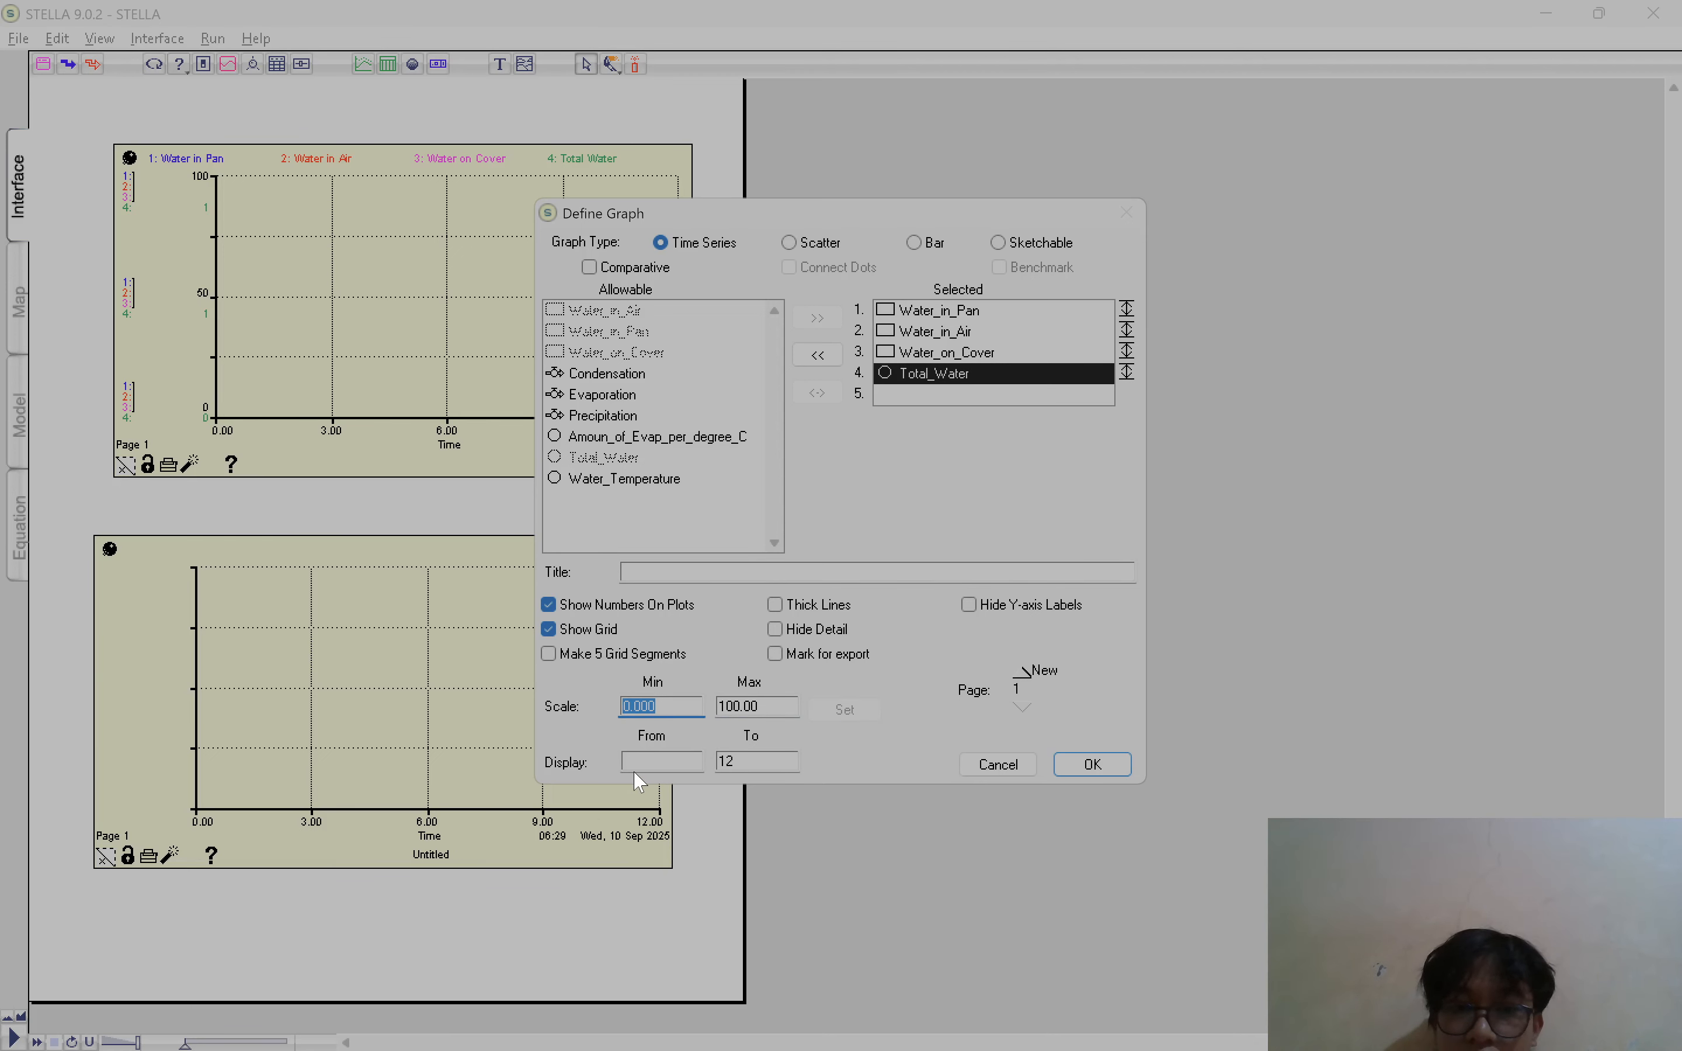
pyautogui.click(661, 762)
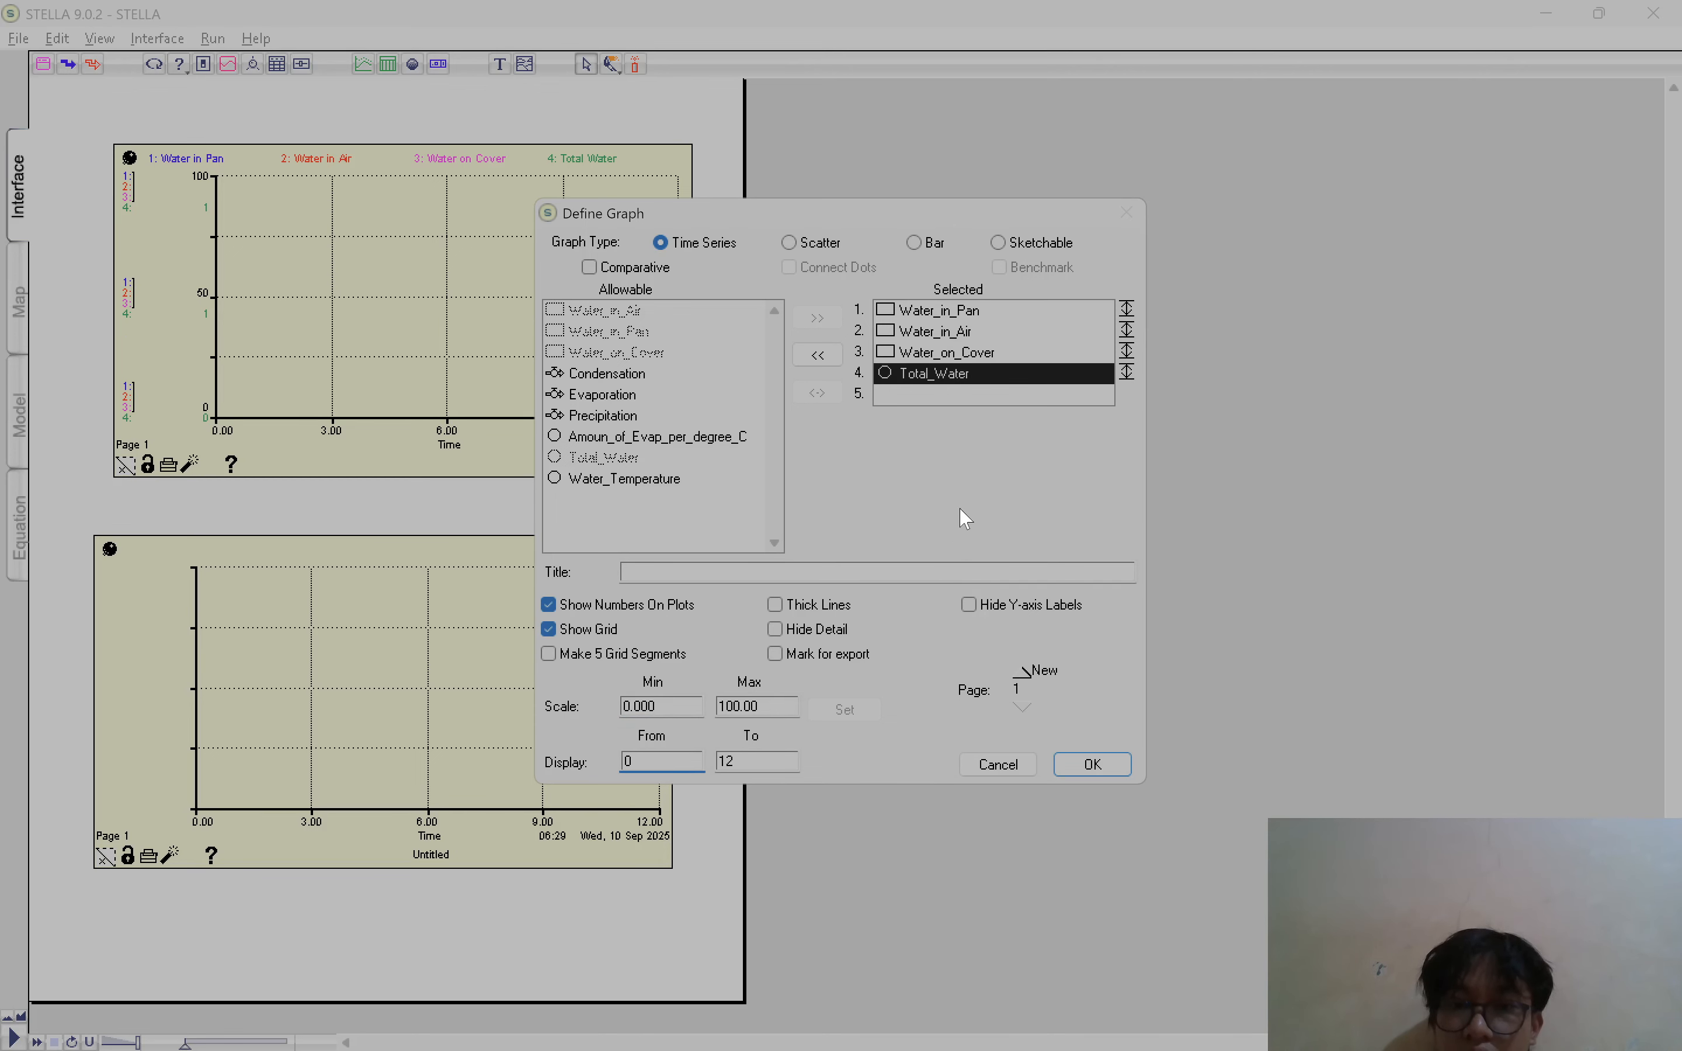
pyautogui.click(1086, 765)
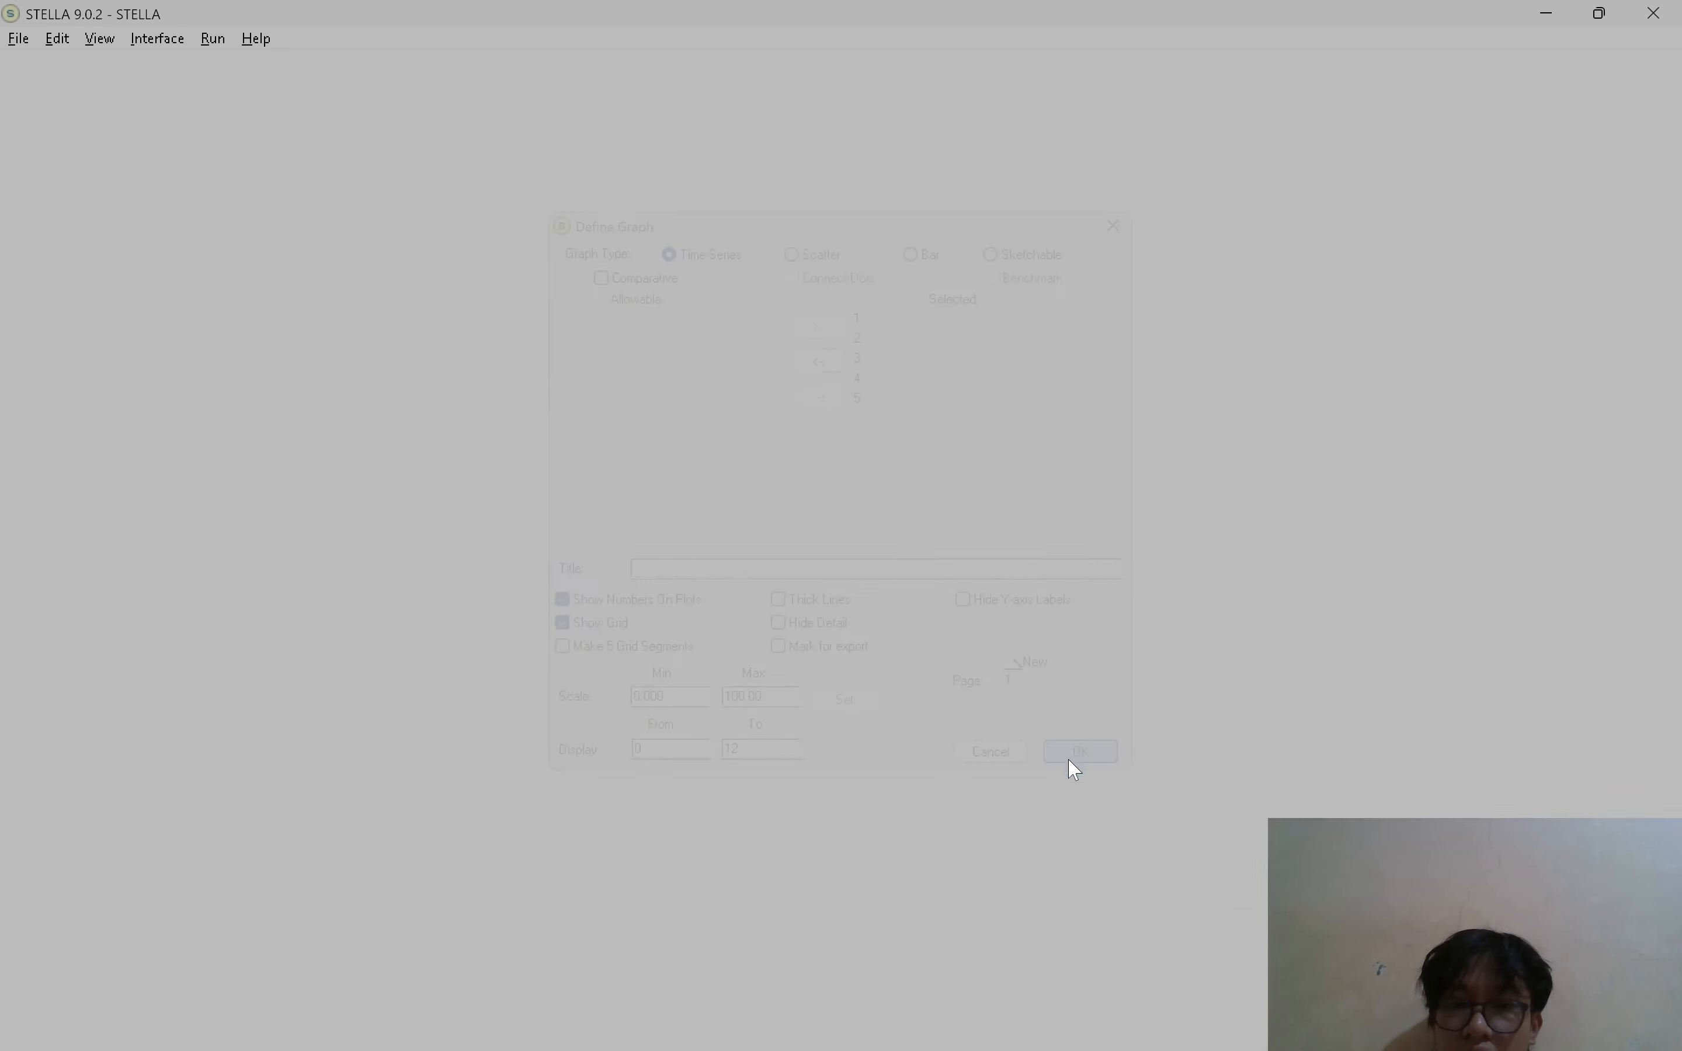
# Check the Total_Water scale in the upper graph's definition and close it without changes
pyautogui.doubleClick(362, 339)
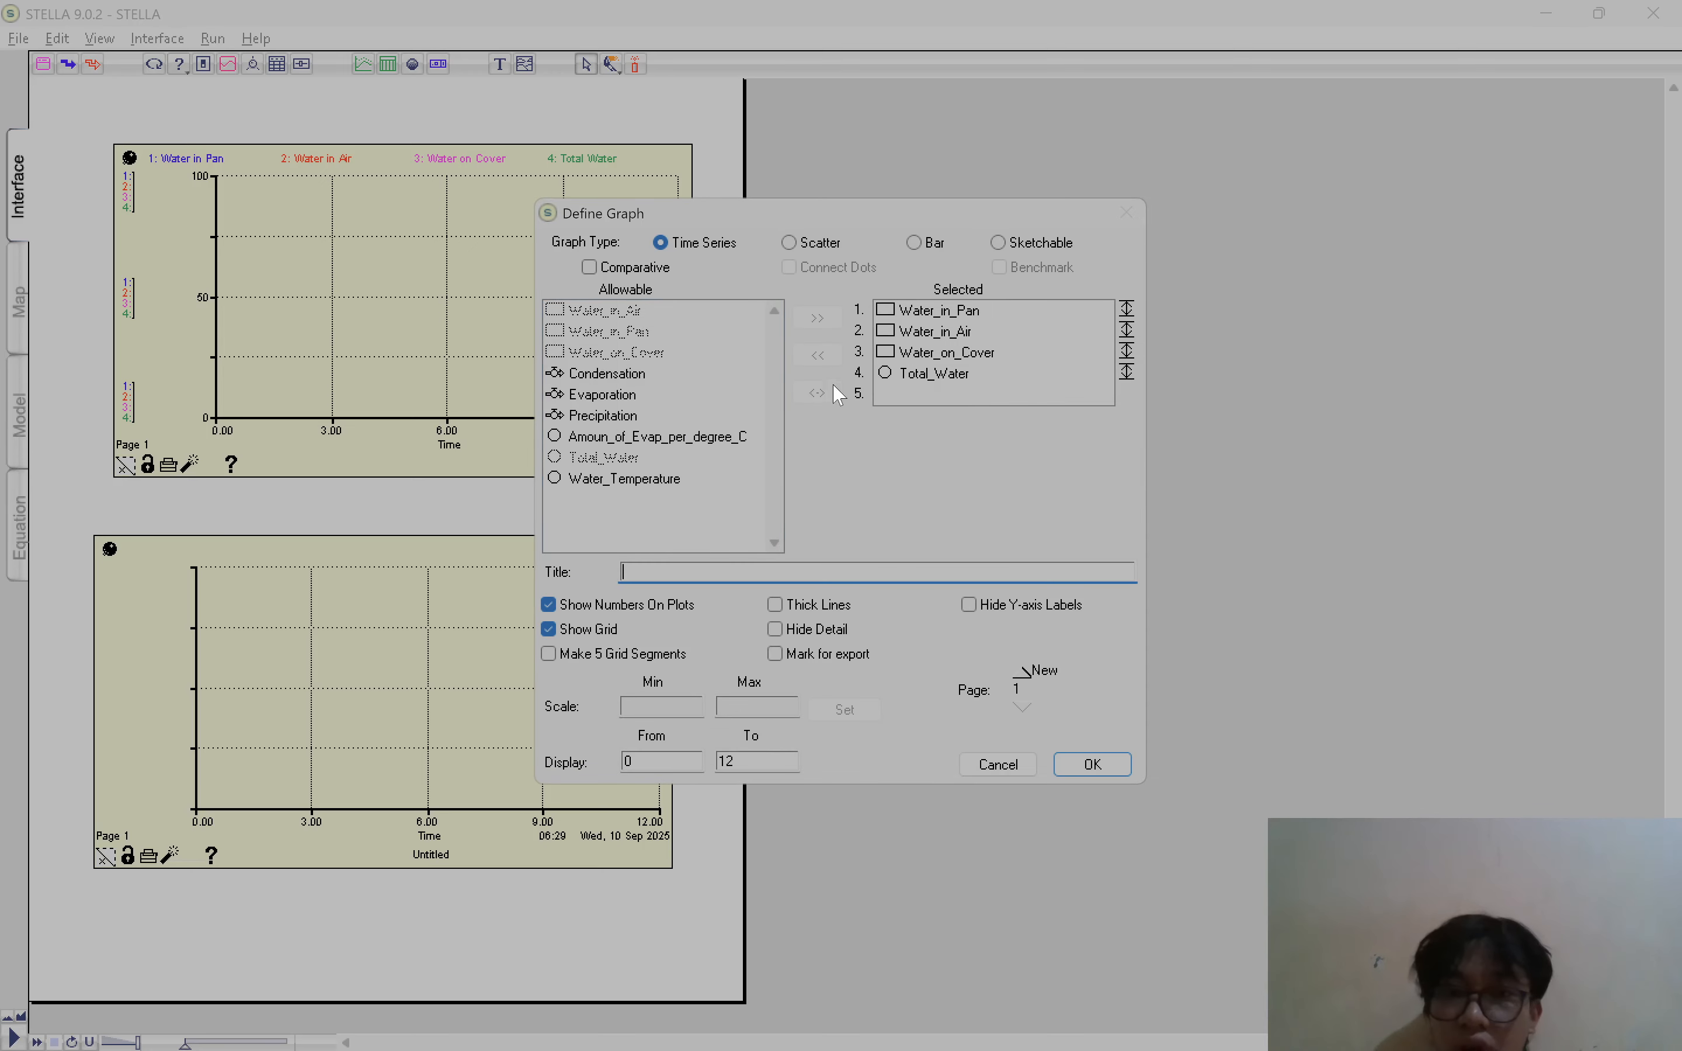
pyautogui.click(970, 377)
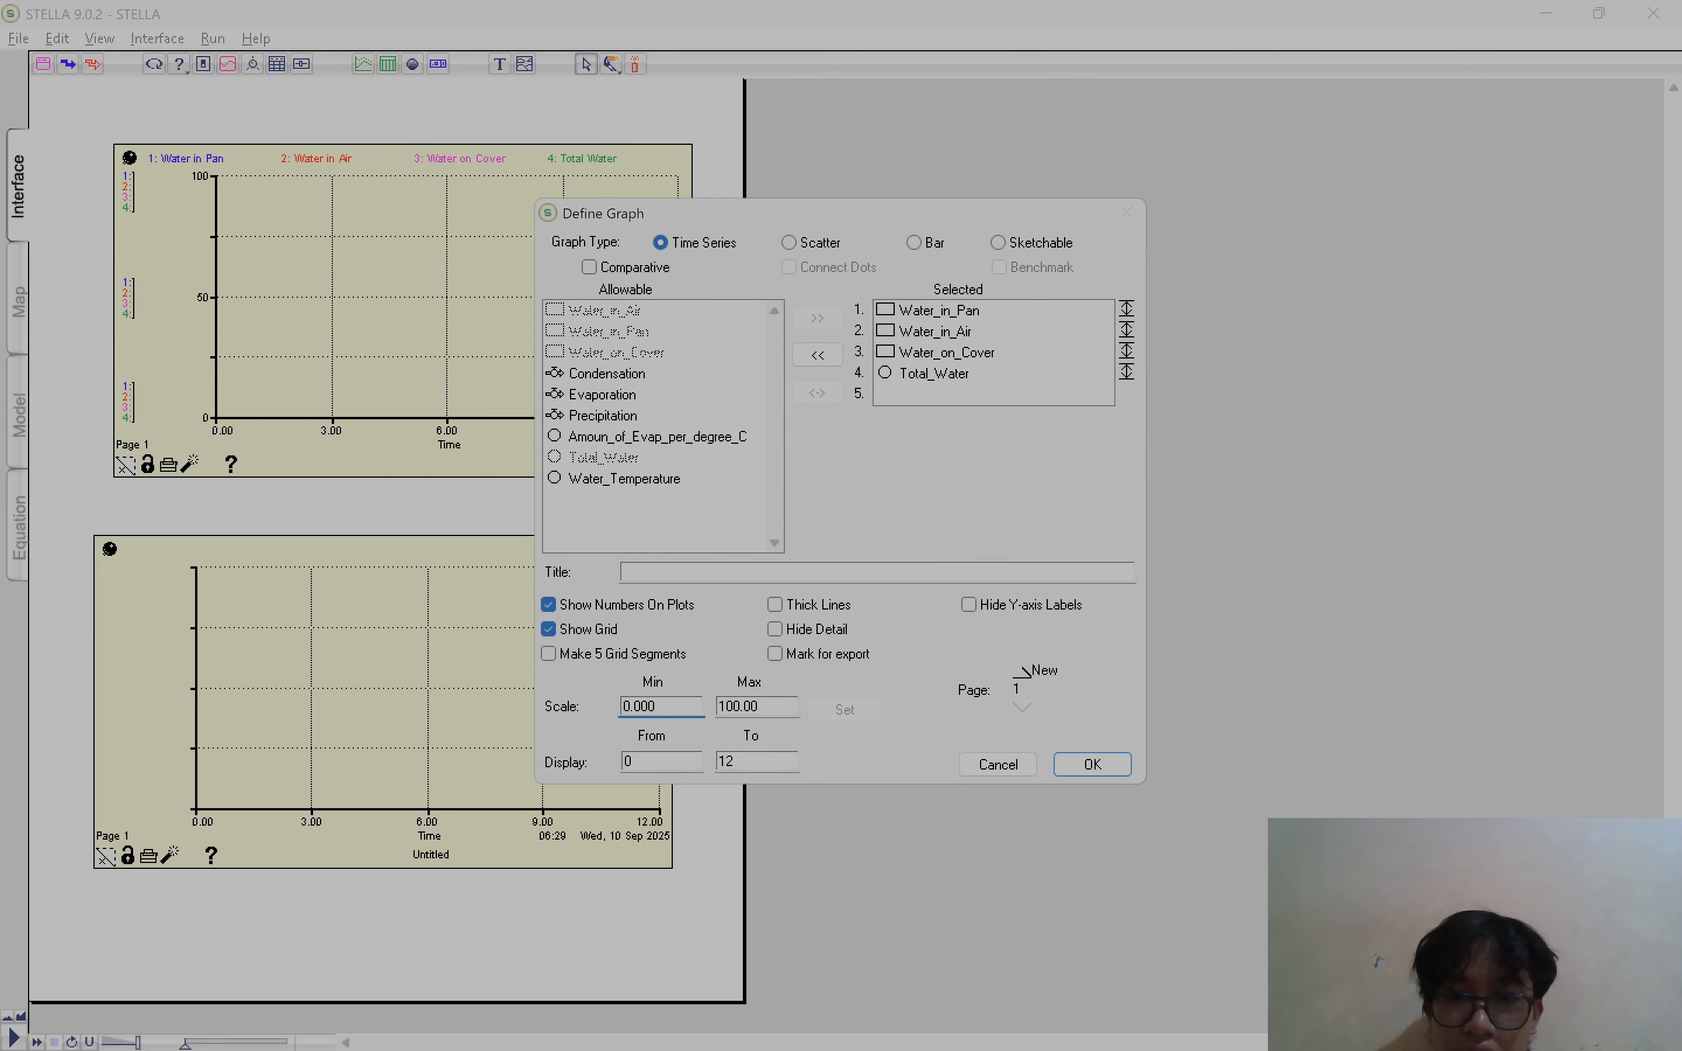
pyautogui.click(998, 765)
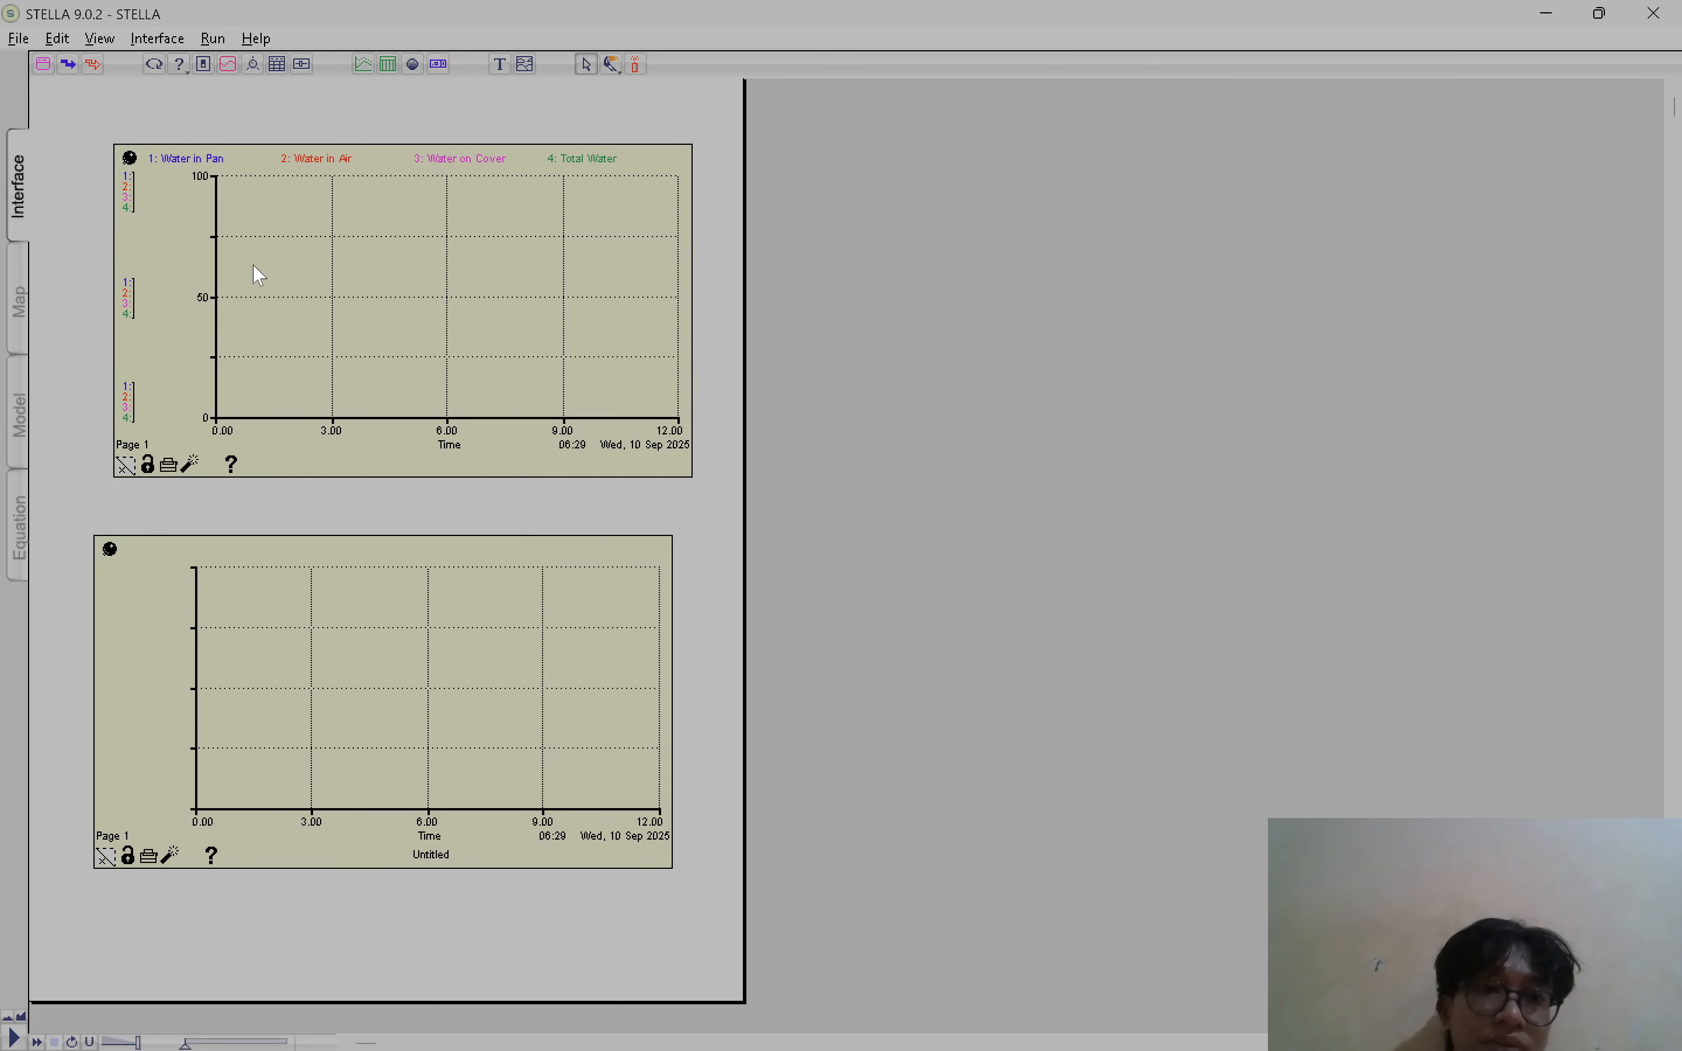
# Open the lower graph's definition and add Water_in_Air and Water_on_Cover to its plotted variables
pyautogui.doubleClick(278, 706)
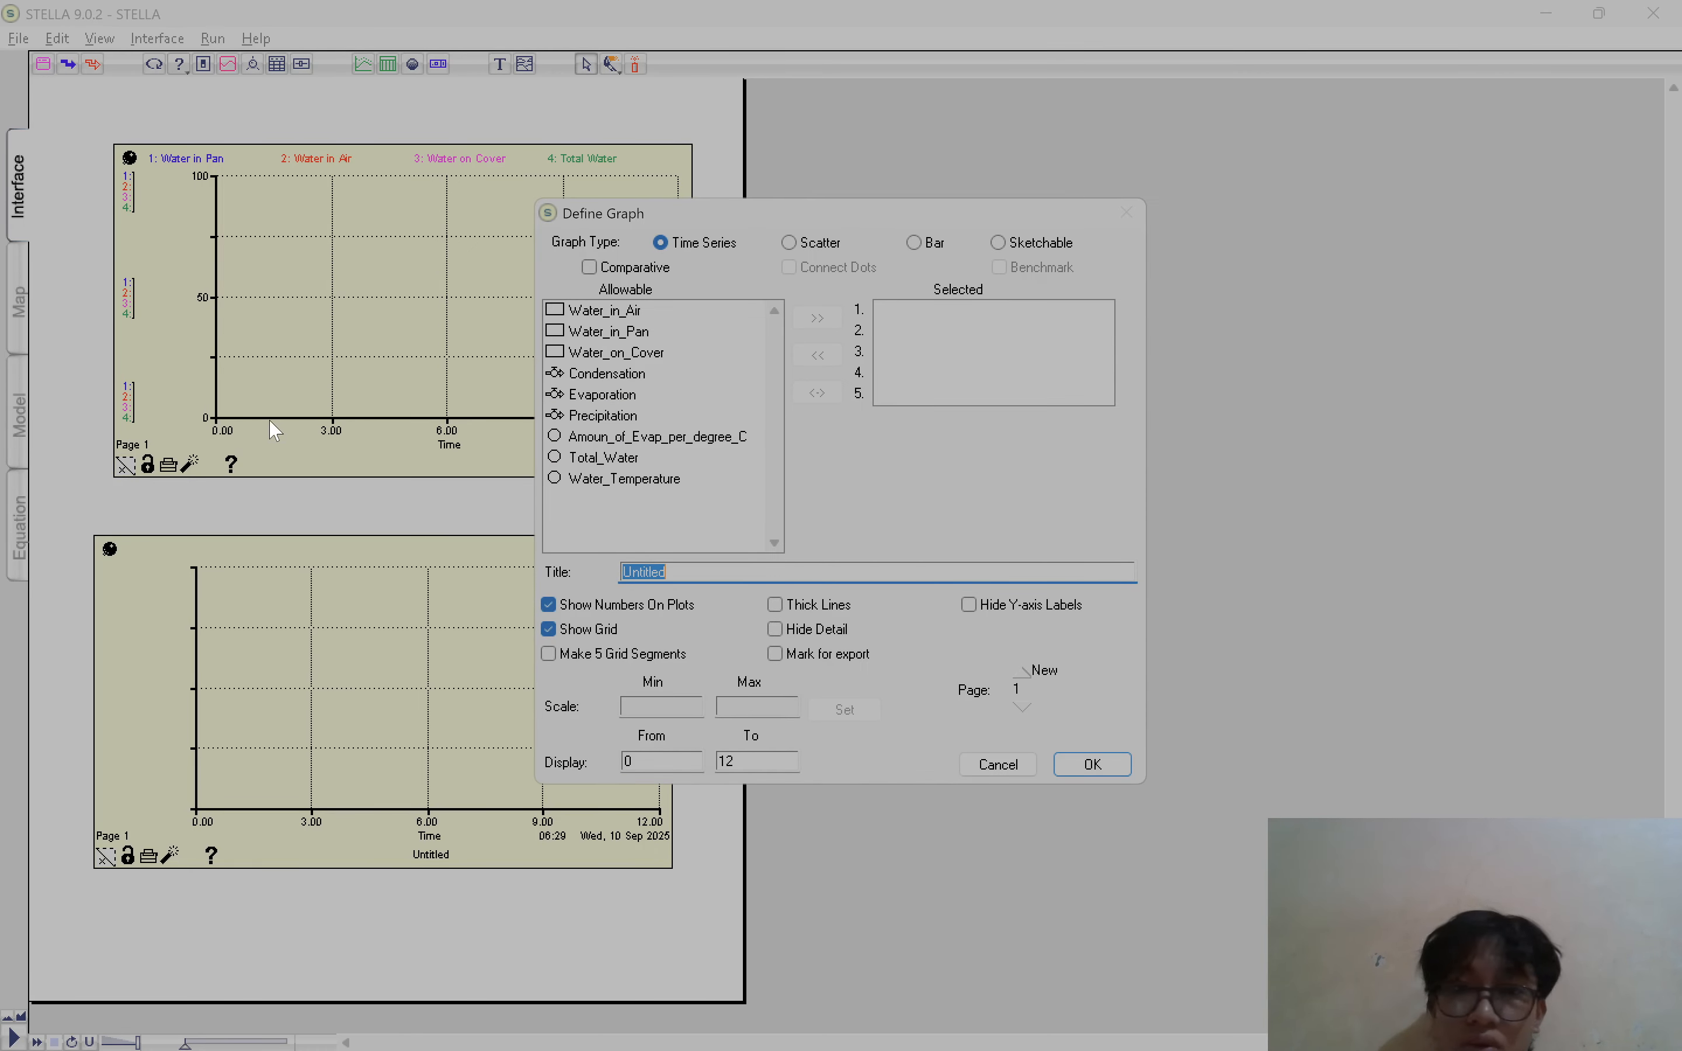
pyautogui.click(591, 310)
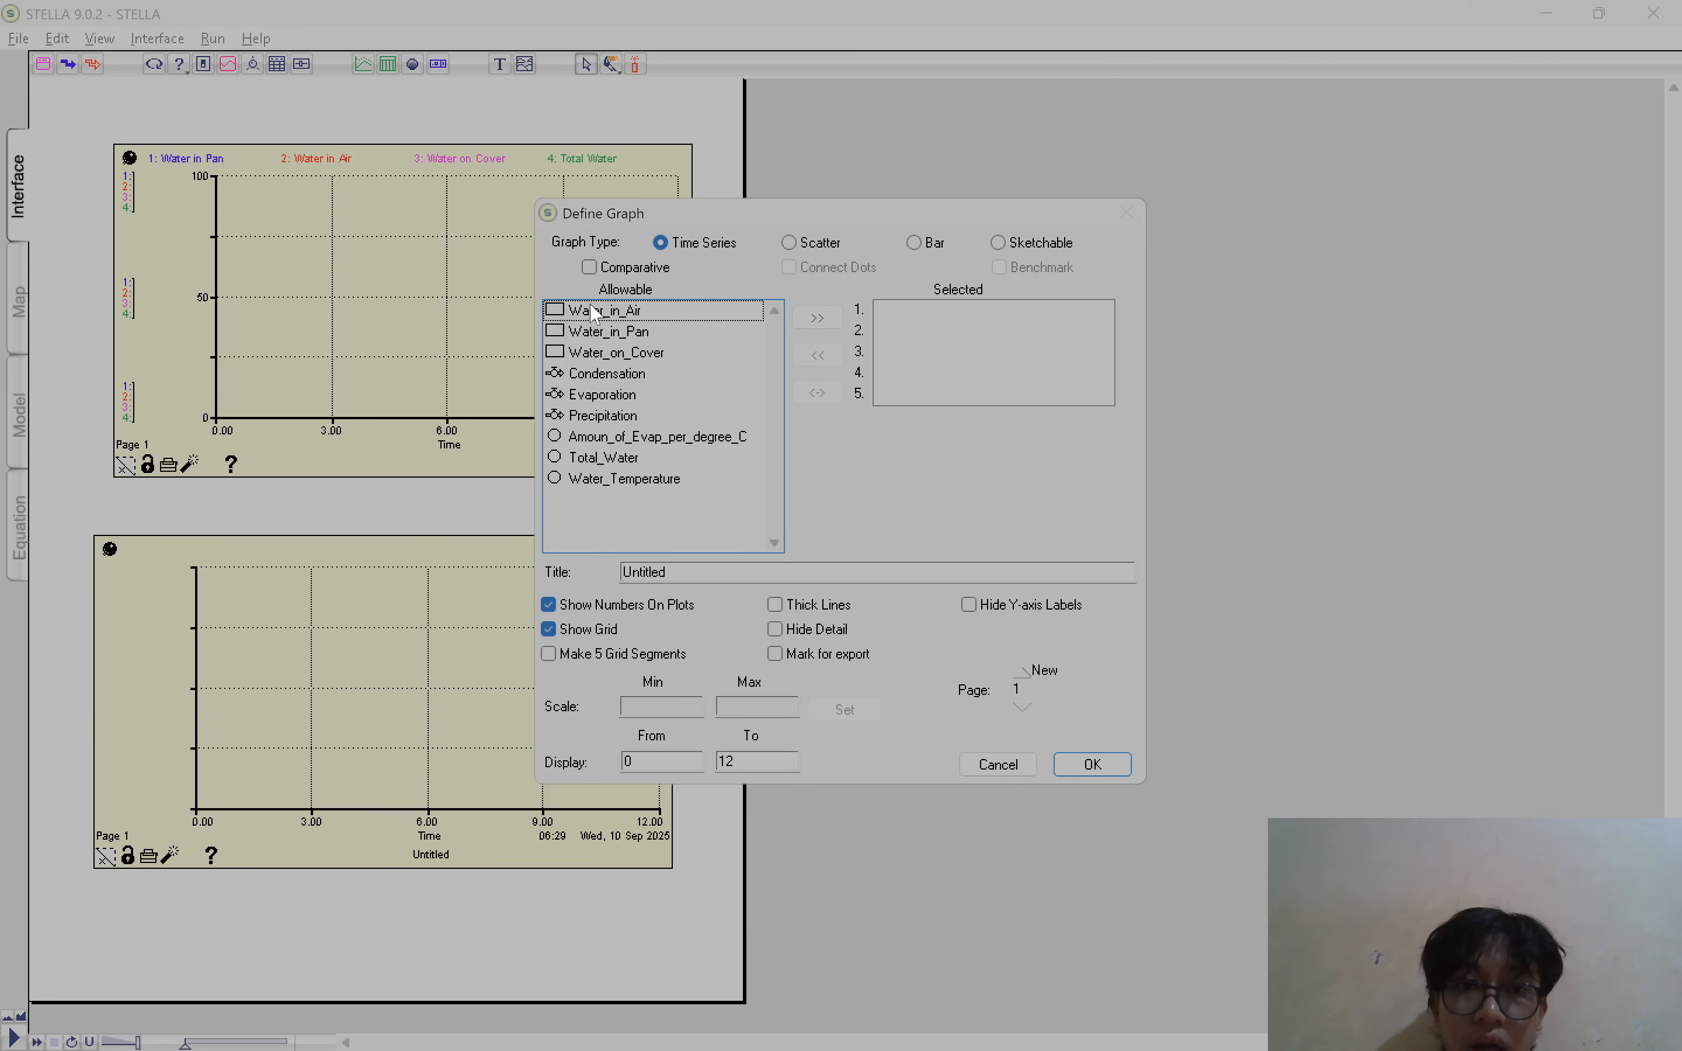
pyautogui.click(827, 323)
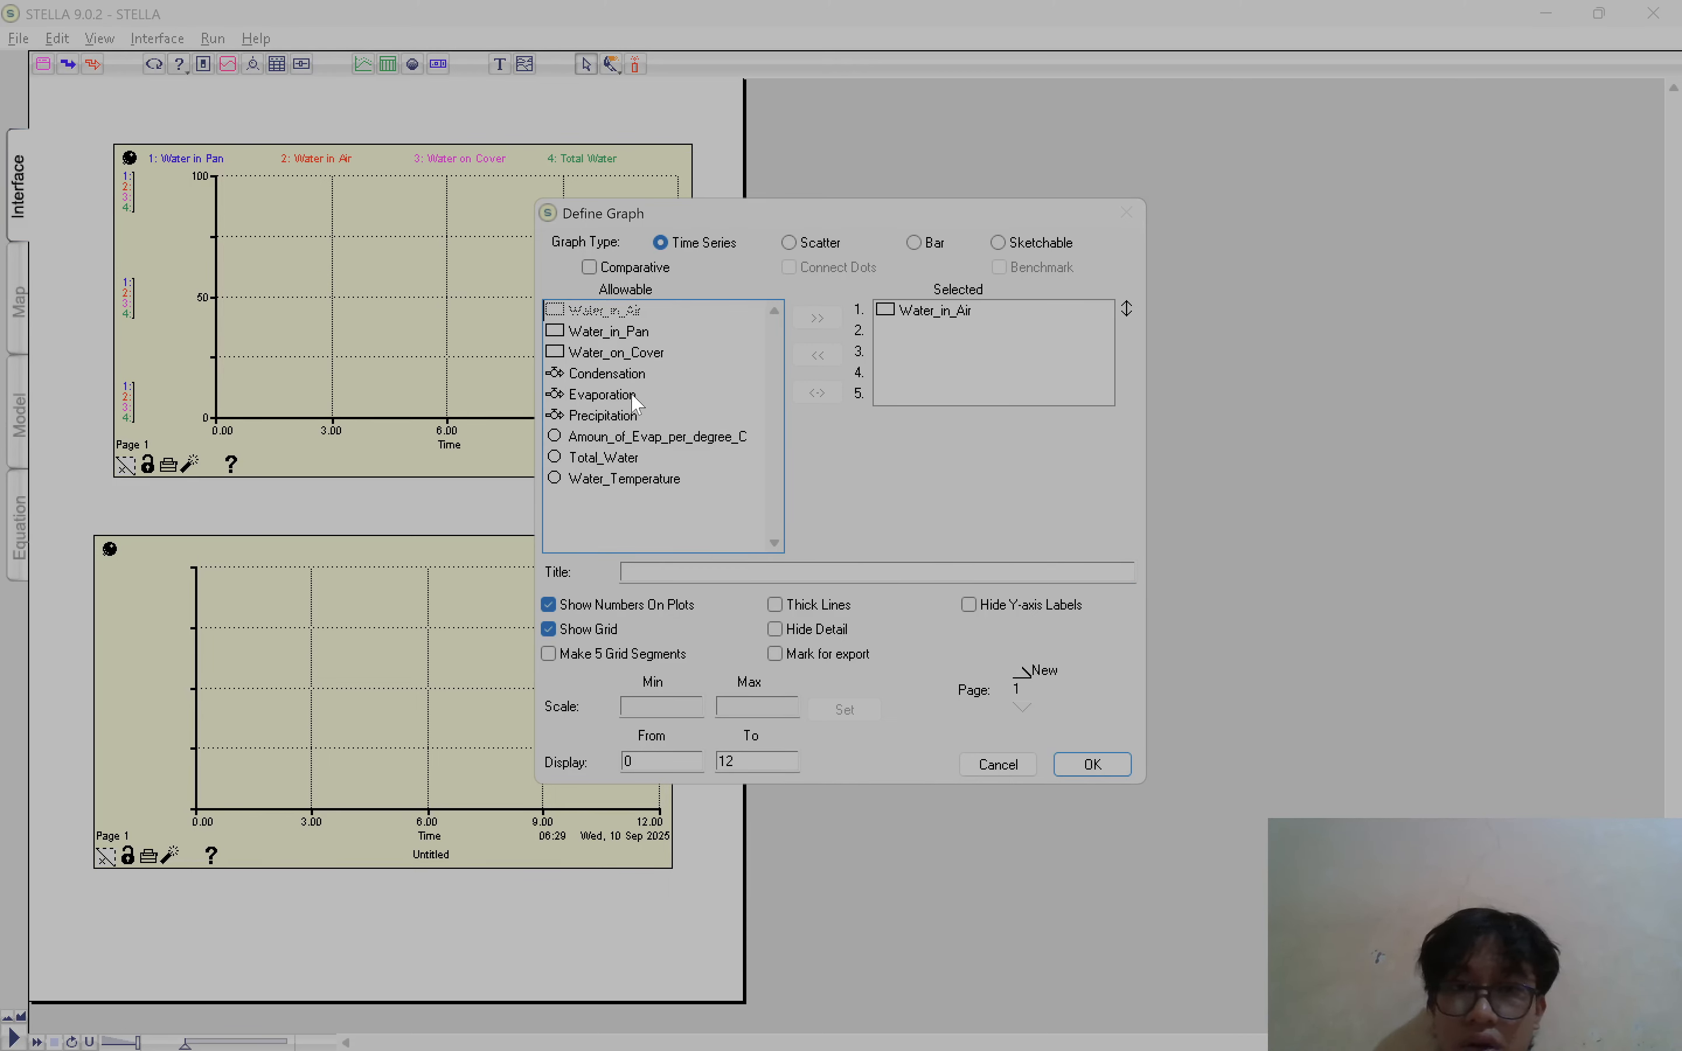
pyautogui.click(629, 354)
pyautogui.click(819, 321)
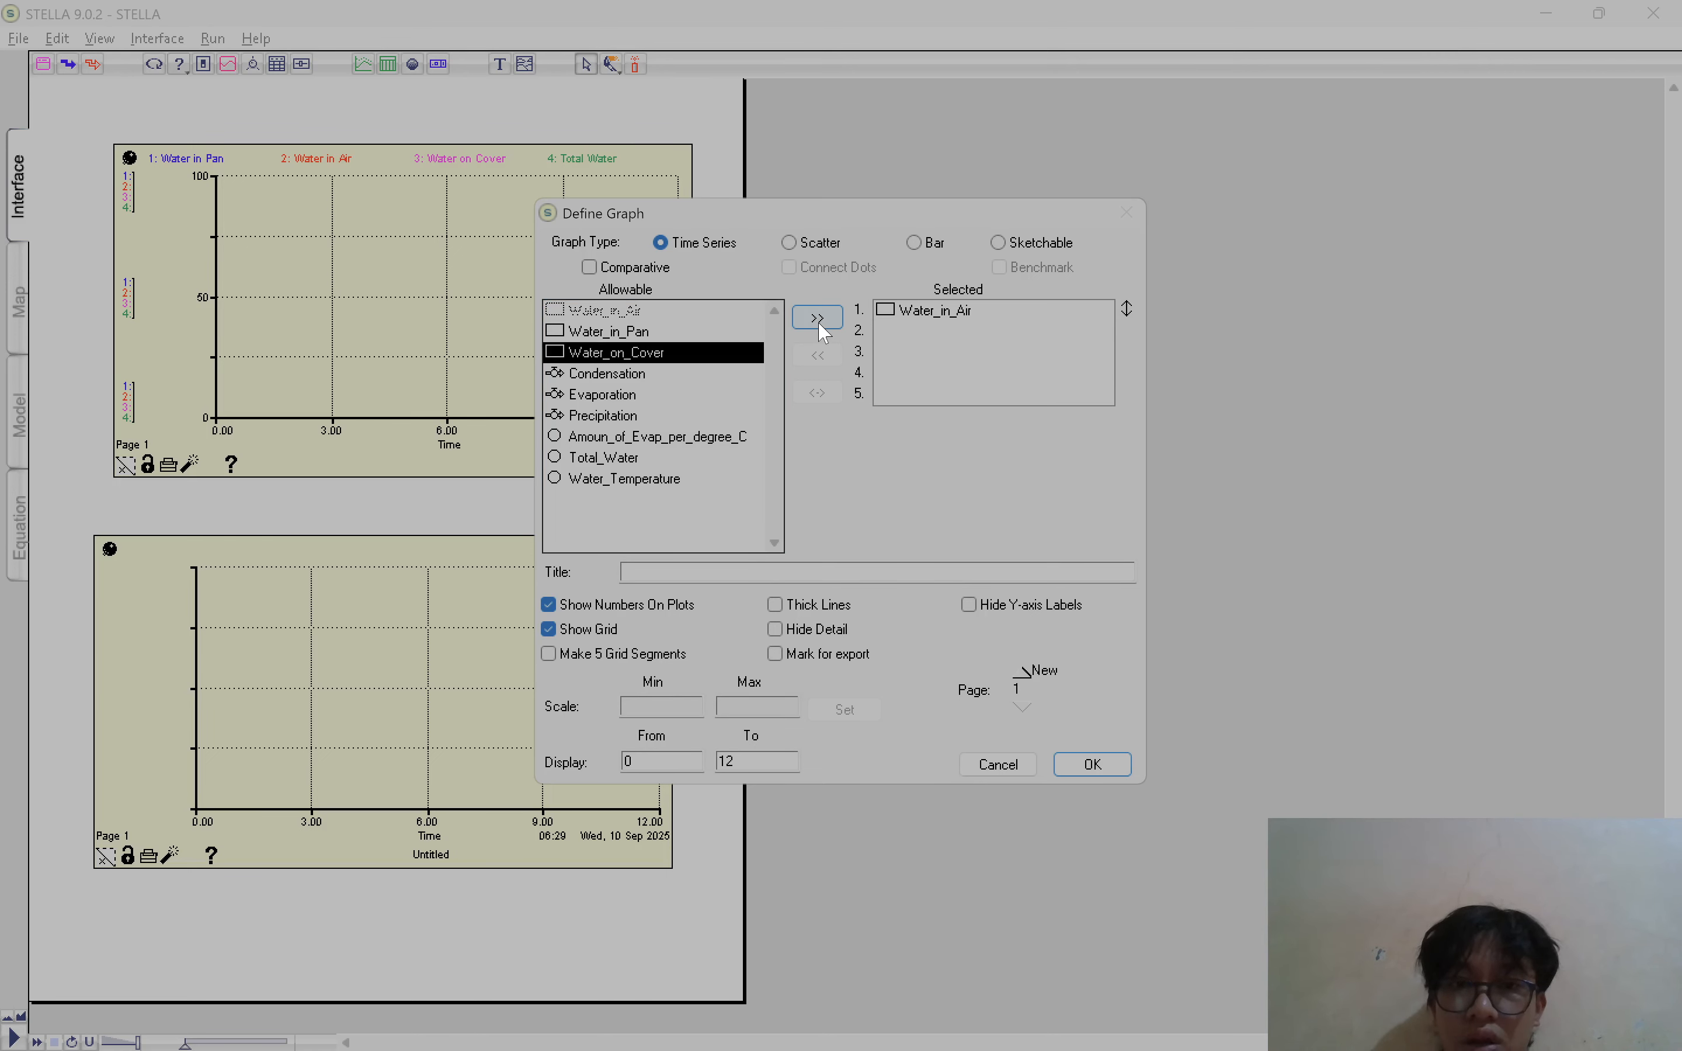
# Remove Water_in_Air and Water_on_Cover from the lower graph's selected variables and add both again in the same order
pyautogui.click(972, 339)
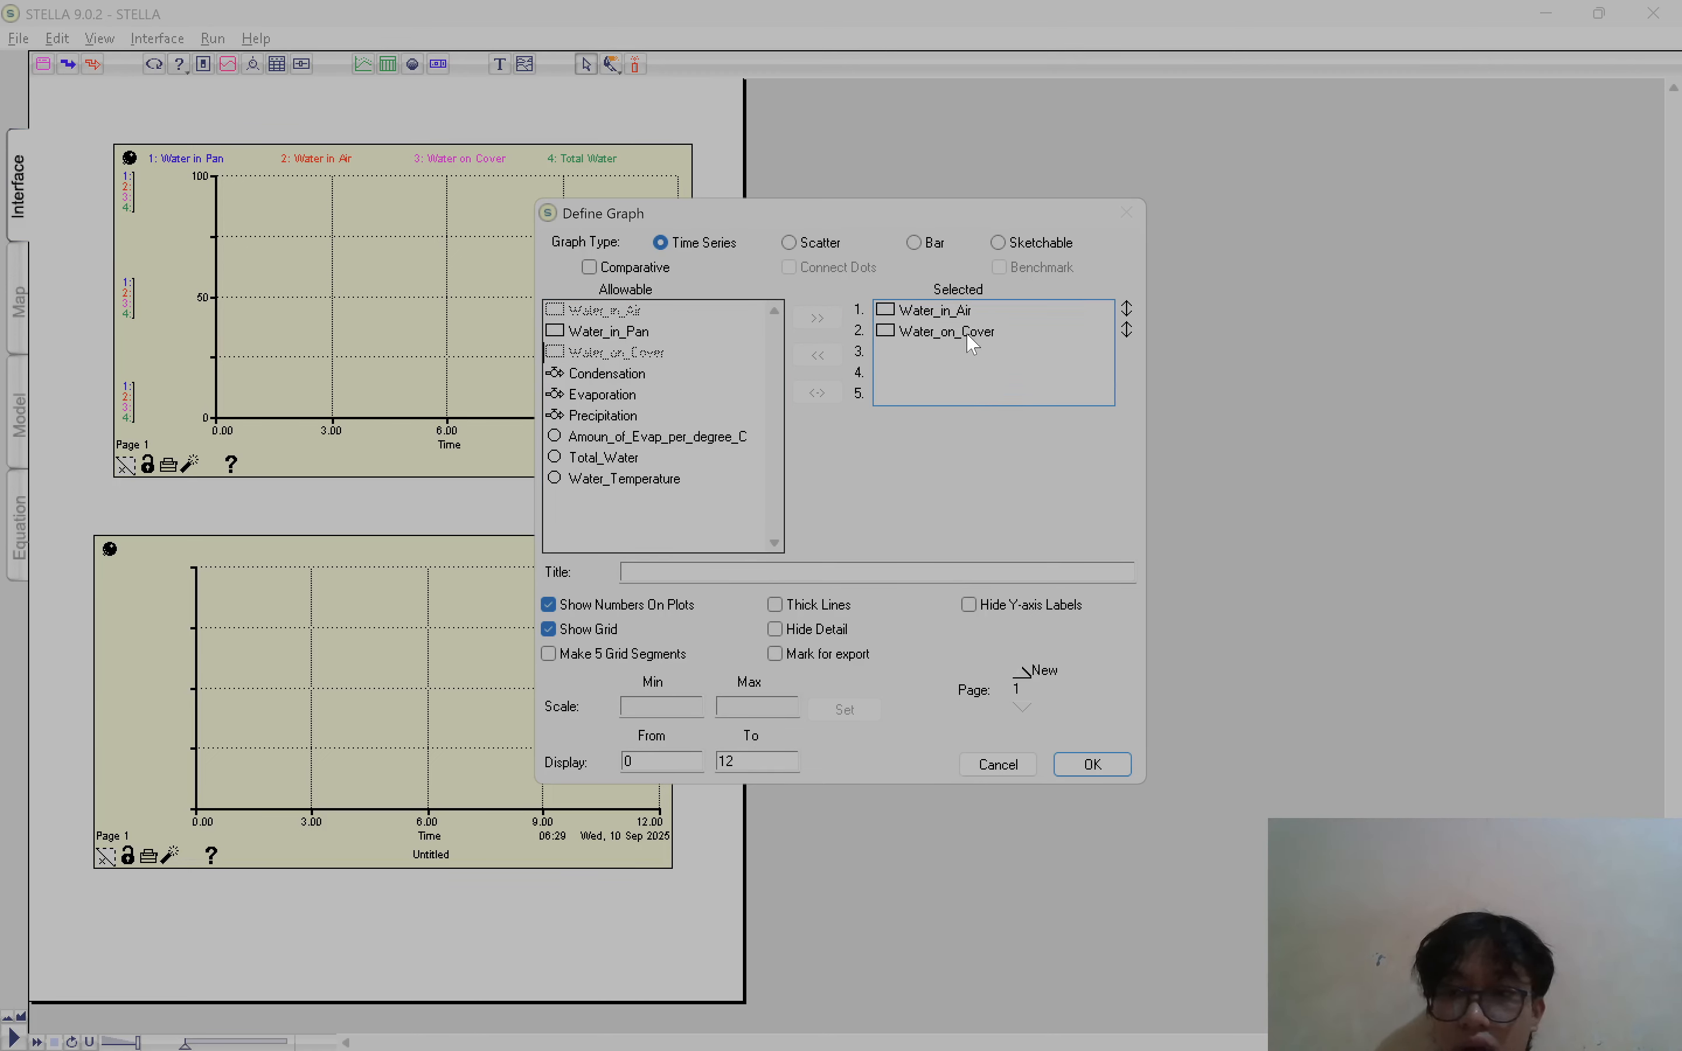
pyautogui.doubleClick(946, 313)
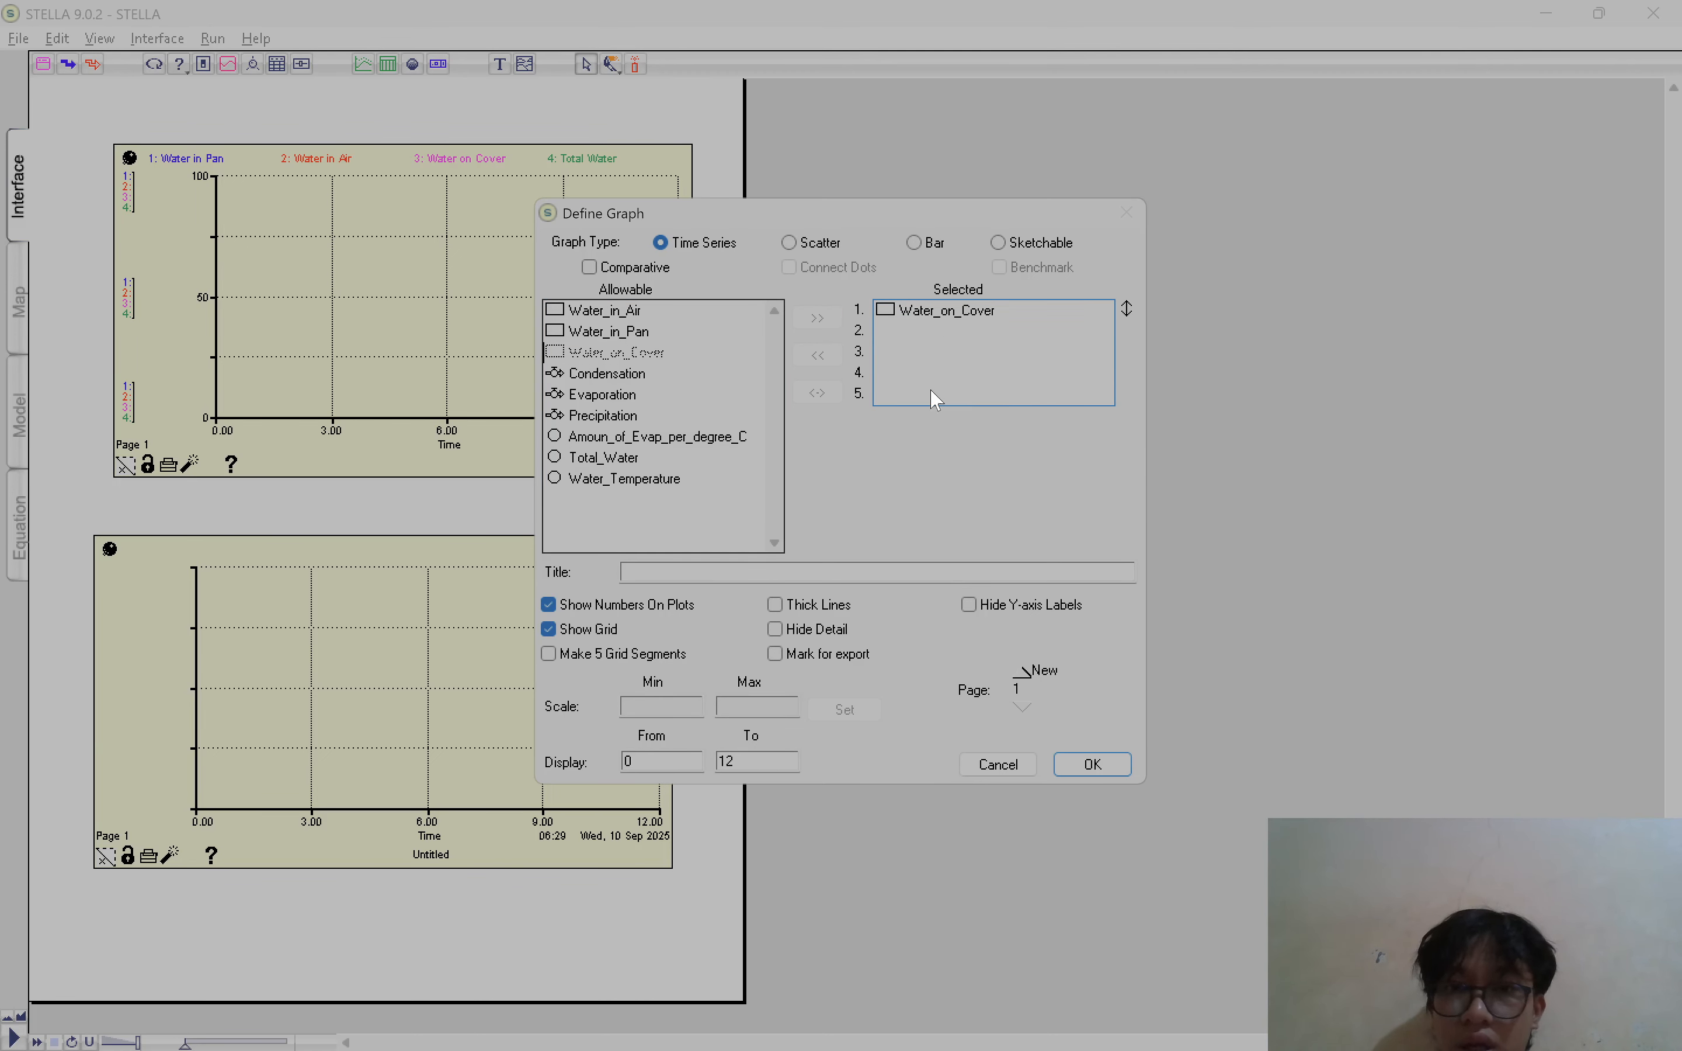
pyautogui.doubleClick(969, 310)
pyautogui.click(651, 313)
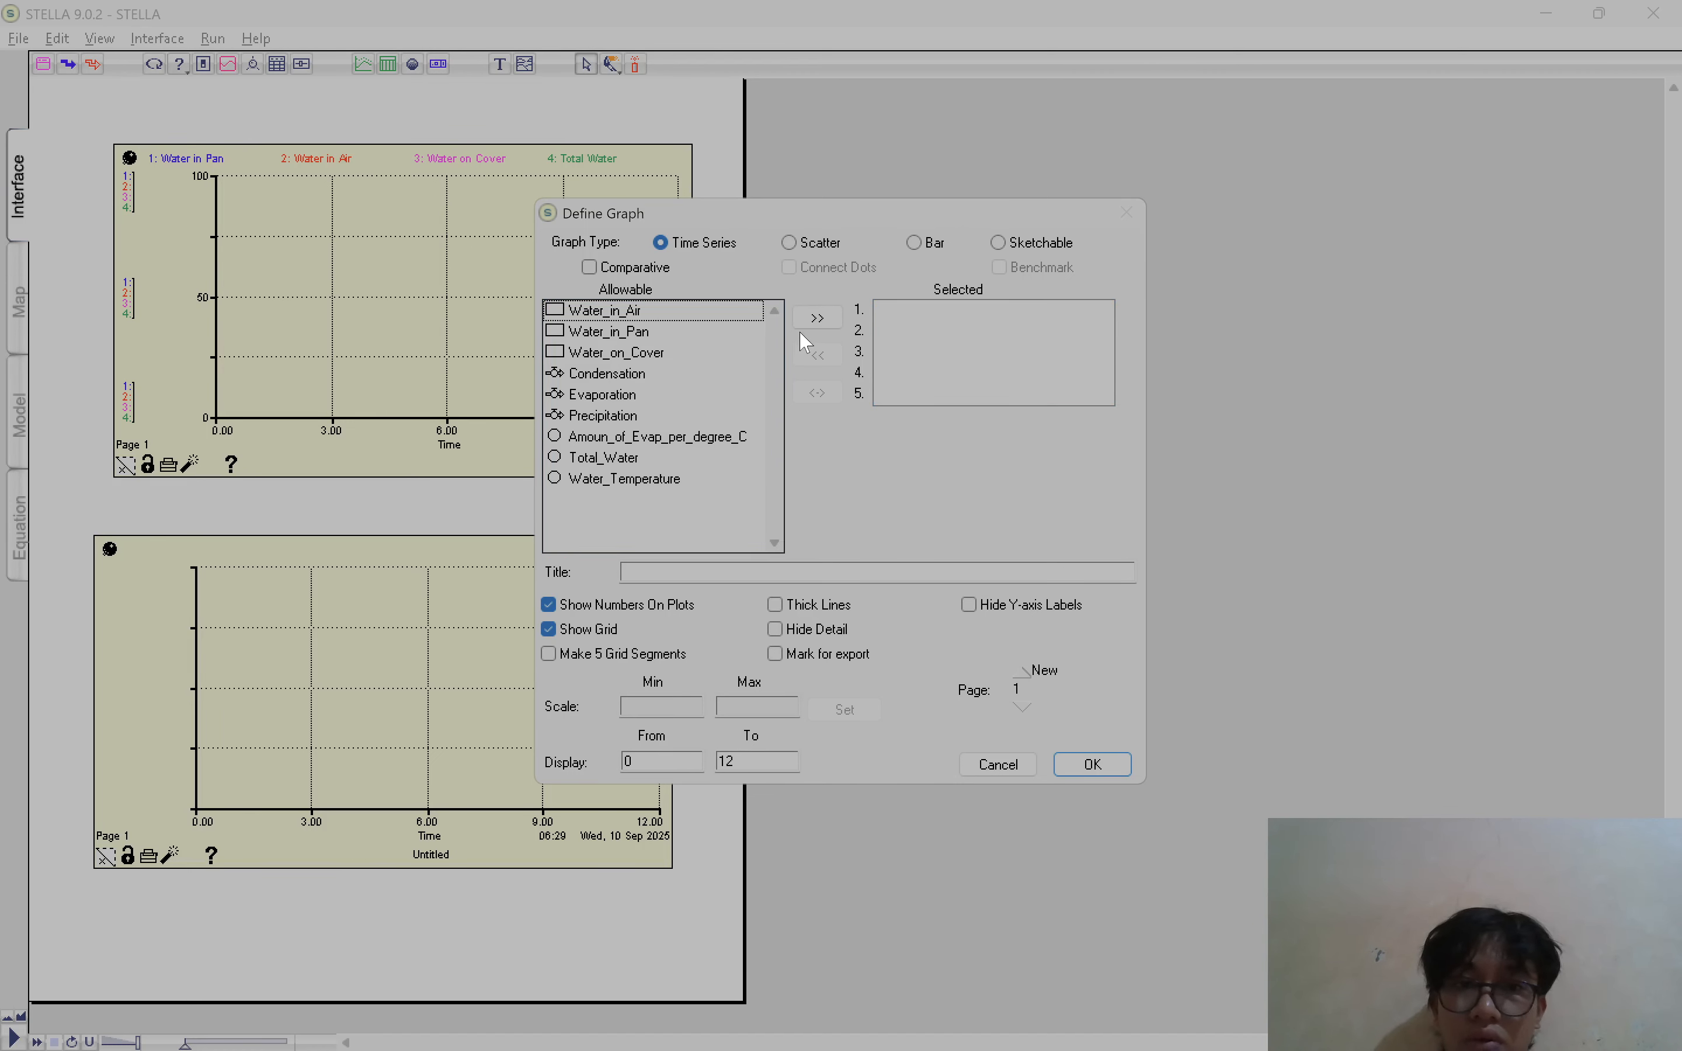
pyautogui.click(817, 318)
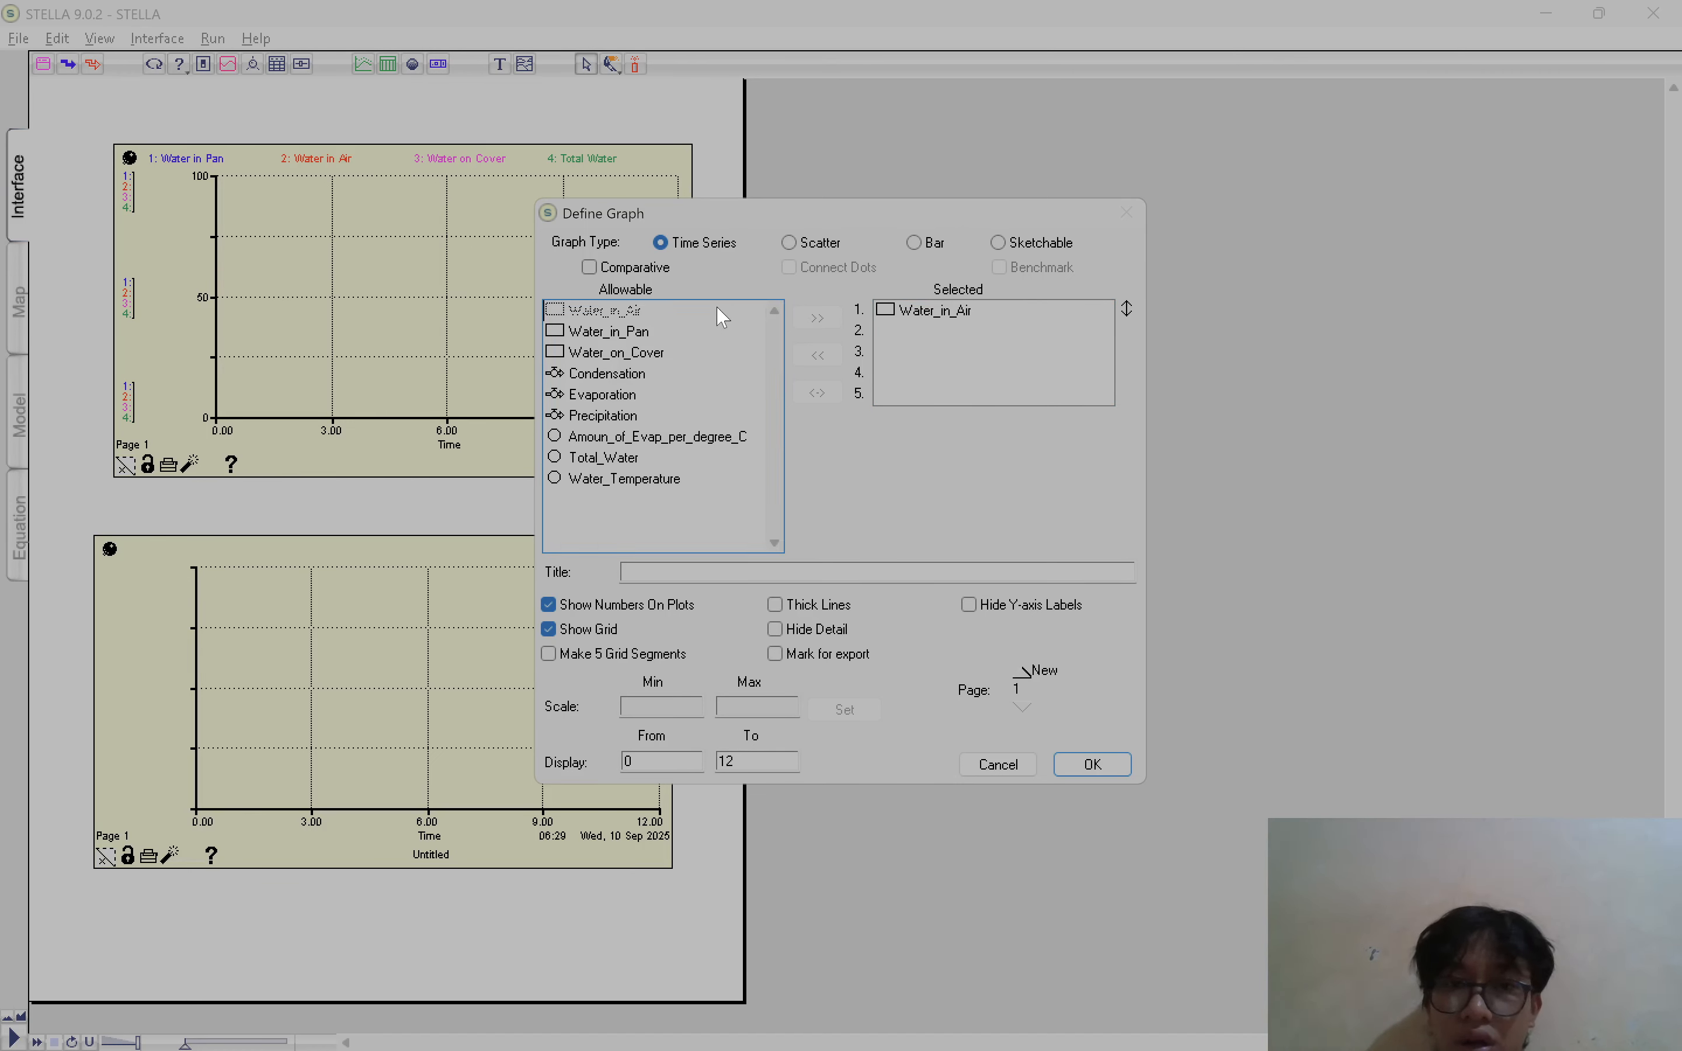
pyautogui.click(637, 354)
pyautogui.click(813, 321)
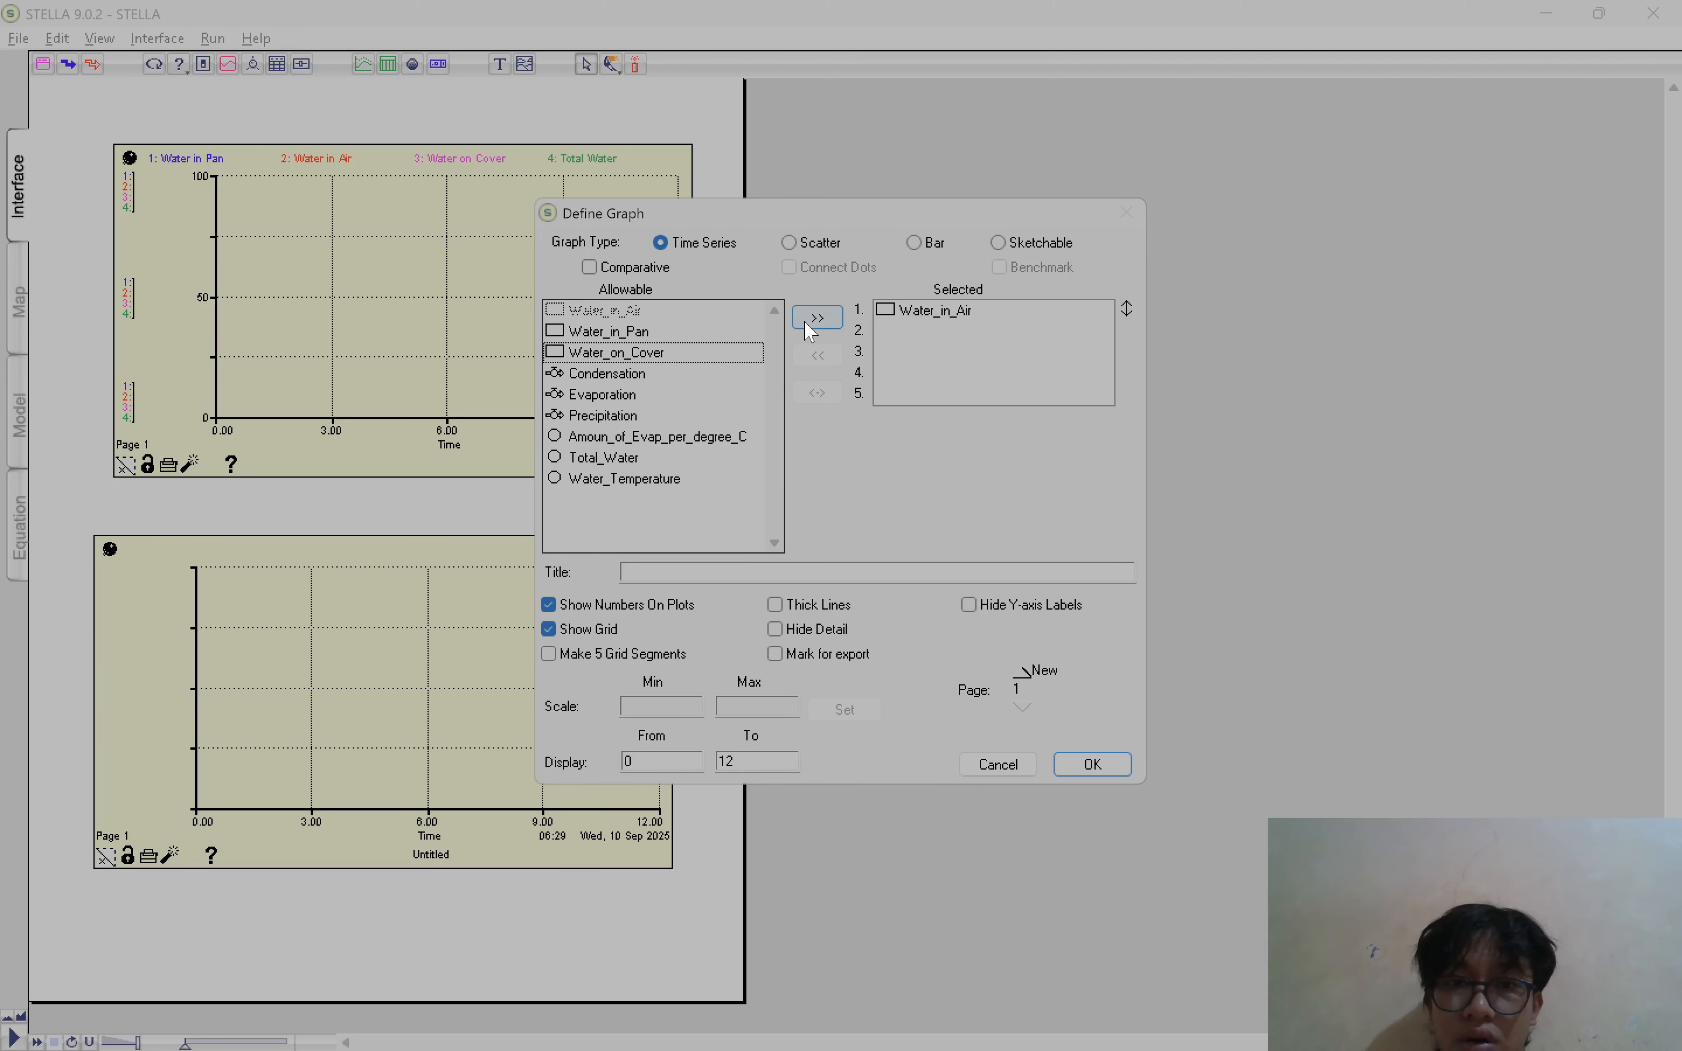
# Apply a fixed scale of 0 to 100 to Water_in_Air in the lower graph's definition
pyautogui.click(983, 314)
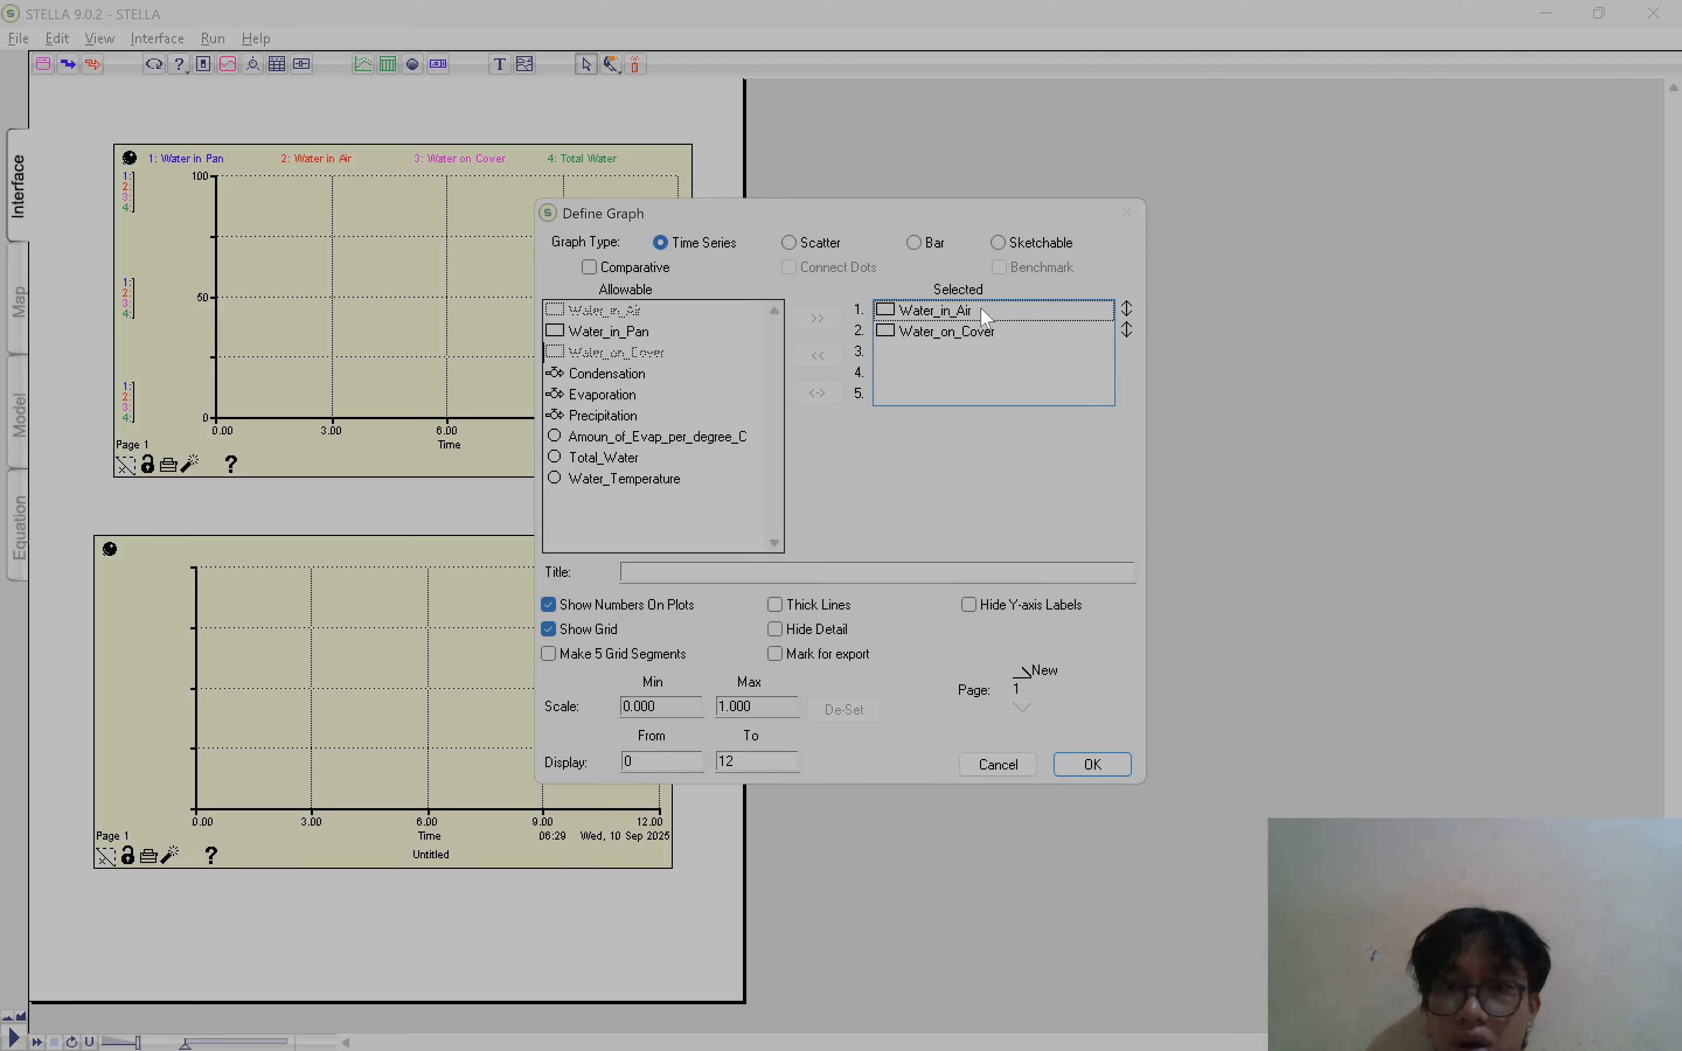
pyautogui.click(1130, 310)
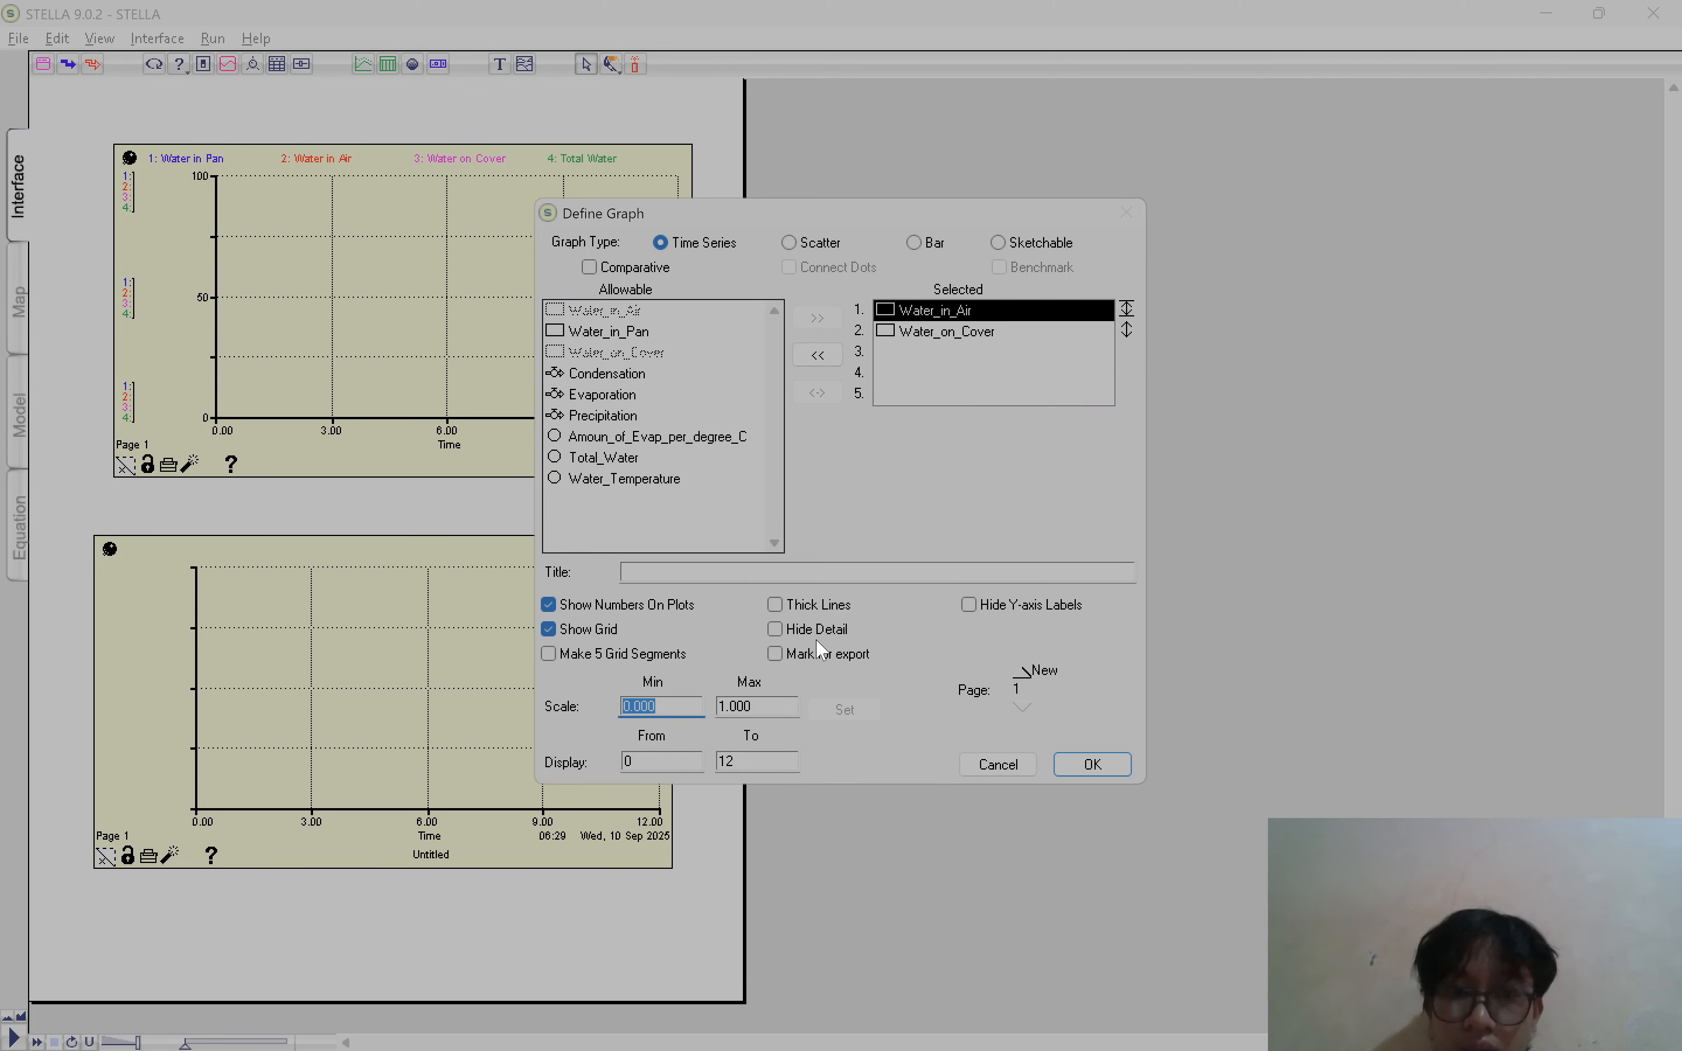
pyautogui.write('0')
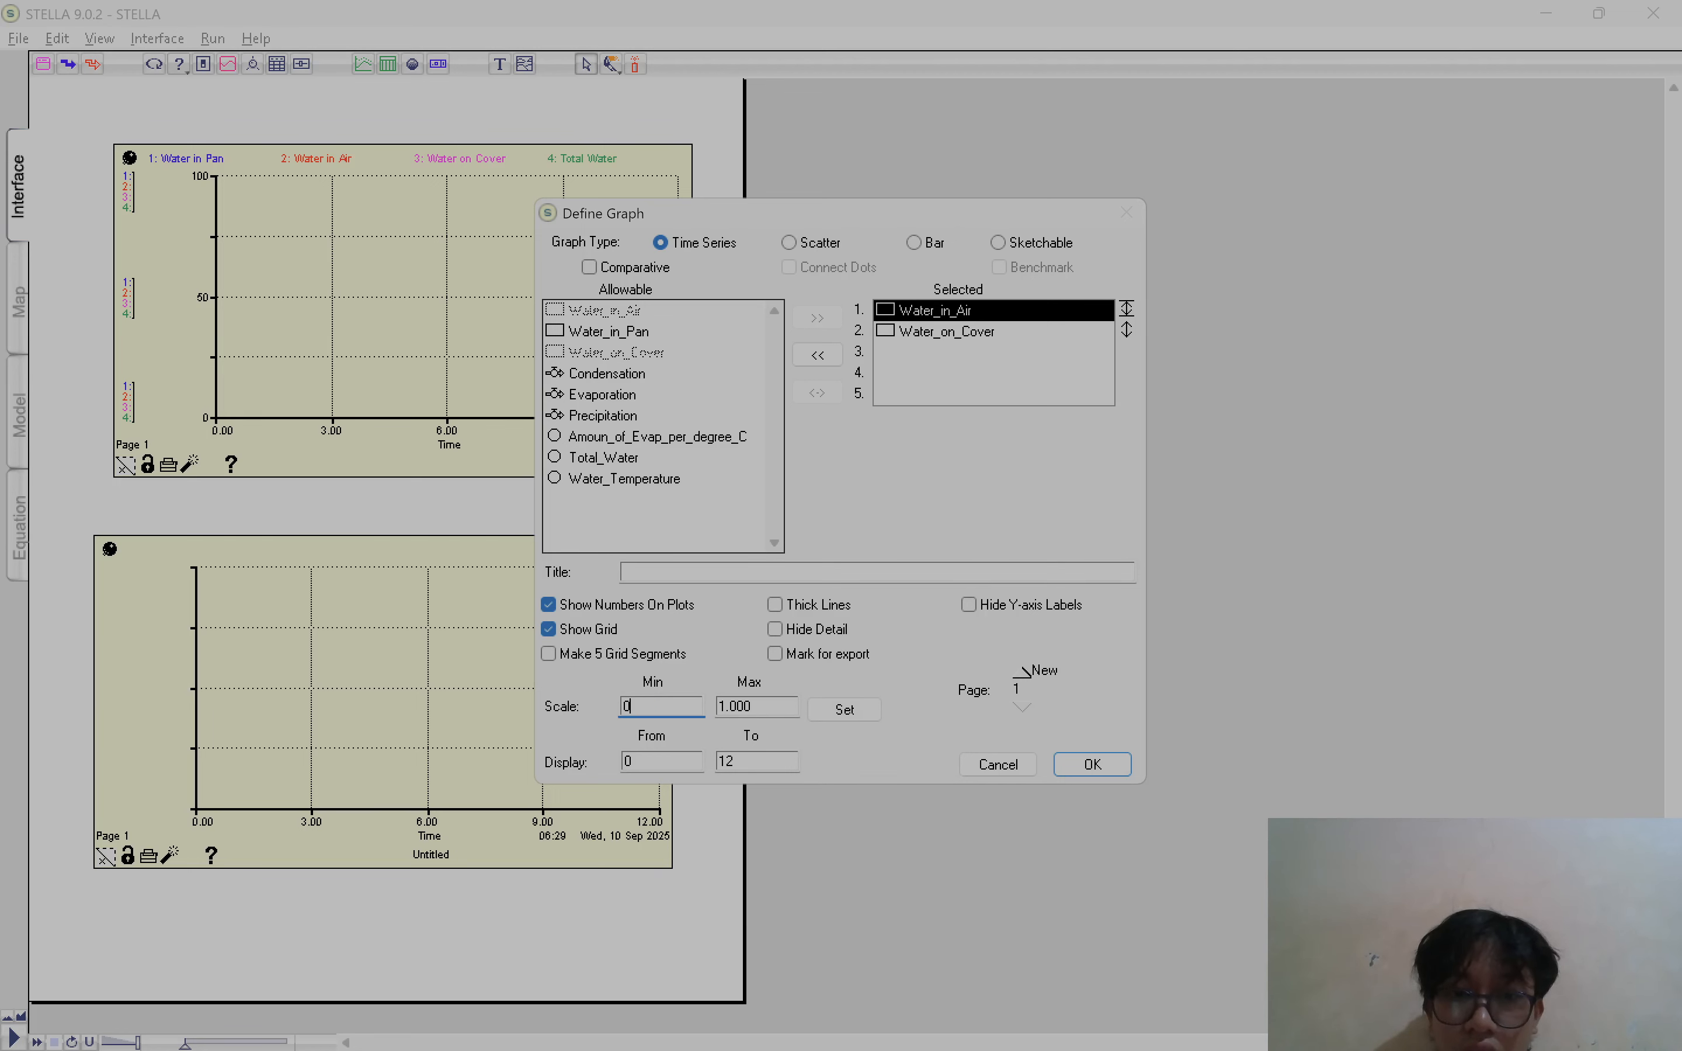
pyautogui.press('Tab')
pyautogui.write('1')
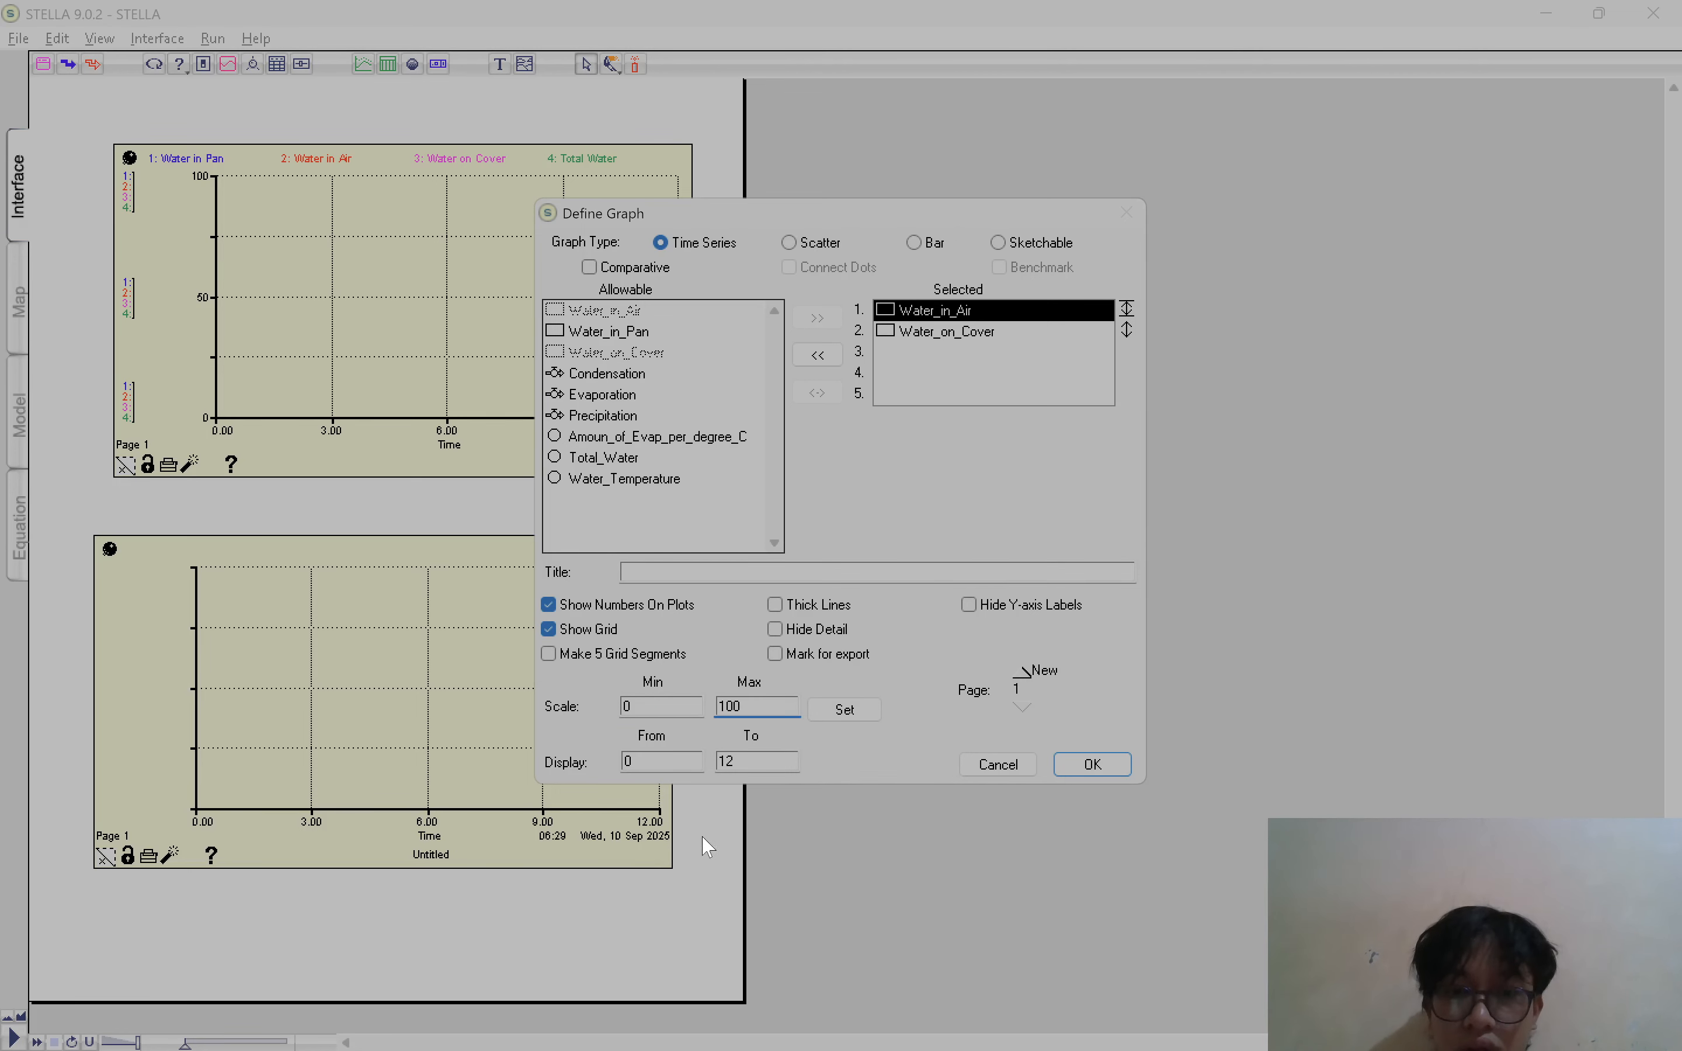
pyautogui.click(844, 715)
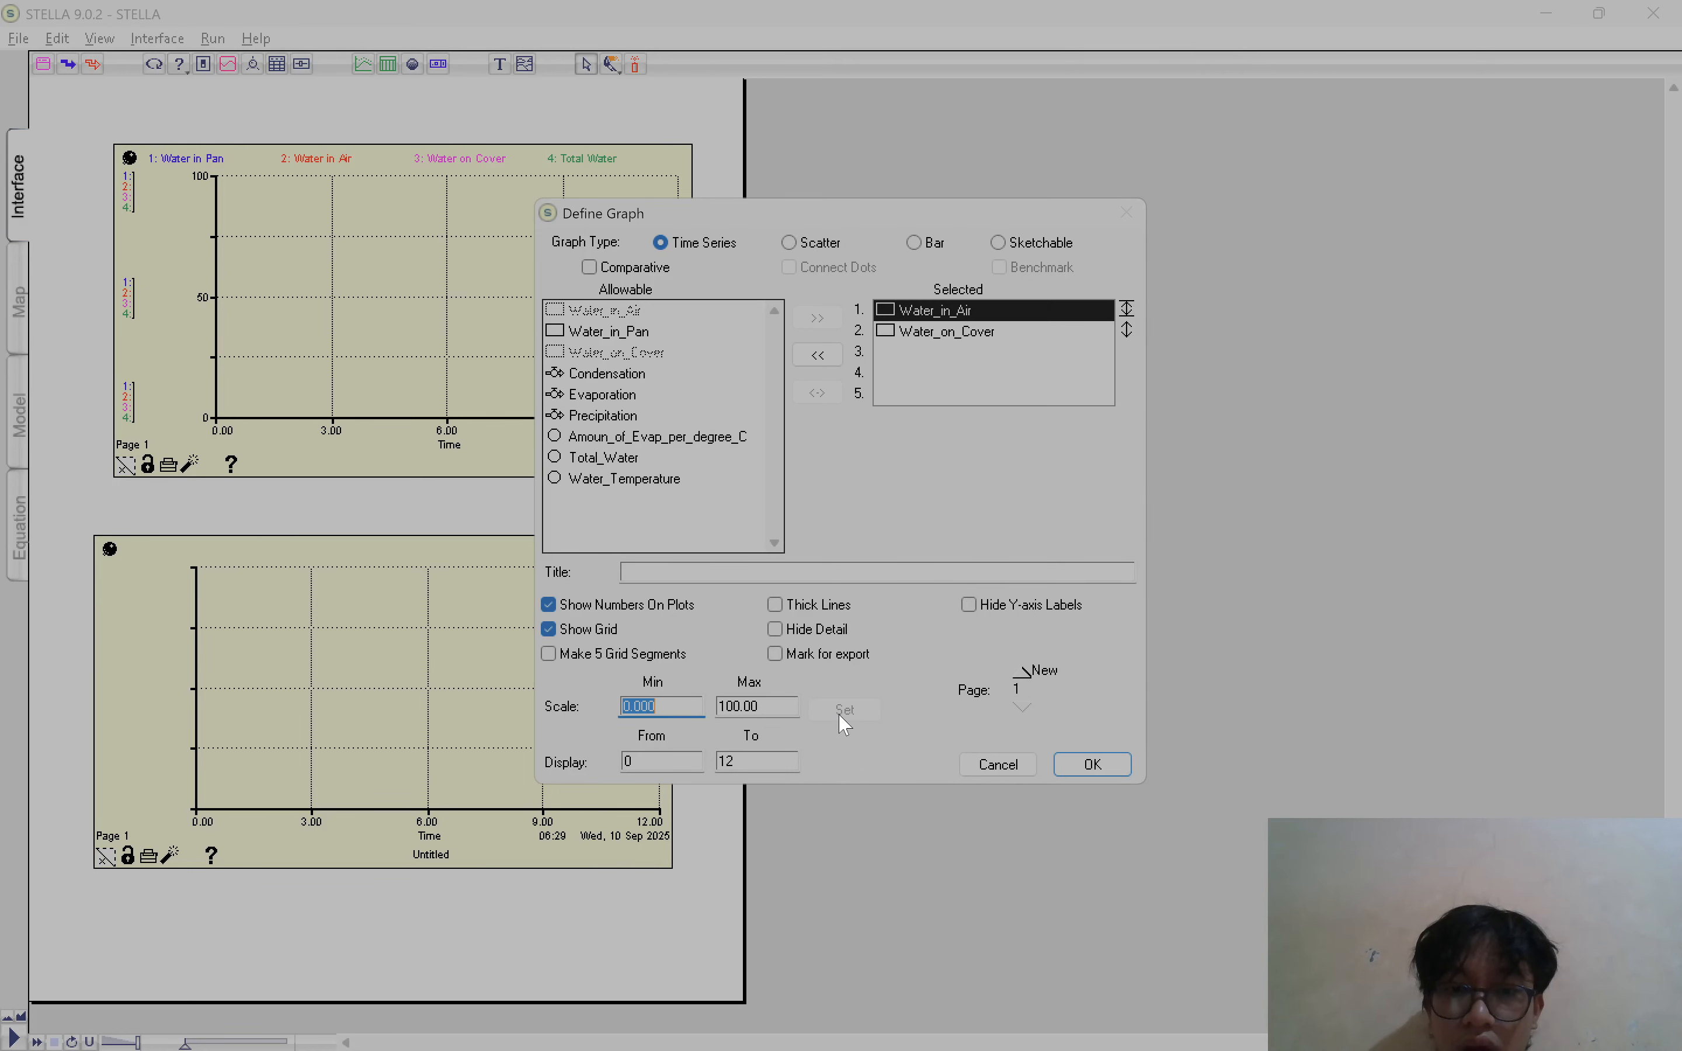
# Apply a fixed scale of 0 to 100 to Water_on_Cover in the lower graph's definition
pyautogui.click(999, 335)
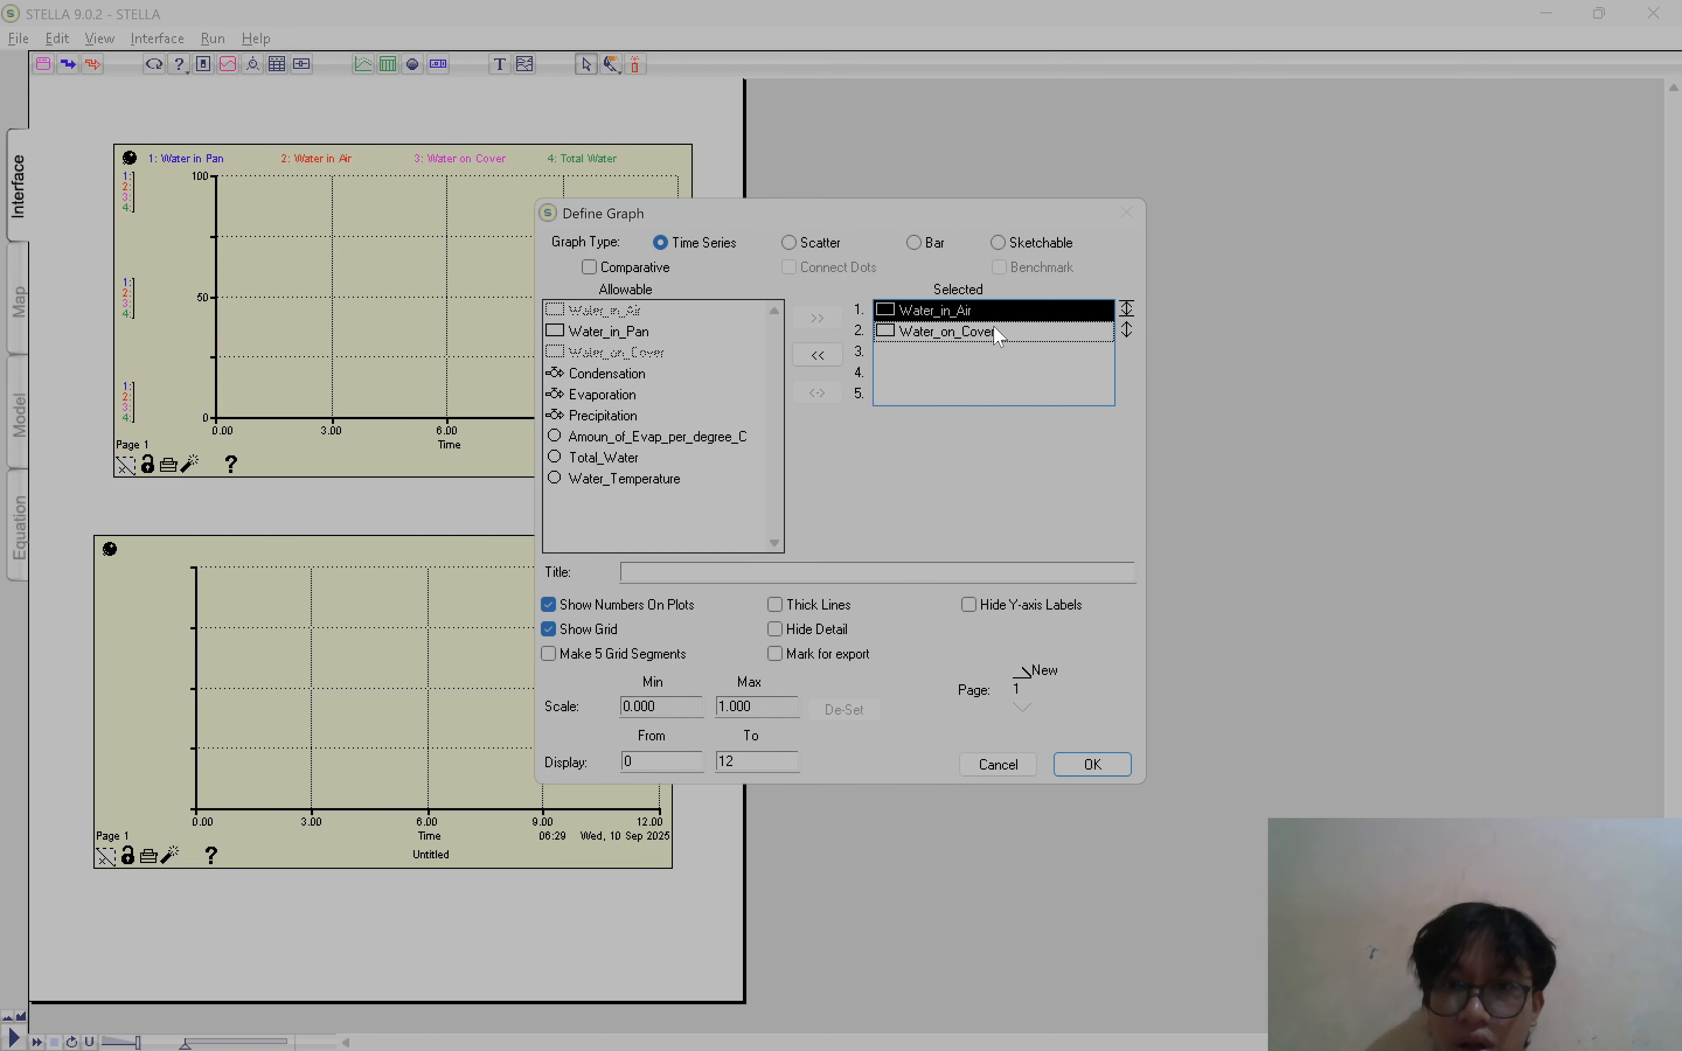
pyautogui.click(1127, 331)
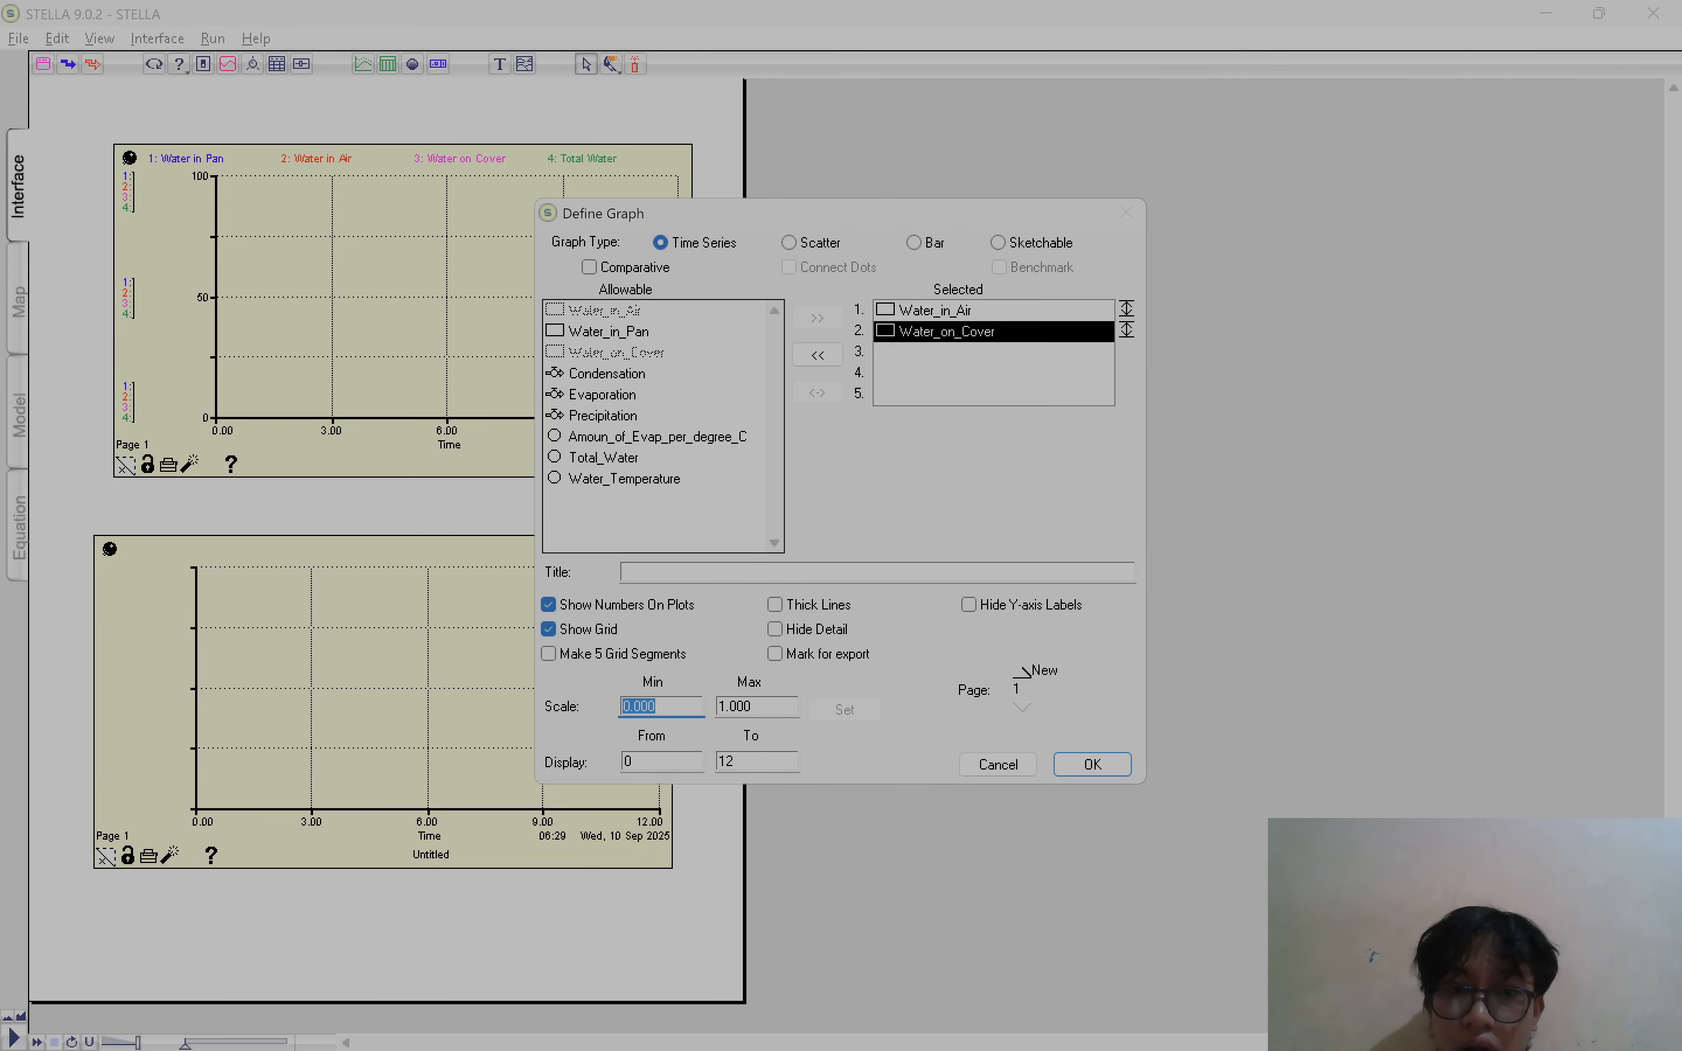
pyautogui.write('0')
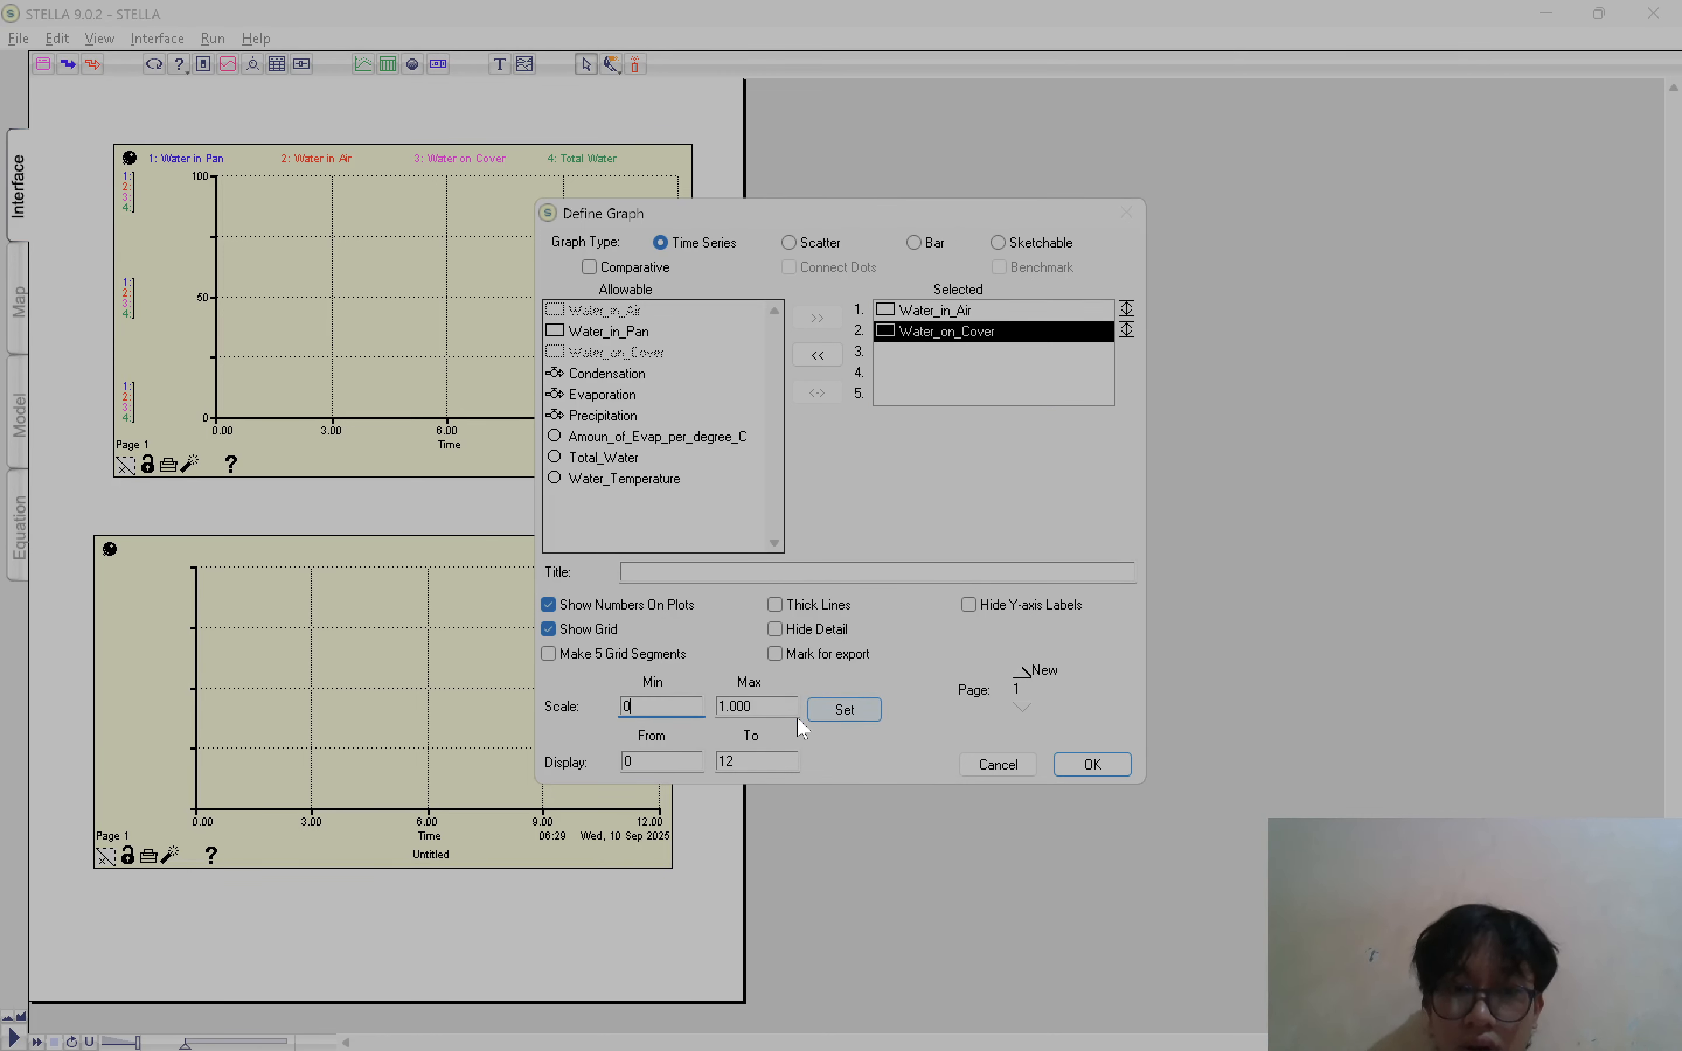
pyautogui.press('Tab')
pyautogui.write('10')
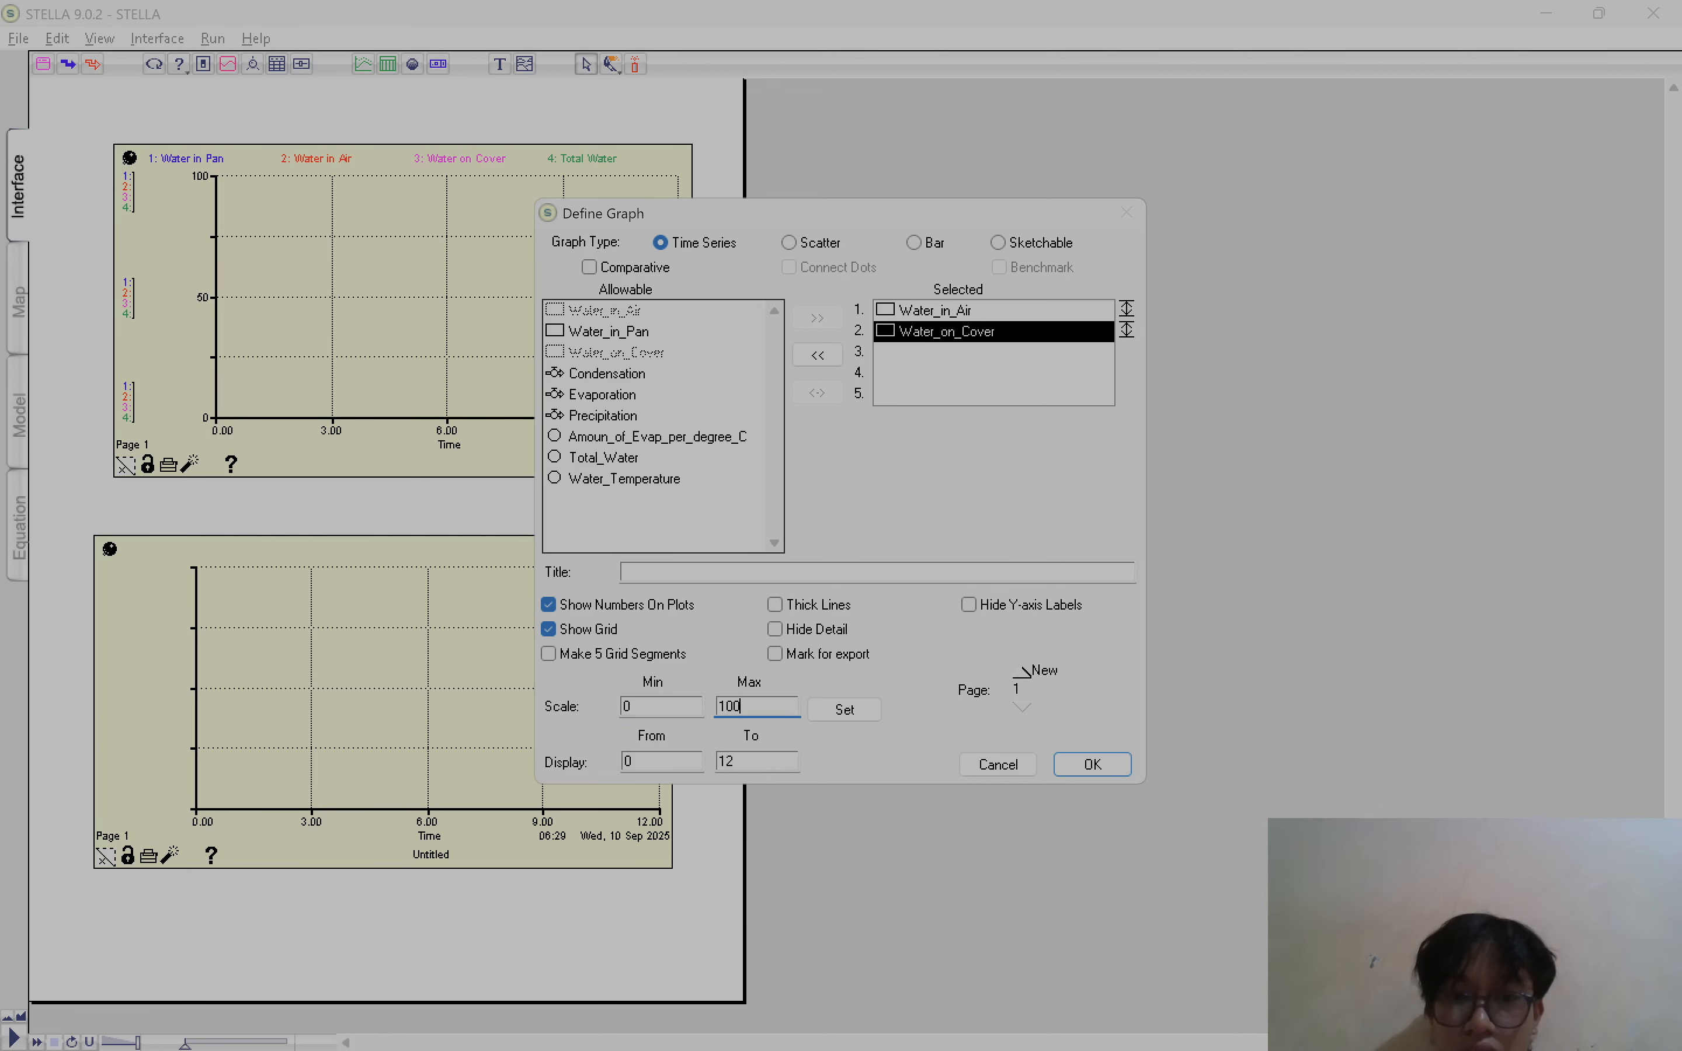
pyautogui.write('0')
pyautogui.click(845, 709)
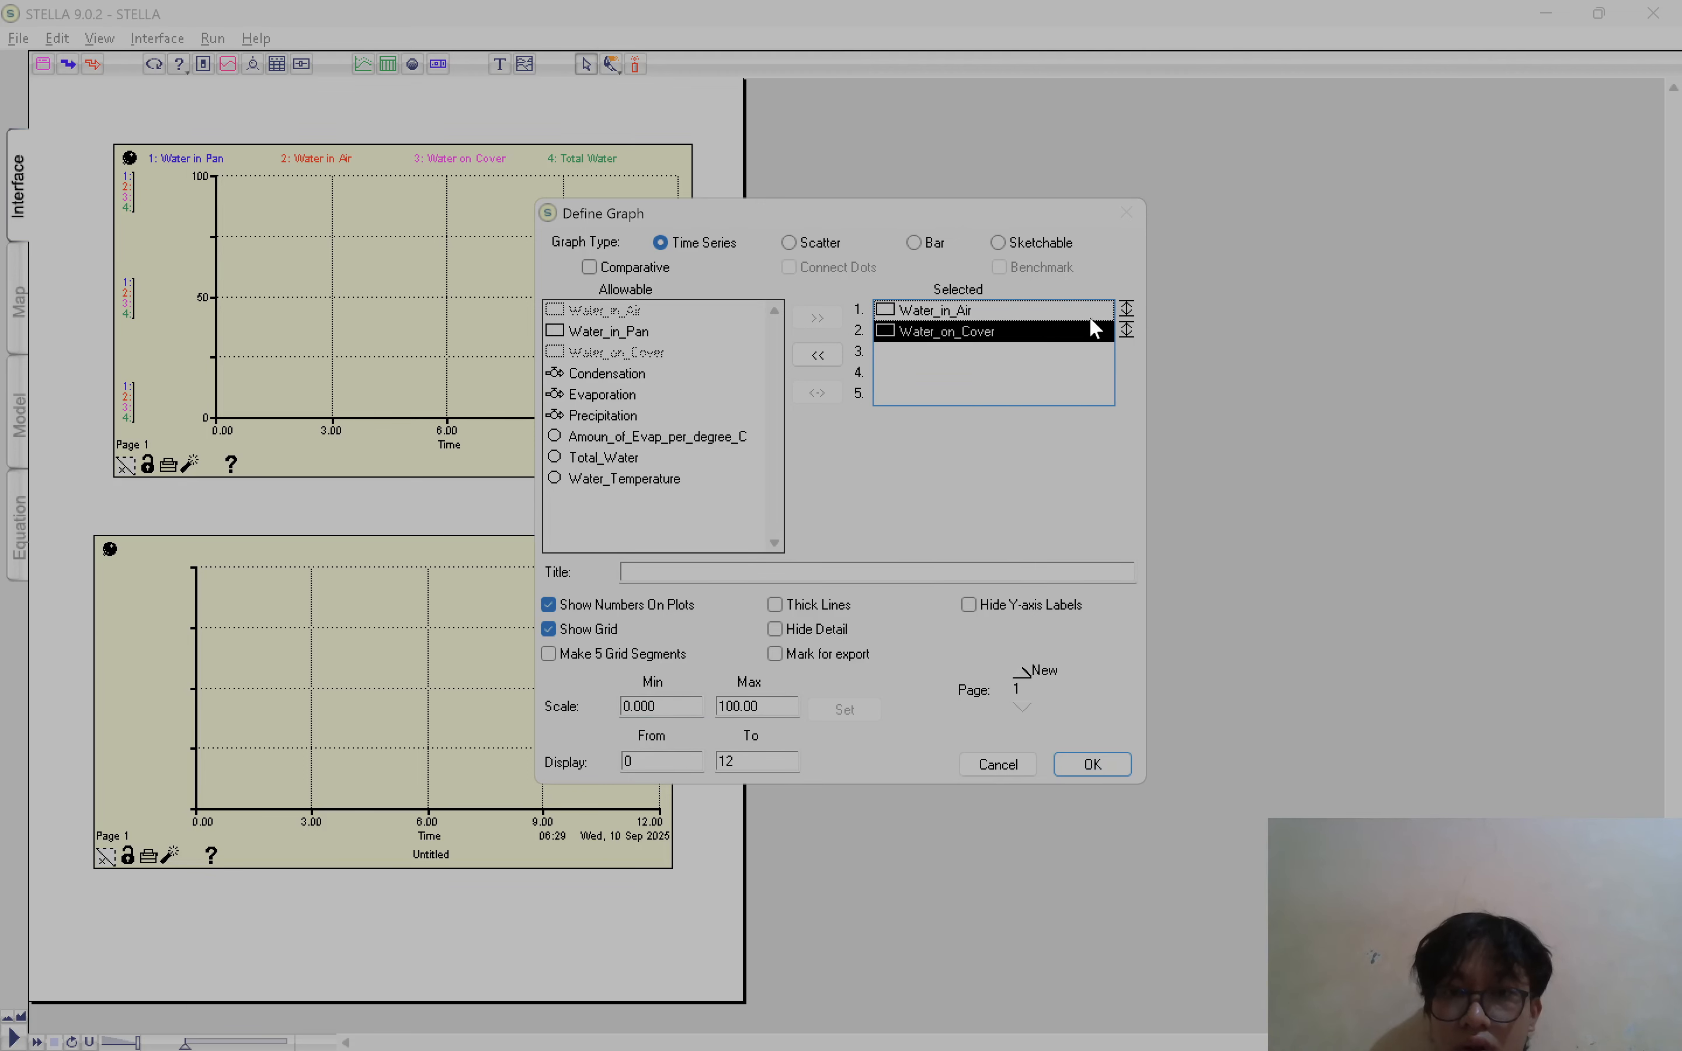
# Switch the fixed scale of Water_in_Air off and on again in the lower graph's definition
pyautogui.click(1126, 311)
pyautogui.click(1126, 311)
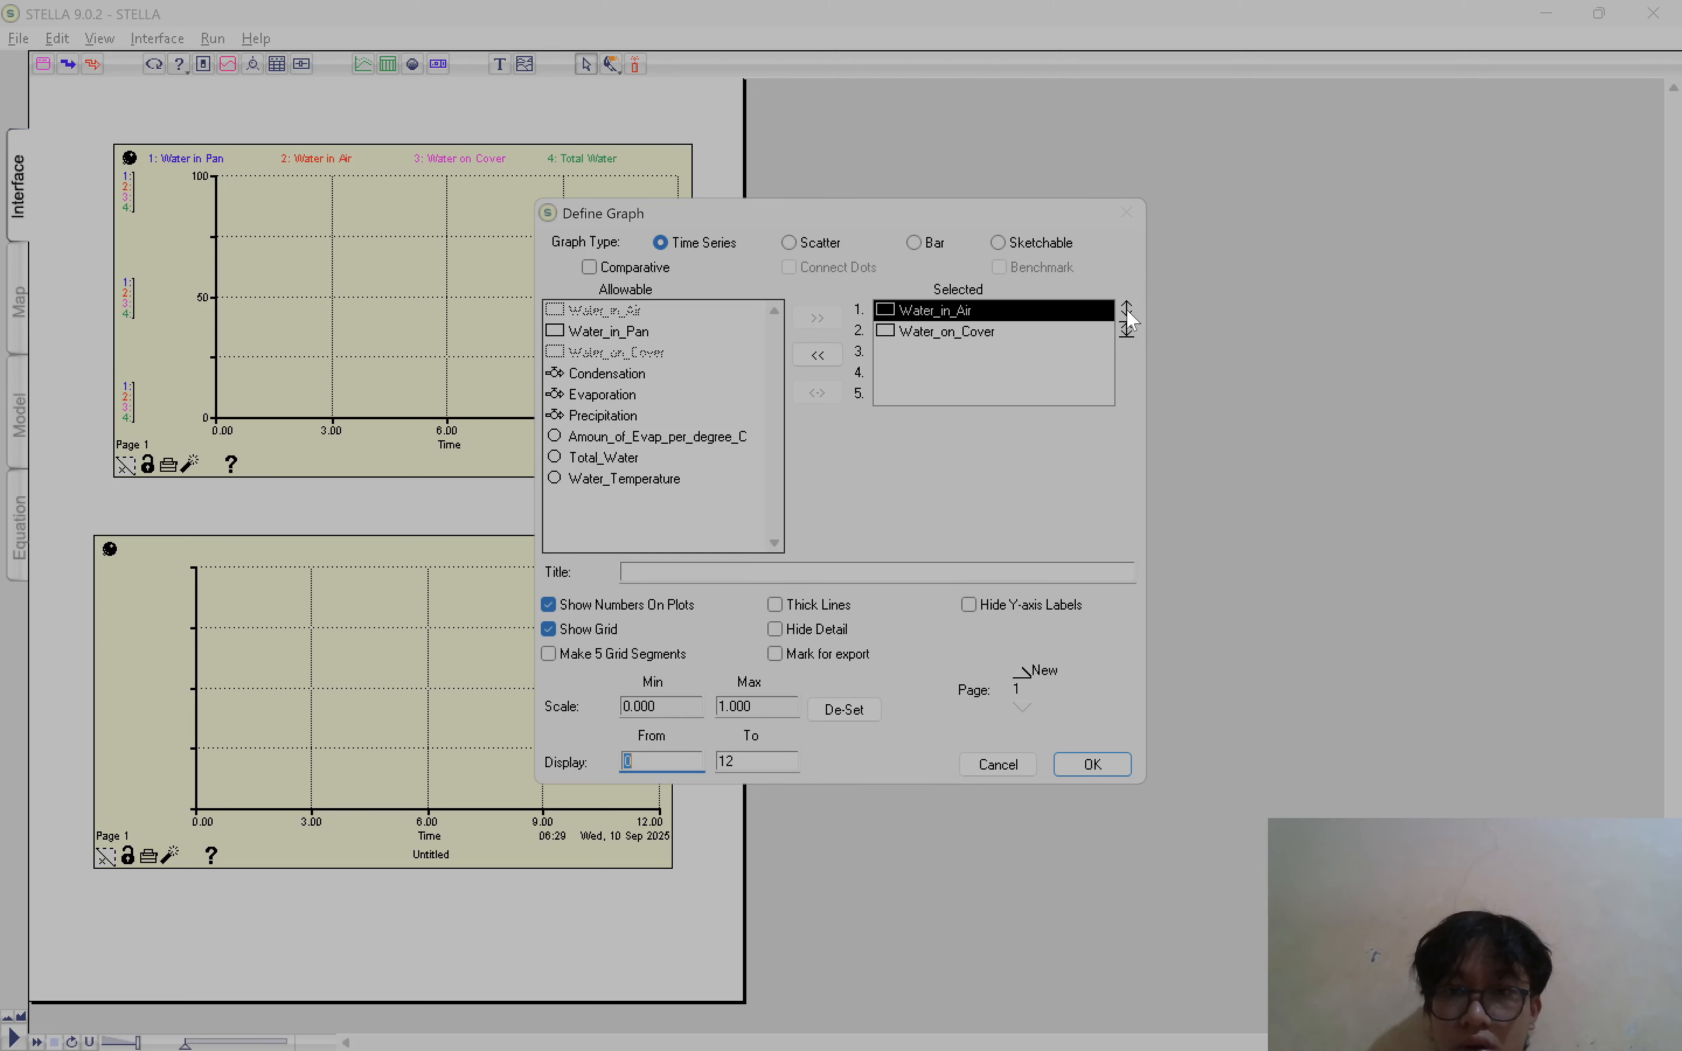
pyautogui.click(1127, 319)
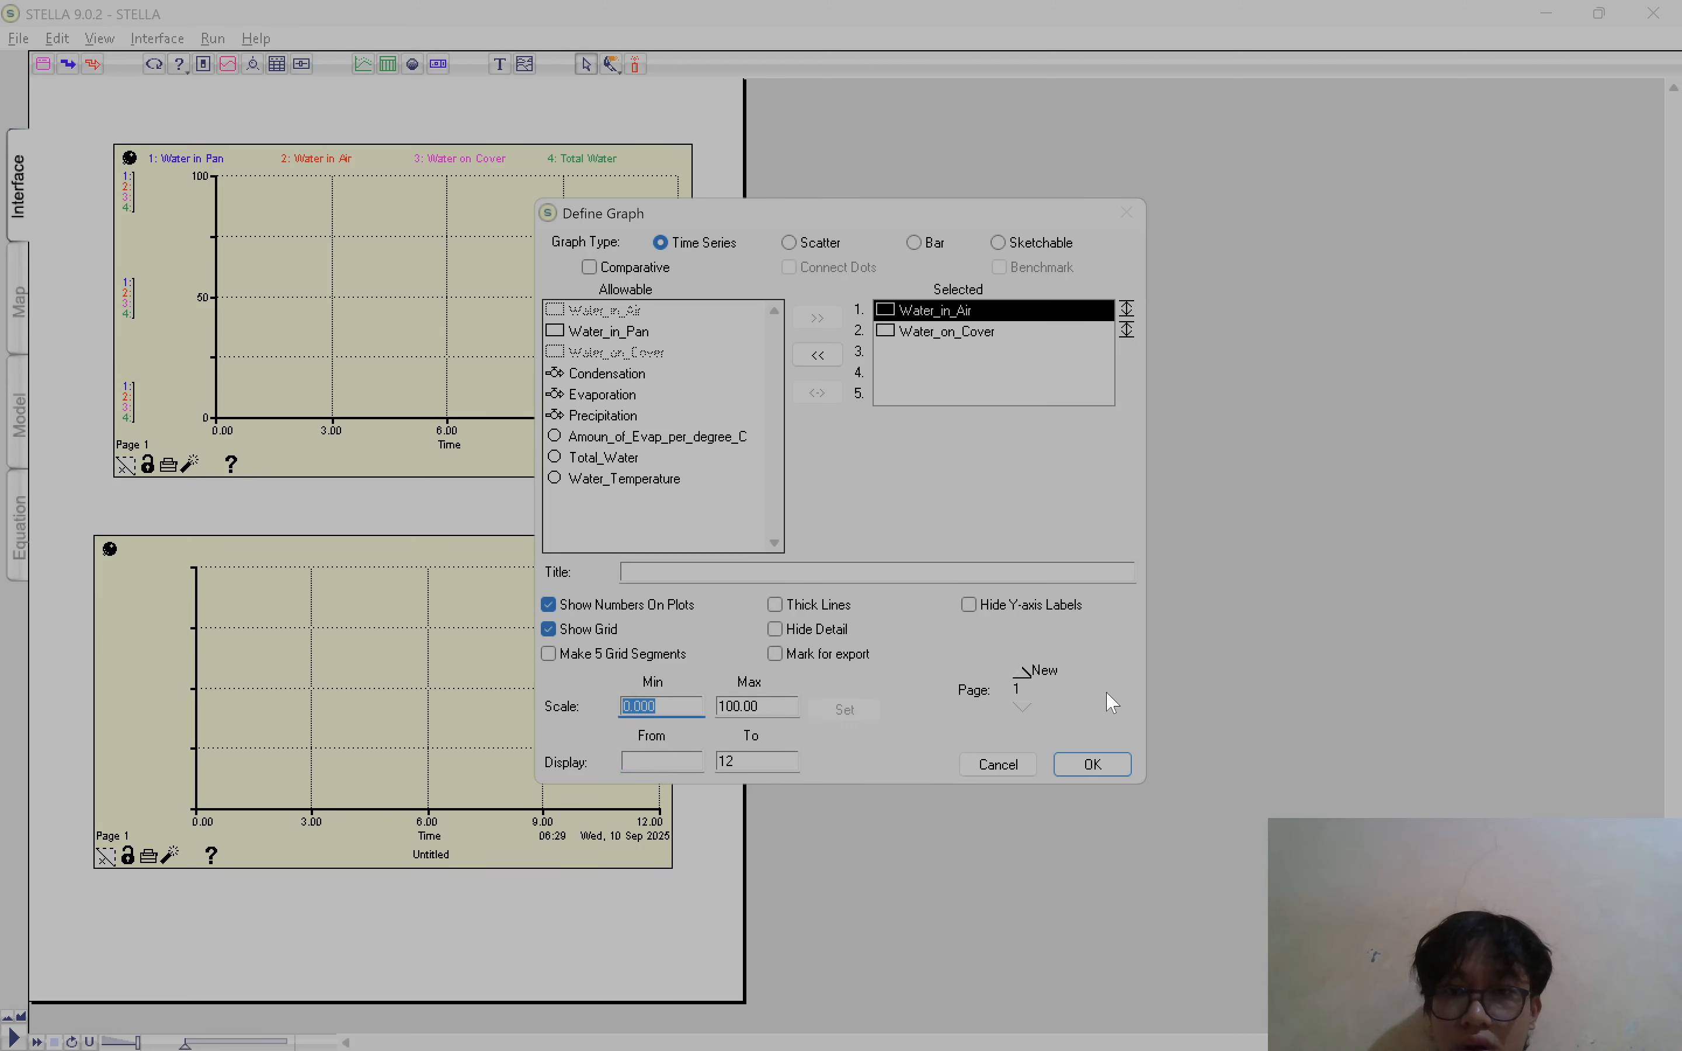
# Set the lower graph's display to start from 0 and accept its definition
pyautogui.click(1096, 763)
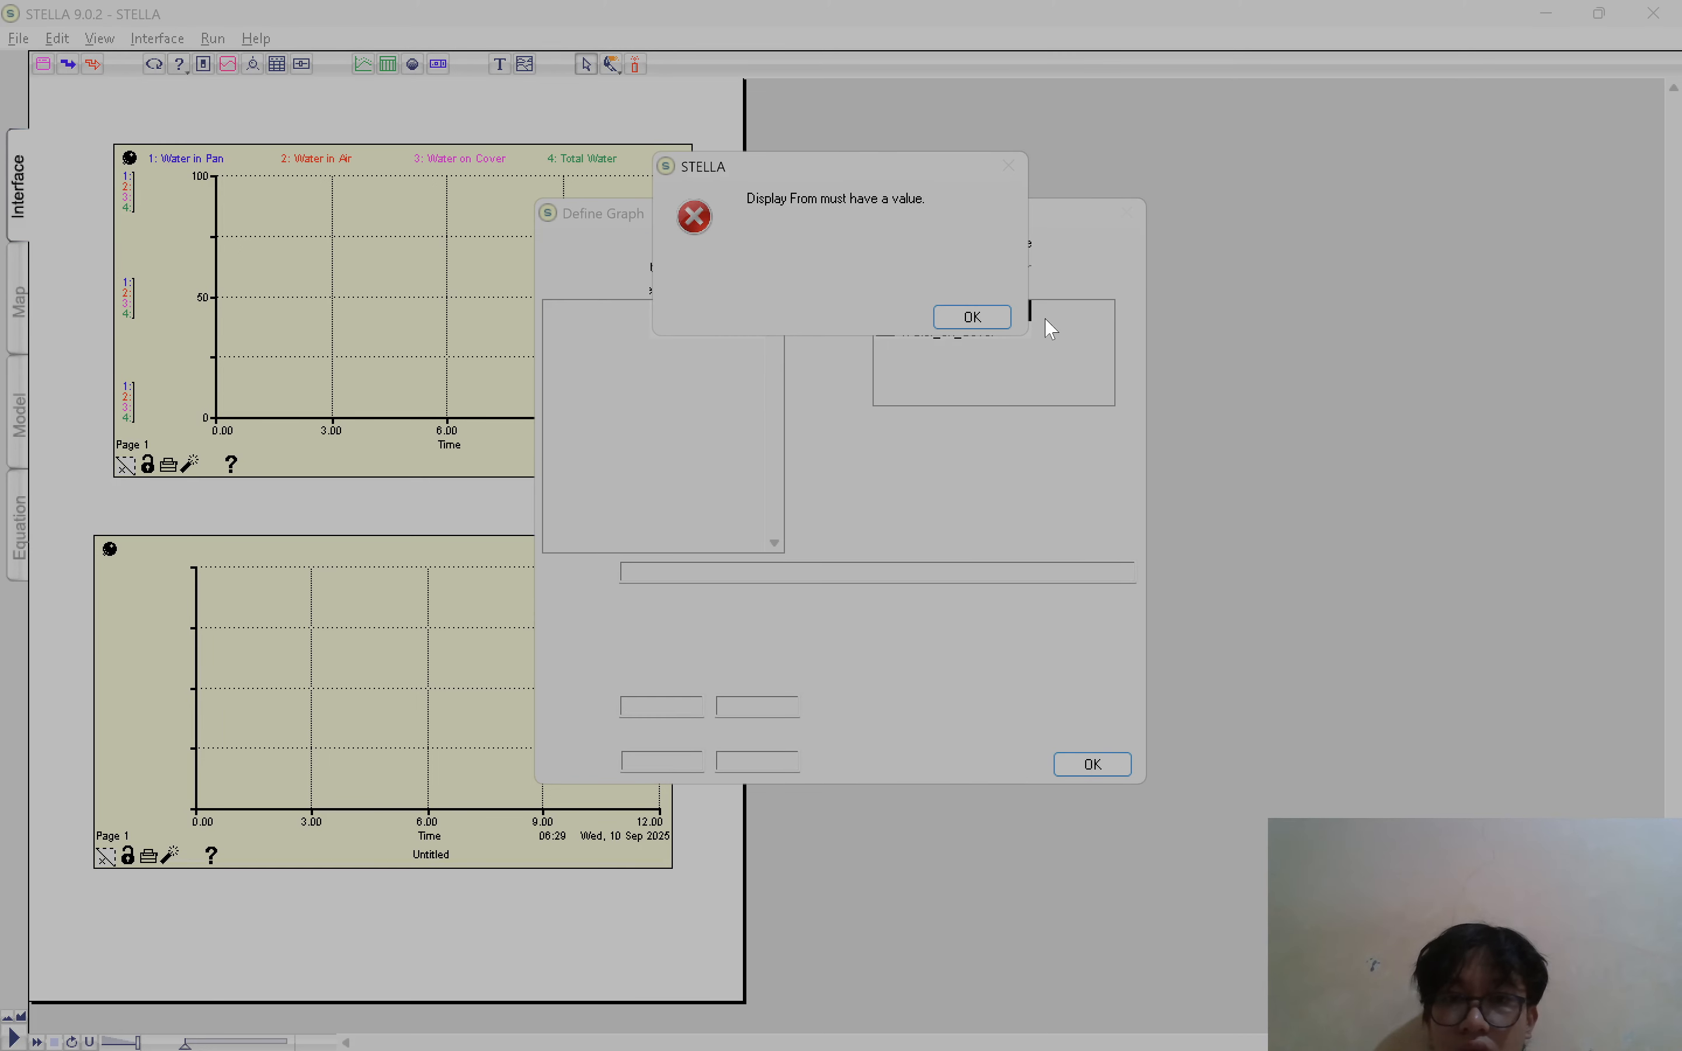
pyautogui.click(1005, 317)
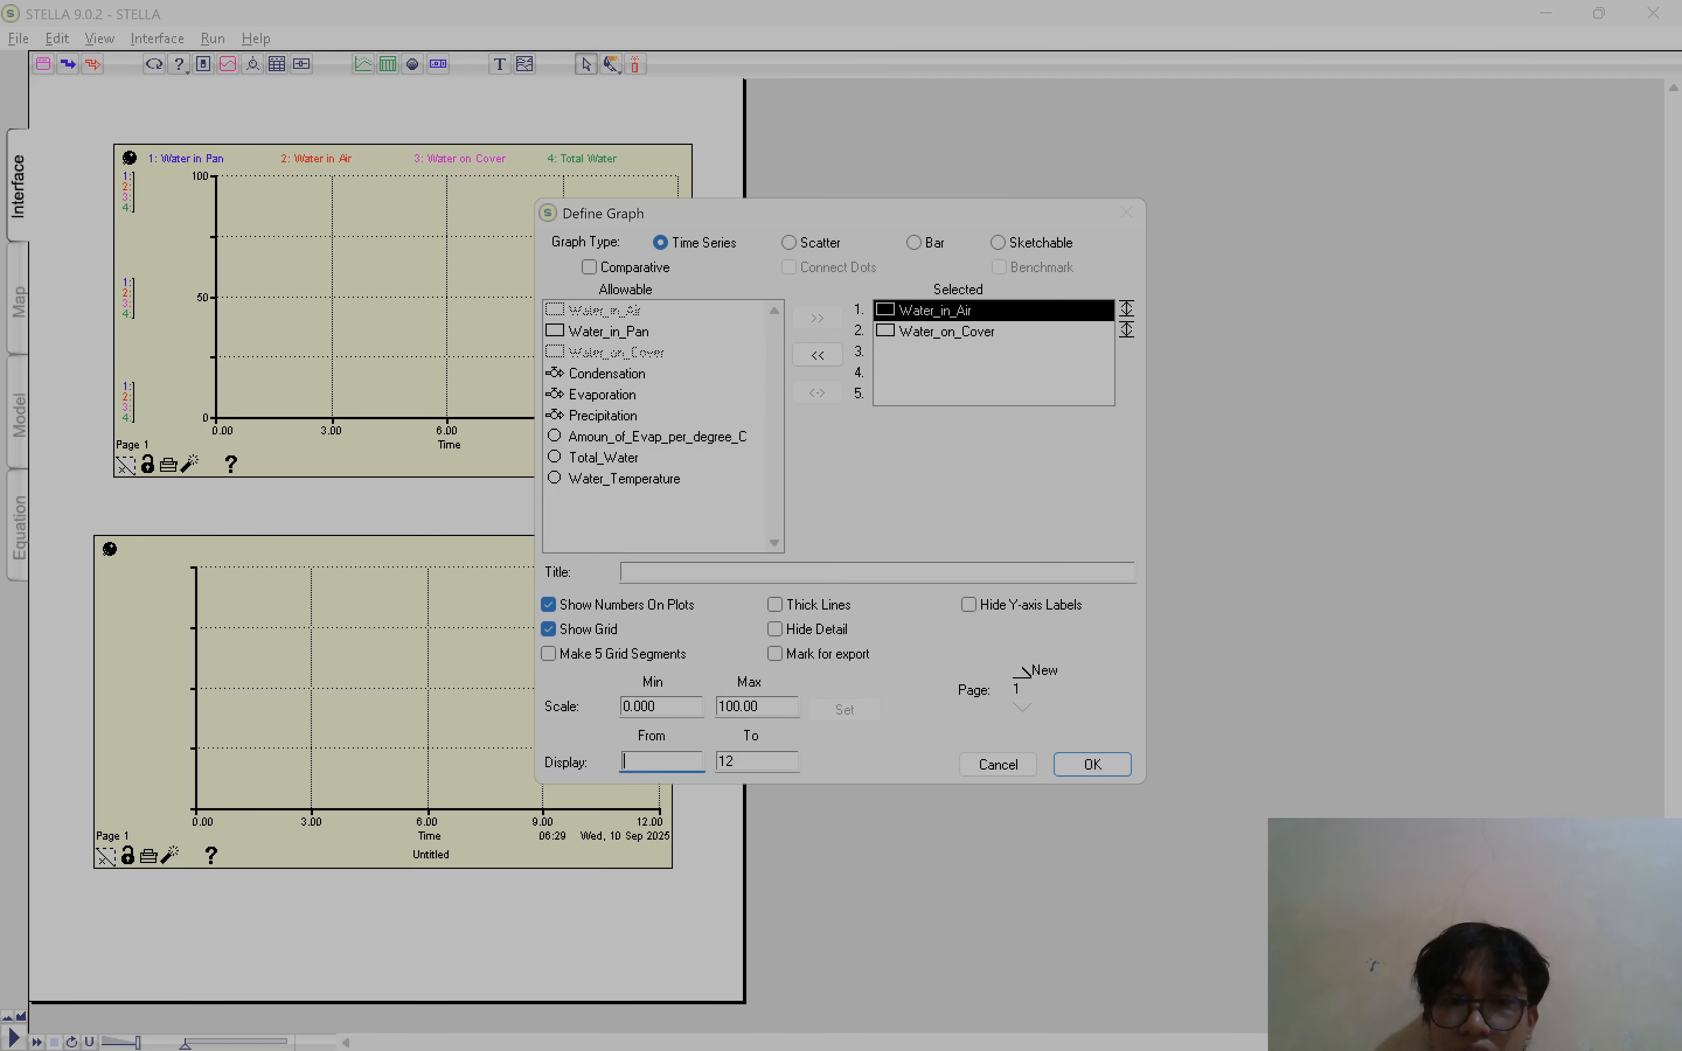
pyautogui.click(1092, 764)
# Check the Water_on_Cover and Water_in_Air scales in the lower graph's definition and close it without changes
pyautogui.doubleClick(469, 686)
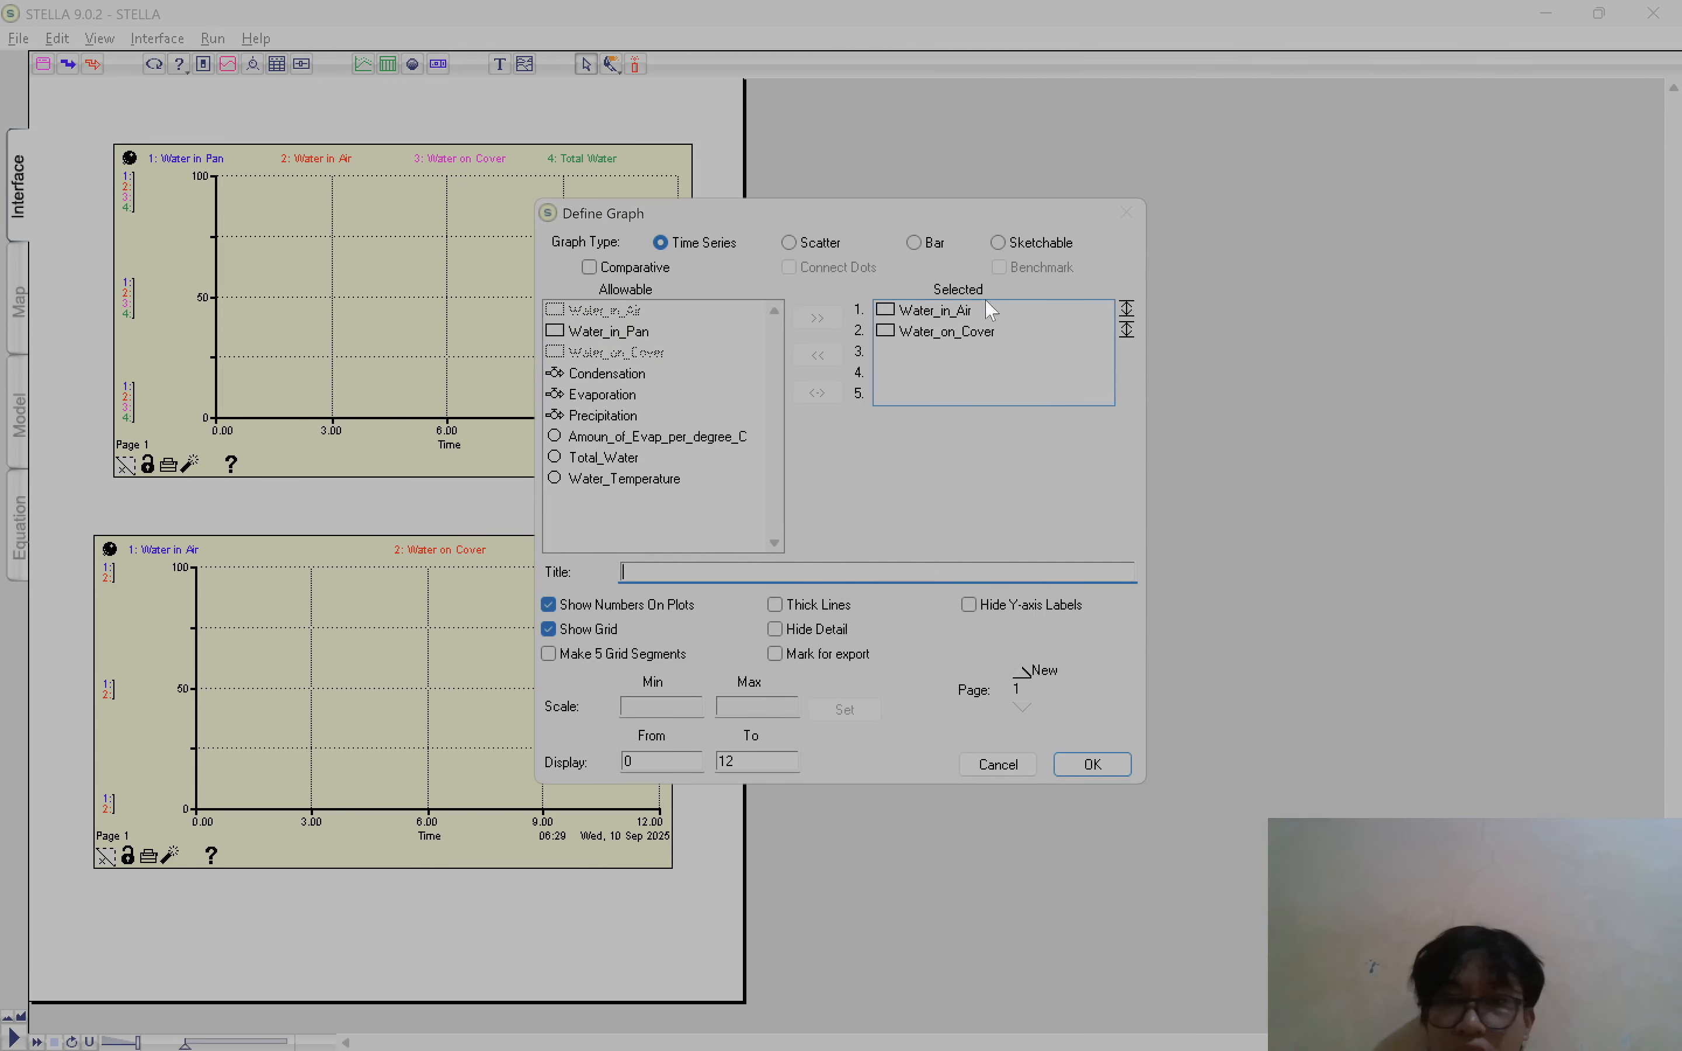
pyautogui.click(971, 334)
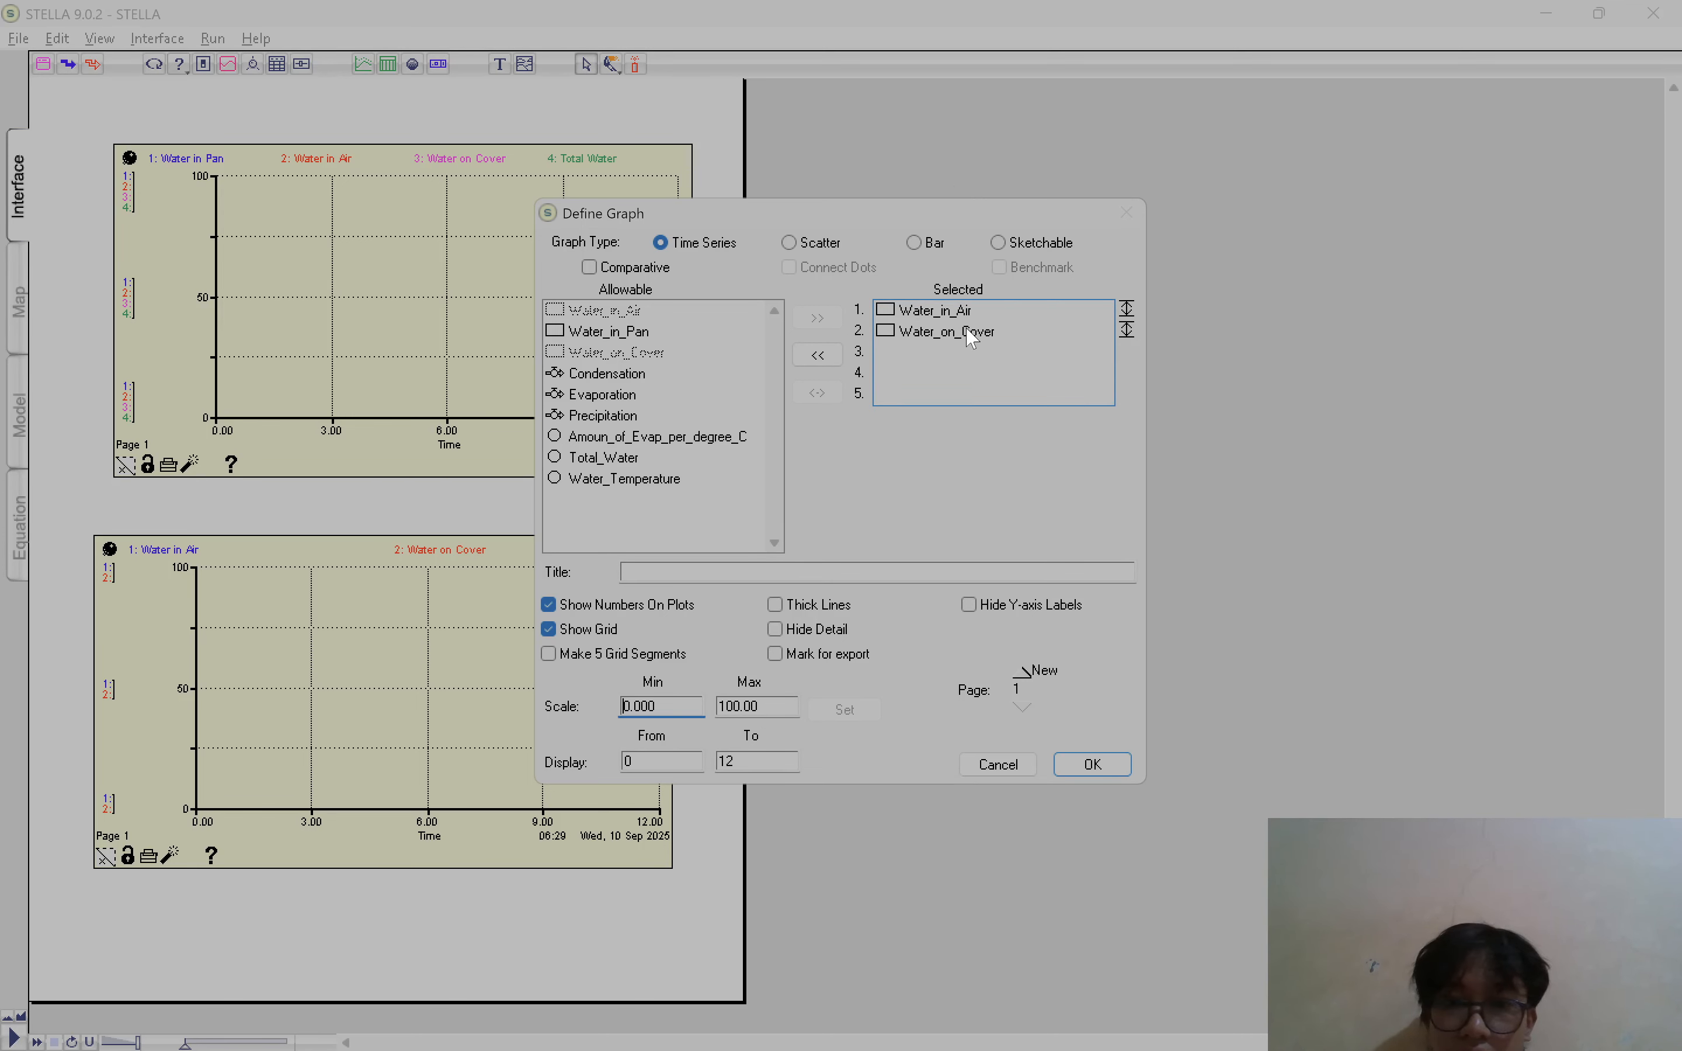
pyautogui.click(951, 314)
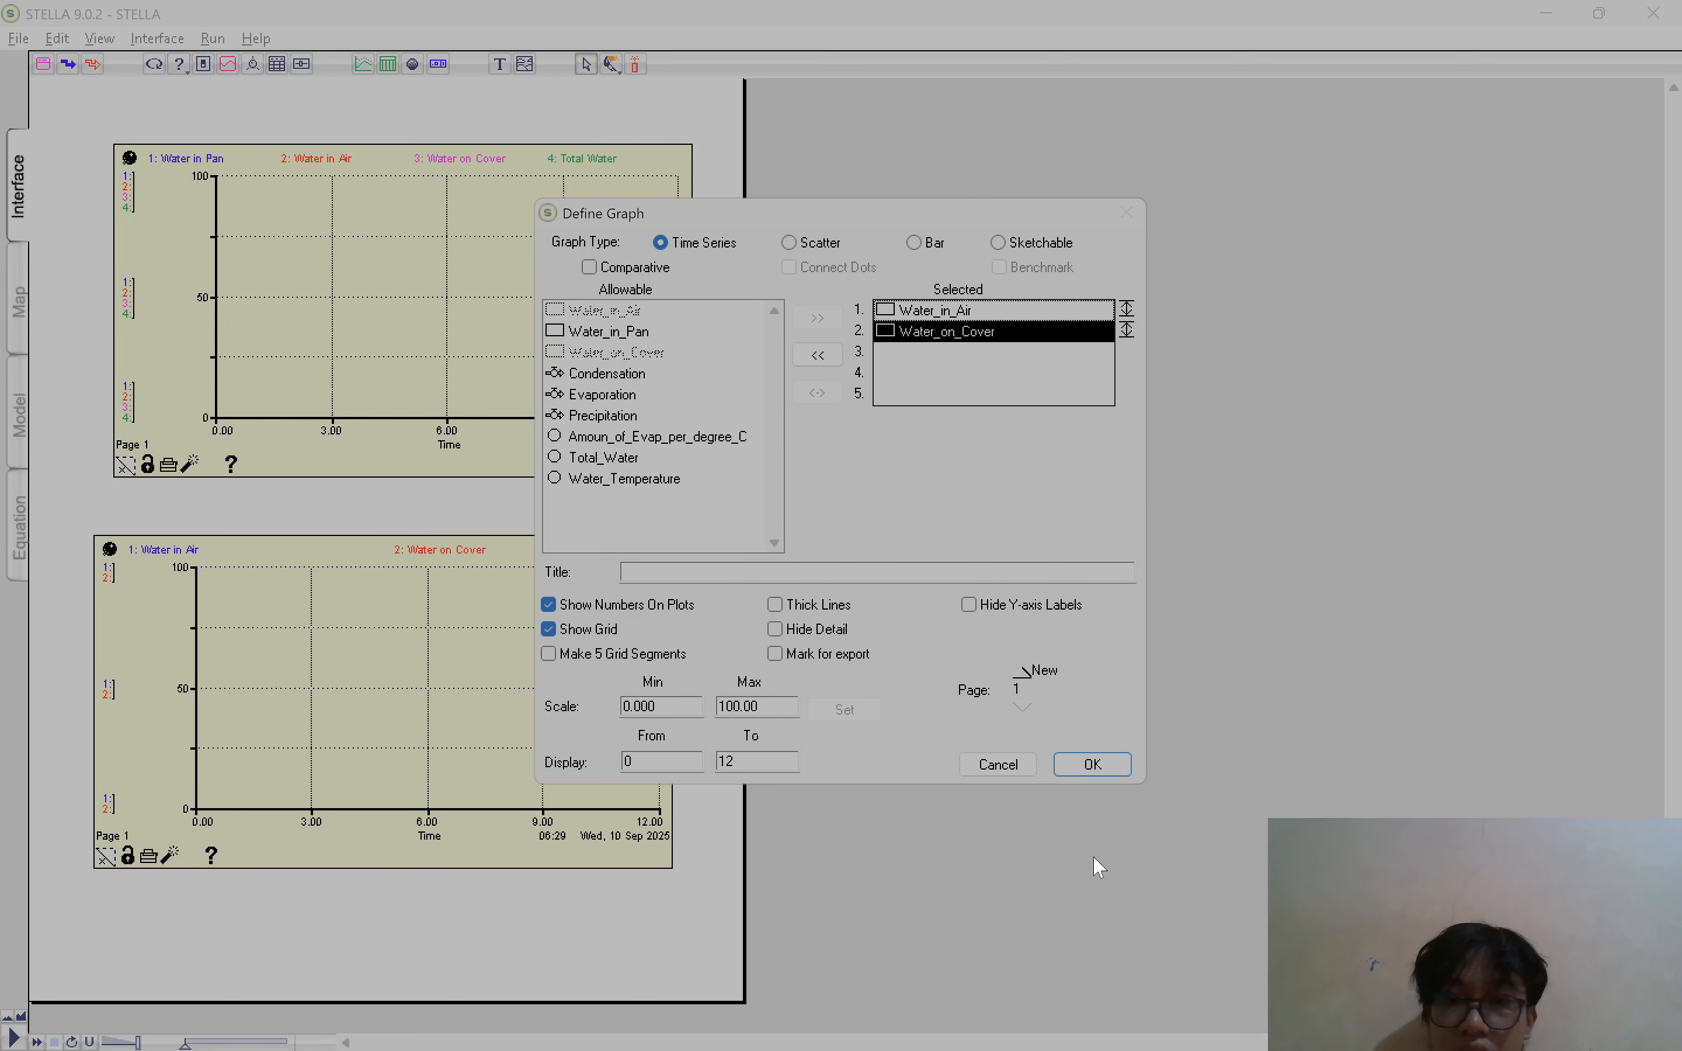
pyautogui.click(1090, 765)
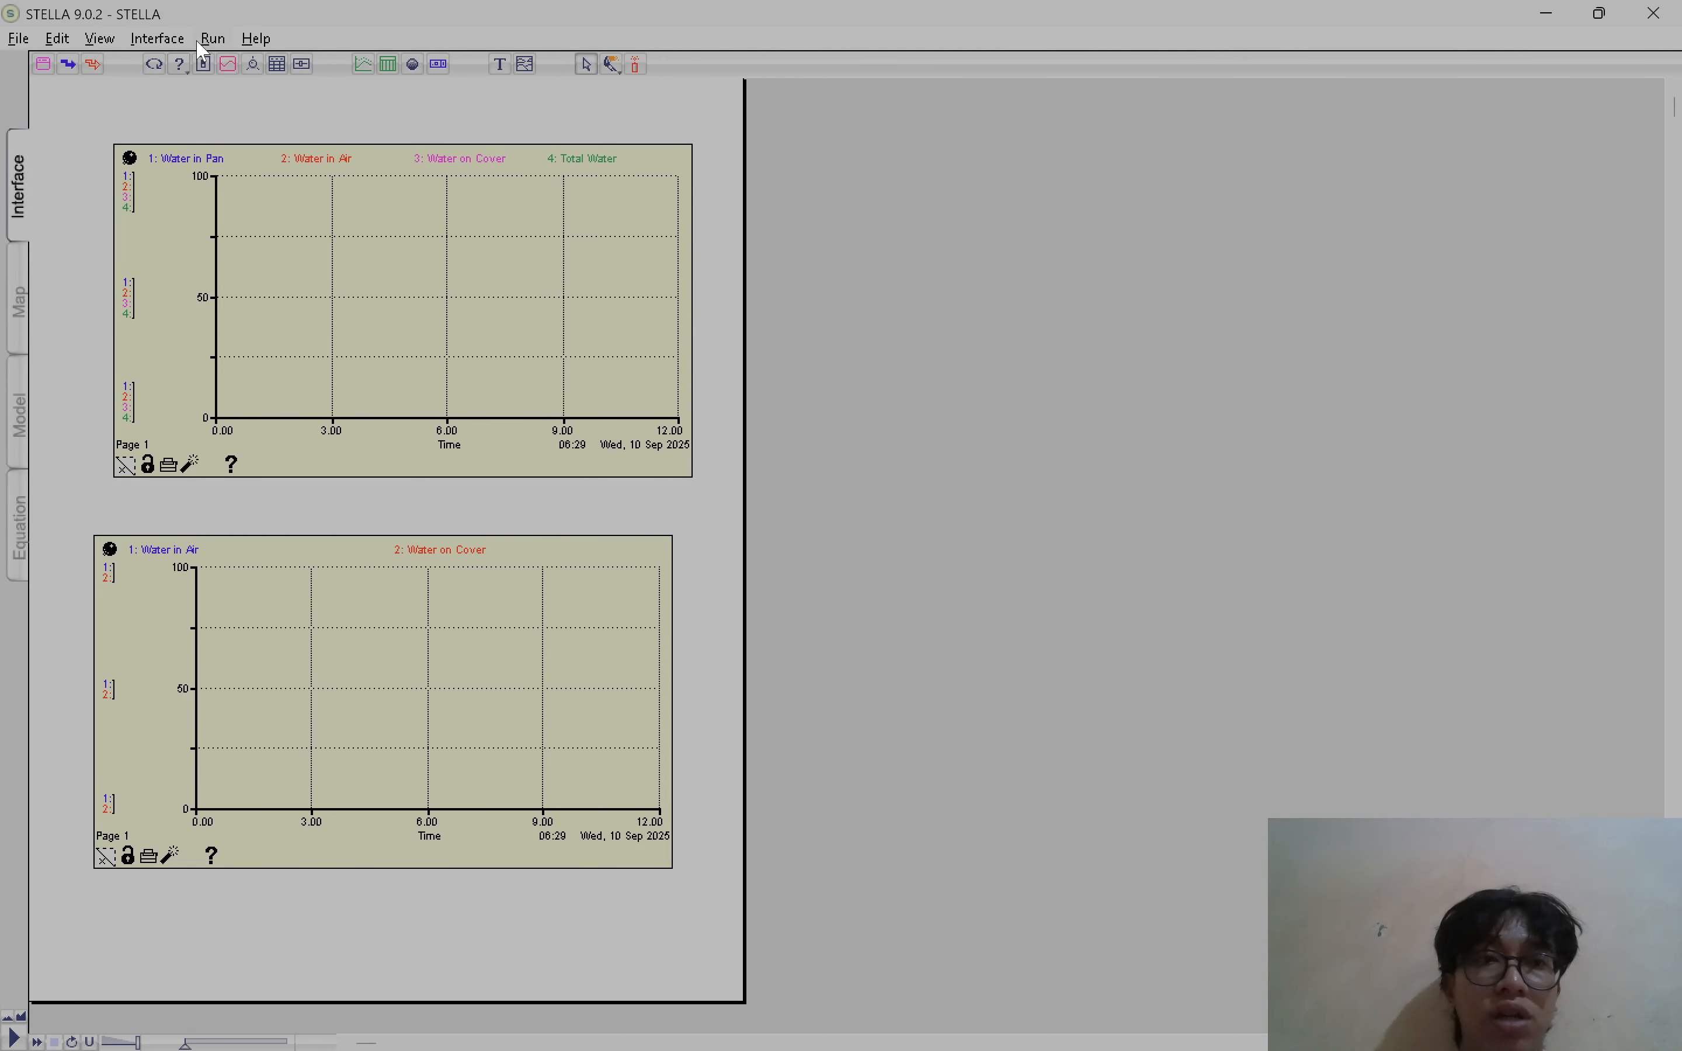
# Set the length of simulation to end at 20 in the run specifications and accept them
pyautogui.click(219, 46)
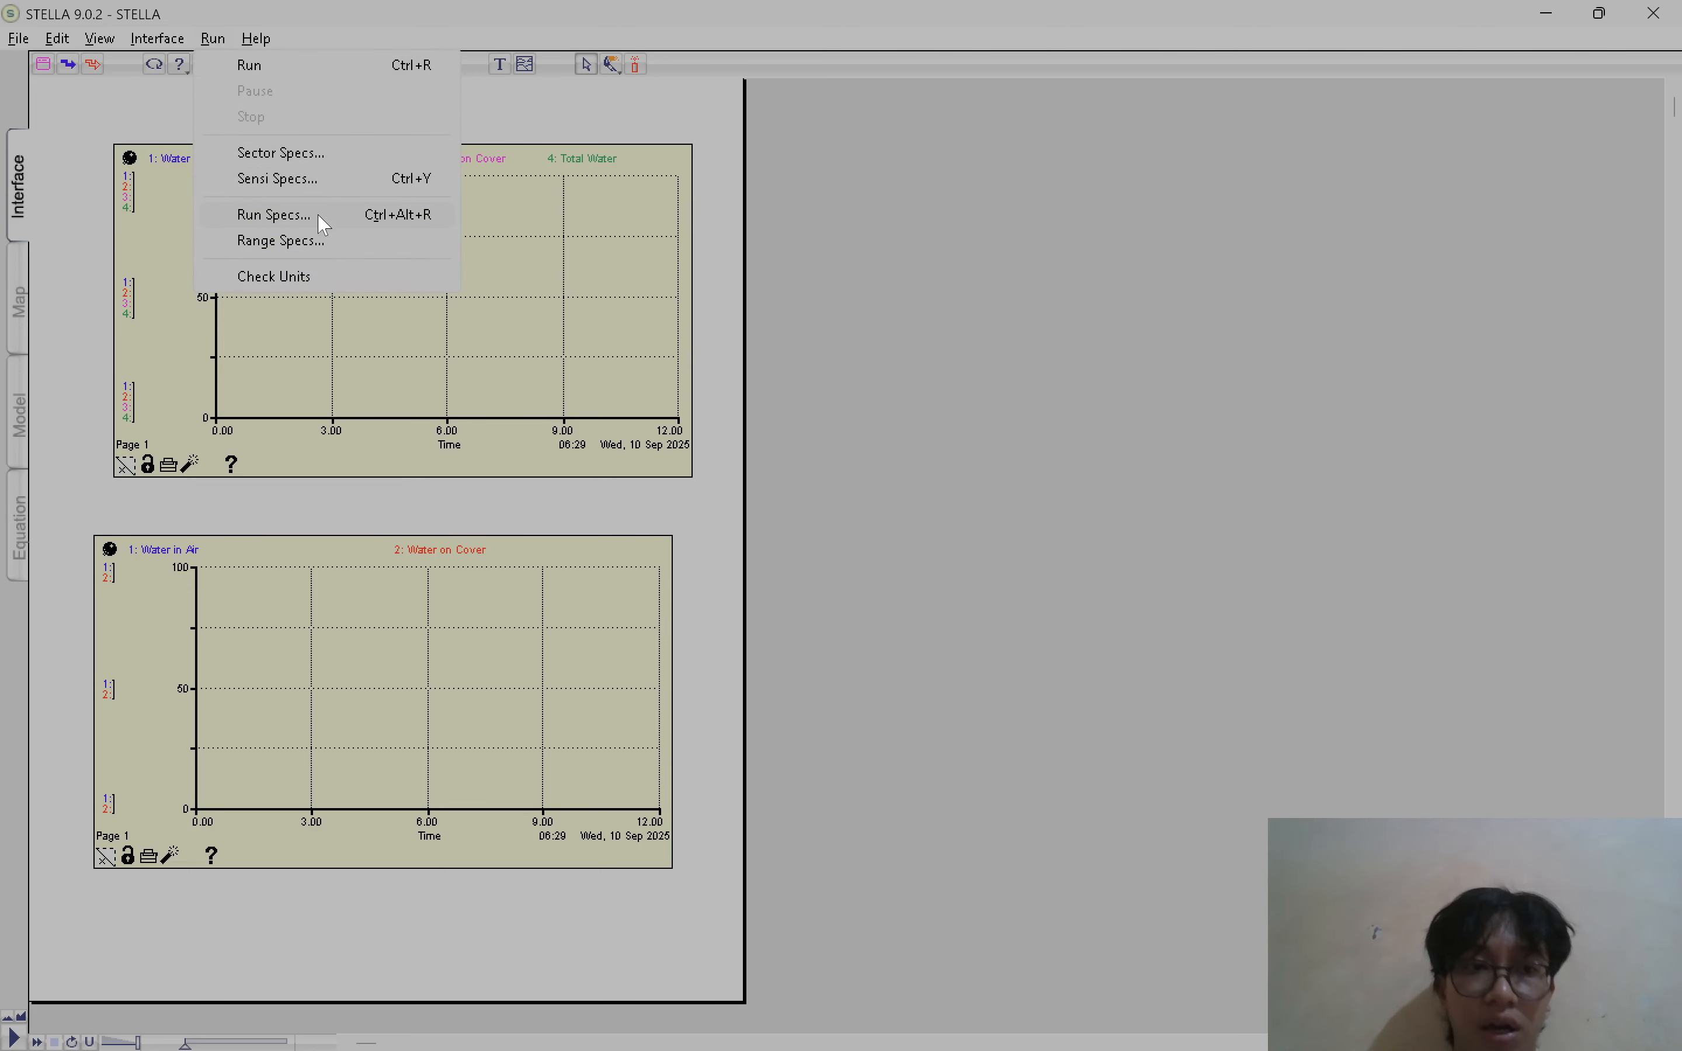
pyautogui.click(275, 215)
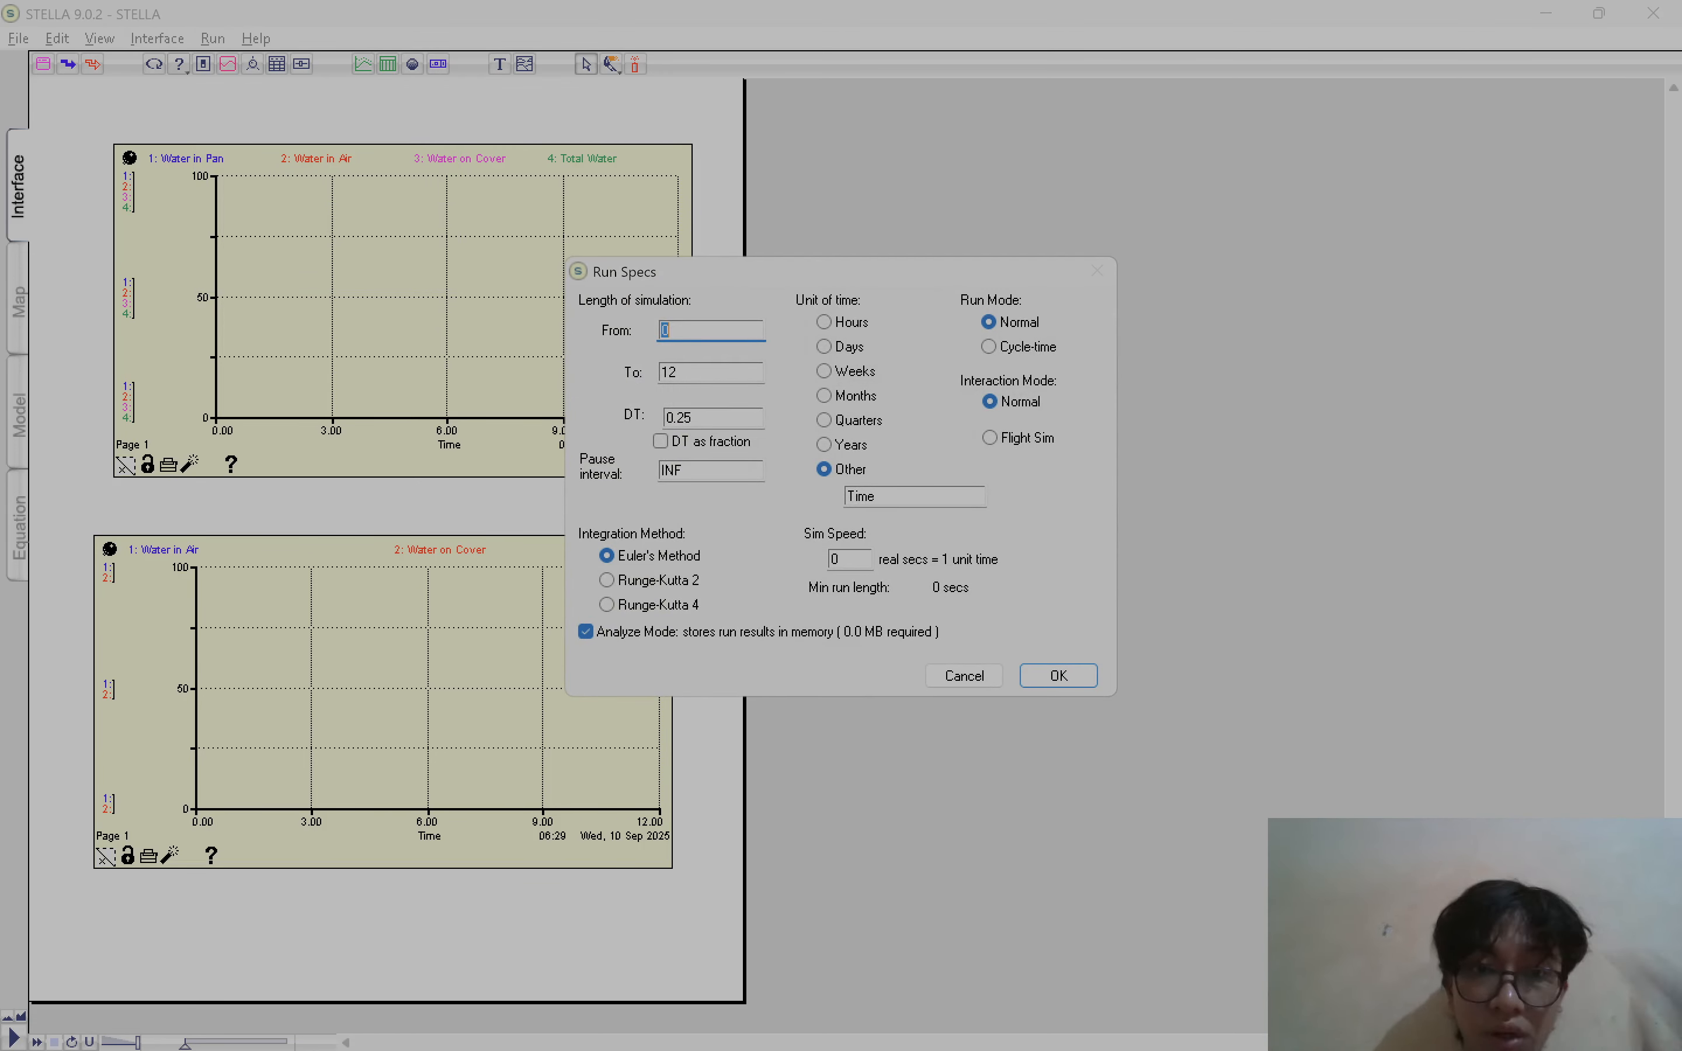
pyautogui.press('Tab')
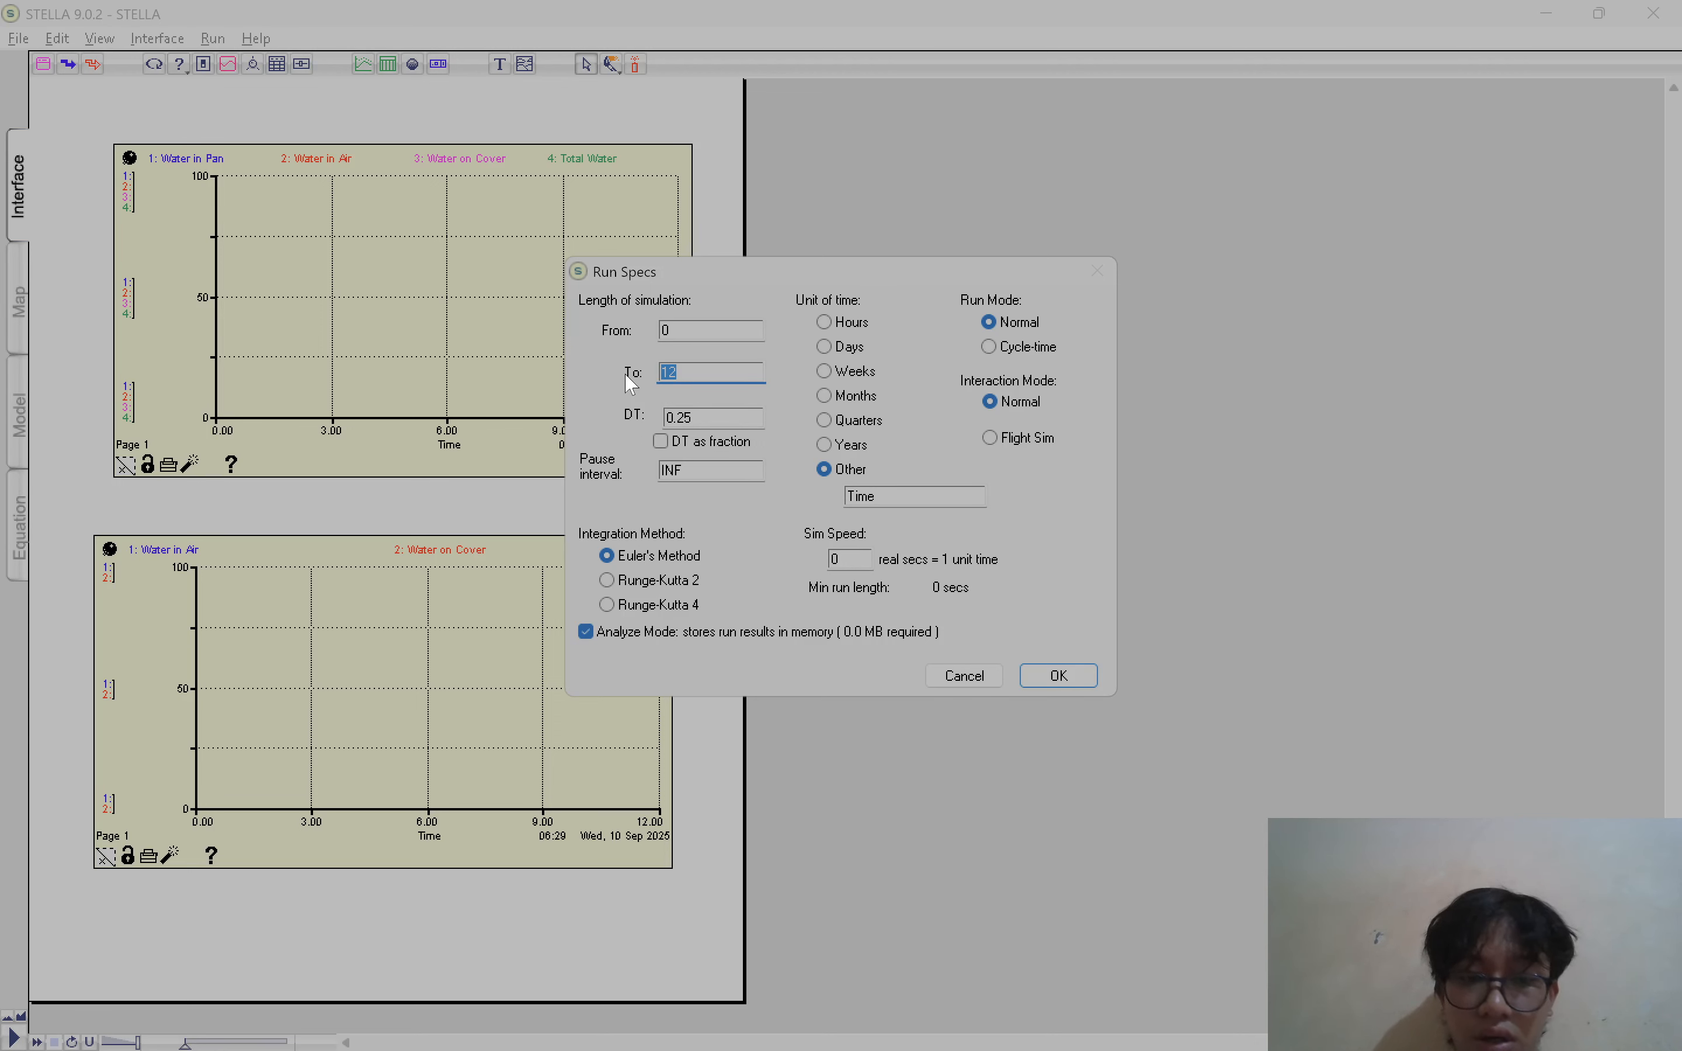
pyautogui.write('20')
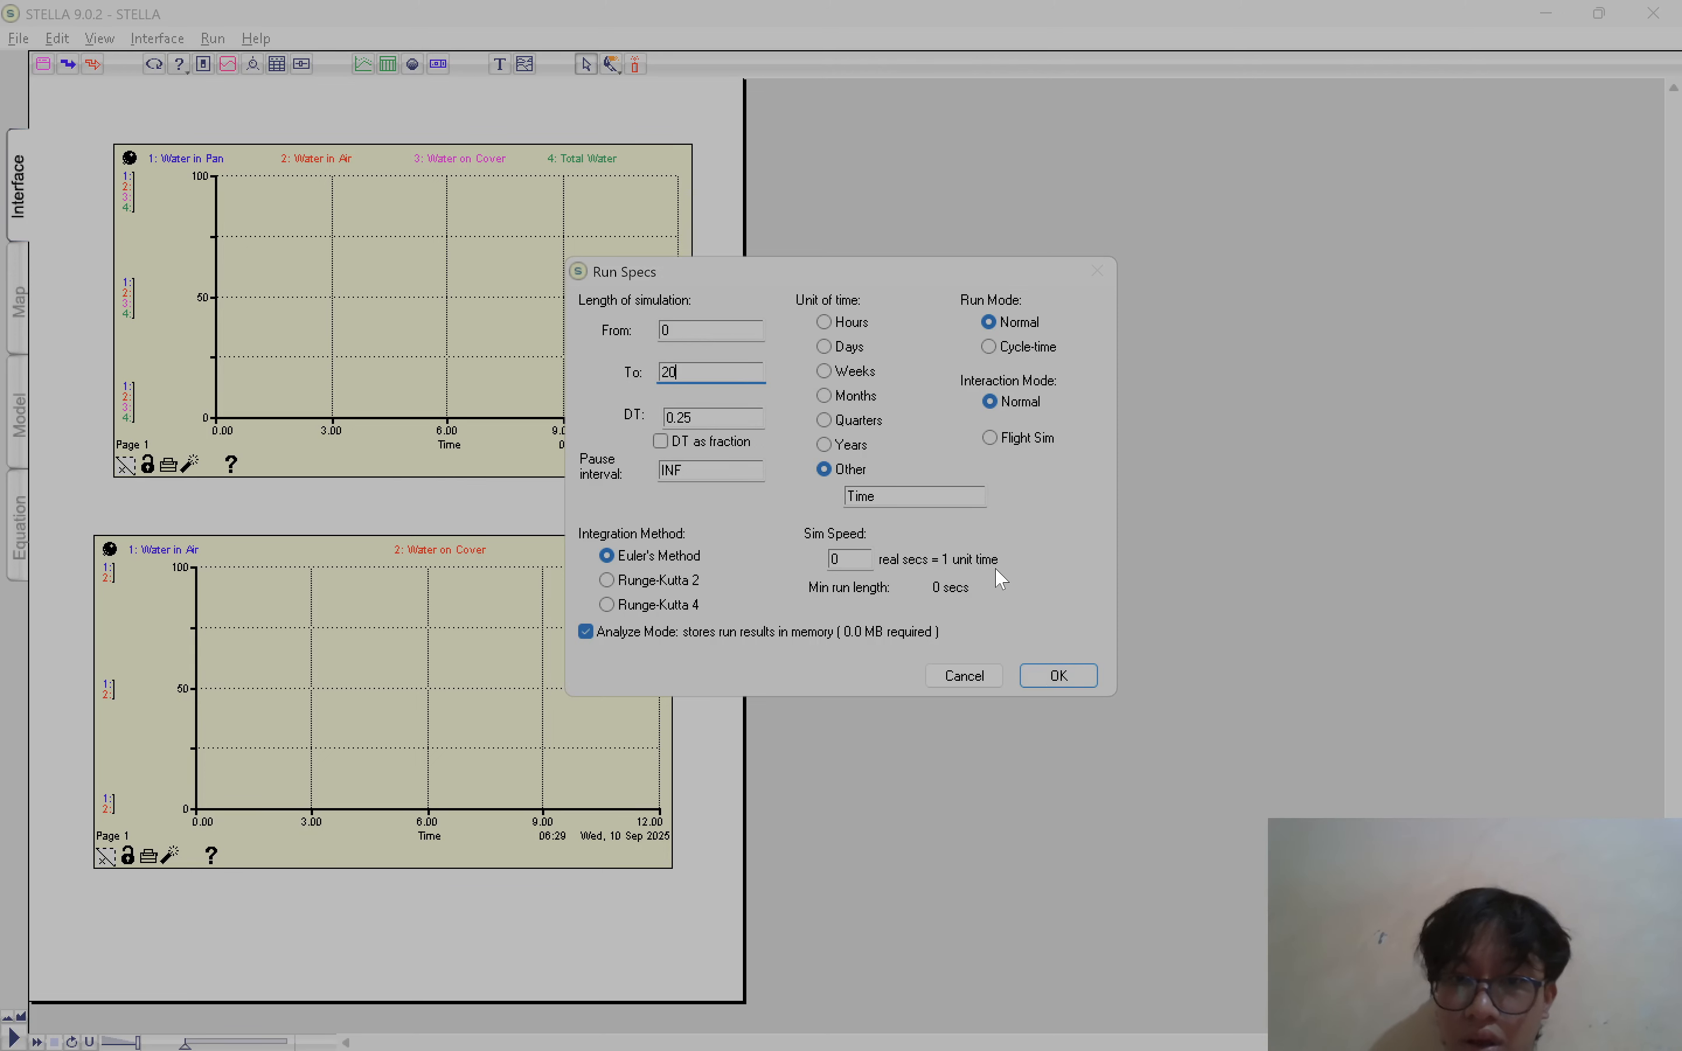
pyautogui.click(1057, 676)
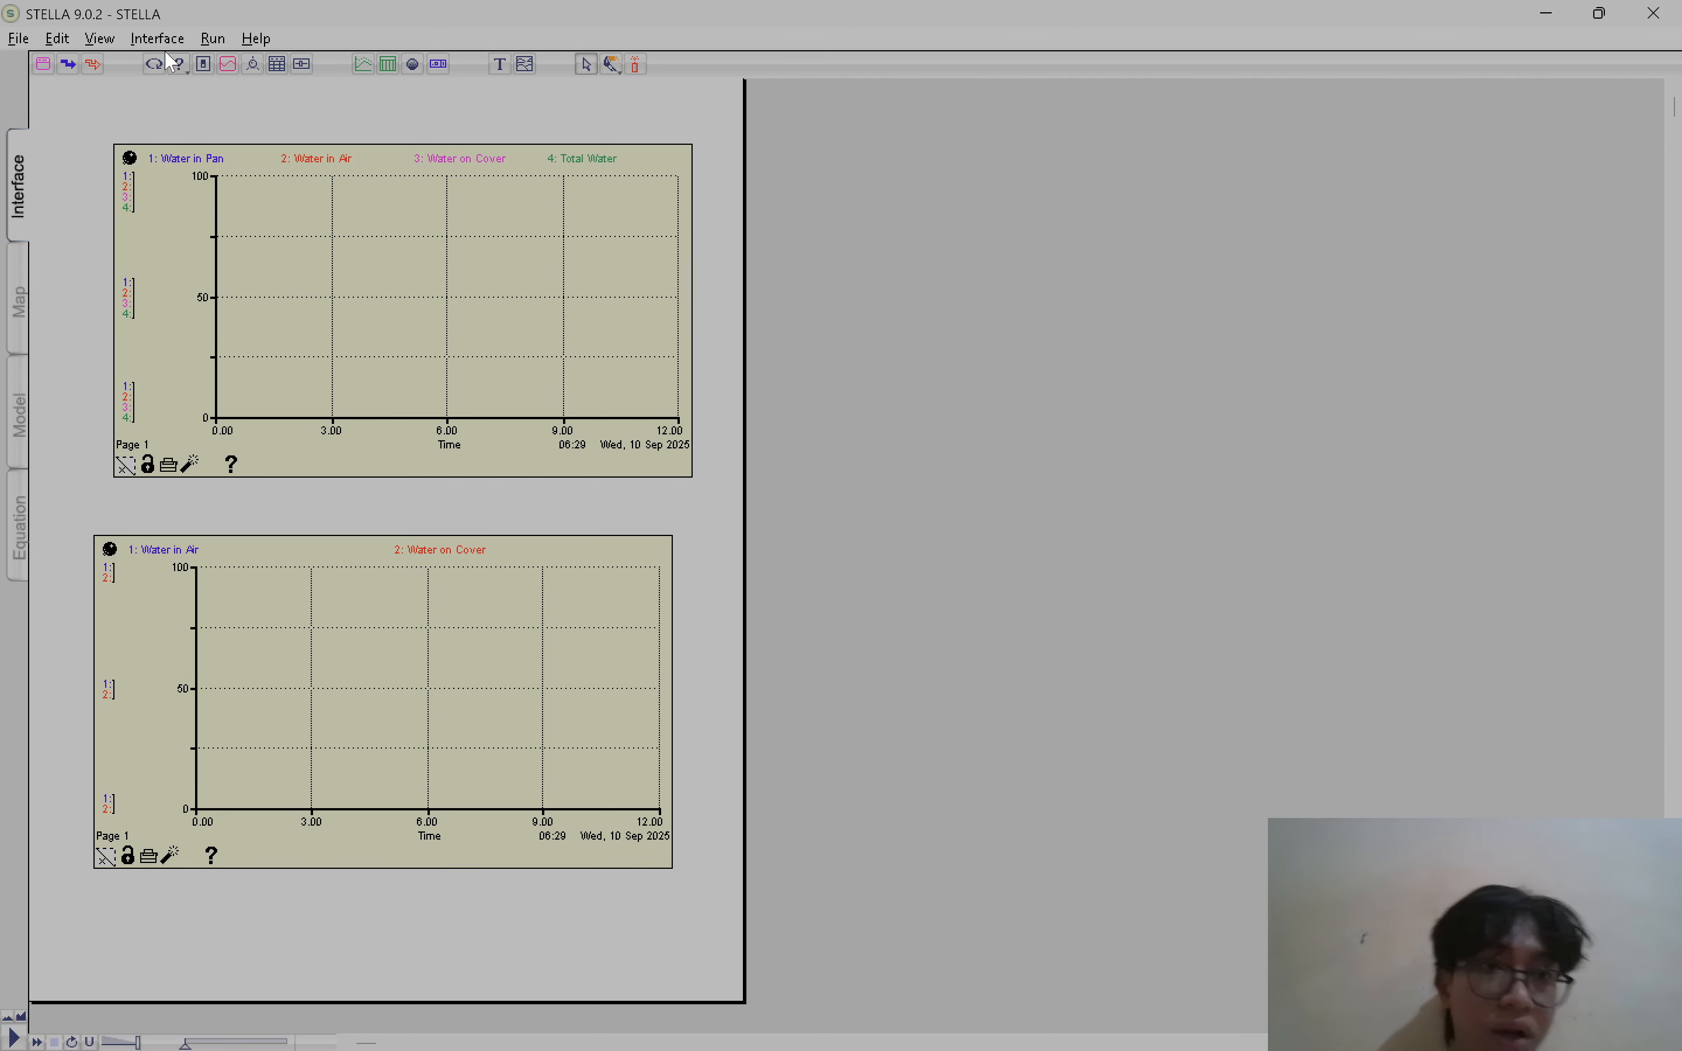
# Set the run specifications' unit of time to Other with the custom name Minute and accept them
pyautogui.click(212, 39)
pyautogui.click(334, 216)
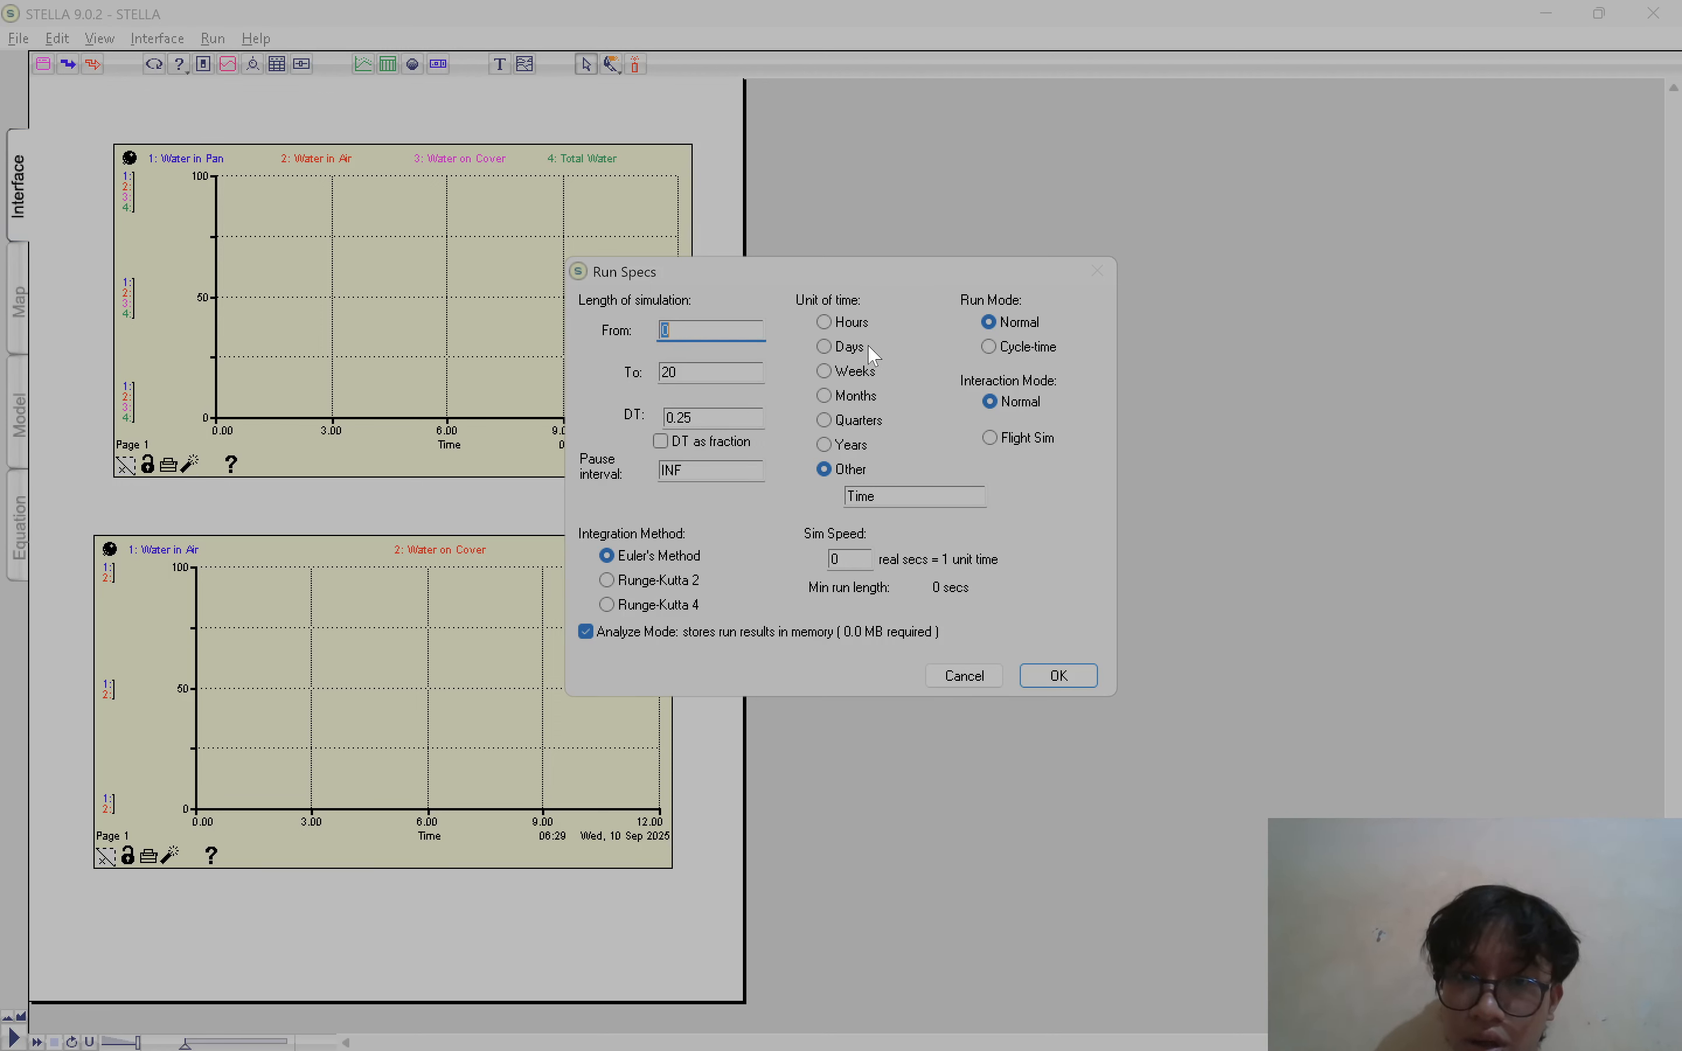
pyautogui.click(850, 322)
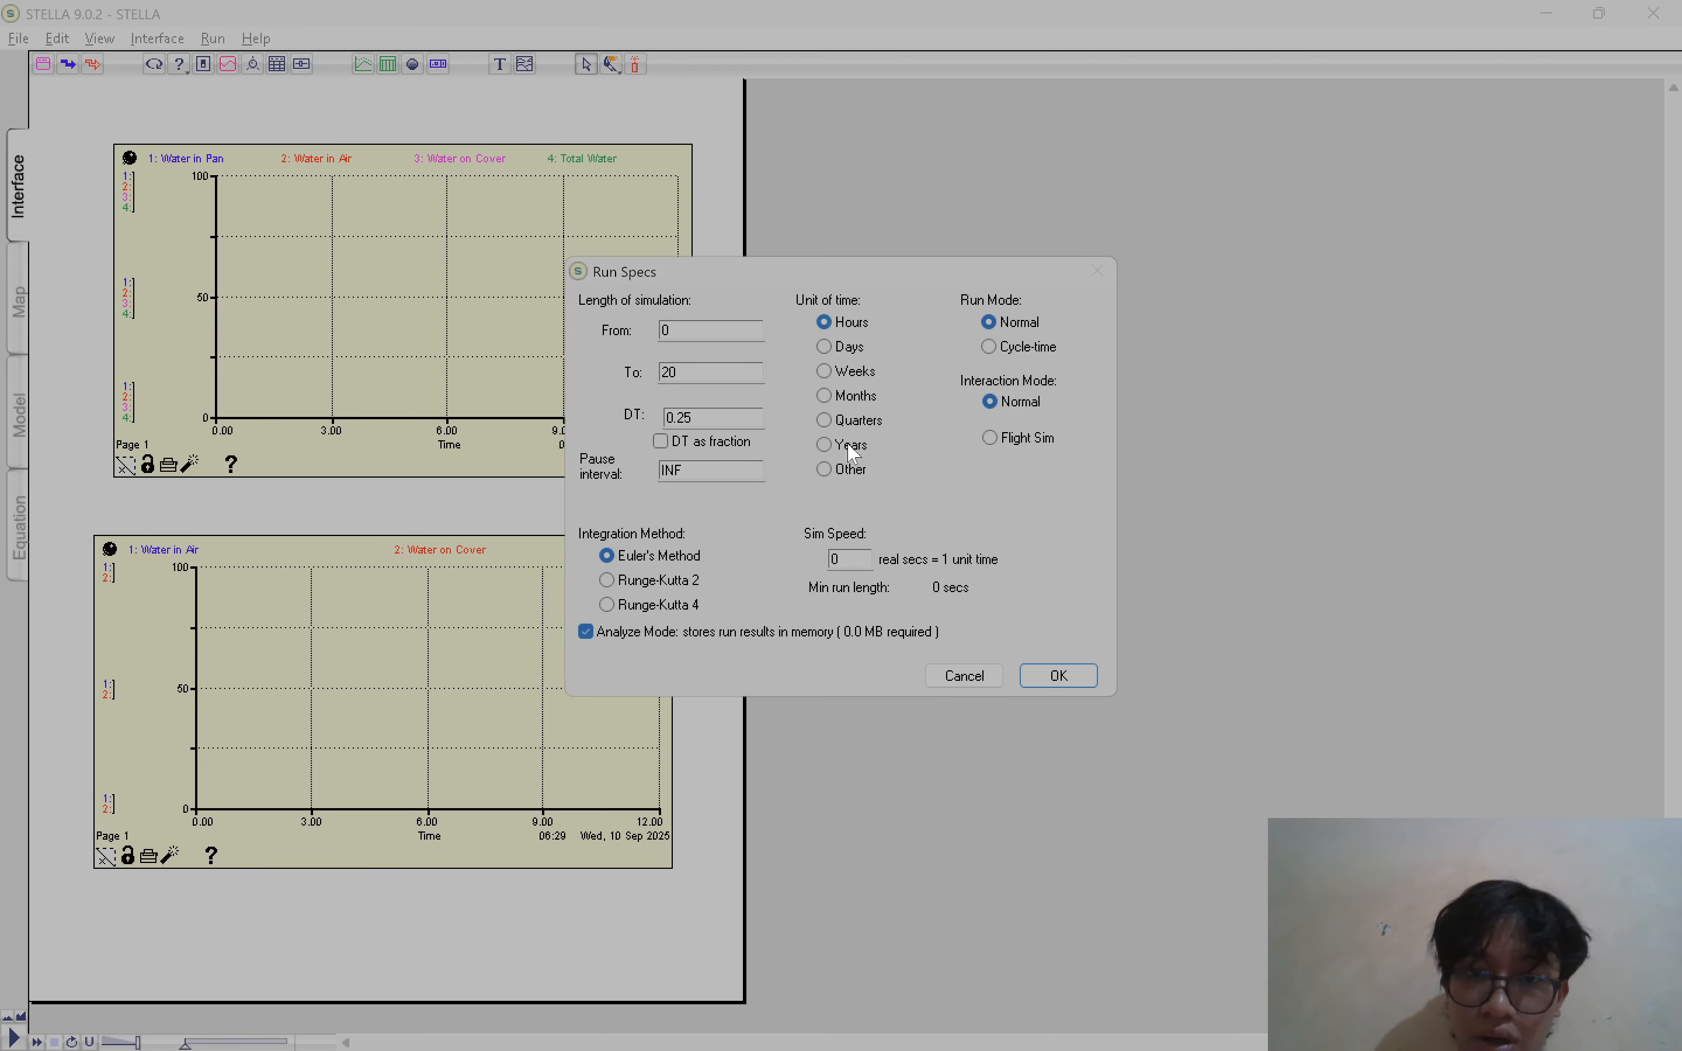
pyautogui.click(849, 470)
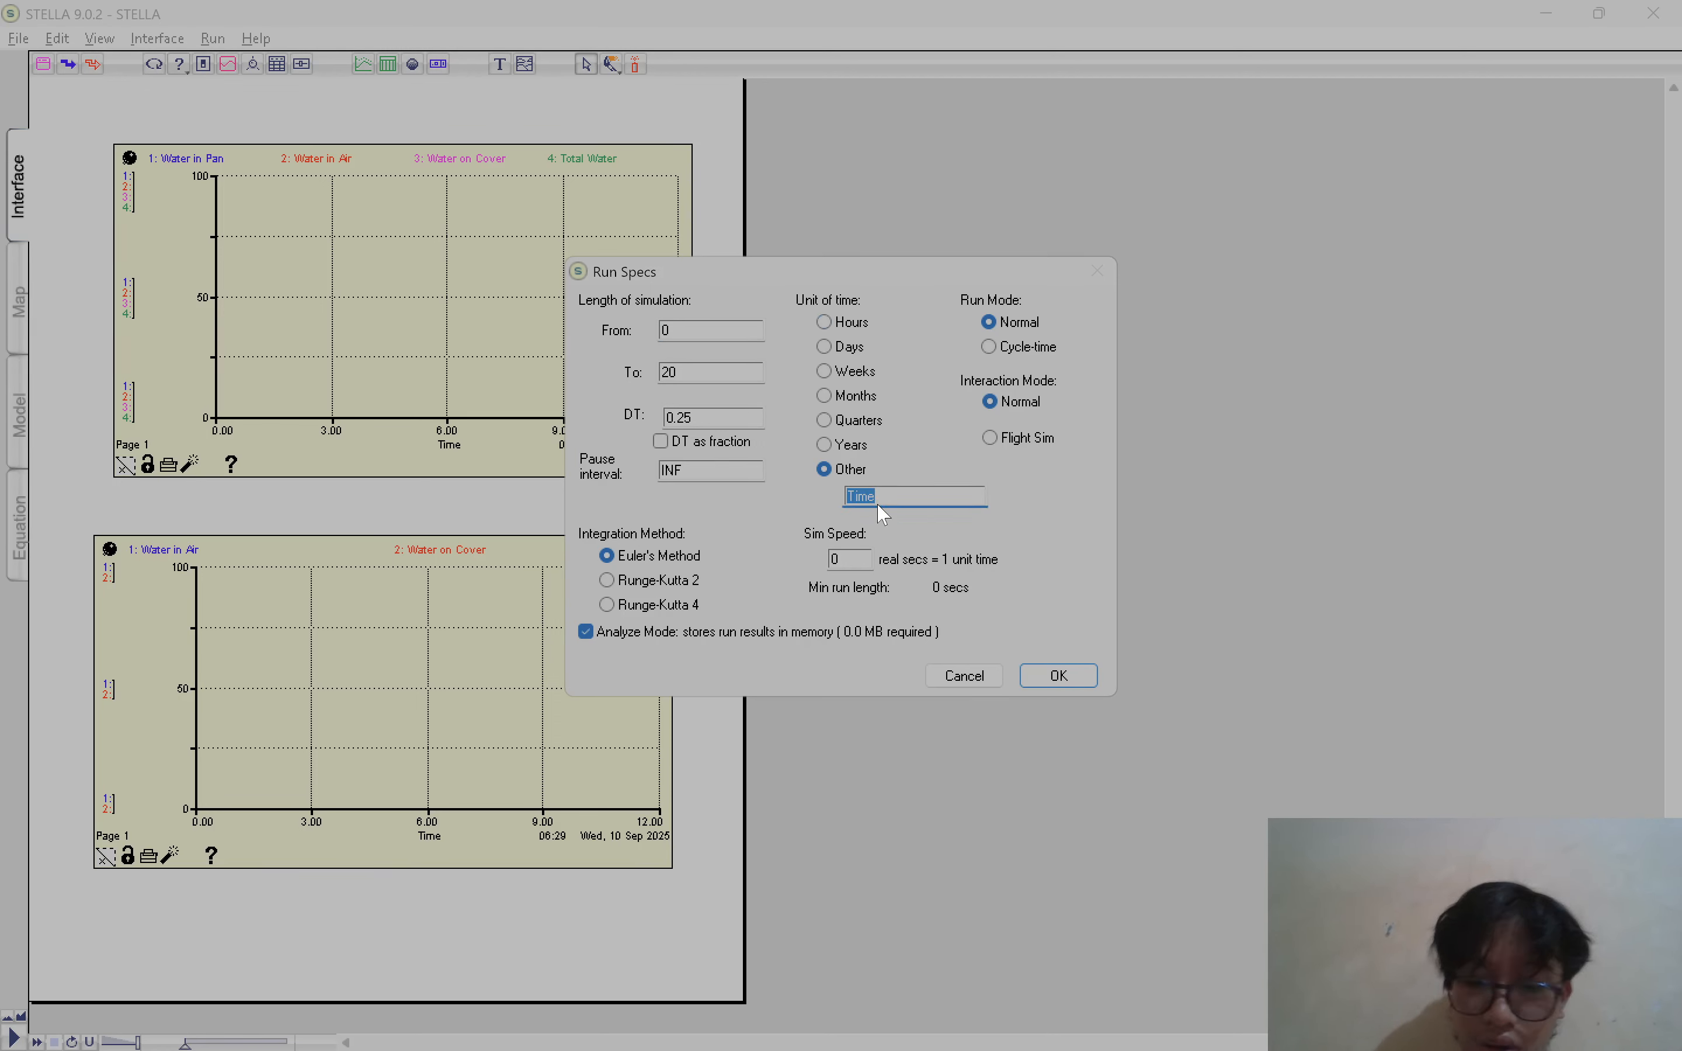
pyautogui.write('Minut')
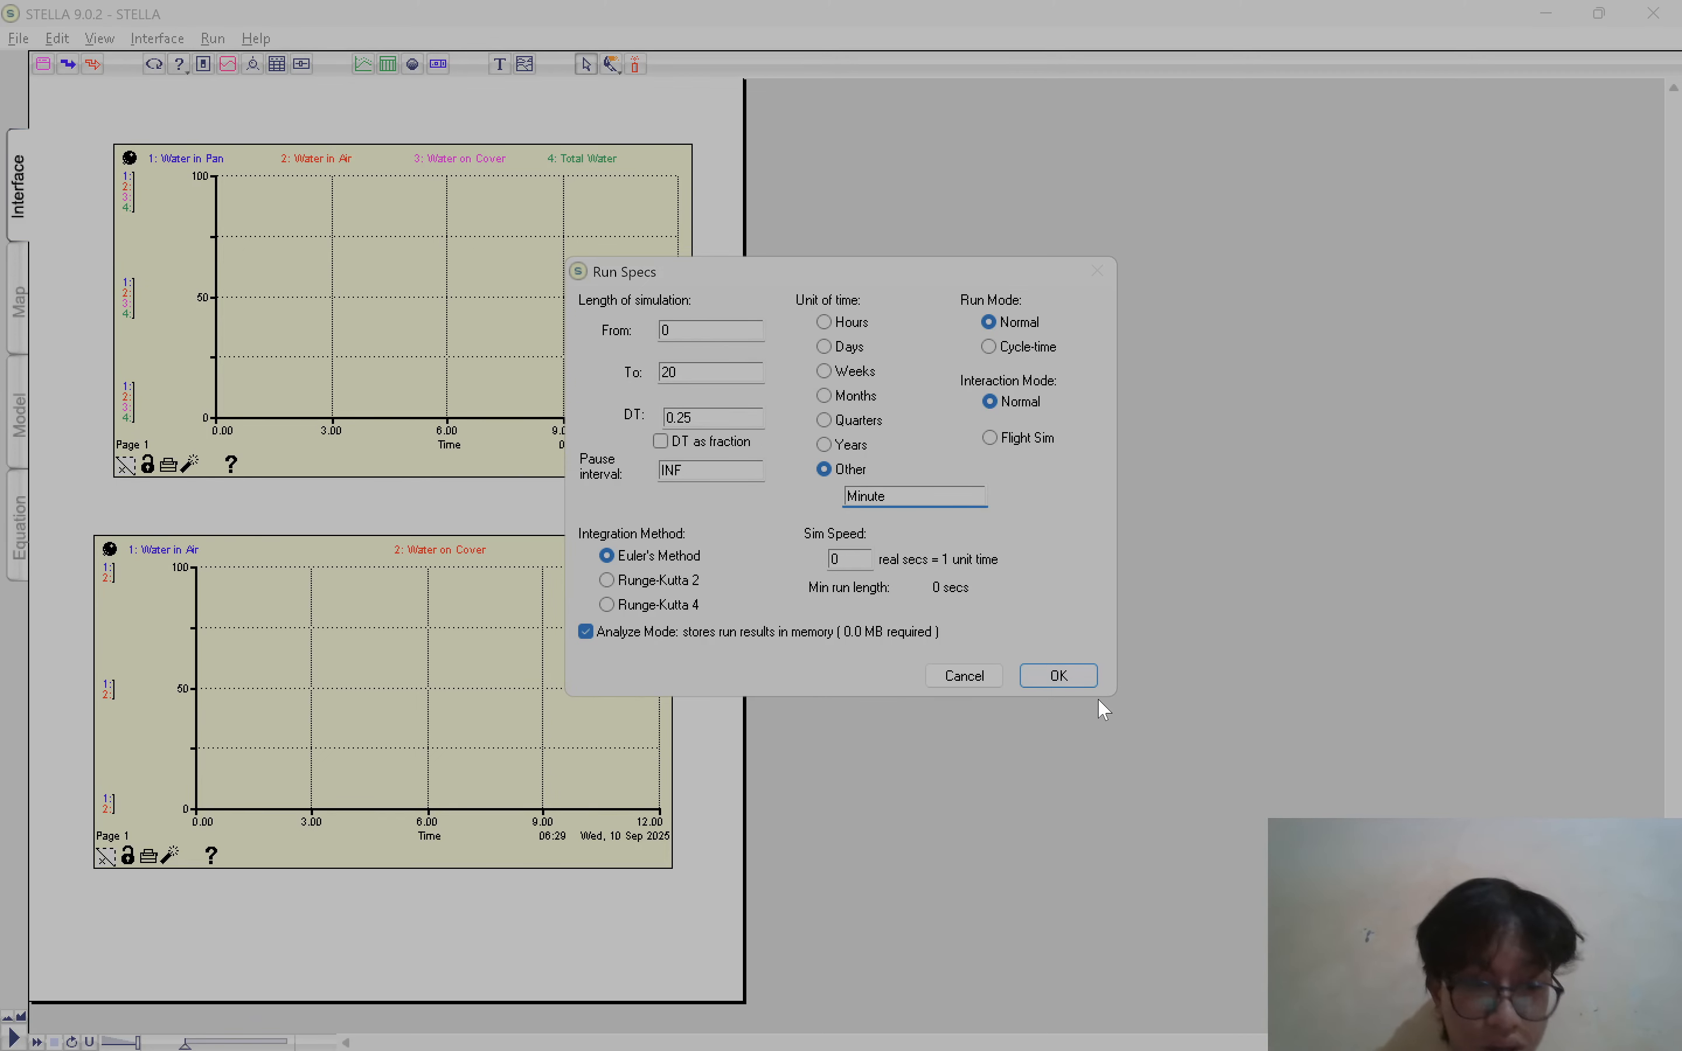
pyautogui.click(1078, 674)
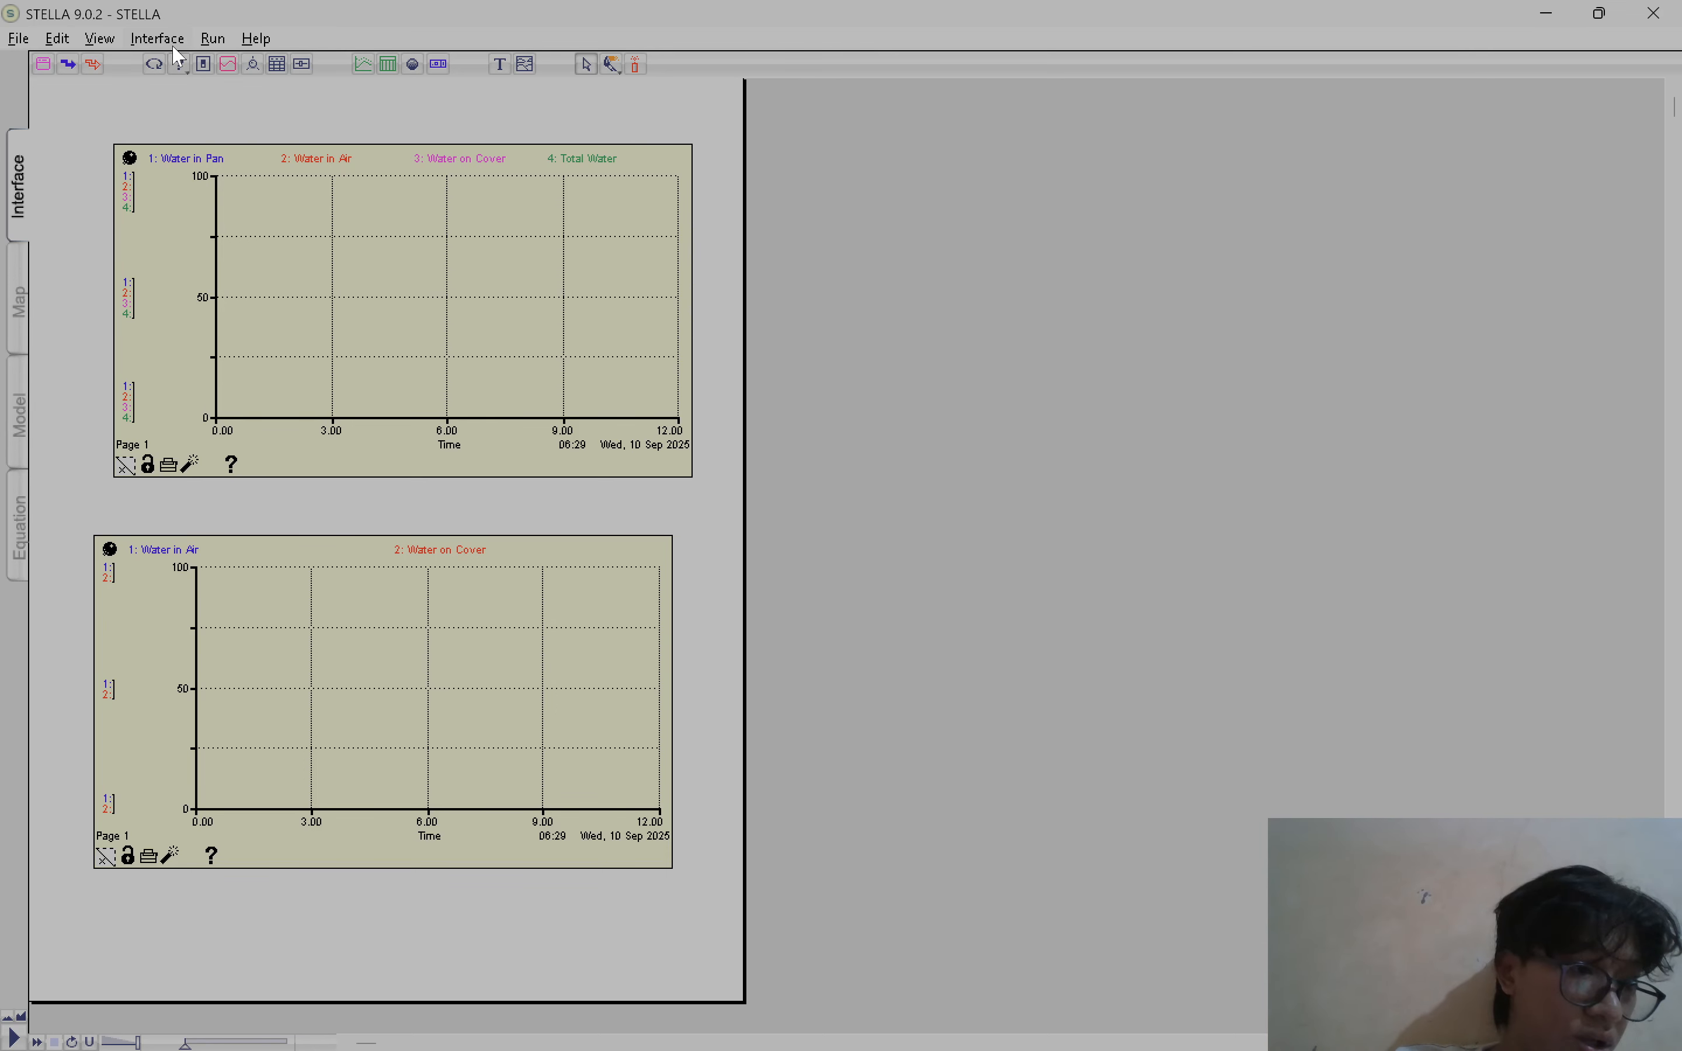
# Accept both graphs' definitions with the display range from 0 to 20, and run the simulation
pyautogui.doubleClick(401, 273)
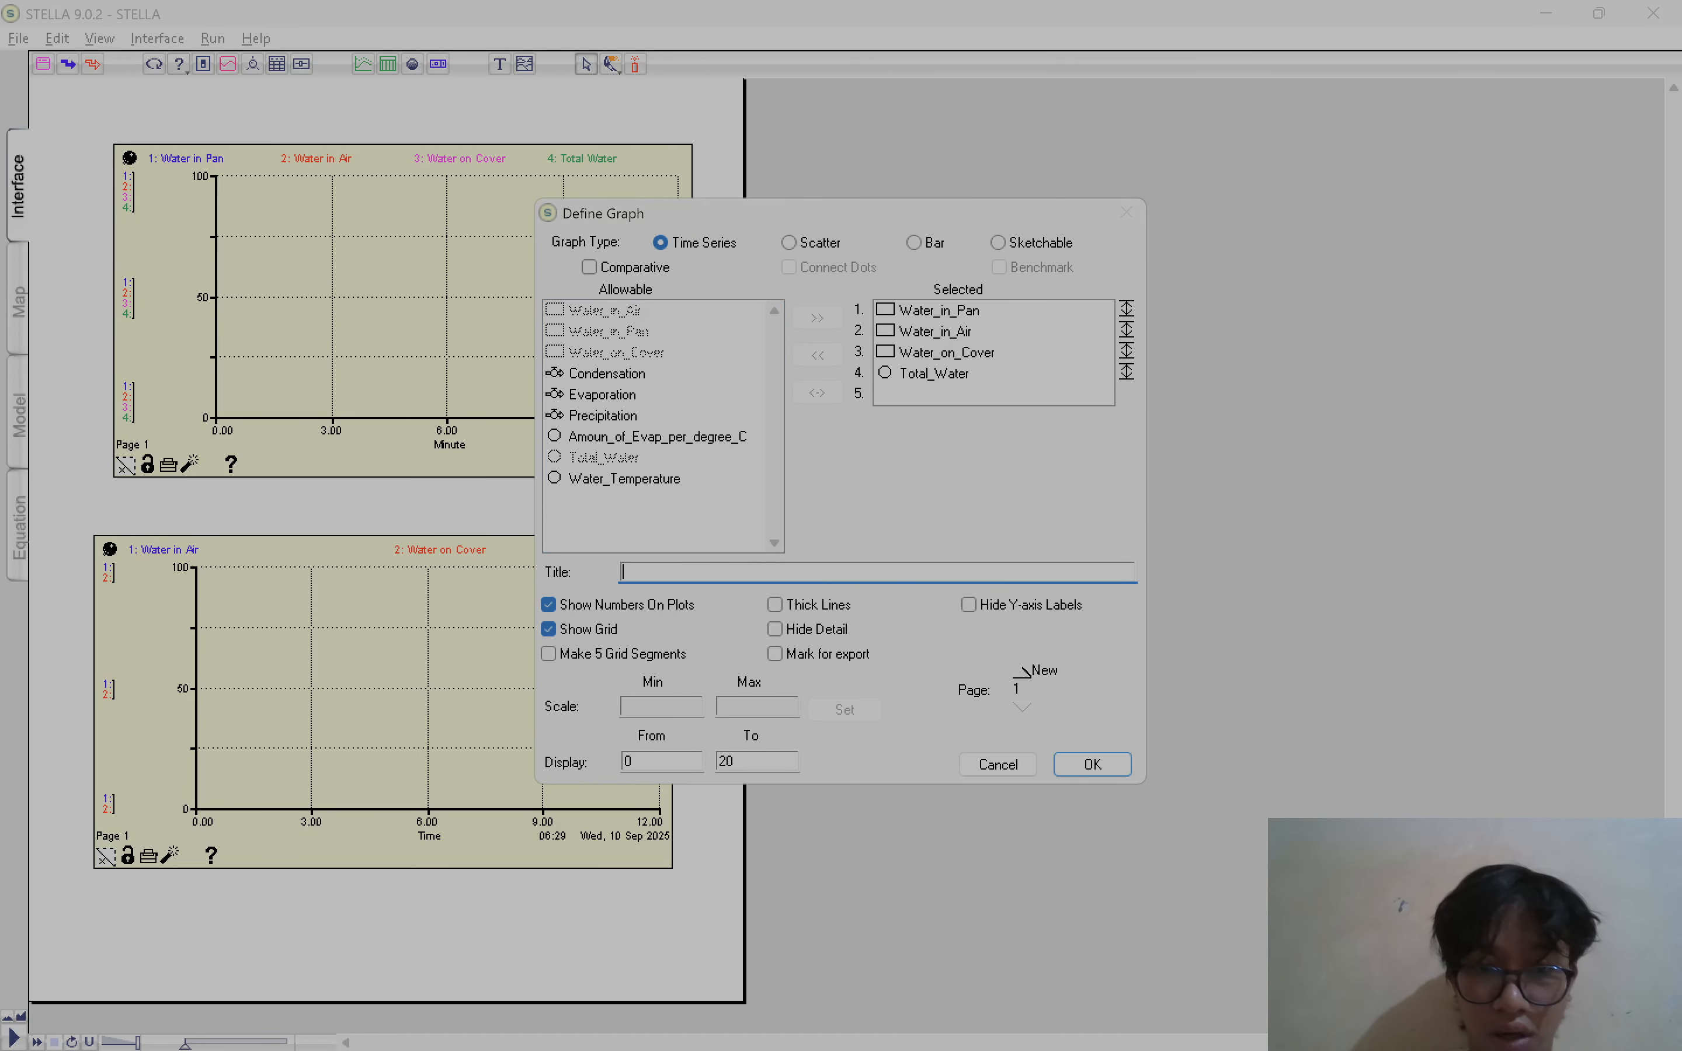
pyautogui.click(1092, 764)
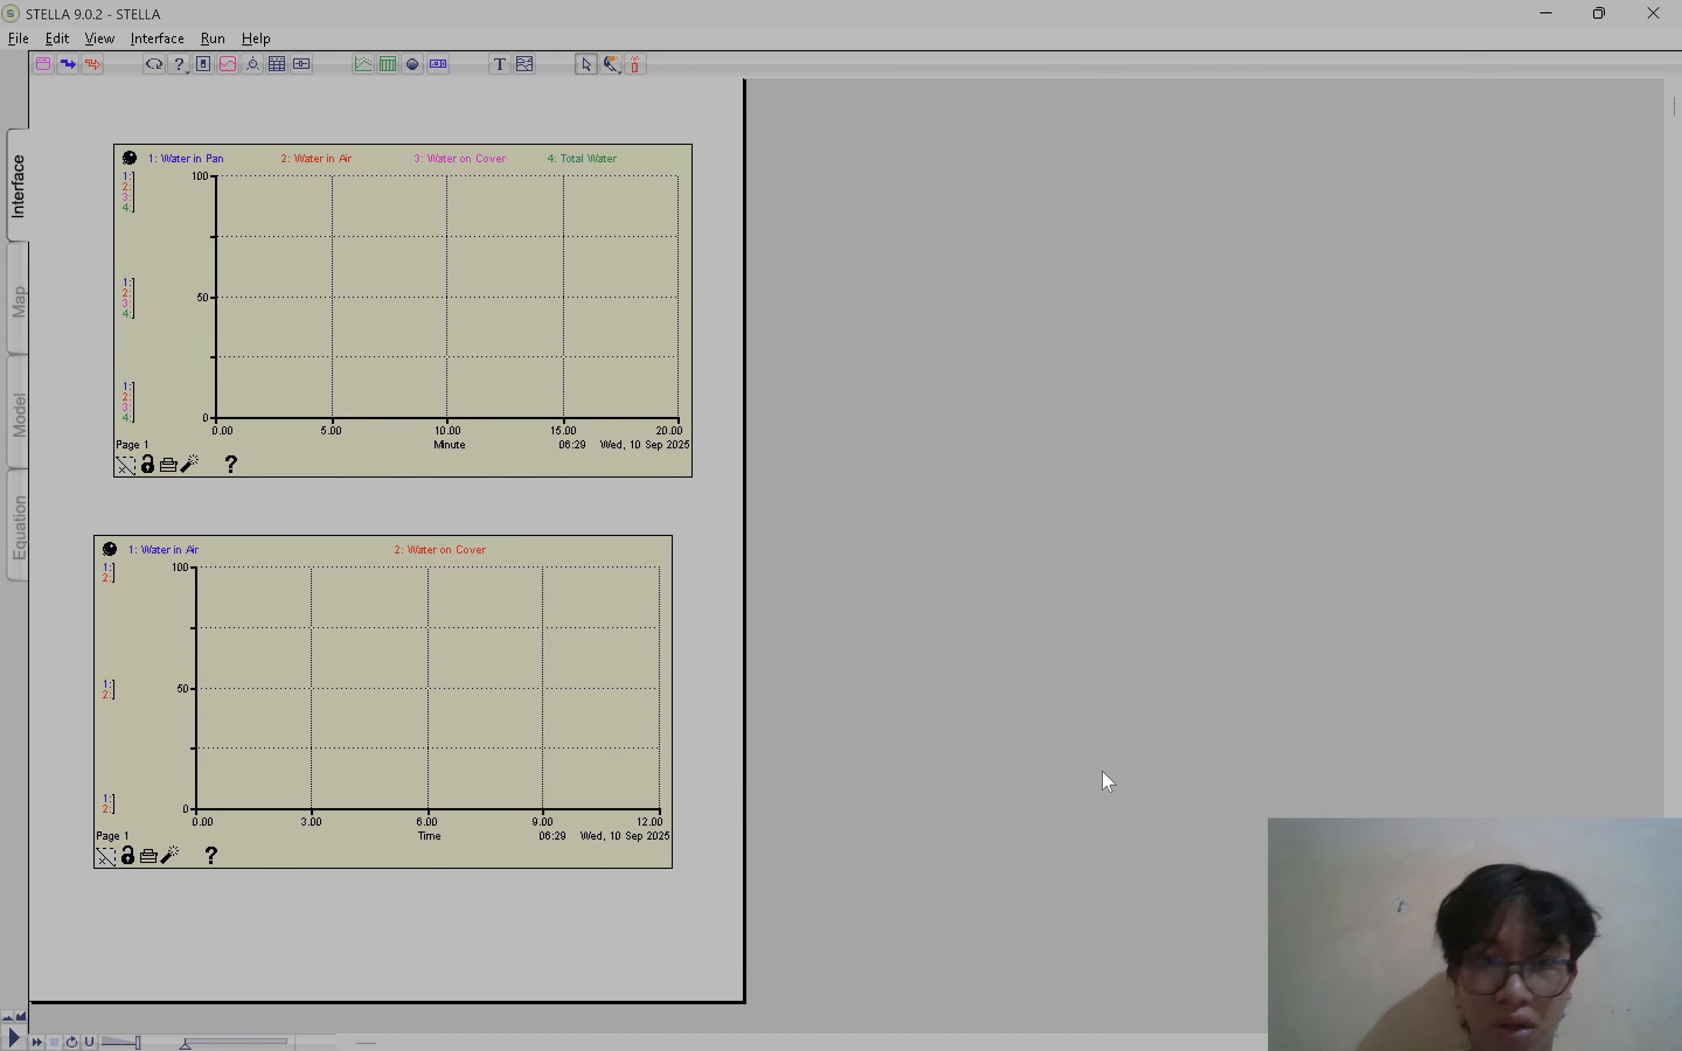
pyautogui.doubleClick(551, 625)
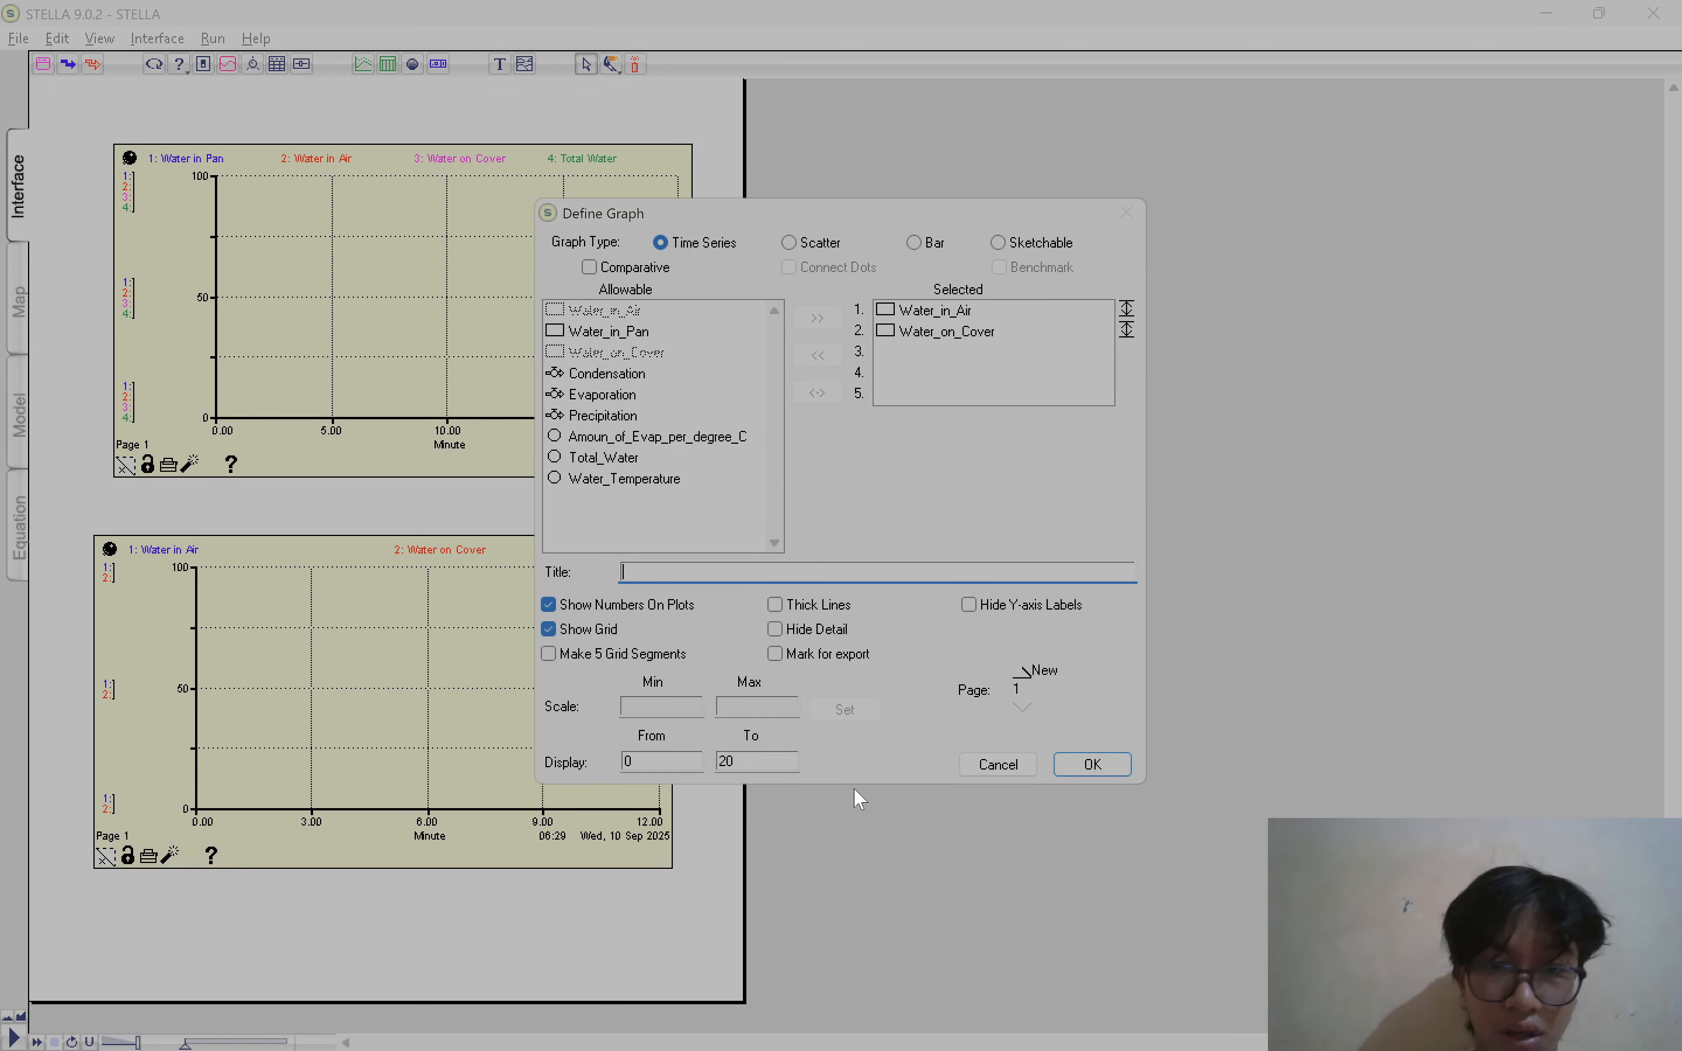
pyautogui.click(1085, 764)
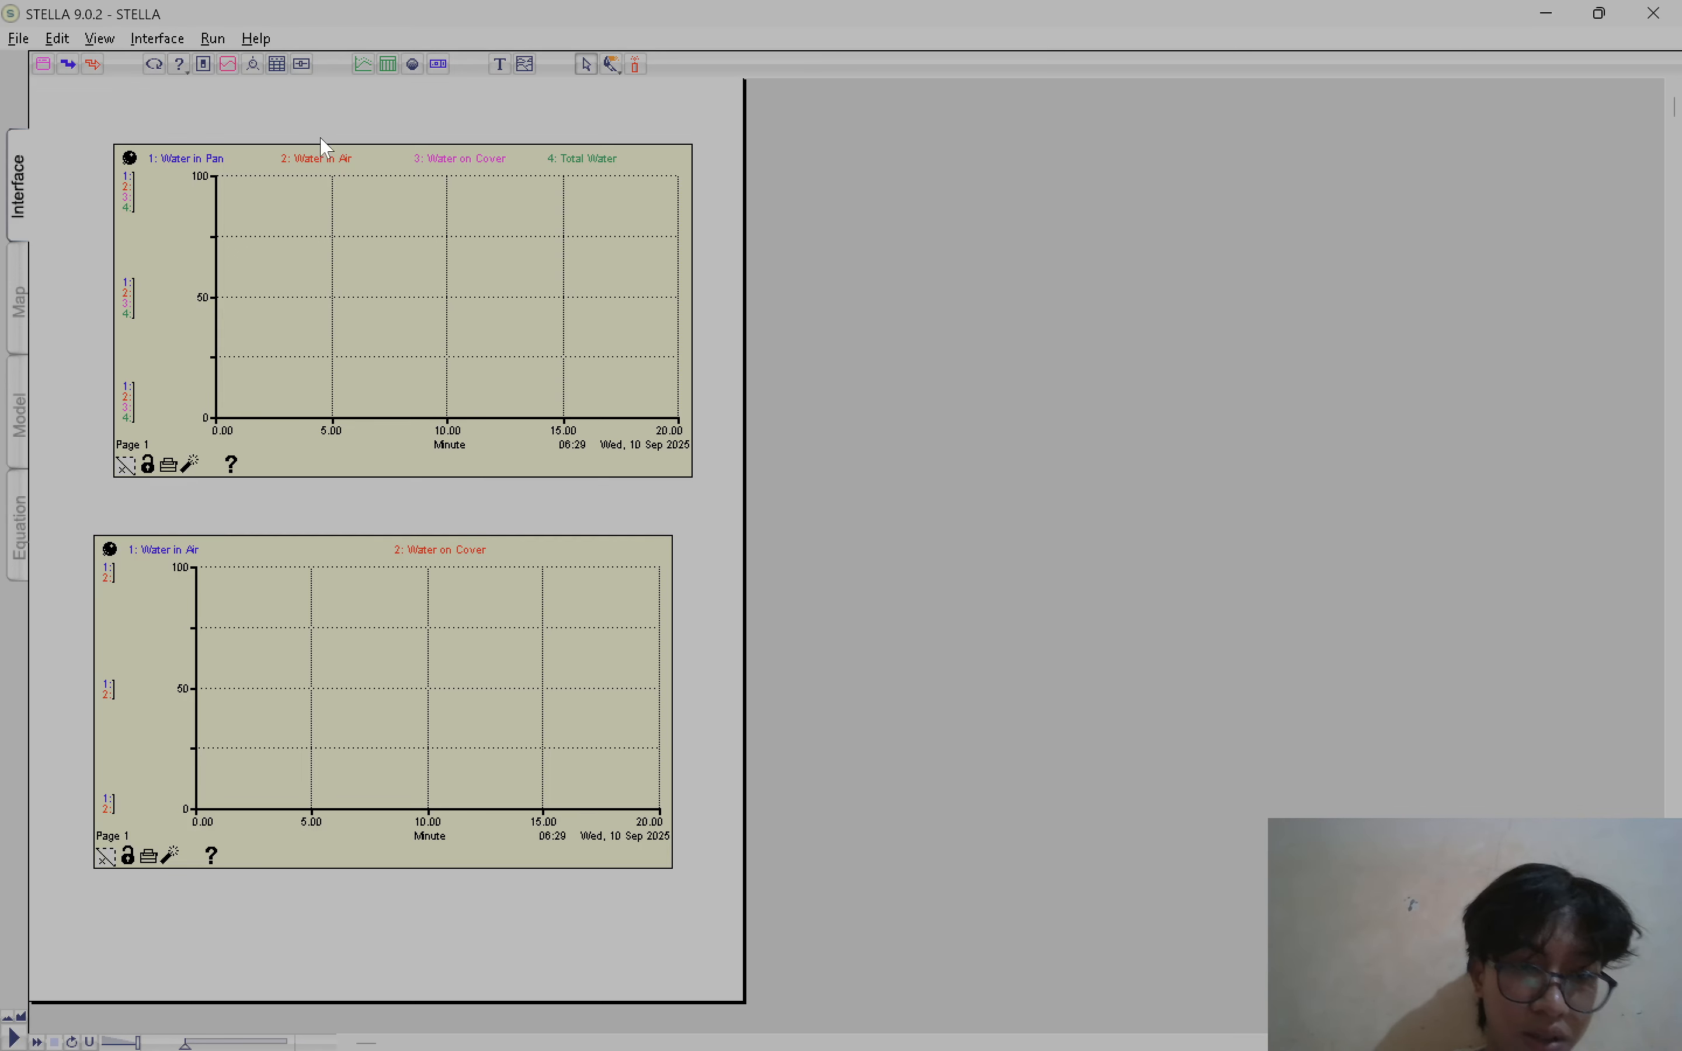
pyautogui.click(211, 39)
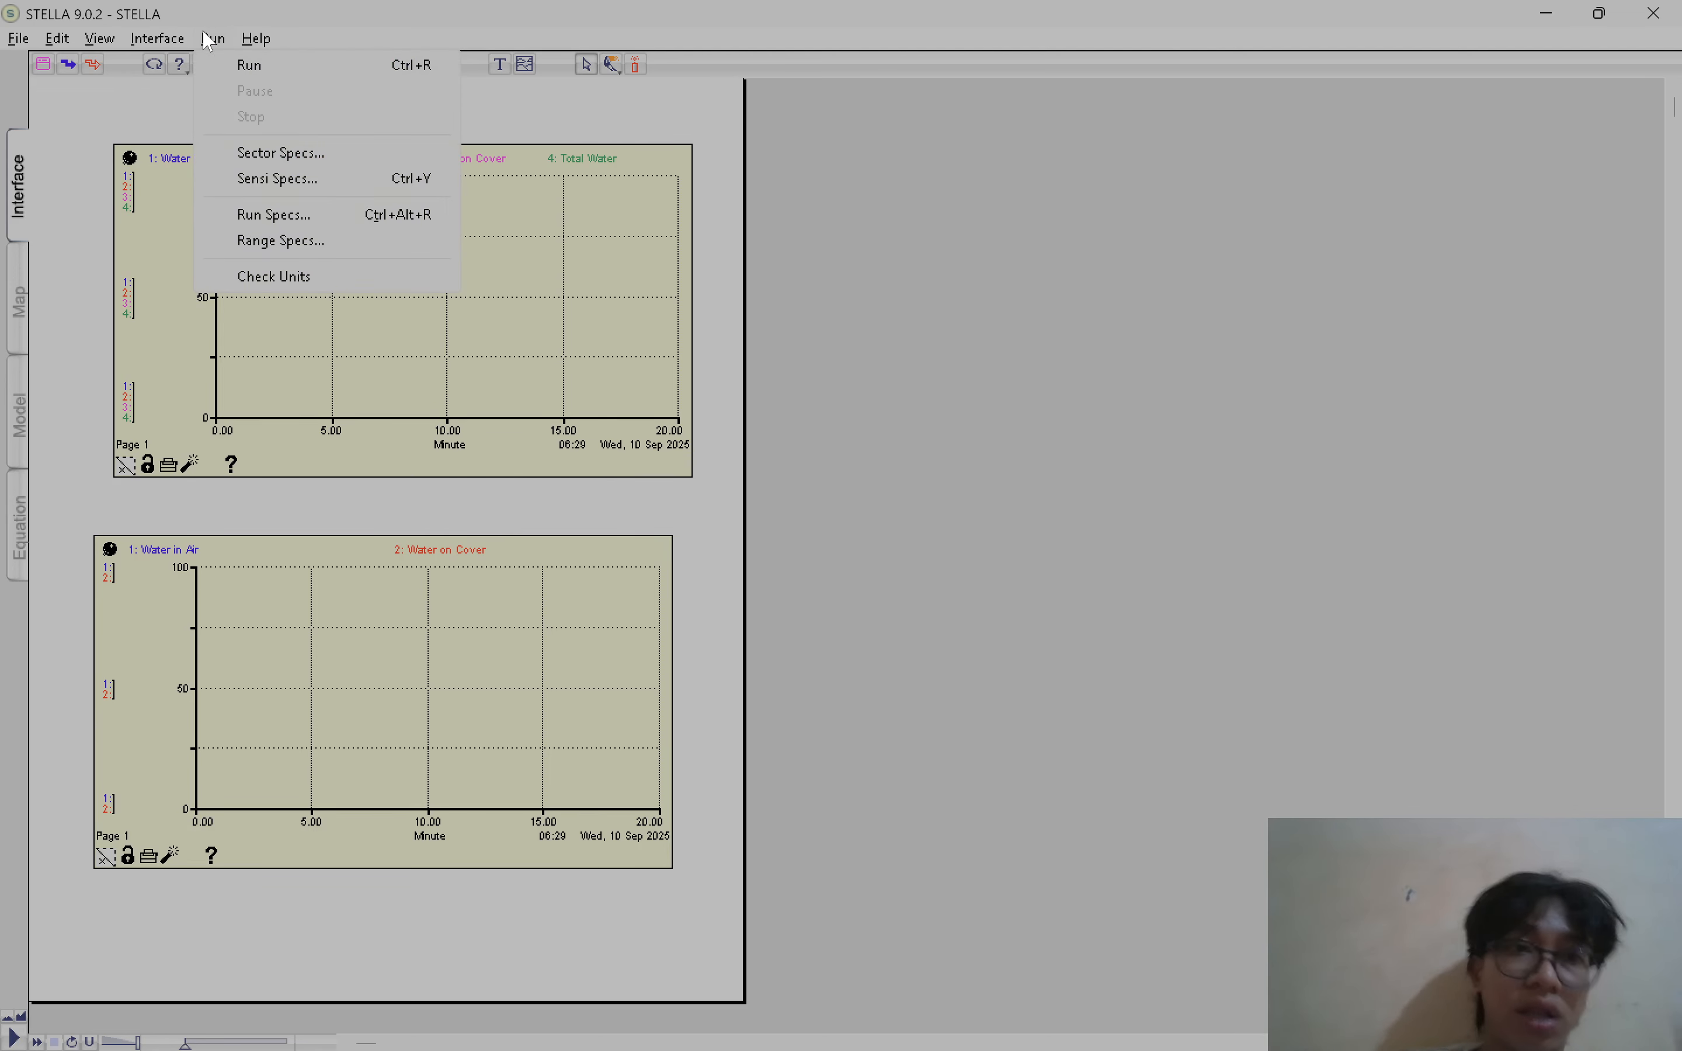
pyautogui.click(269, 72)
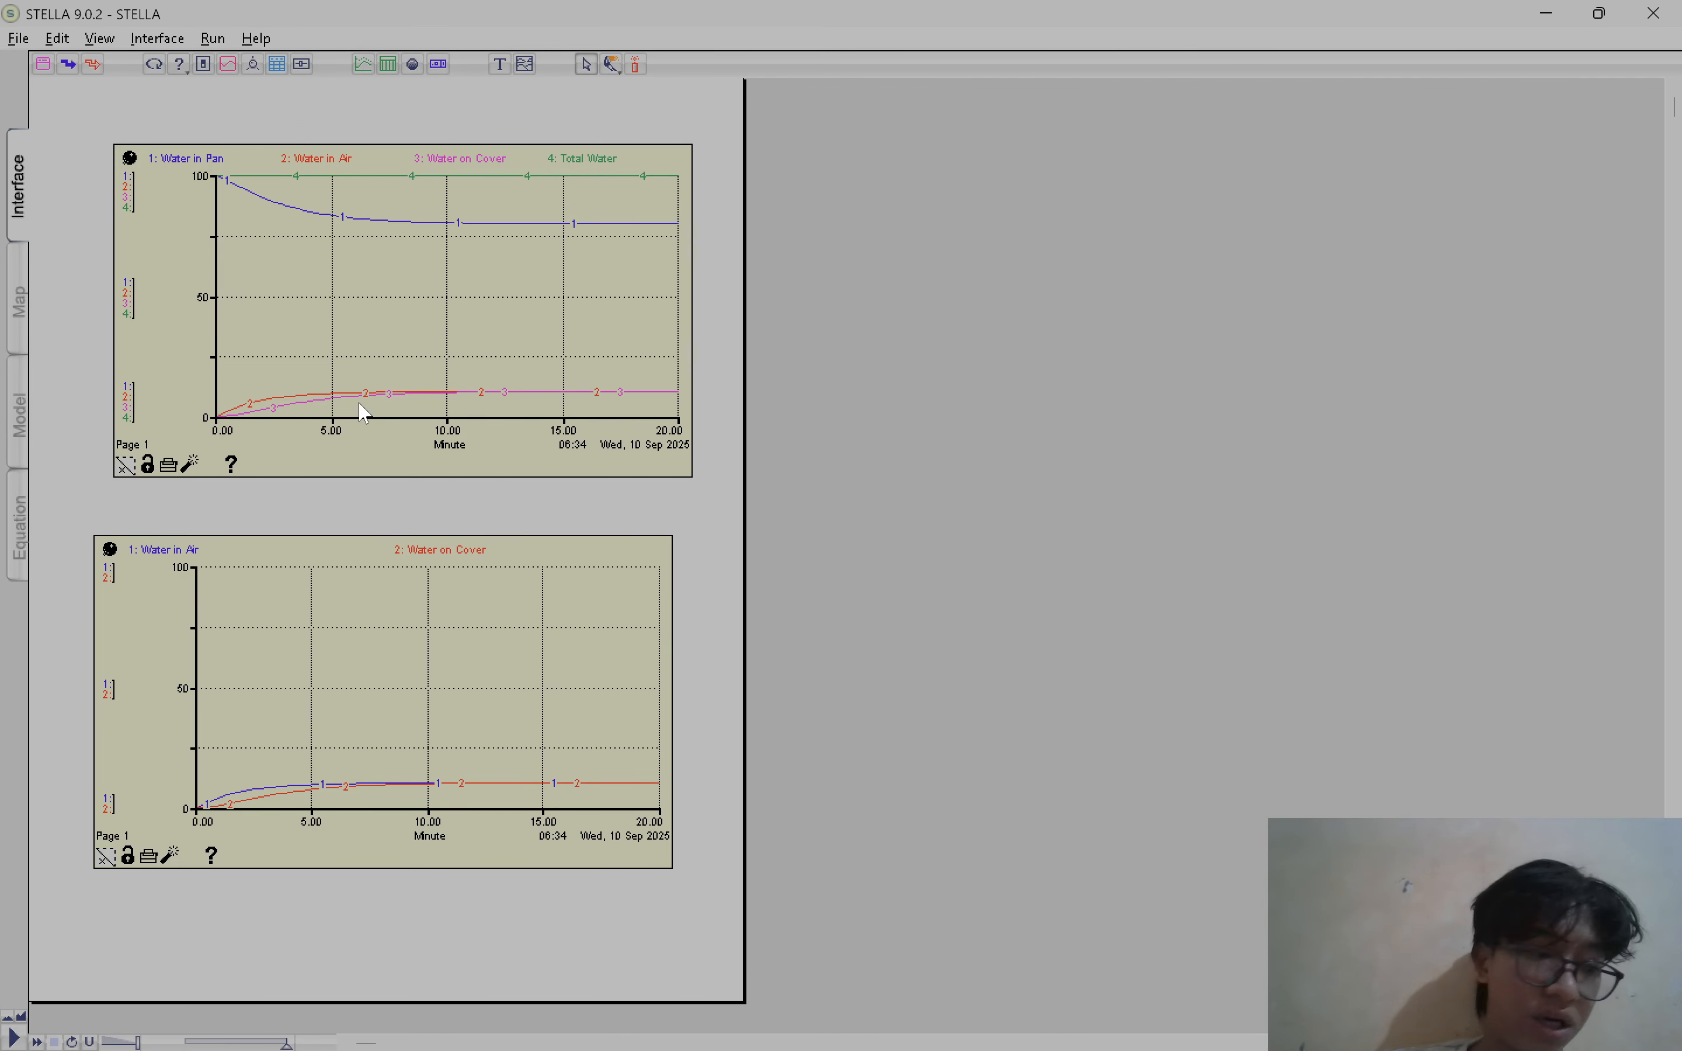
# Enable Thick Lines in the definitions of both the upper and lower graphs and accept them
pyautogui.doubleClick(414, 270)
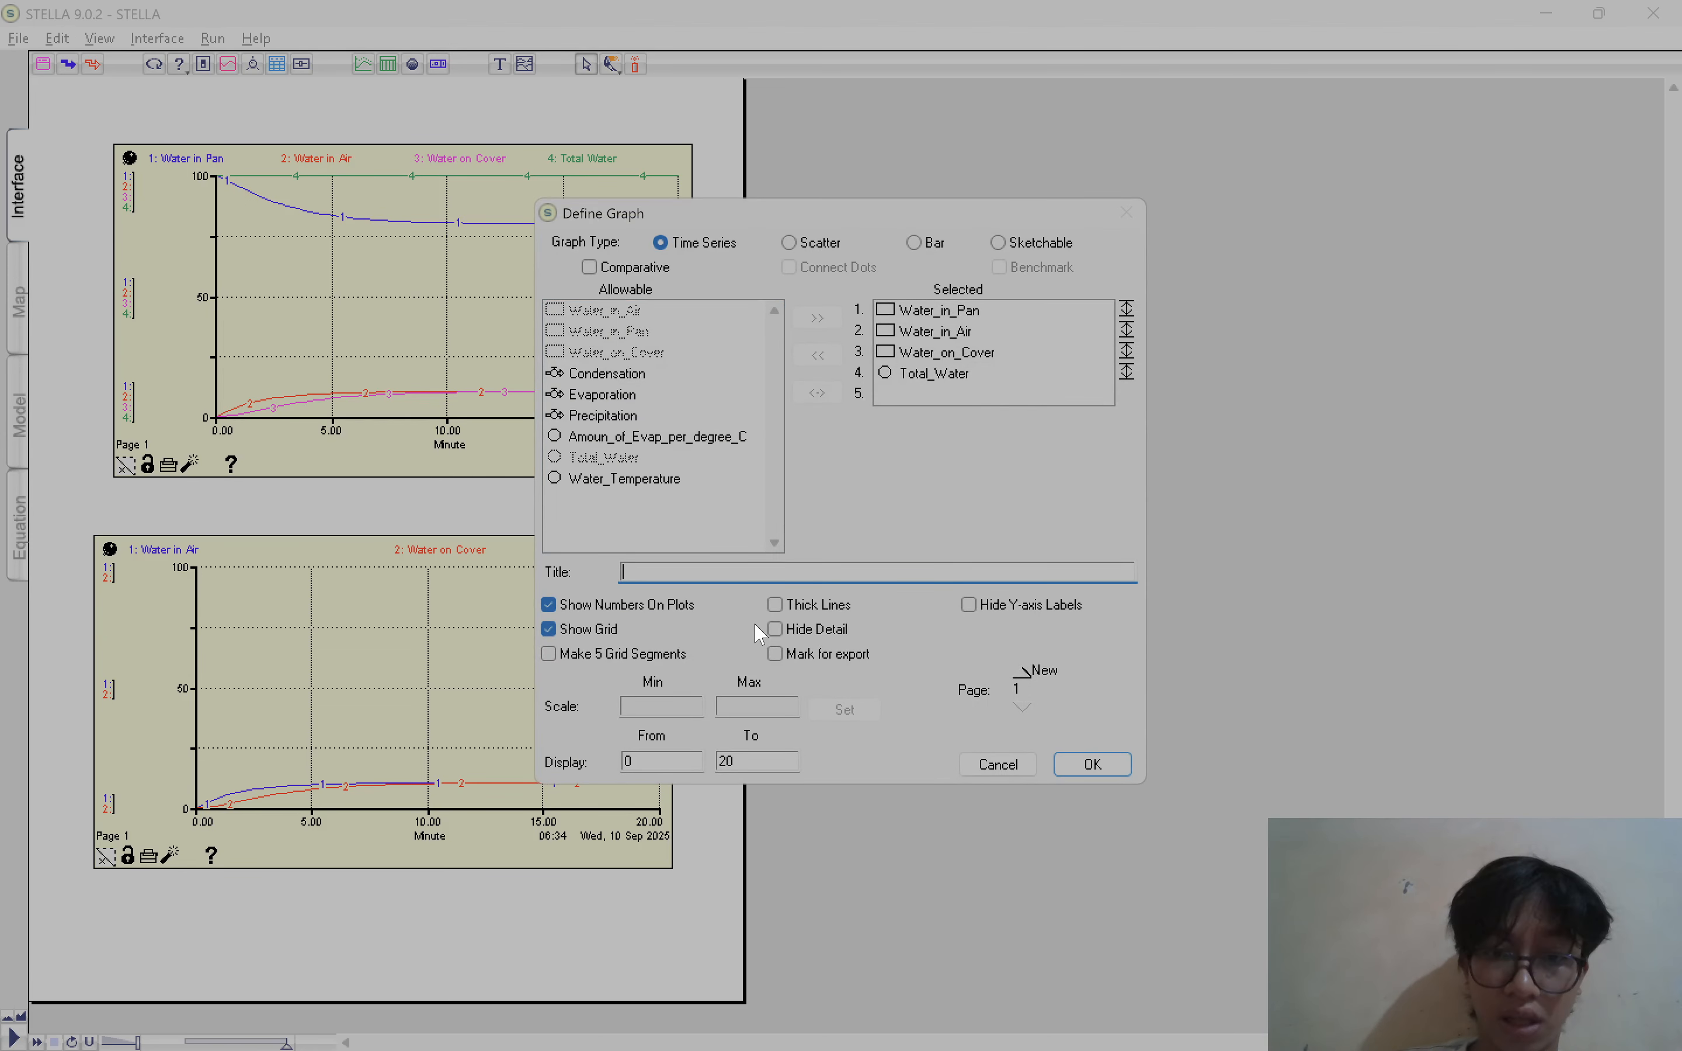
pyautogui.click(778, 607)
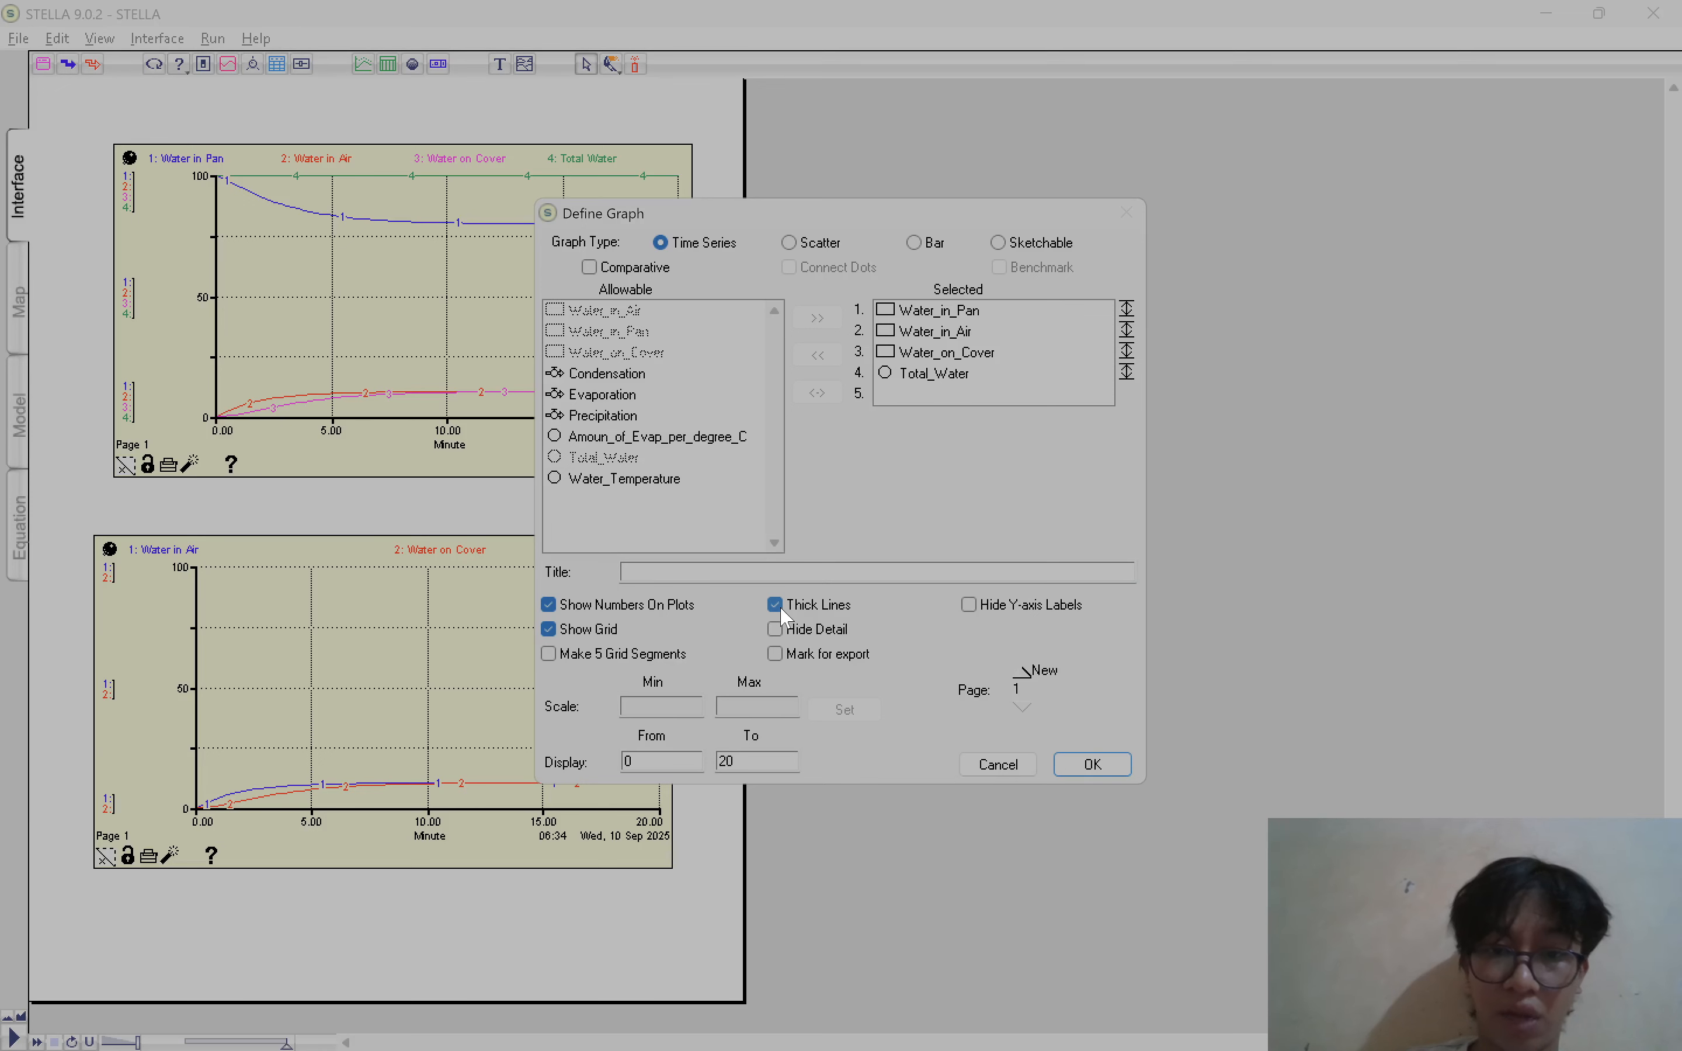
pyautogui.click(1113, 774)
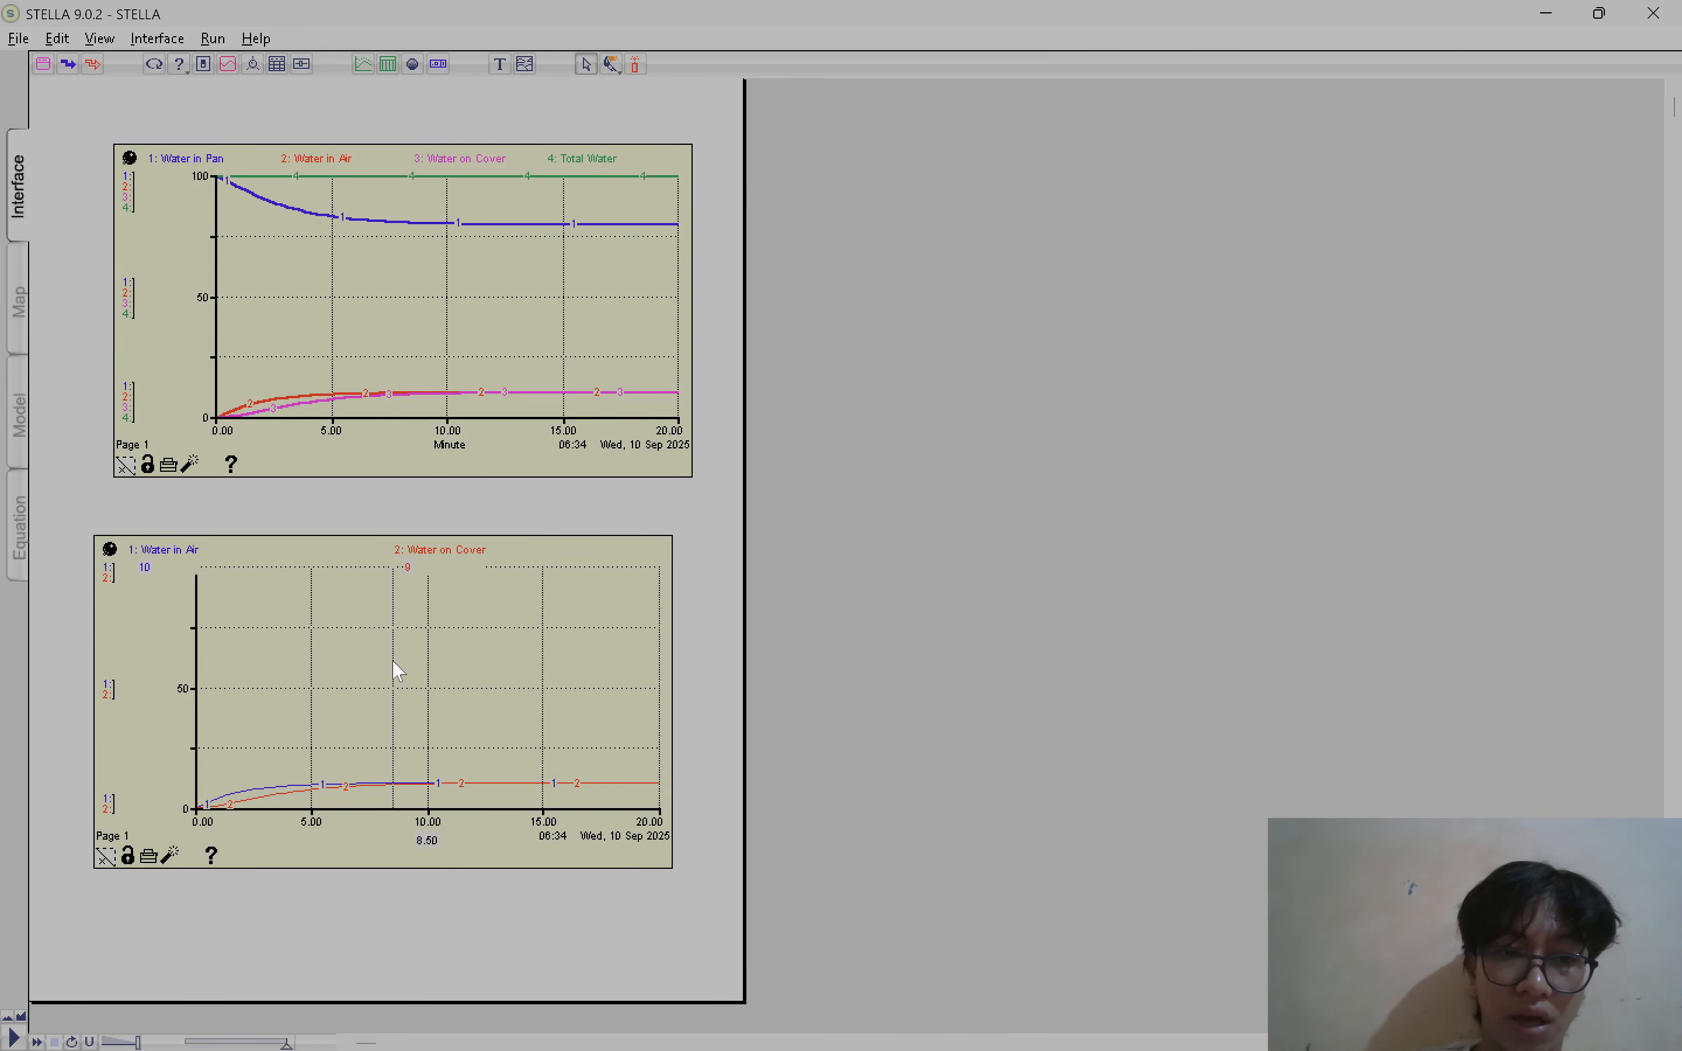
pyautogui.doubleClick(395, 672)
pyautogui.click(776, 605)
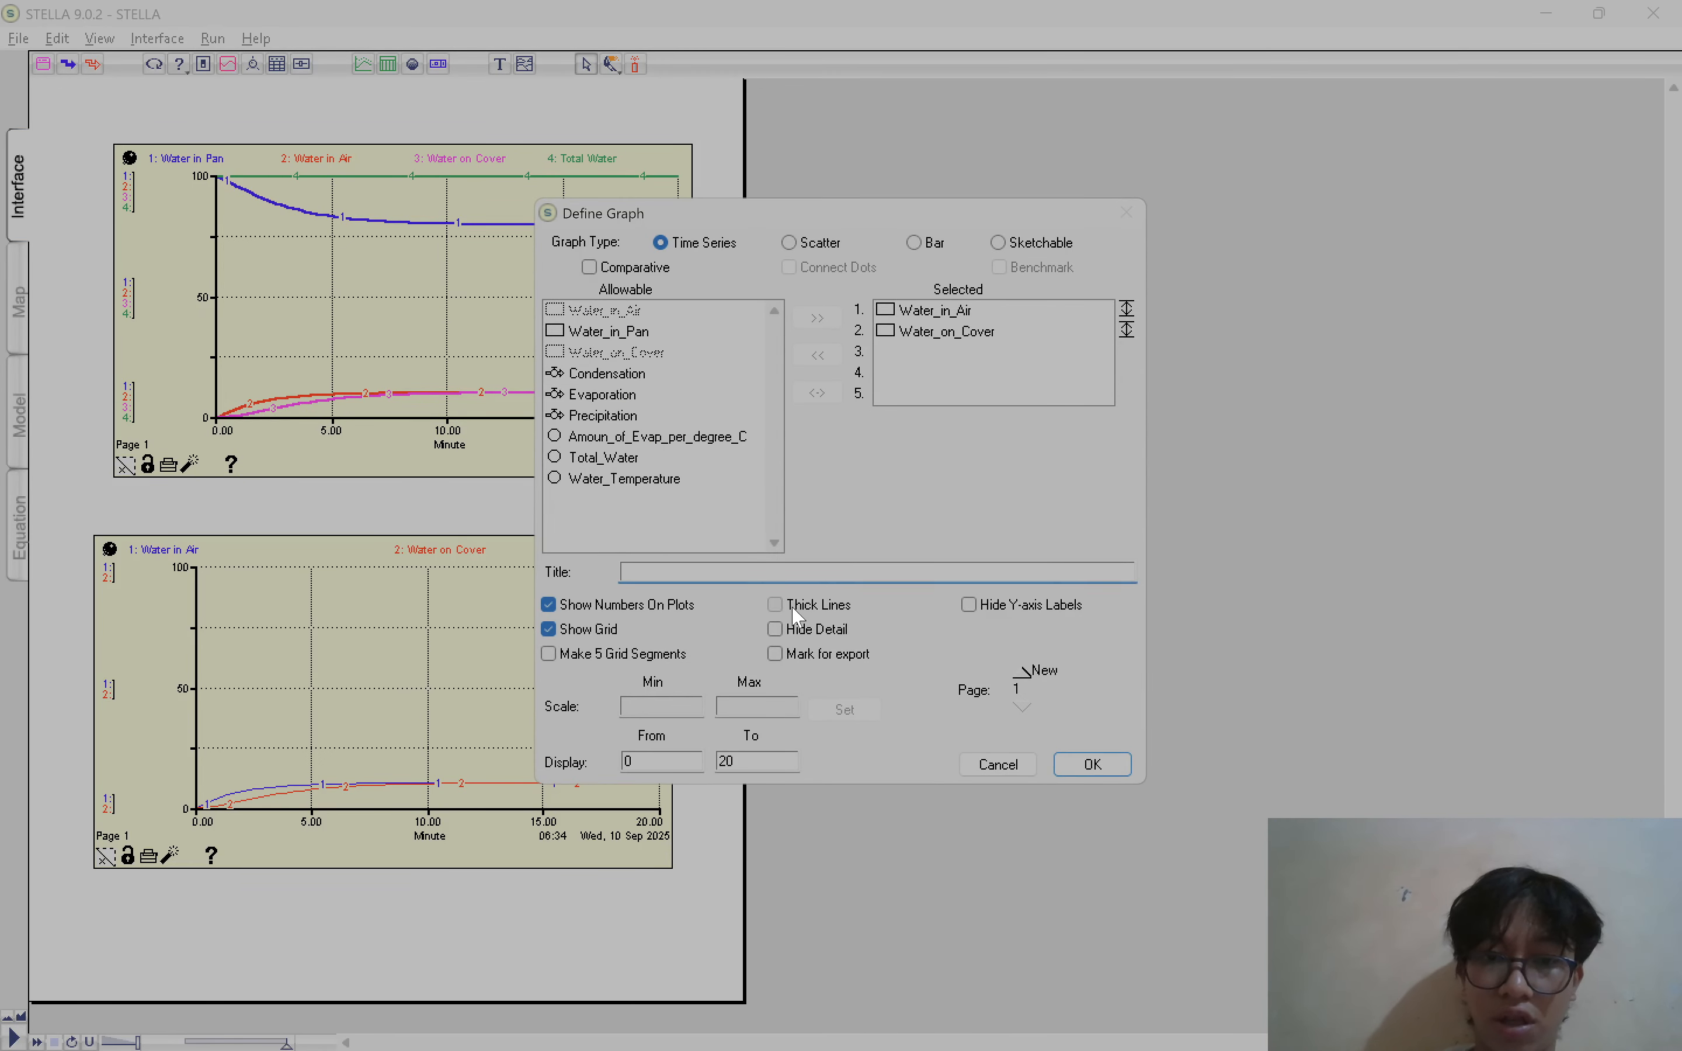
pyautogui.click(1093, 765)
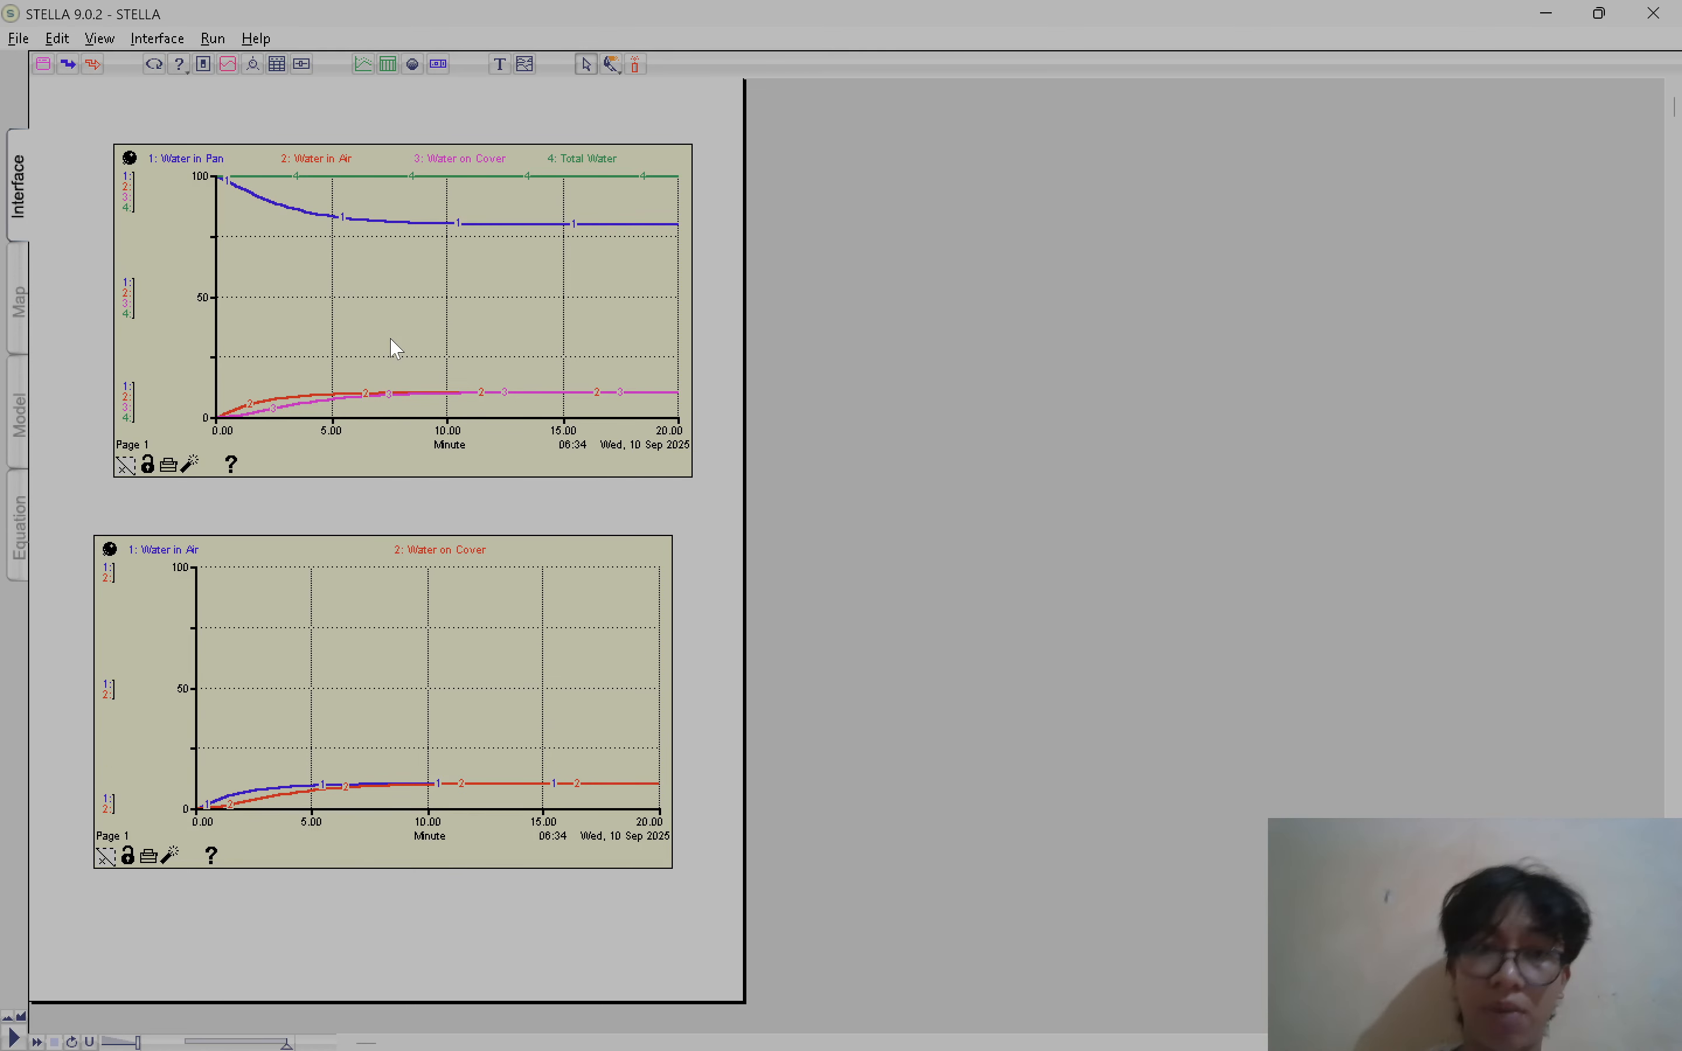
# Switch to OBS and enlarge the Video Capture Device source to cover most of the preview canvas
pyautogui.hotkey('alt', 'Tab')
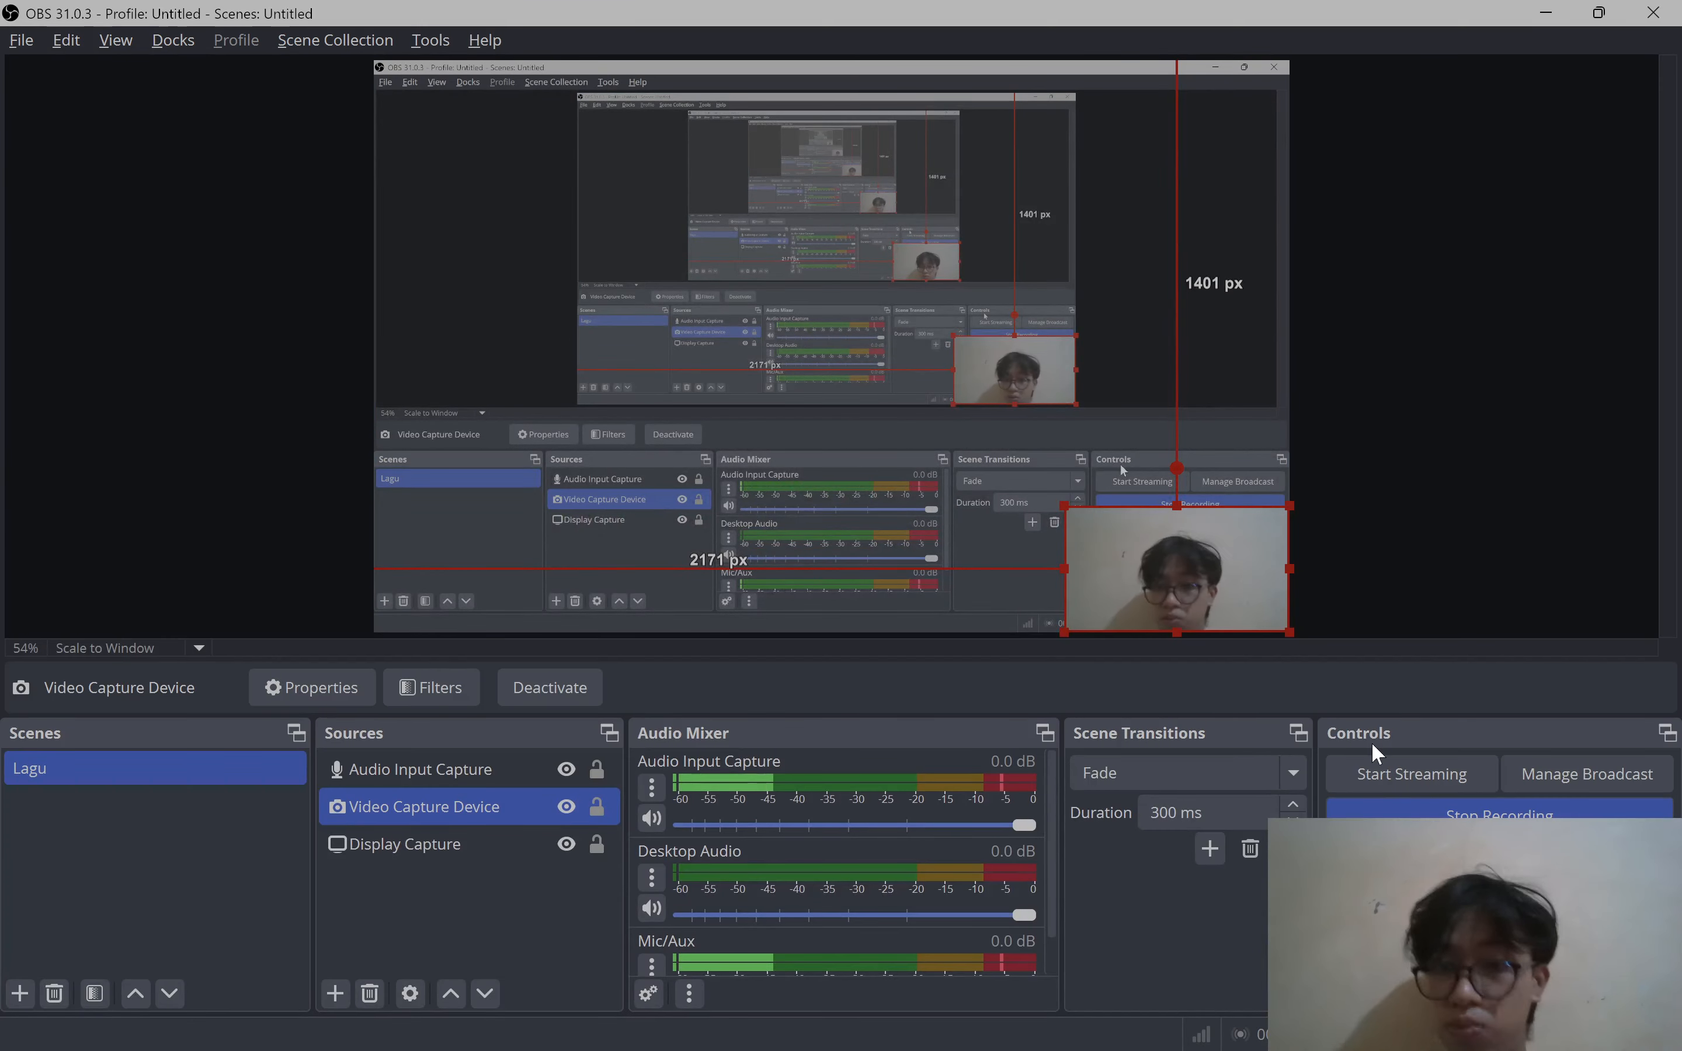
pyautogui.moveTo(1064, 506); pyautogui.dragTo(577, 244)
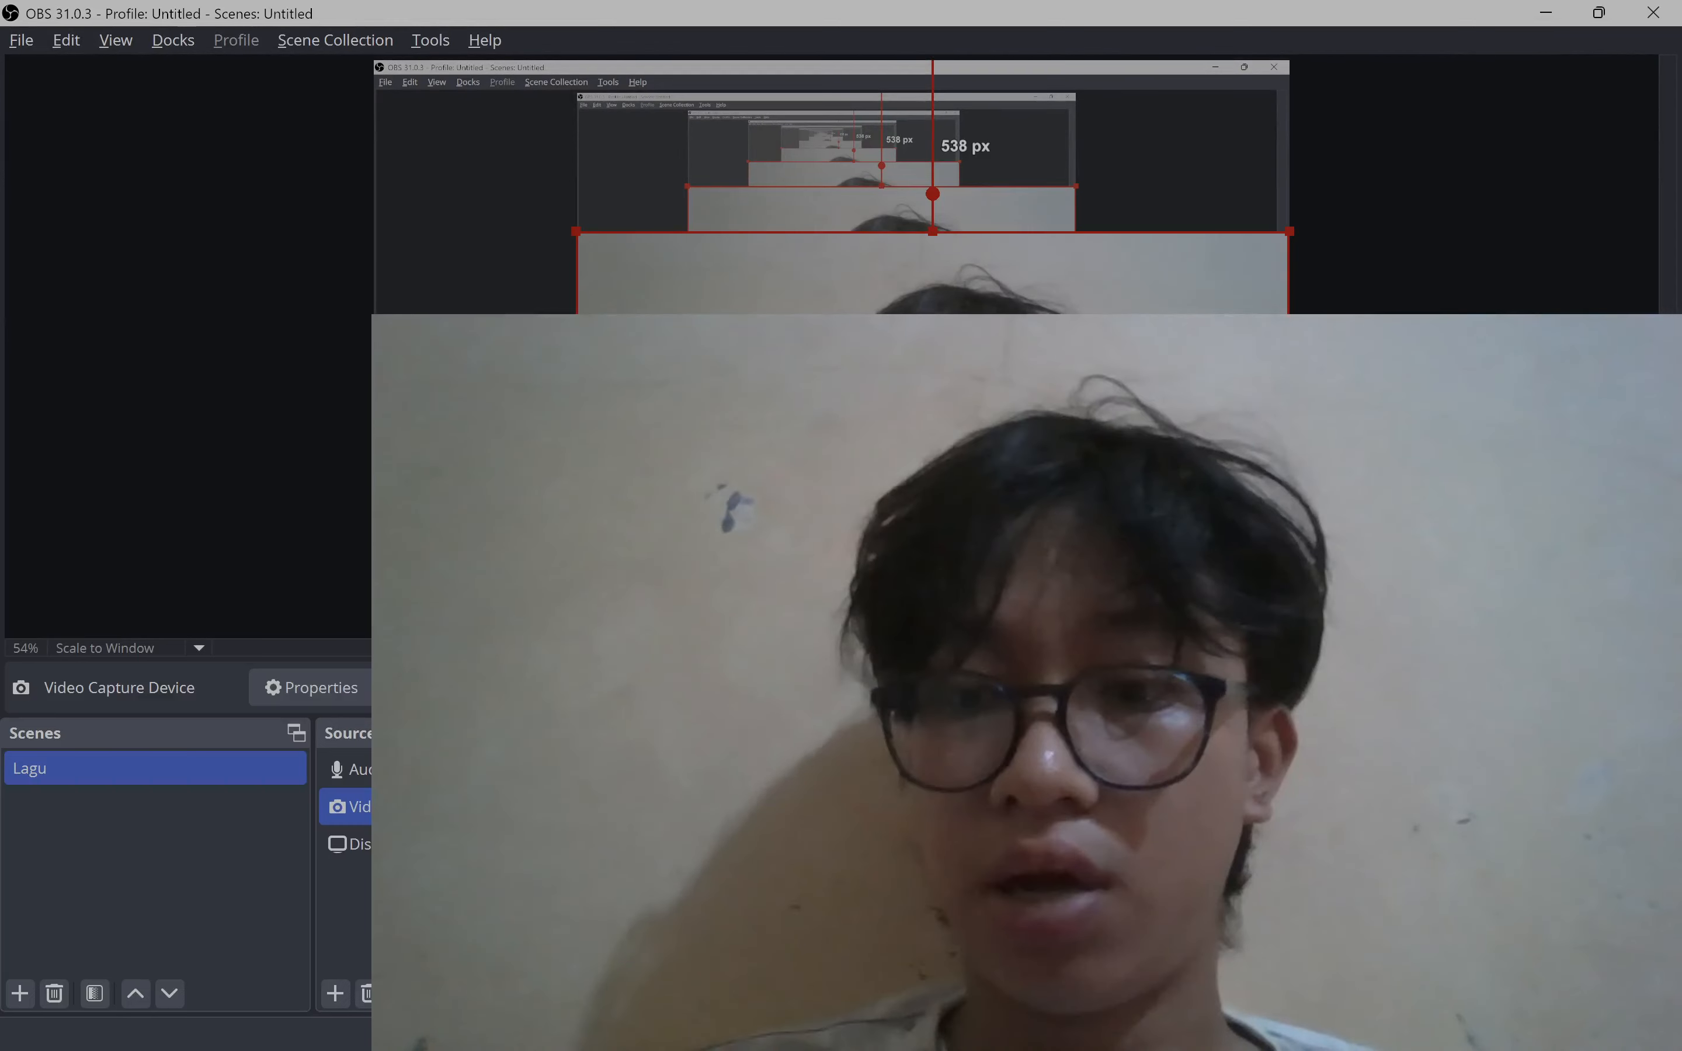